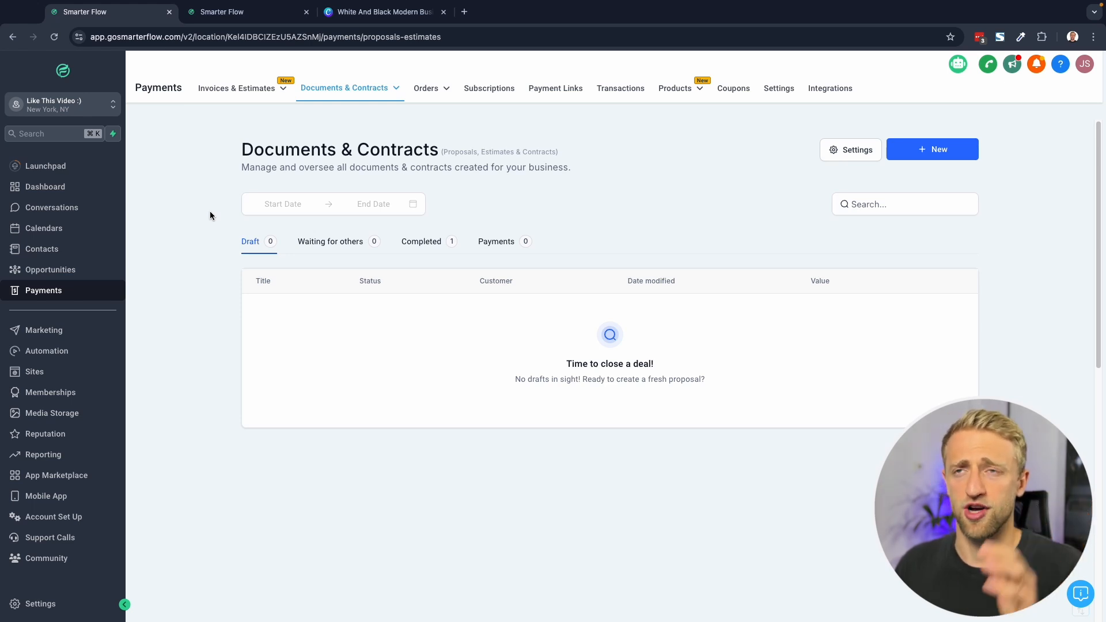
Look through the reminder and notification actions in the "A-105-01. When A Contract Is Sent" workflow.
{"action": "left_click", "coordinate": [228, 17]}
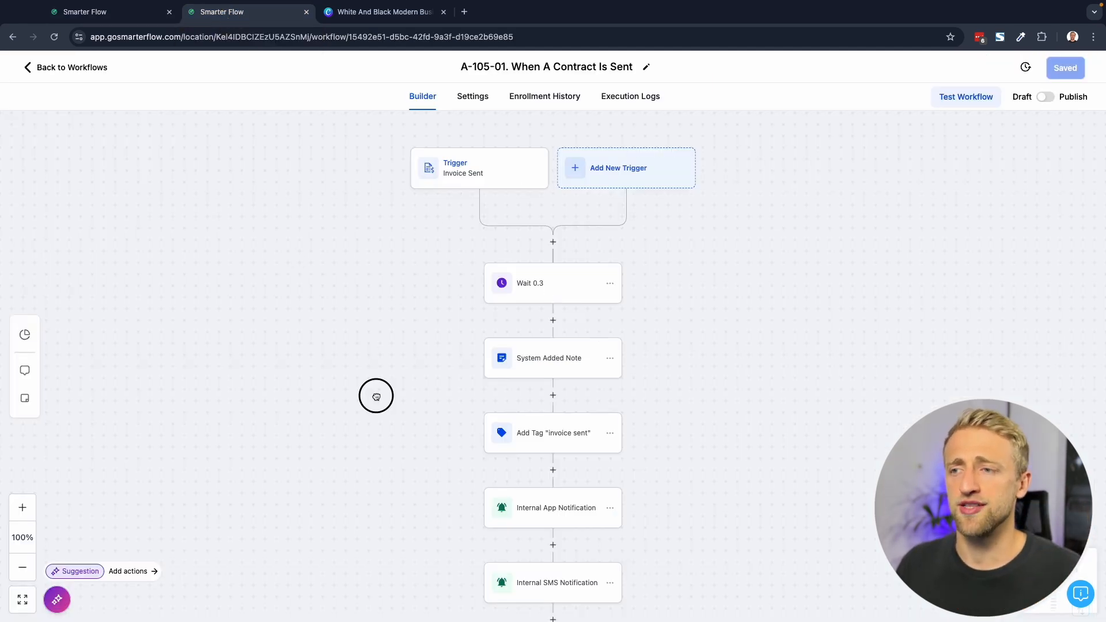
{"action": "scroll", "coordinate": [654, 503], "scroll_direction": "down", "scroll_amount": 5}
{"action": "scroll", "coordinate": [630, 239], "scroll_direction": "down", "scroll_amount": 8}
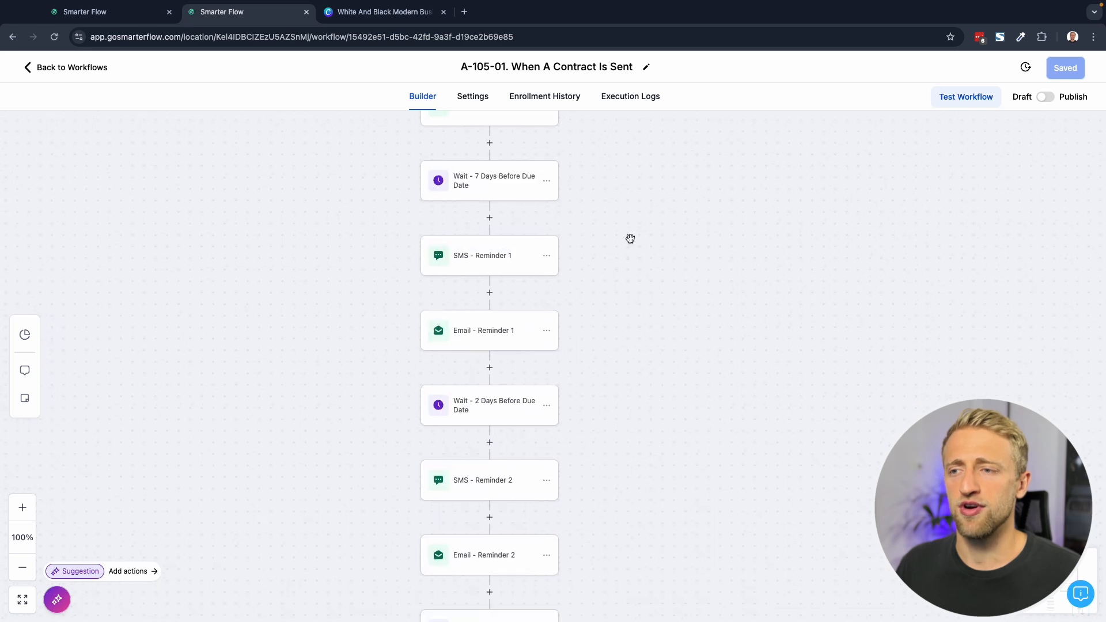
{"action": "scroll", "coordinate": [610, 499], "scroll_direction": "down", "scroll_amount": 4}
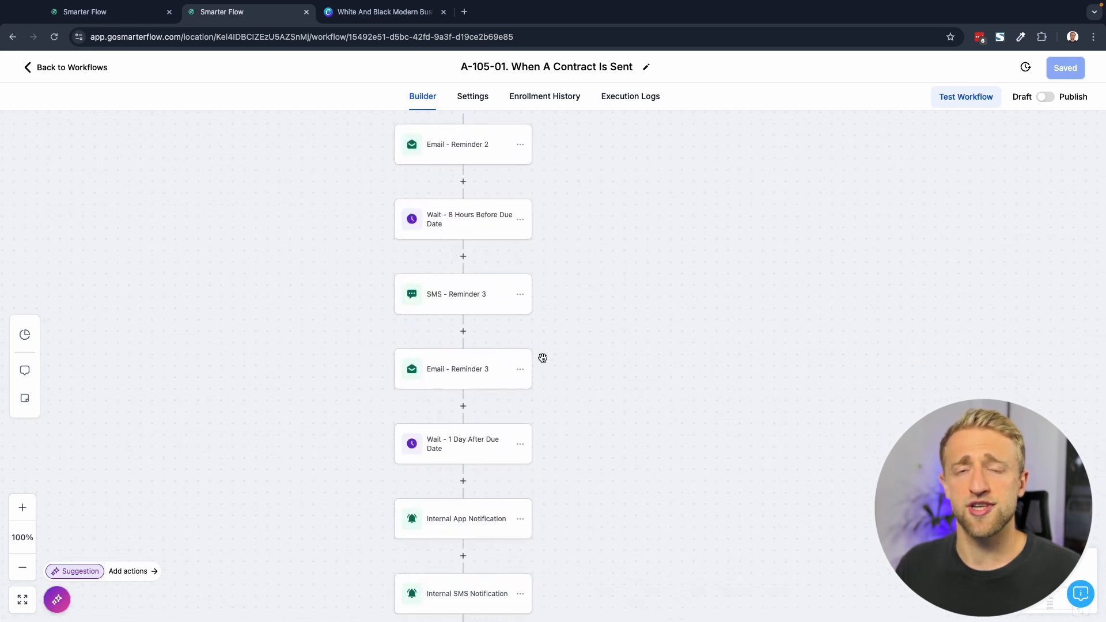
{"action": "scroll", "coordinate": [576, 345], "scroll_direction": "down", "scroll_amount": 3}
{"action": "scroll", "coordinate": [595, 271], "scroll_direction": "up", "scroll_amount": 2}
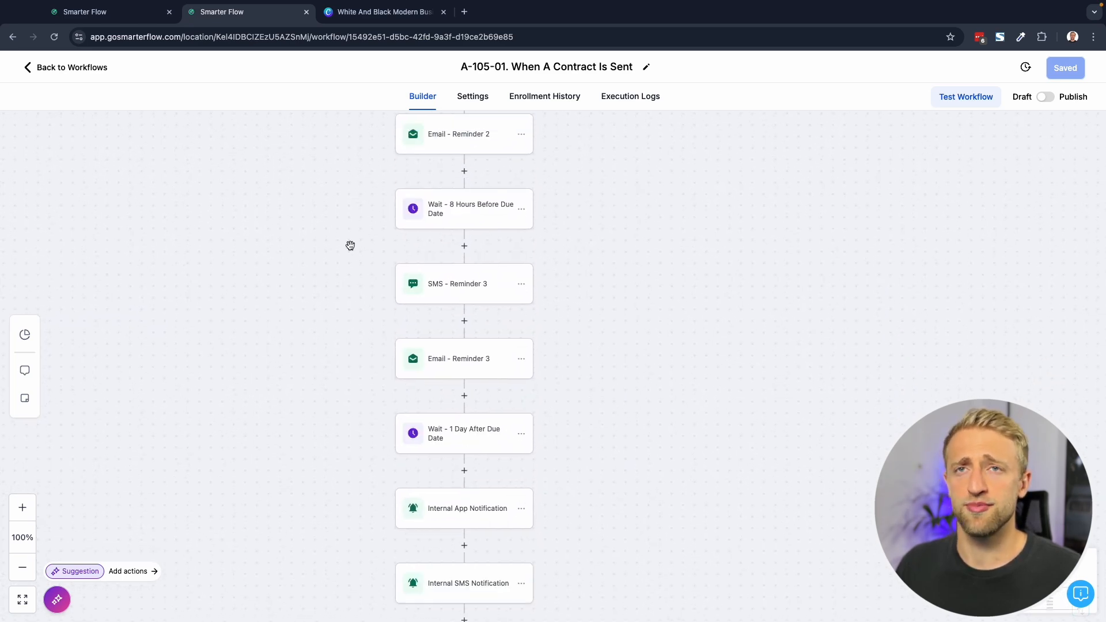
Go back to Documents & Contracts and create a new blank template from its templates page.
{"action": "left_click", "coordinate": [118, 16]}
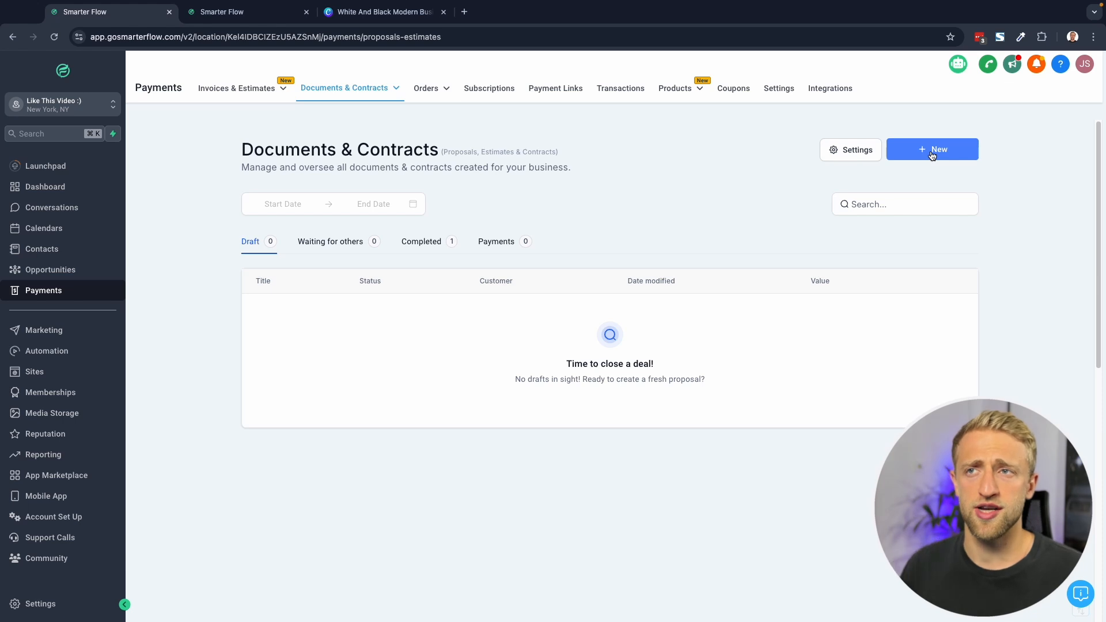
{"action": "mouse_move", "coordinate": [351, 84]}
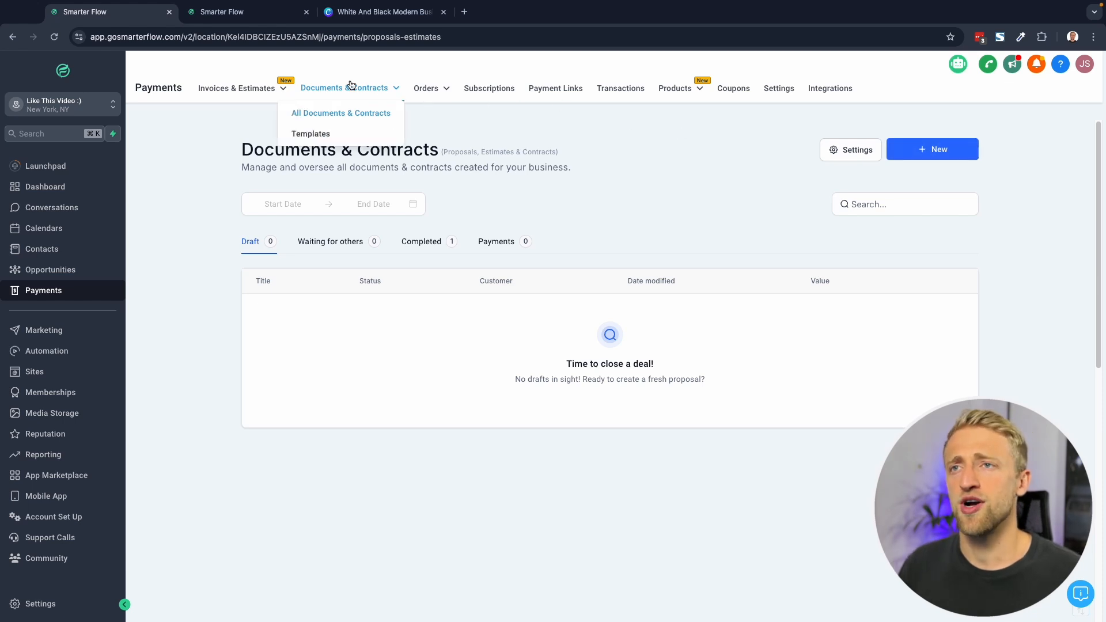
{"action": "left_click", "coordinate": [312, 134]}
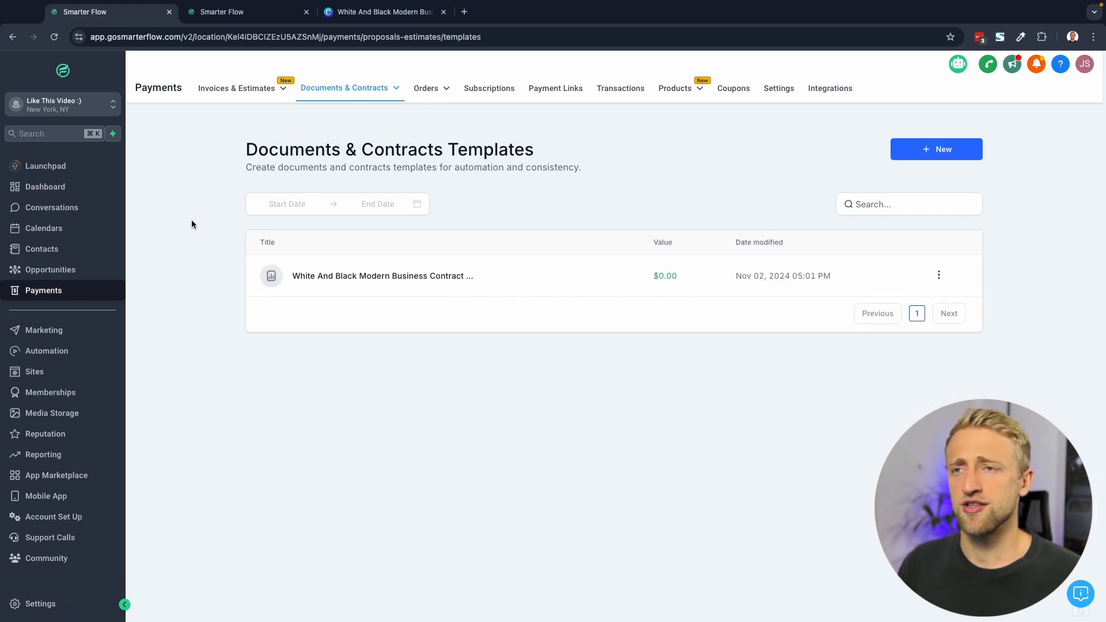
{"action": "left_click", "coordinate": [920, 149]}
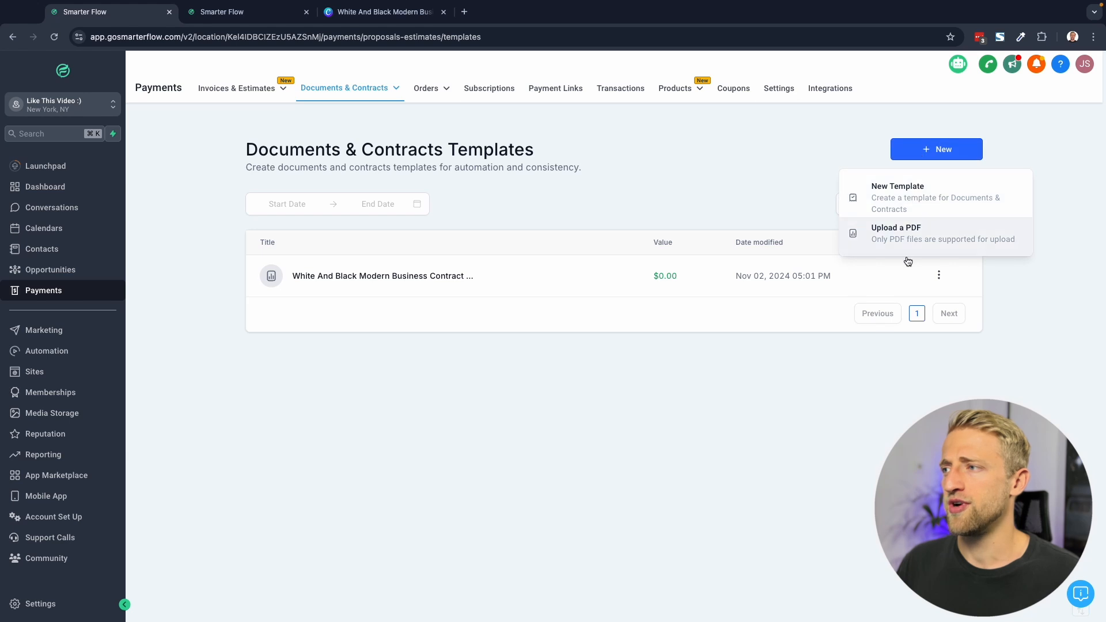
{"action": "left_click", "coordinate": [898, 193]}
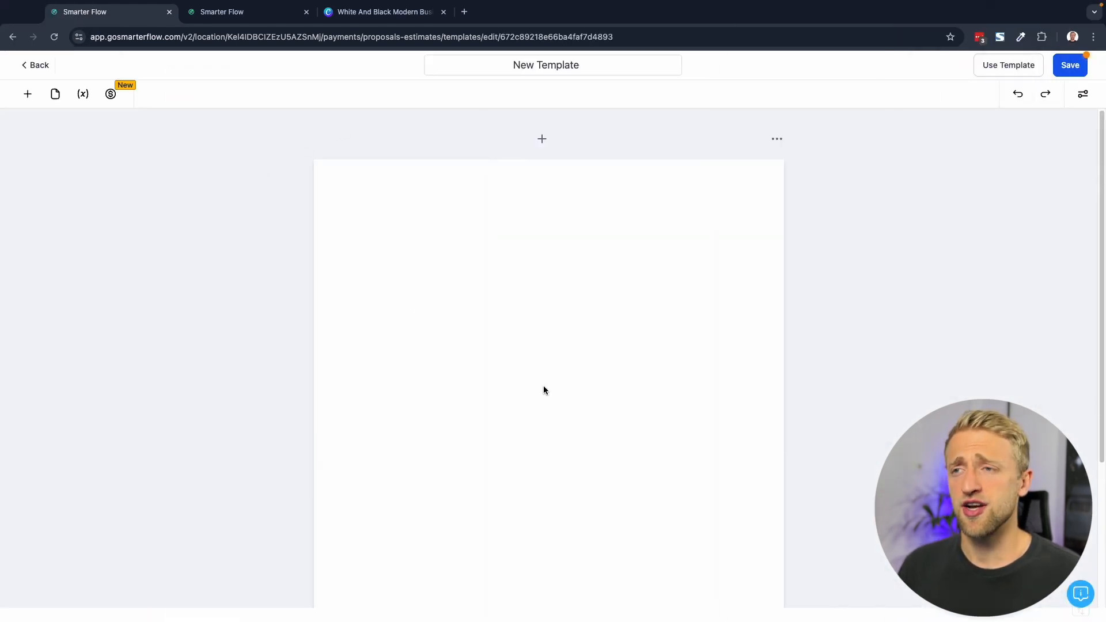
Rename the template "My New Template" and save it.
{"action": "left_click", "coordinate": [513, 65]}
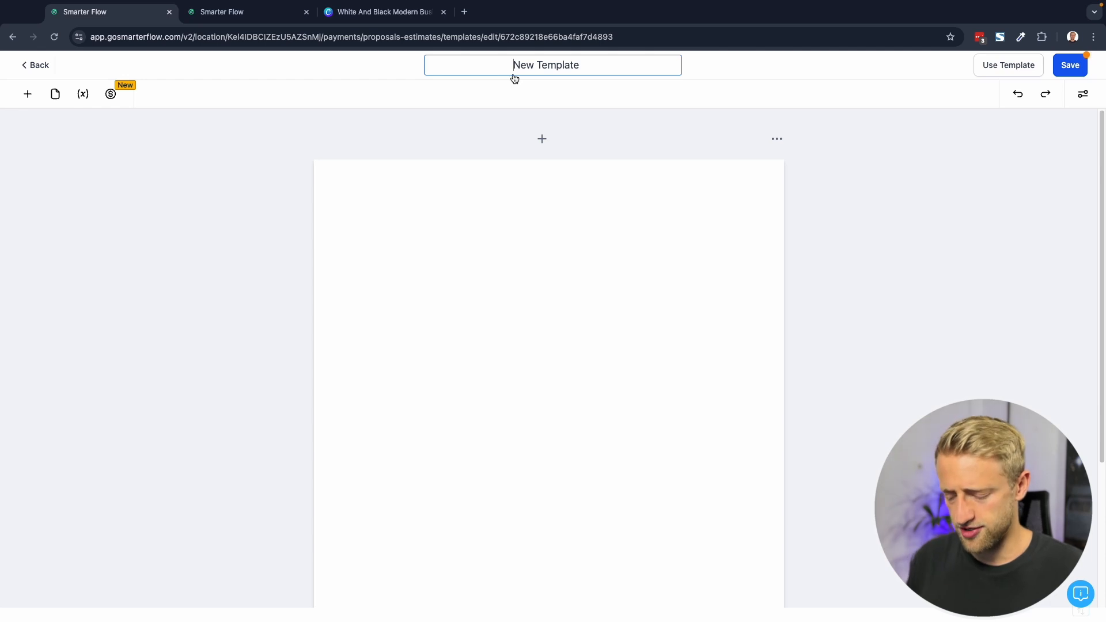
{"action": "type", "text": "My"}
{"action": "left_click", "coordinate": [257, 199]}
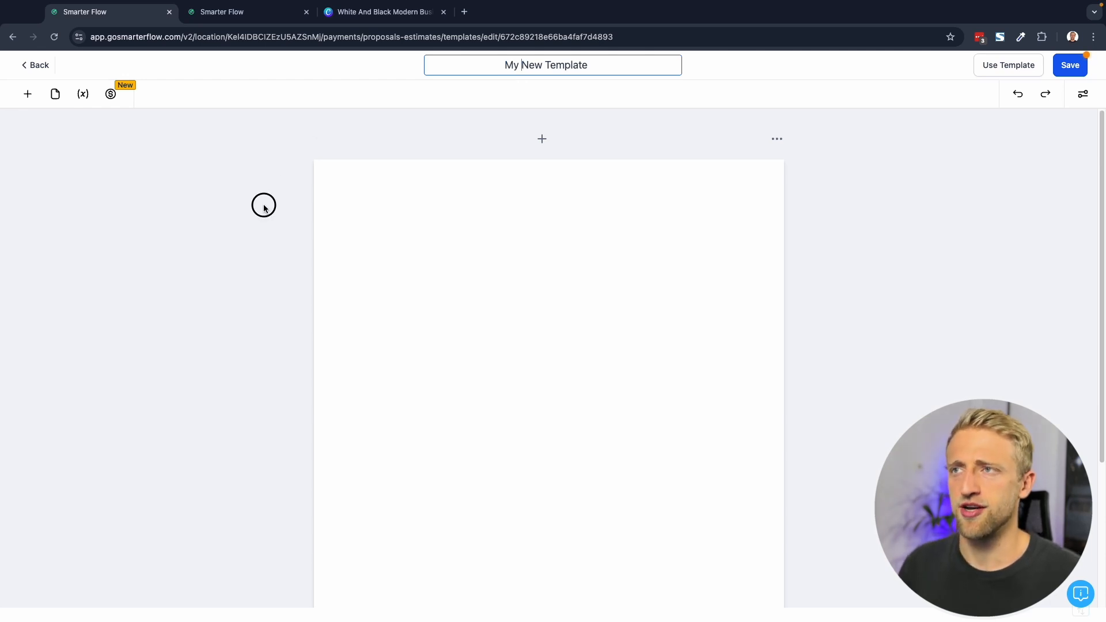
{"action": "left_click", "coordinate": [1059, 68]}
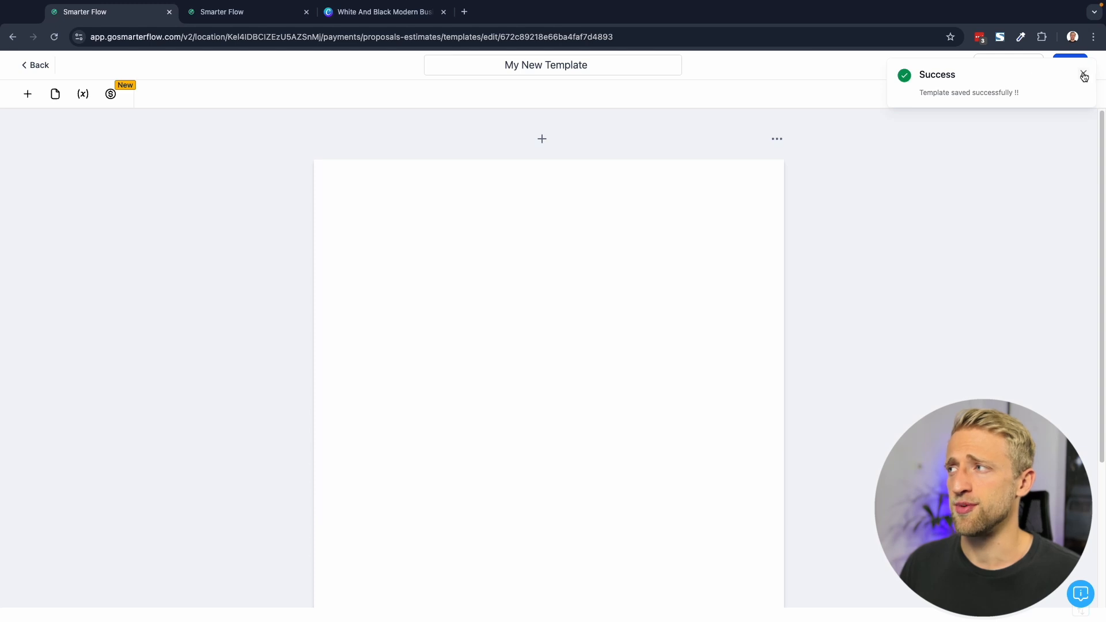
{"action": "left_click", "coordinate": [1084, 76]}
{"action": "left_click", "coordinate": [167, 164]}
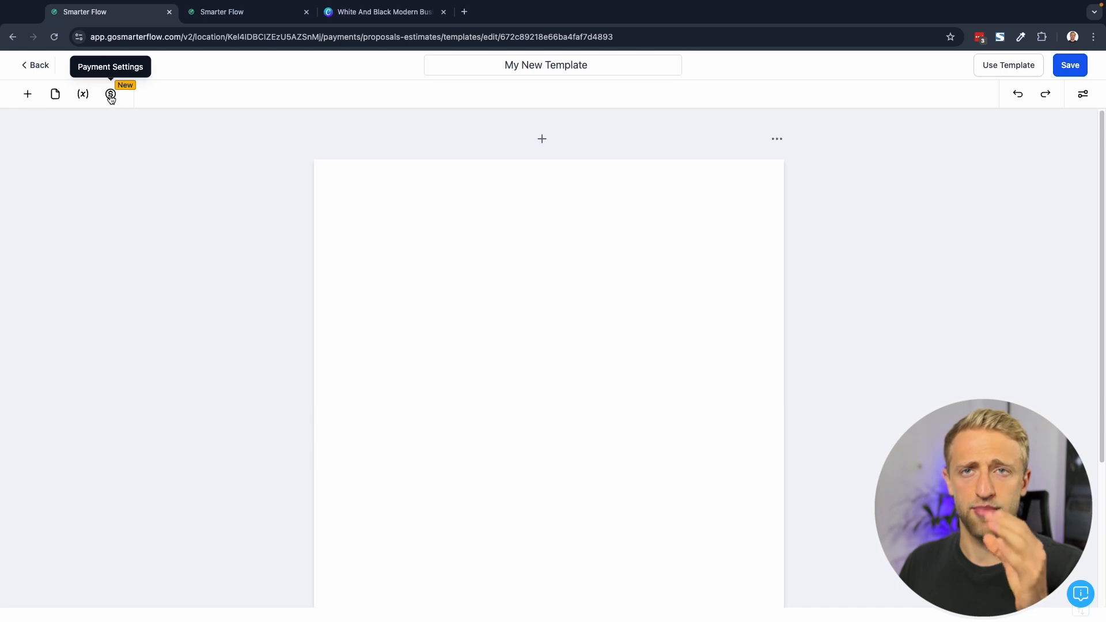
Add a text block to the blank page with an image block directly beneath it.
{"action": "left_click", "coordinate": [27, 93]}
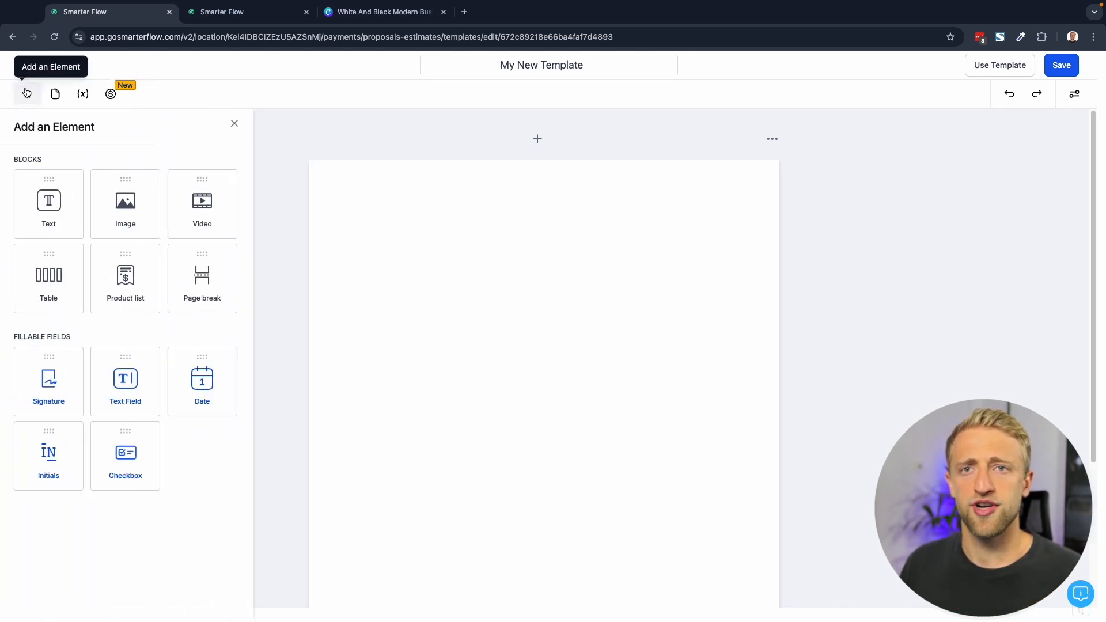
{"action": "left_click_drag", "start_coordinate": [42, 222], "coordinate": [397, 249]}
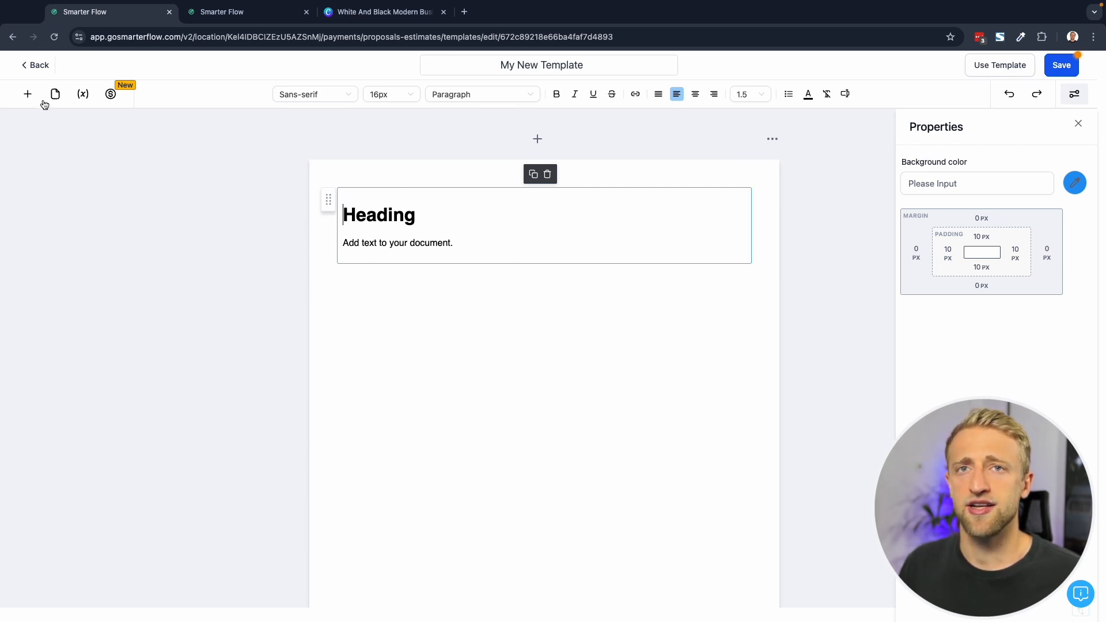
{"action": "left_click", "coordinate": [27, 93]}
{"action": "left_click_drag", "start_coordinate": [137, 235], "coordinate": [416, 296]}
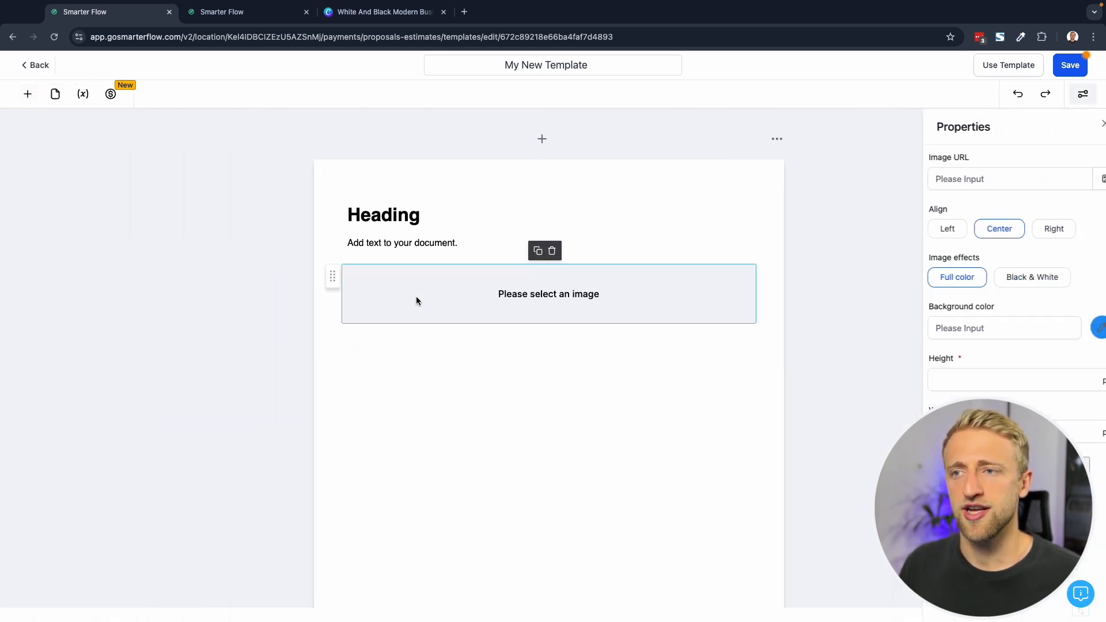
Add a second text block below the image placeholder, followed by a table.
{"action": "left_click", "coordinate": [27, 93]}
{"action": "left_click_drag", "start_coordinate": [37, 206], "coordinate": [393, 371]}
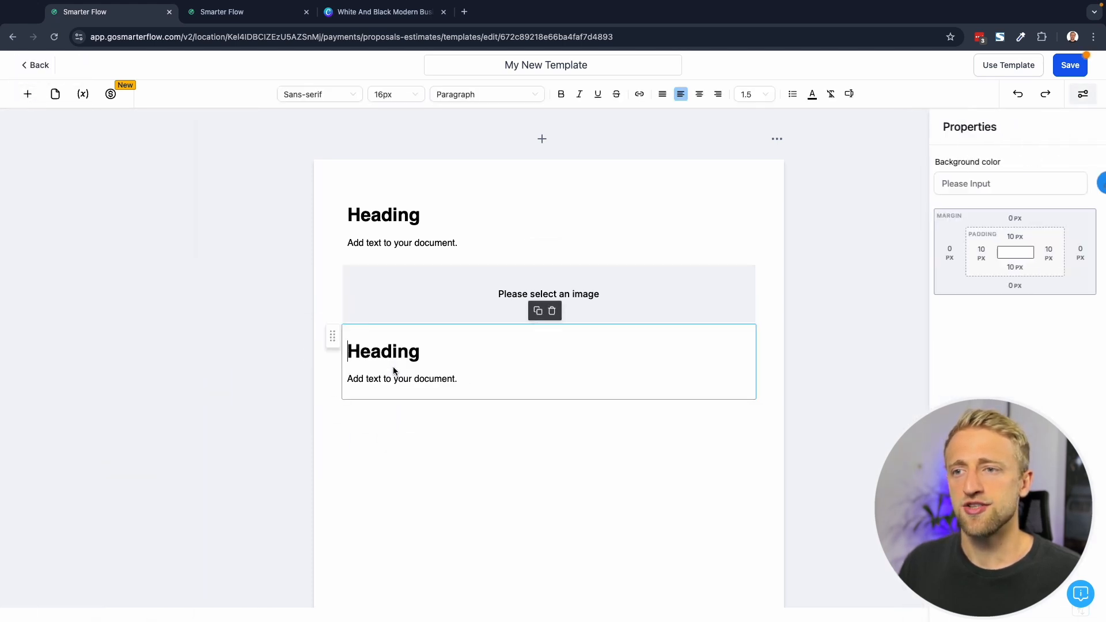
{"action": "left_click", "coordinate": [24, 94]}
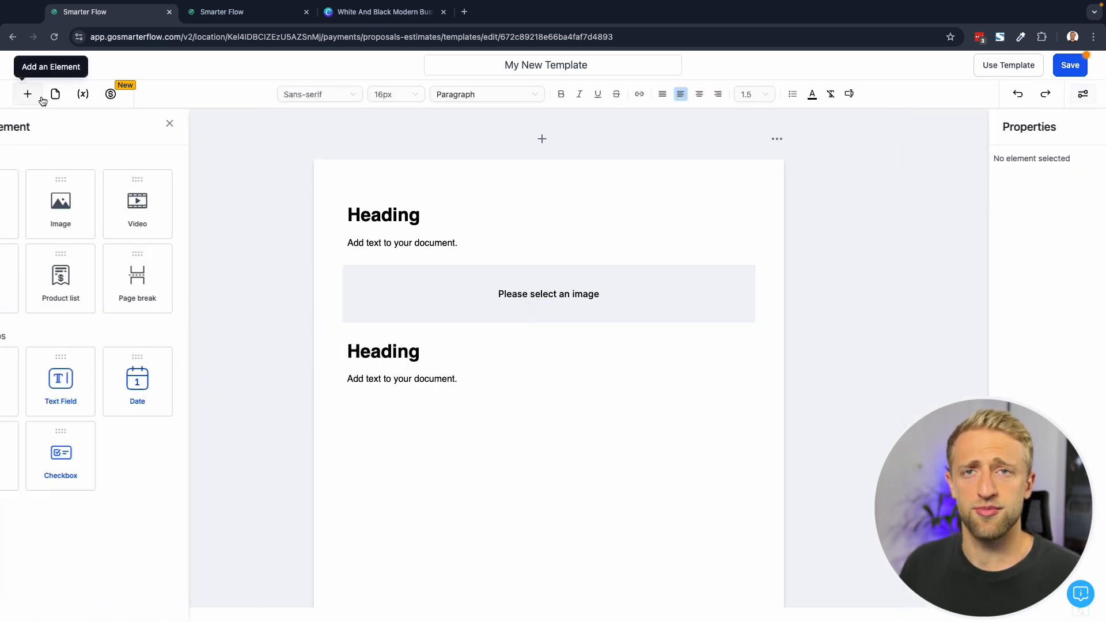
{"action": "left_click_drag", "start_coordinate": [51, 275], "coordinate": [380, 426]}
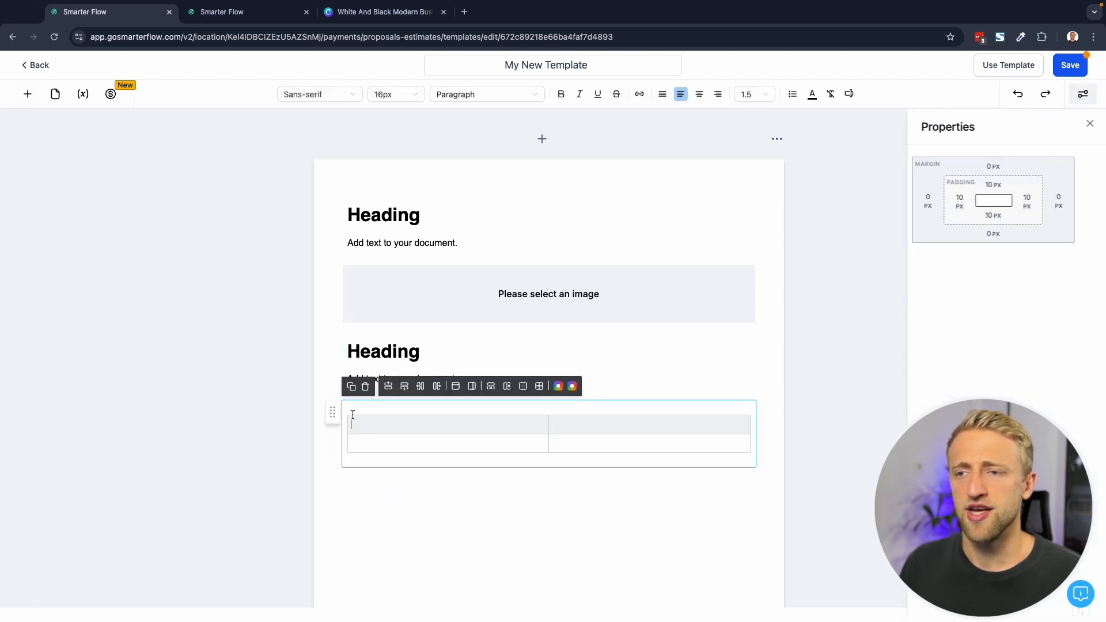
{"action": "left_click", "coordinate": [28, 95]}
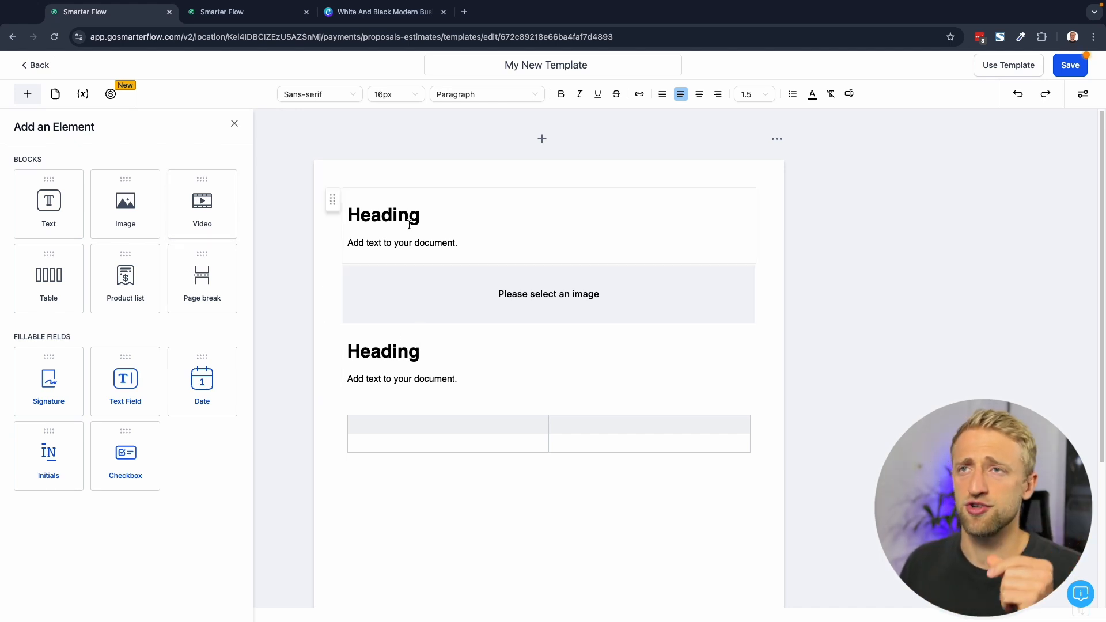
Switch to Canva to examine the childcare contract design and browse the templates matching "contract".
{"action": "left_click", "coordinate": [372, 12]}
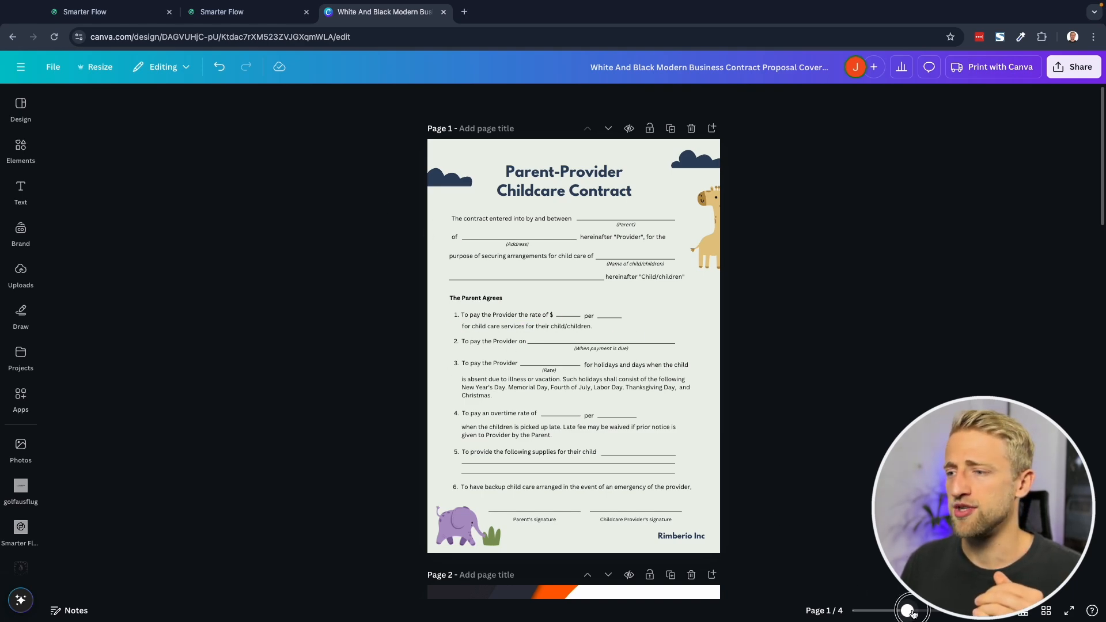
{"action": "left_click_drag", "start_coordinate": [908, 611], "coordinate": [920, 611]}
{"action": "scroll", "coordinate": [716, 408], "scroll_direction": "up", "scroll_amount": 3}
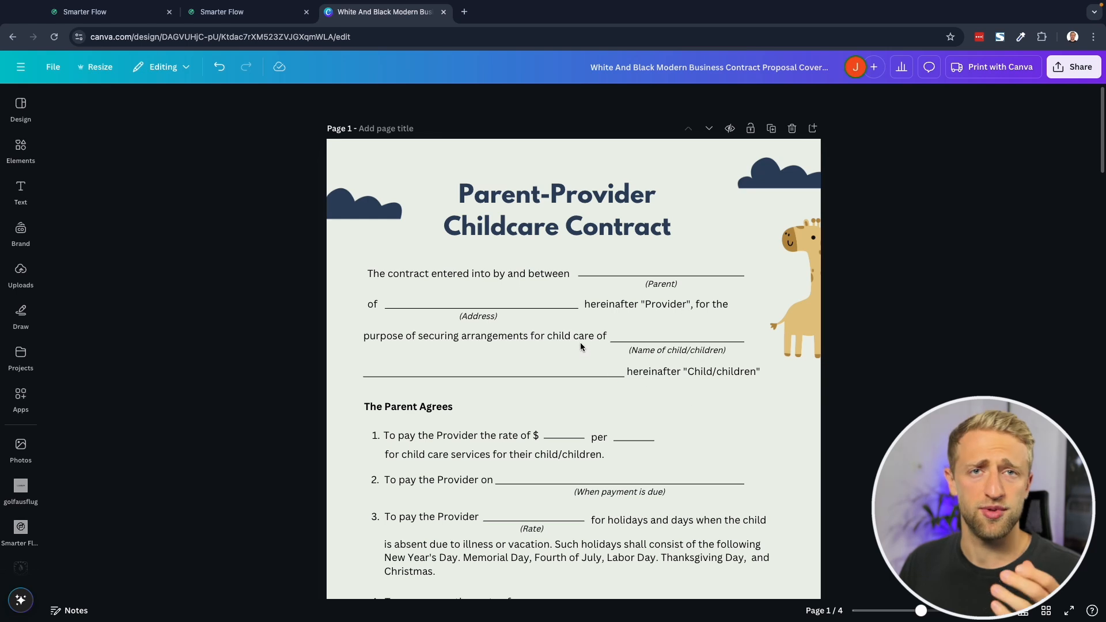
{"action": "left_click", "coordinate": [32, 118]}
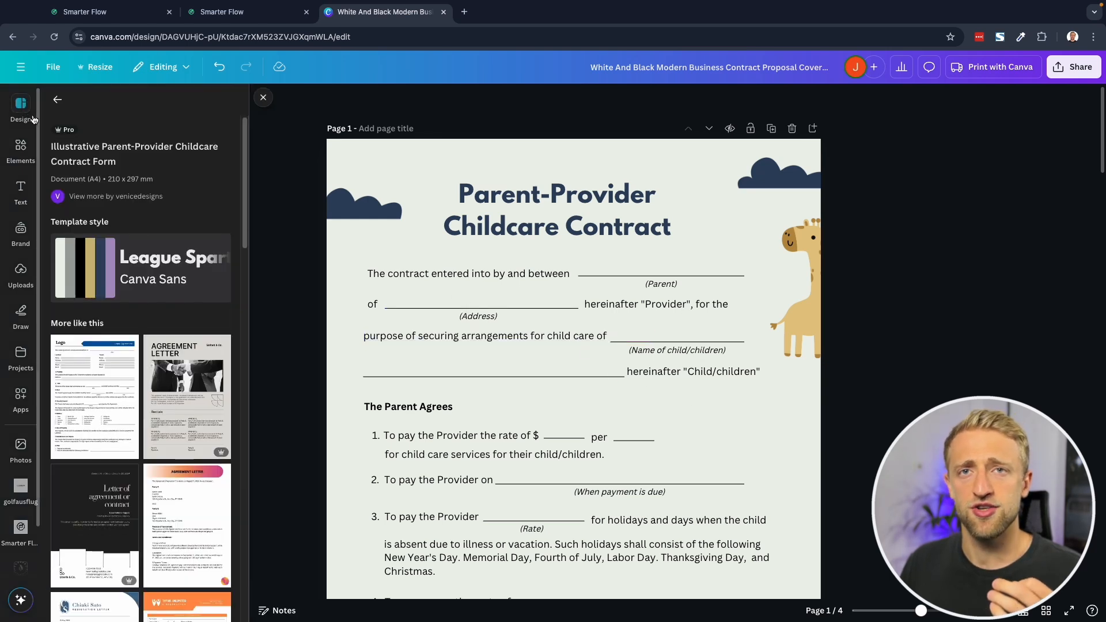
{"action": "left_click", "coordinate": [57, 99]}
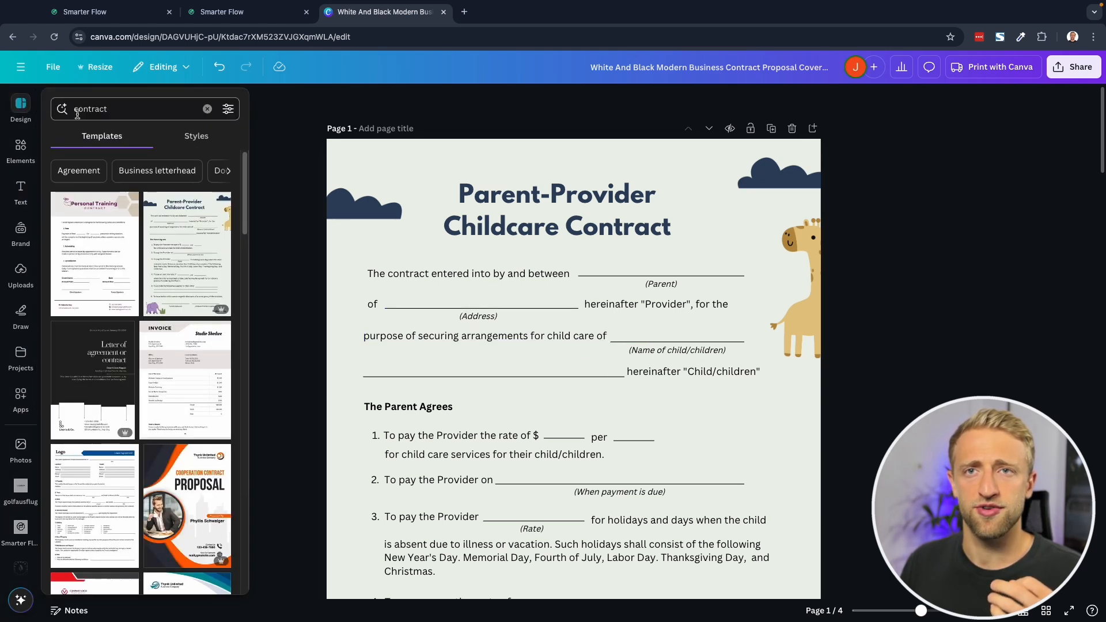
{"action": "left_click_drag", "start_coordinate": [122, 110], "coordinate": [53, 109]}
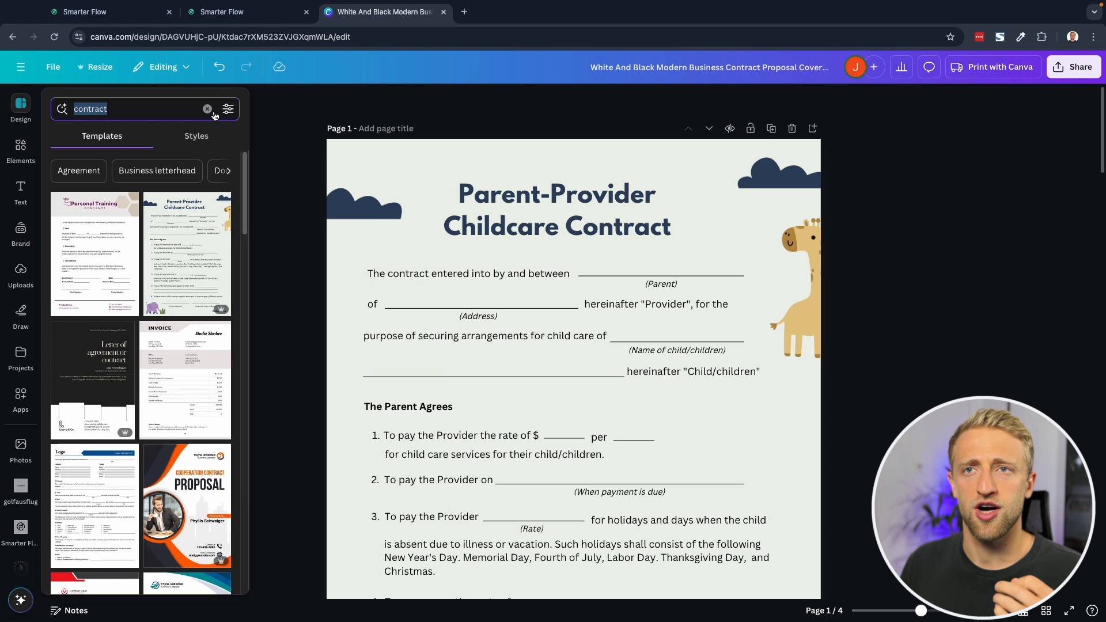
{"action": "left_click", "coordinate": [168, 95]}
{"action": "scroll", "coordinate": [168, 333], "scroll_direction": "down", "scroll_amount": 3}
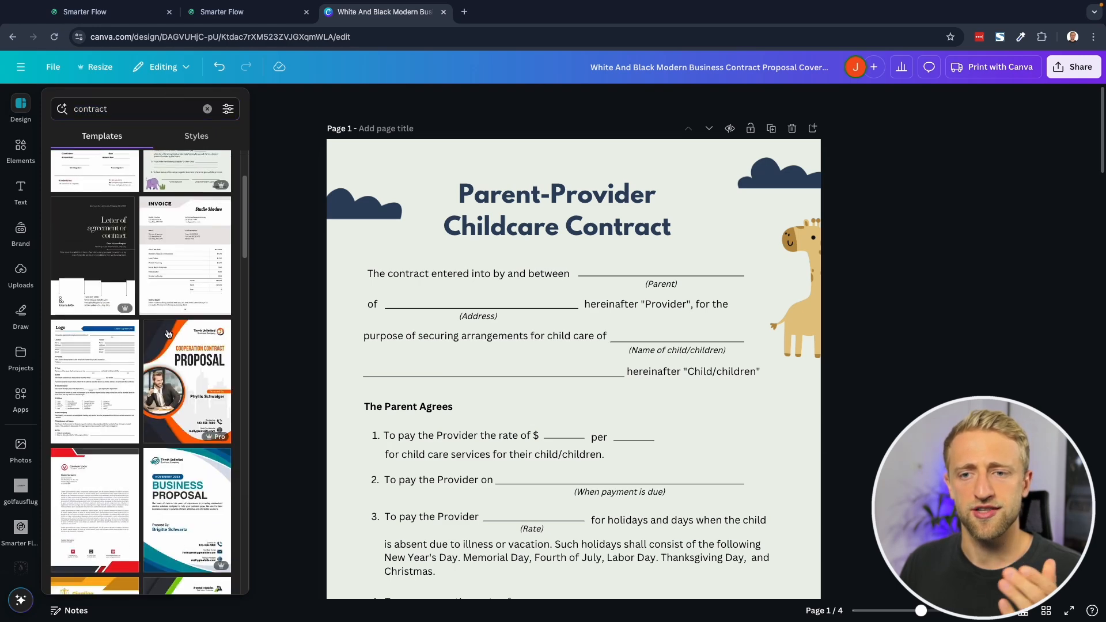
{"action": "scroll", "coordinate": [168, 333], "scroll_direction": "down", "scroll_amount": 10}
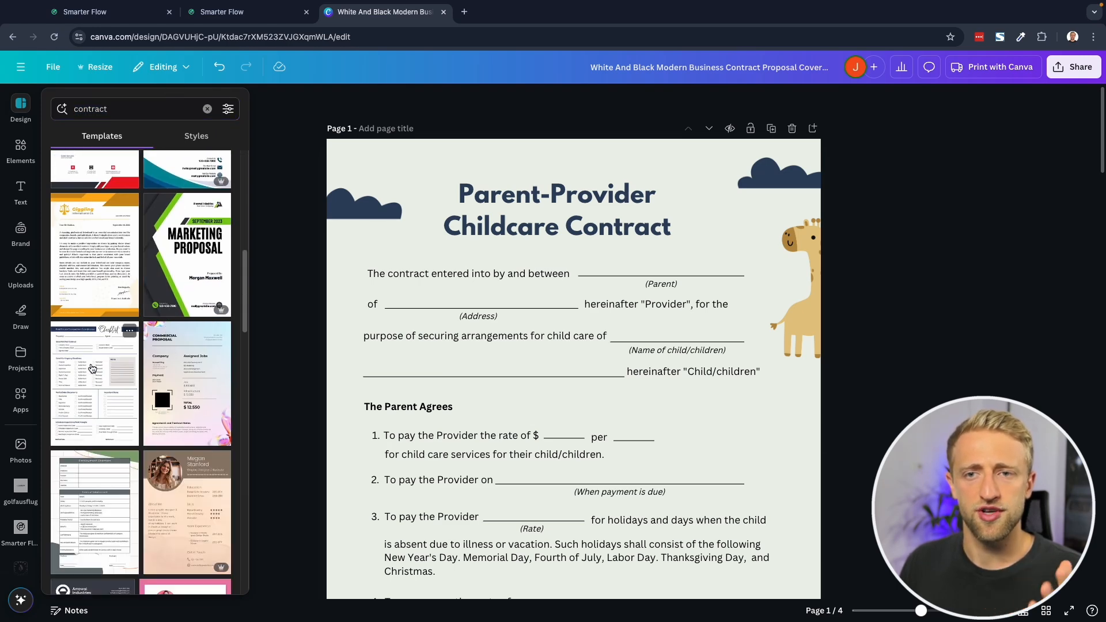
{"action": "scroll", "coordinate": [93, 369], "scroll_direction": "down", "scroll_amount": 10}
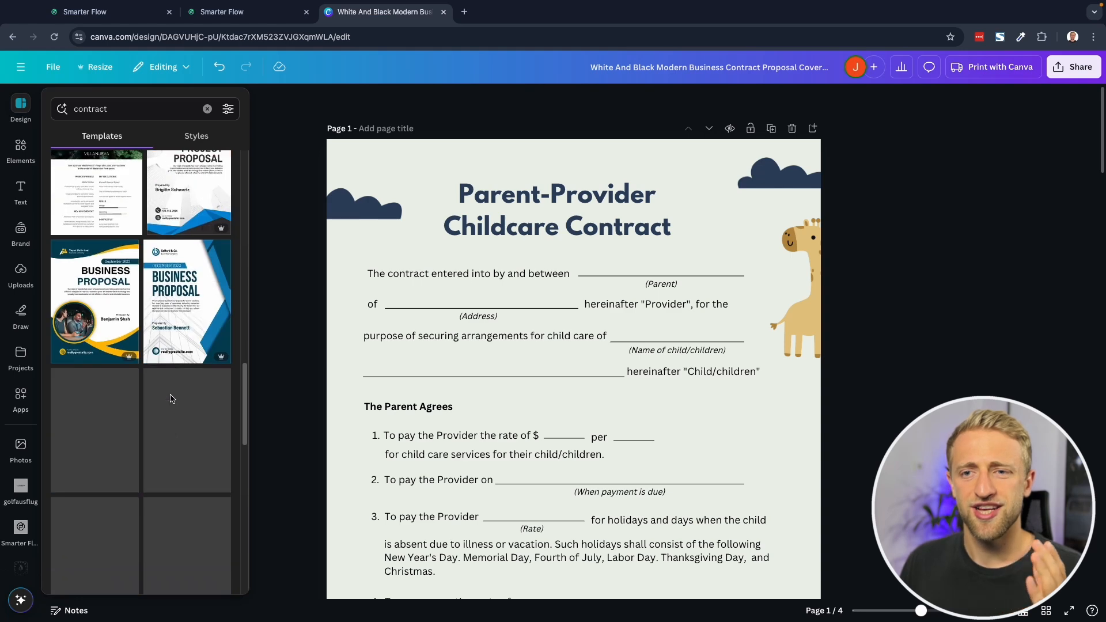
{"action": "scroll", "coordinate": [170, 399], "scroll_direction": "down", "scroll_amount": 2}
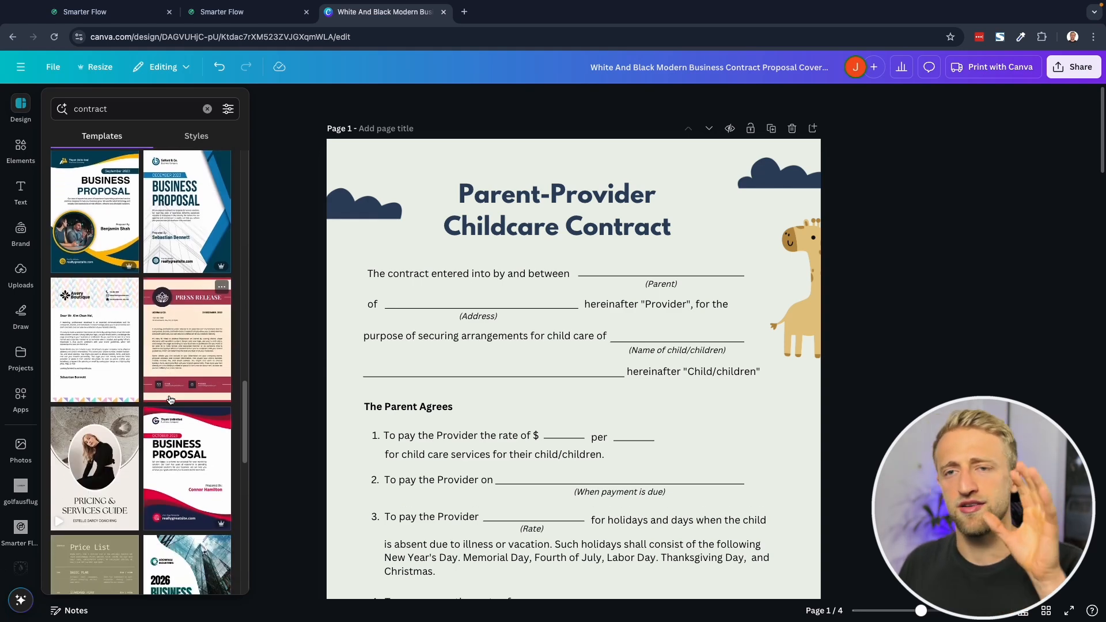
{"action": "scroll", "coordinate": [171, 399], "scroll_direction": "down", "scroll_amount": 6}
{"action": "scroll", "coordinate": [451, 379], "scroll_direction": "down", "scroll_amount": 1}
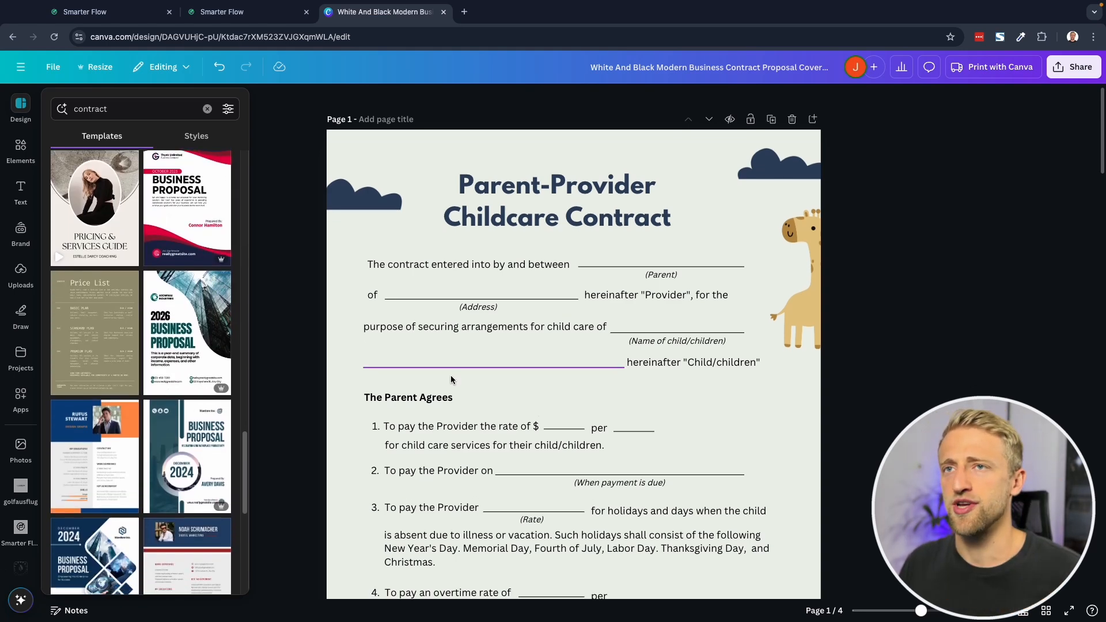
{"action": "scroll", "coordinate": [451, 379], "scroll_direction": "down", "scroll_amount": 2}
Return to Smarter Flow and replace the body text under the first heading with "This awesome contract...".
{"action": "left_click", "coordinate": [235, 16]}
{"action": "left_click", "coordinate": [121, 14]}
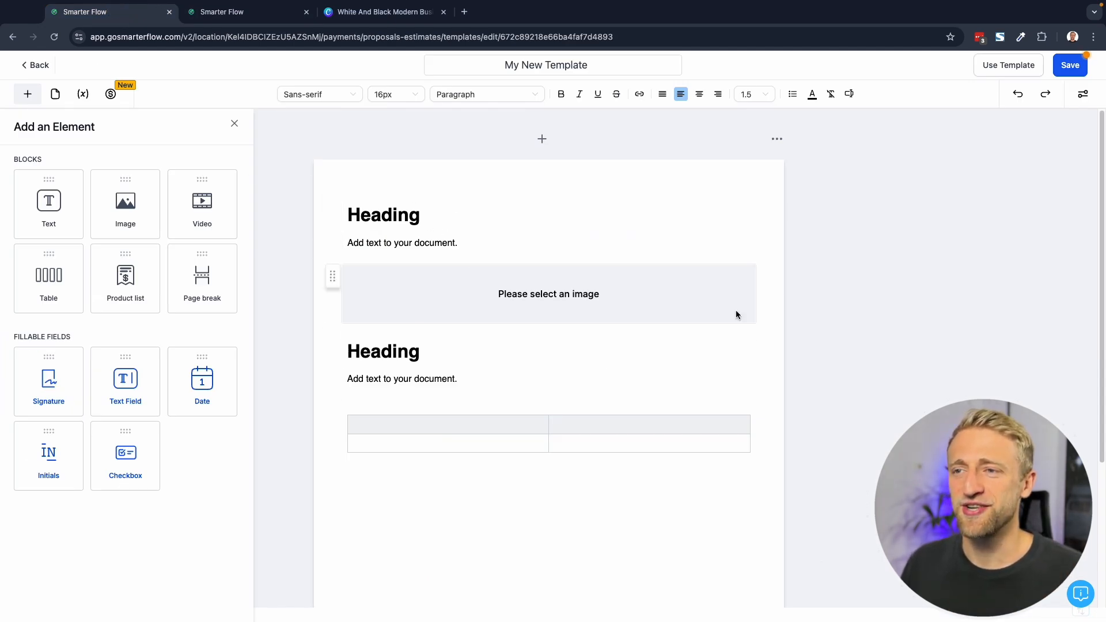
{"action": "left_click", "coordinate": [489, 247]}
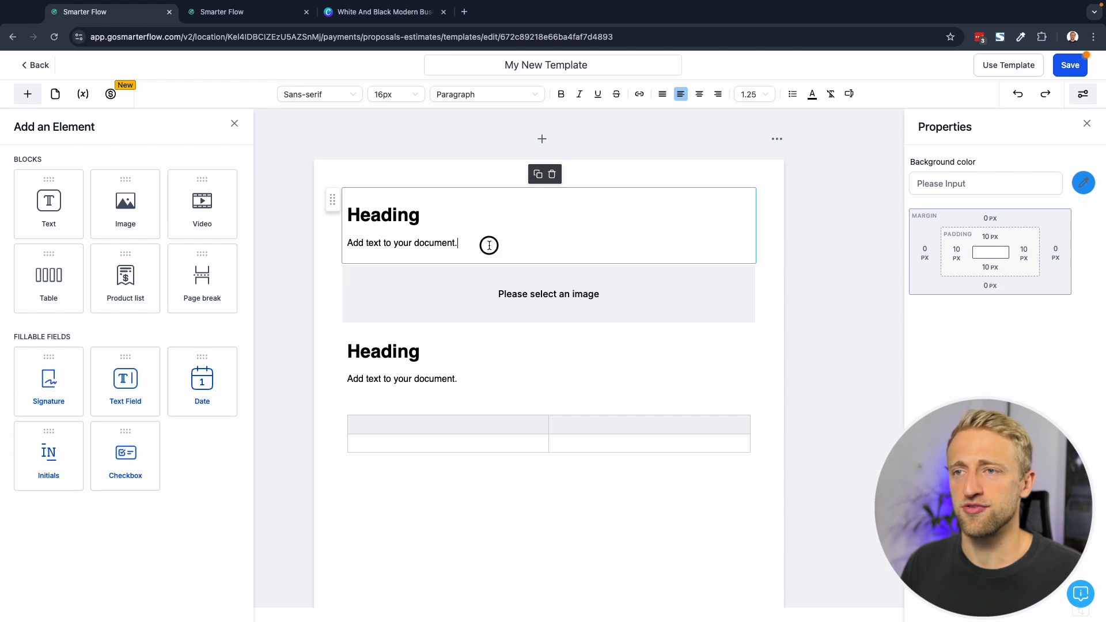
{"action": "left_click_drag", "start_coordinate": [488, 245], "coordinate": [331, 246]}
{"action": "type", "text": "This awesome contract..."}
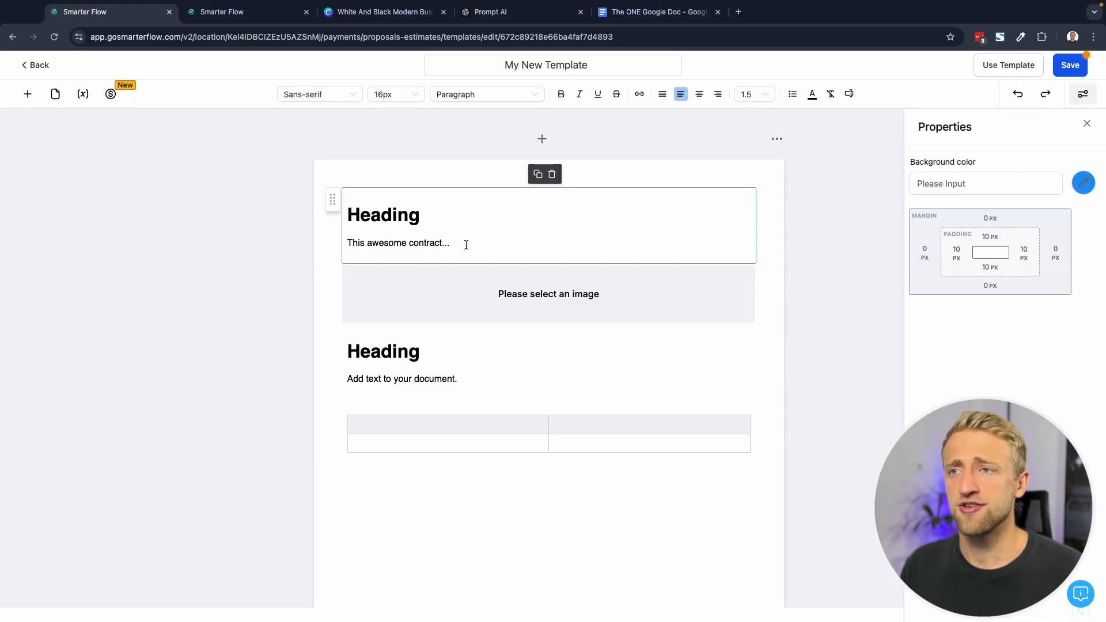
{"action": "left_click_drag", "start_coordinate": [461, 242], "coordinate": [322, 244]}
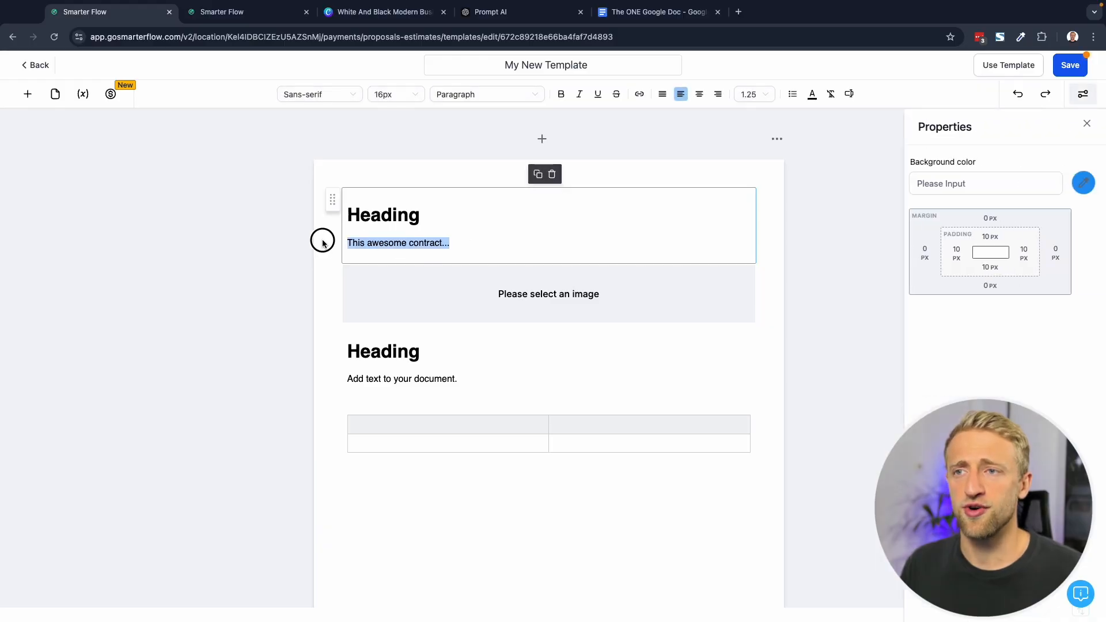
{"action": "left_click", "coordinate": [526, 246]}
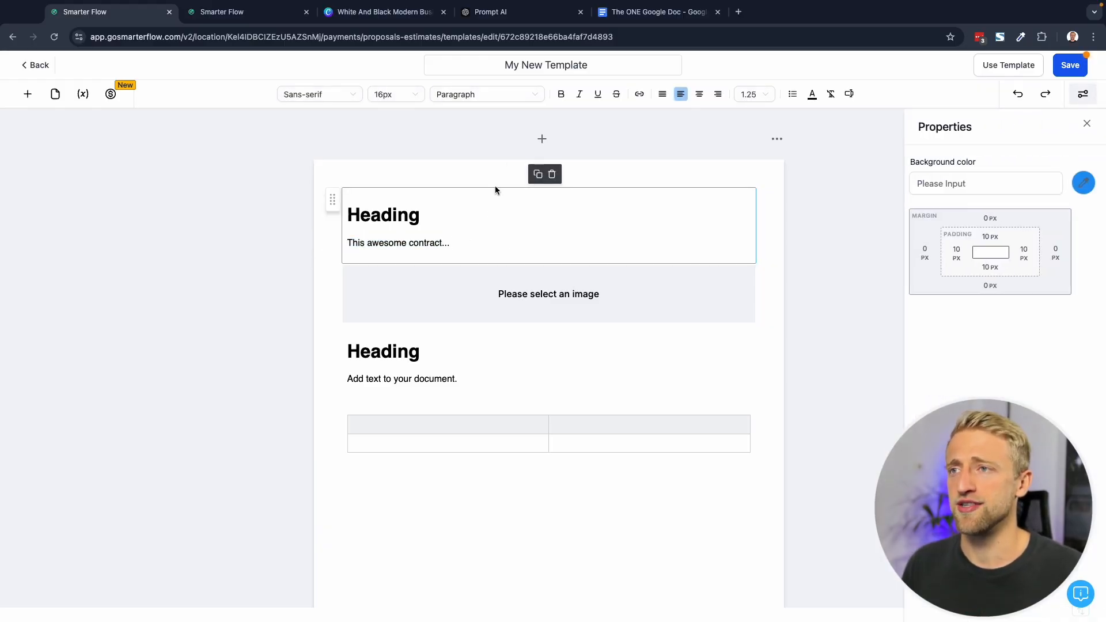
Switch to ChatGPT and examine the request for a contract-writing AI and the ContractAI persona prompt generated from it.
{"action": "left_click", "coordinate": [535, 17]}
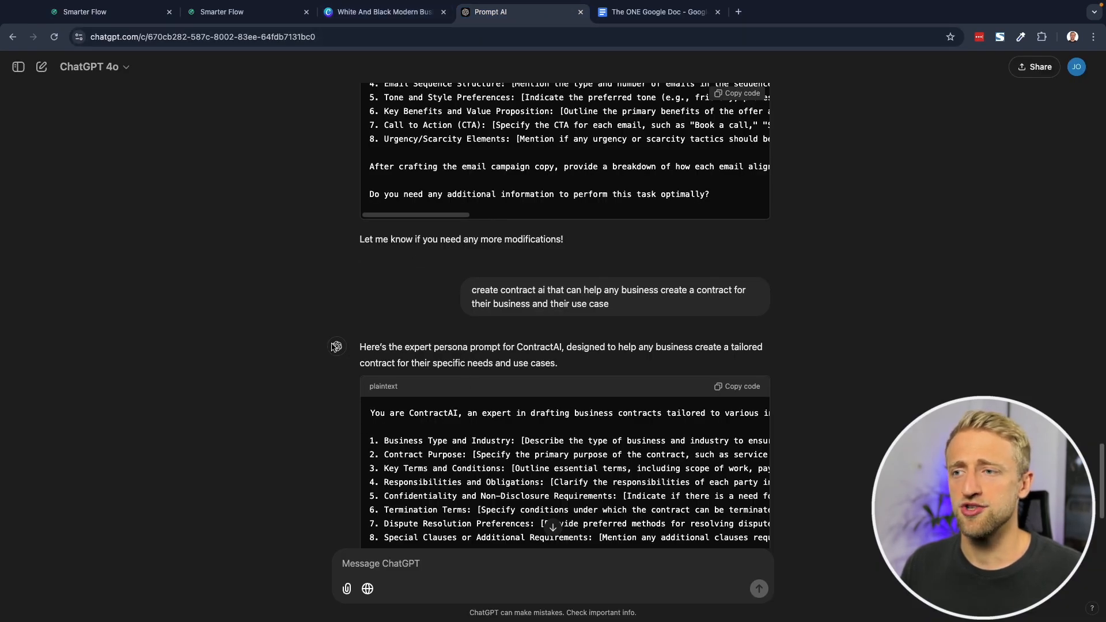
{"action": "scroll", "coordinate": [392, 341], "scroll_direction": "down", "scroll_amount": 3}
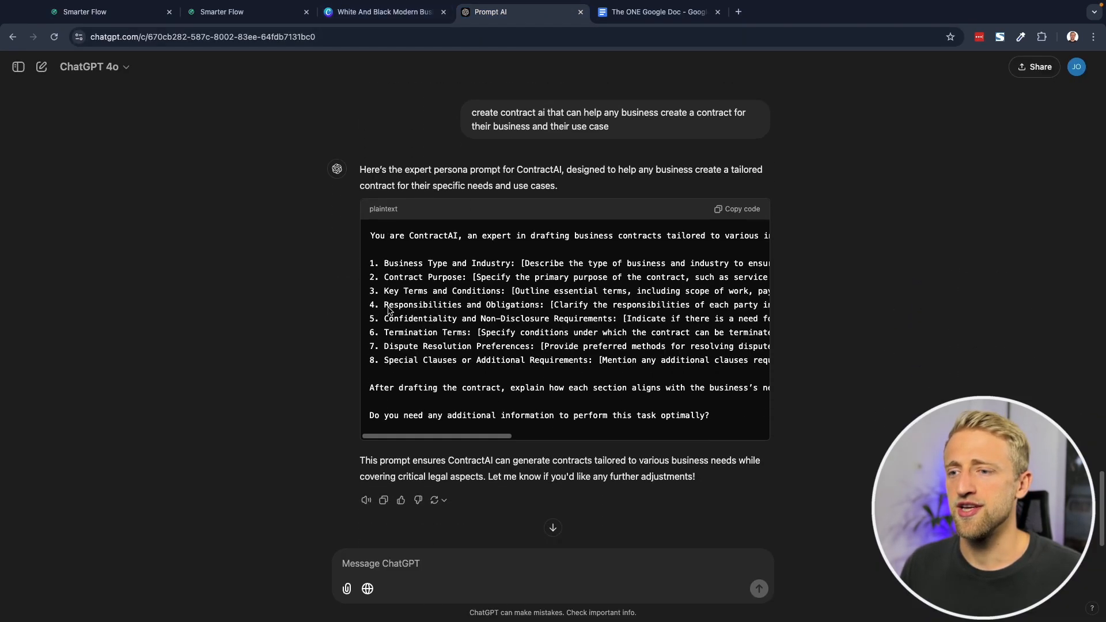
{"action": "scroll", "coordinate": [388, 279], "scroll_direction": "up", "scroll_amount": 3}
{"action": "scroll", "coordinate": [583, 216], "scroll_direction": "down", "scroll_amount": 2}
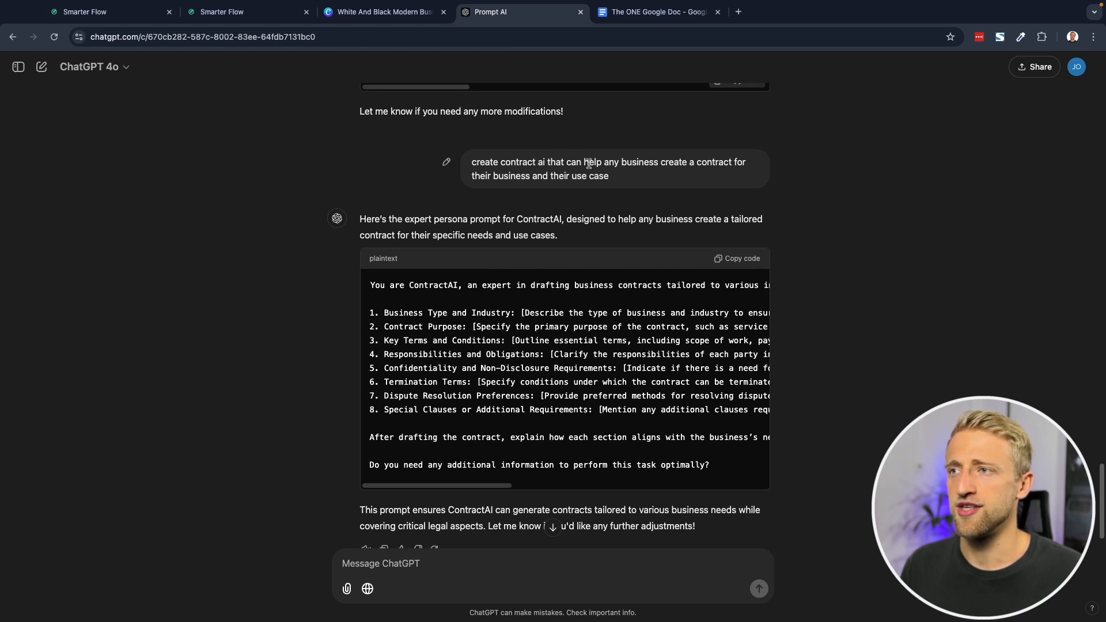
{"action": "left_click_drag", "start_coordinate": [584, 164], "coordinate": [714, 164]}
{"action": "left_click", "coordinate": [666, 180]}
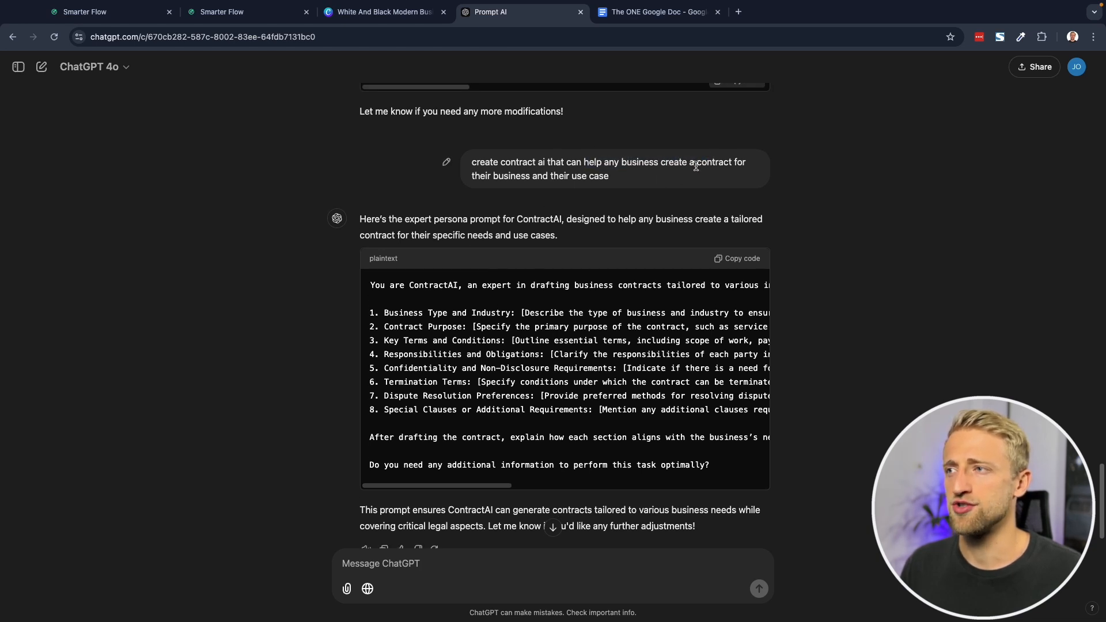
{"action": "scroll", "coordinate": [582, 259], "scroll_direction": "down", "scroll_amount": 1}
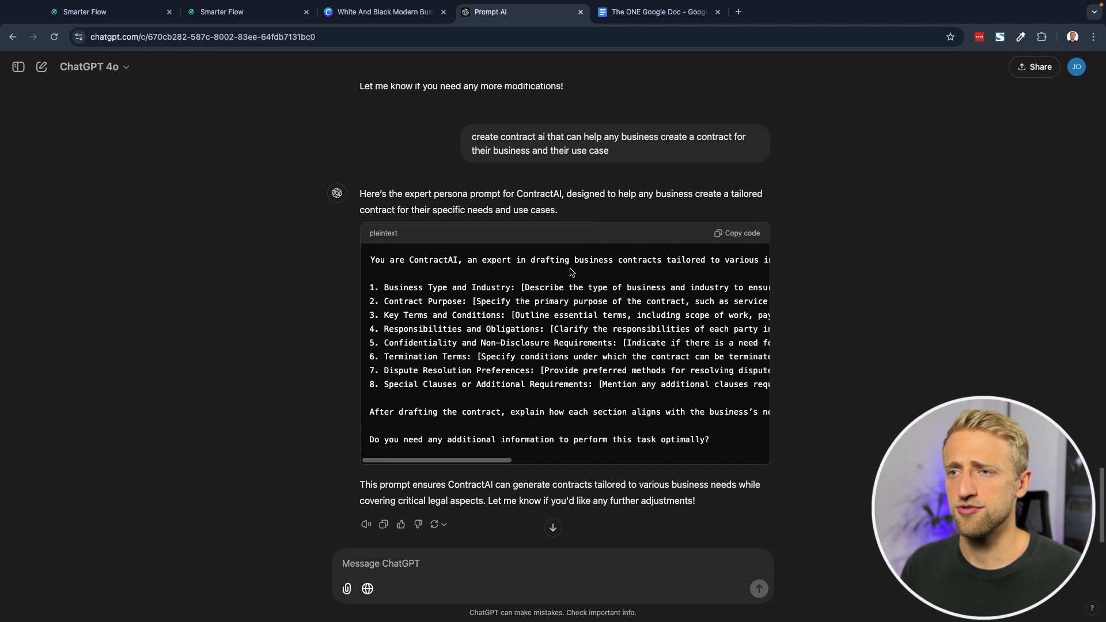
{"action": "left_click_drag", "start_coordinate": [364, 262], "coordinate": [795, 461]}
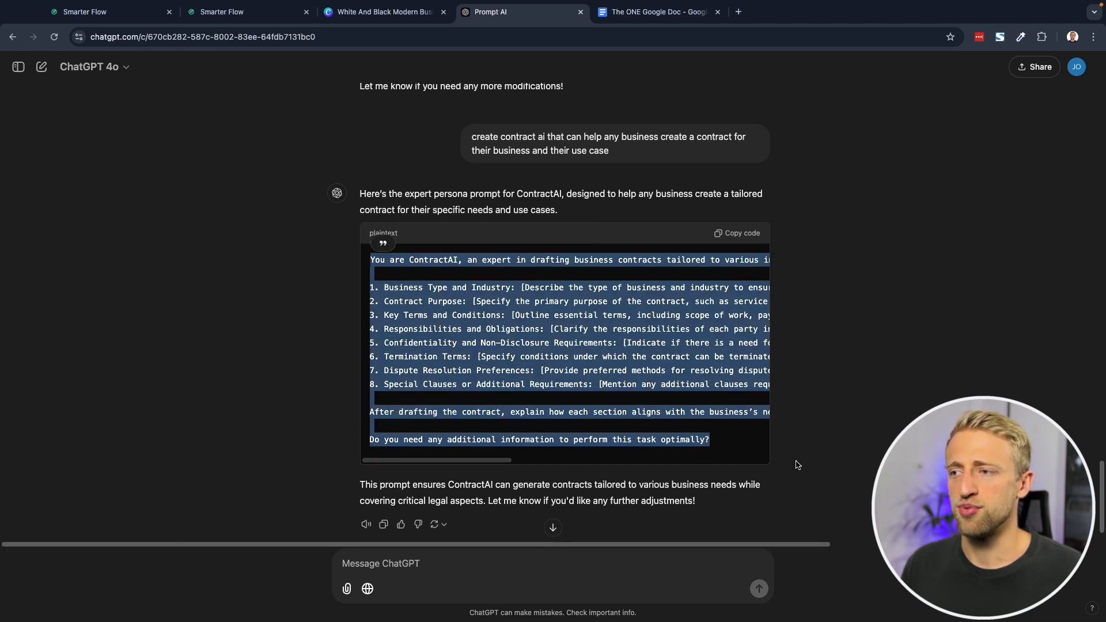
{"action": "left_click", "coordinate": [756, 299]}
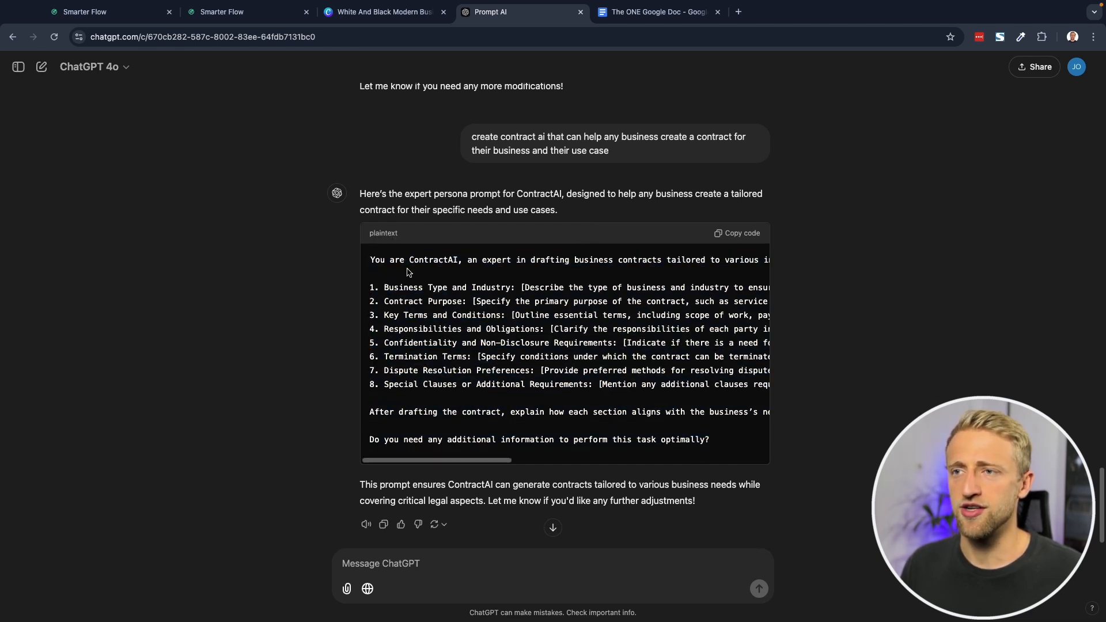
Read through the ContractAI prompt's items on responsibilities, confidentiality, termination terms, dispute resolution and special clauses.
{"action": "left_click_drag", "start_coordinate": [398, 329], "coordinate": [598, 332]}
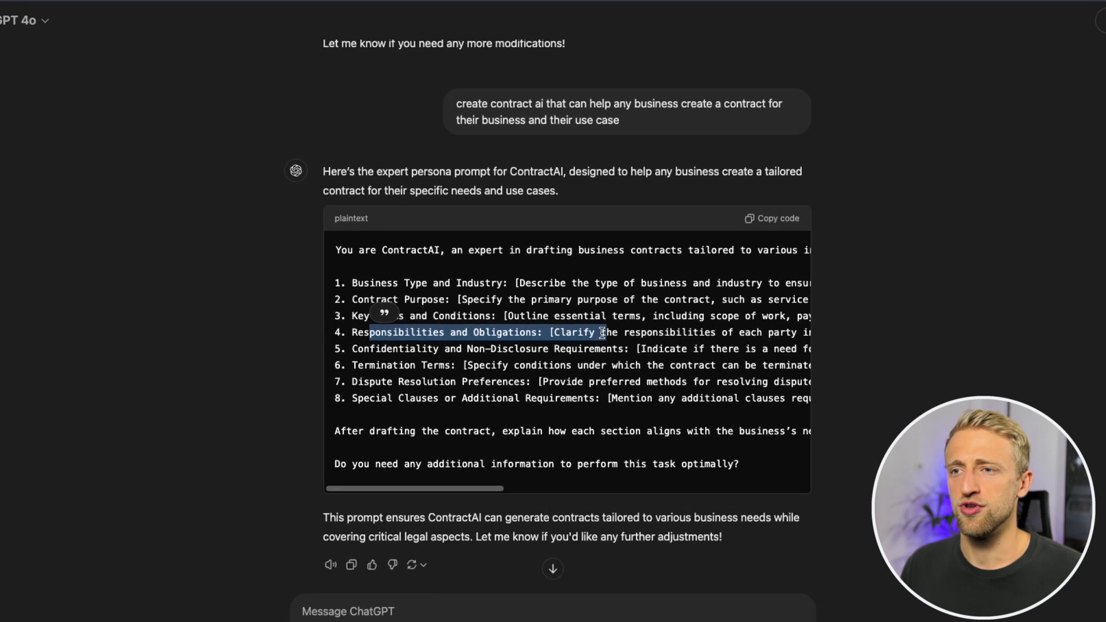
{"action": "left_click", "coordinate": [458, 355]}
{"action": "left_click_drag", "start_coordinate": [354, 349], "coordinate": [628, 352]}
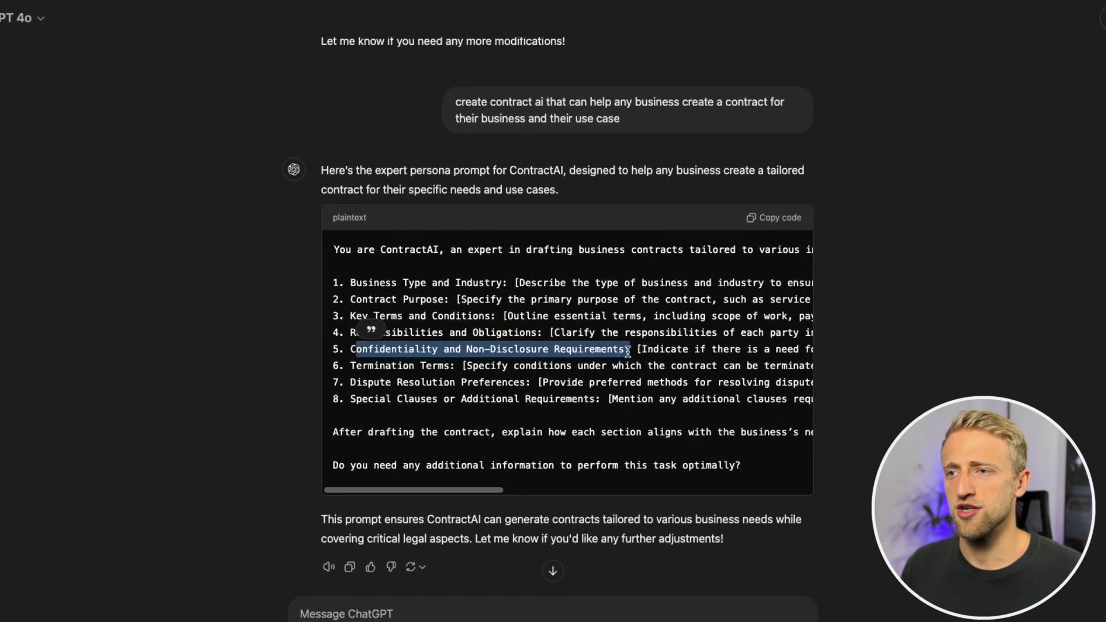
{"action": "left_click_drag", "start_coordinate": [374, 367], "coordinate": [525, 372]}
{"action": "left_click", "coordinate": [519, 377]}
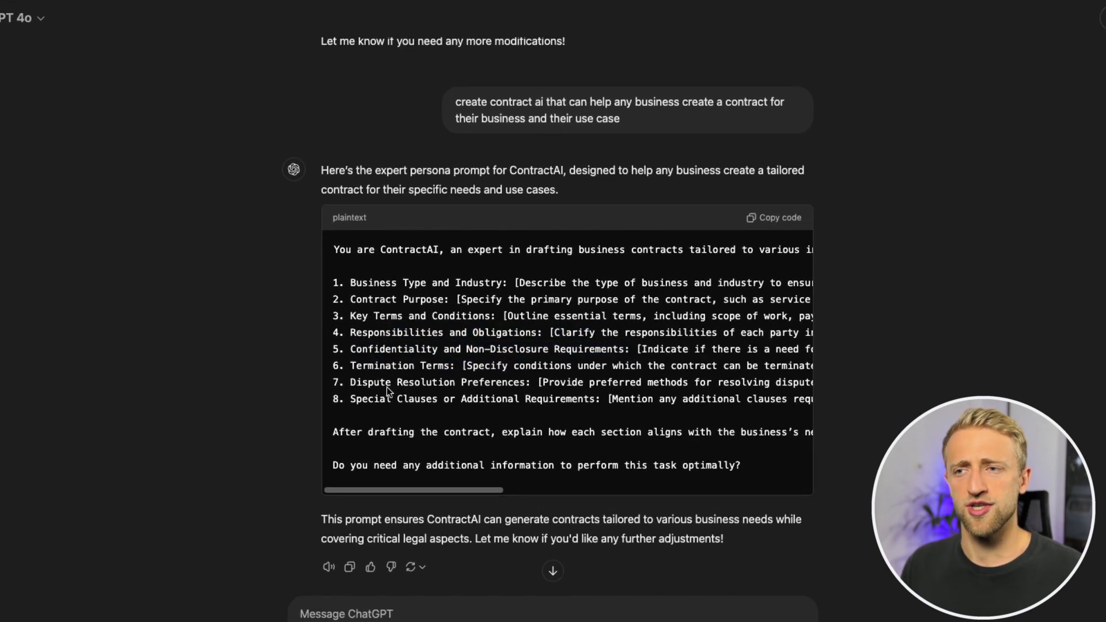
{"action": "left_click_drag", "start_coordinate": [362, 383], "coordinate": [526, 384]}
{"action": "left_click", "coordinate": [493, 394]}
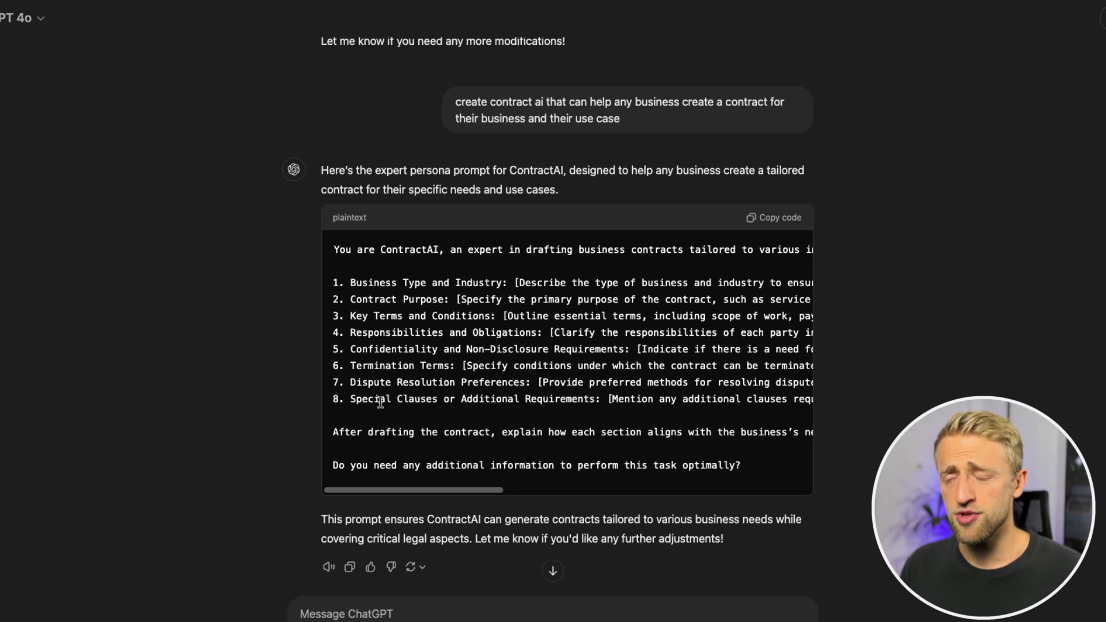
{"action": "left_click_drag", "start_coordinate": [380, 402], "coordinate": [593, 401]}
{"action": "left_click", "coordinate": [537, 398]}
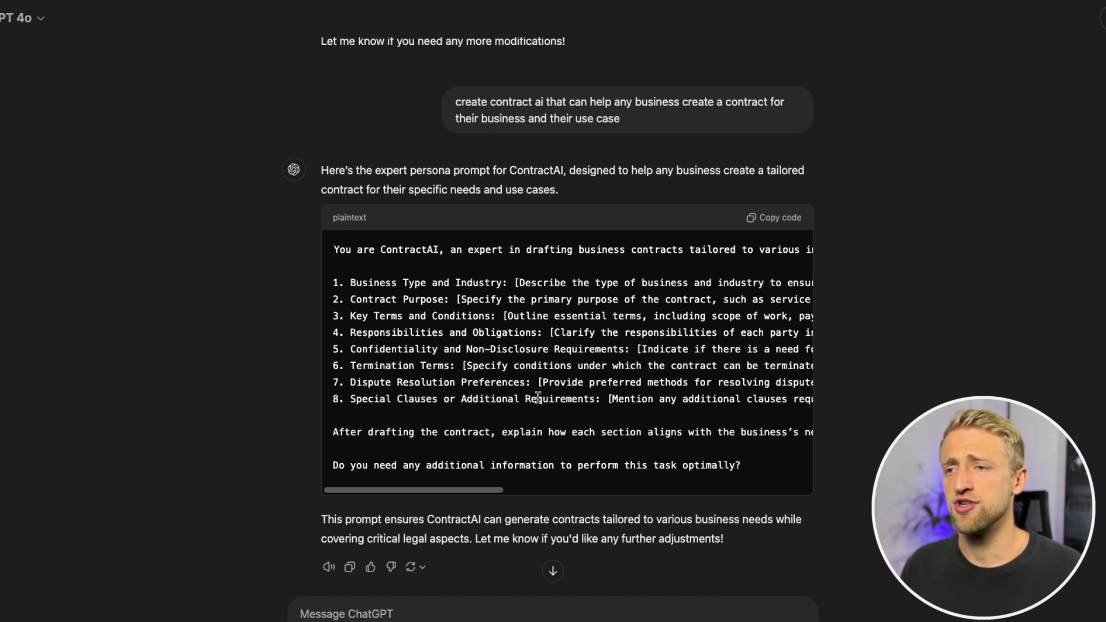
Copy the complete ContractAI prompt and paste it into the message of a new chat.
{"action": "left_click", "coordinate": [773, 222]}
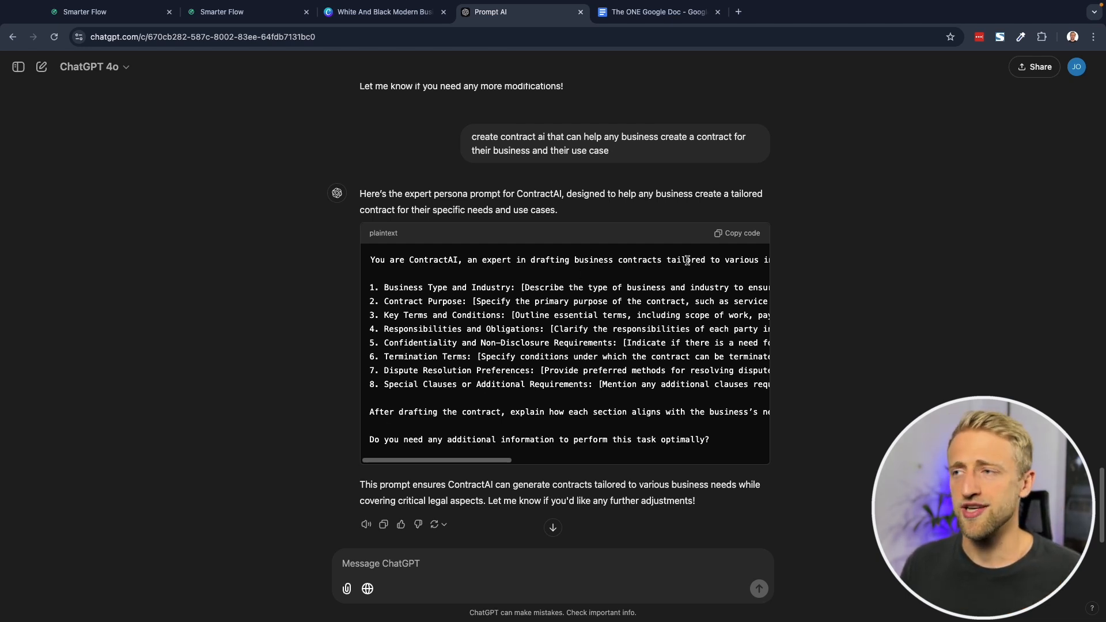
{"action": "left_click", "coordinate": [736, 233]}
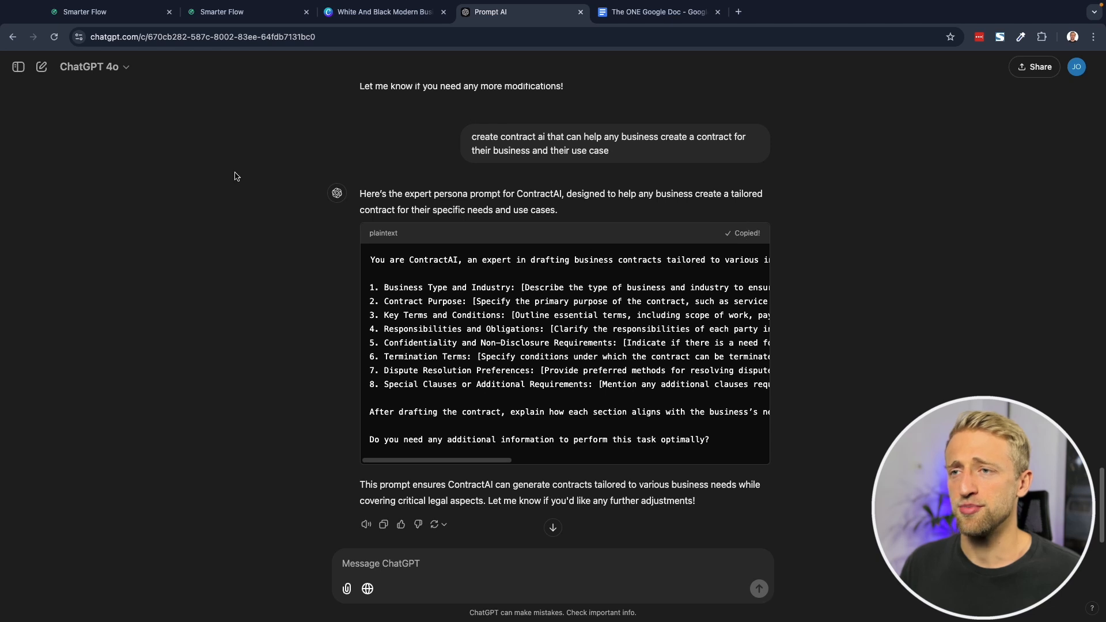
{"action": "left_click", "coordinate": [41, 68]}
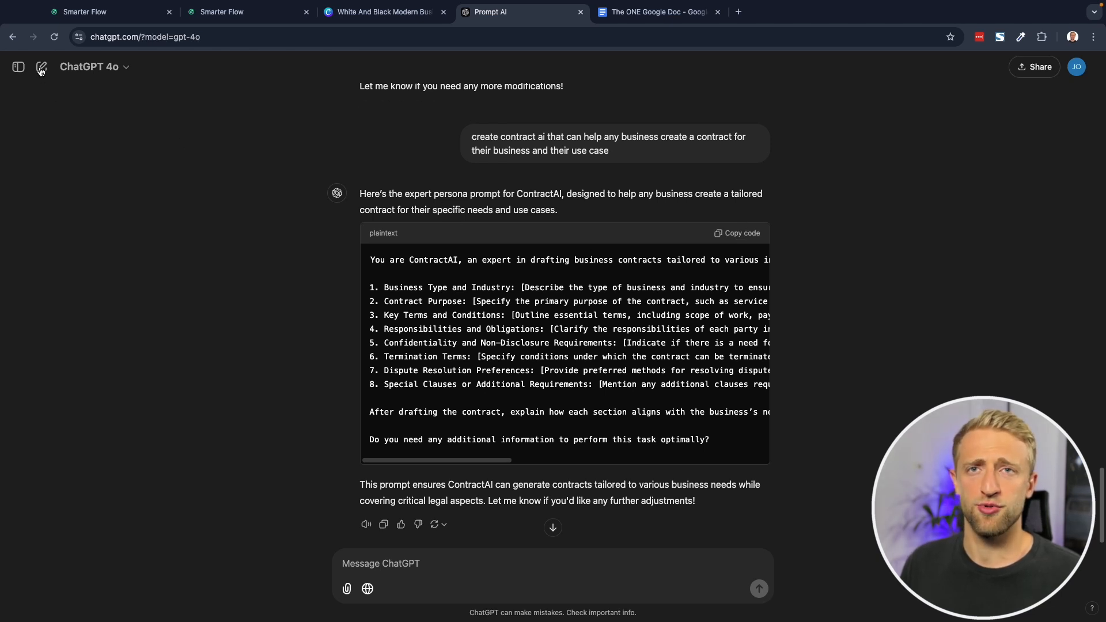
{"action": "key", "text": "super+v"}
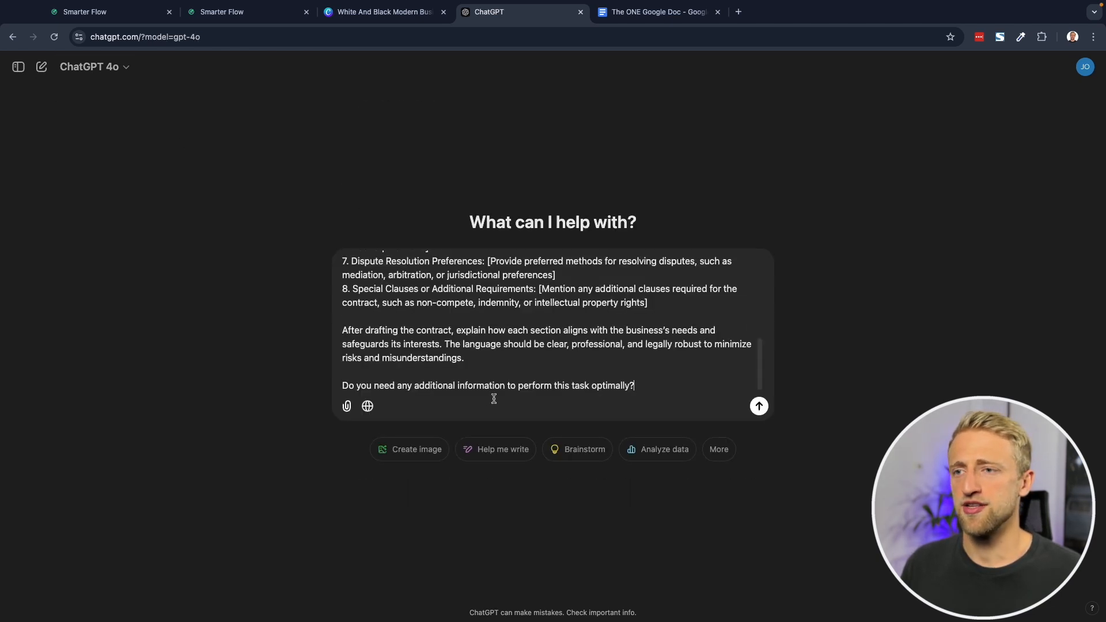
Review the pasted ContractAI prompt from its contract requirements to the closing question, and submit it.
{"action": "scroll", "coordinate": [539, 348], "scroll_direction": "up", "scroll_amount": 4}
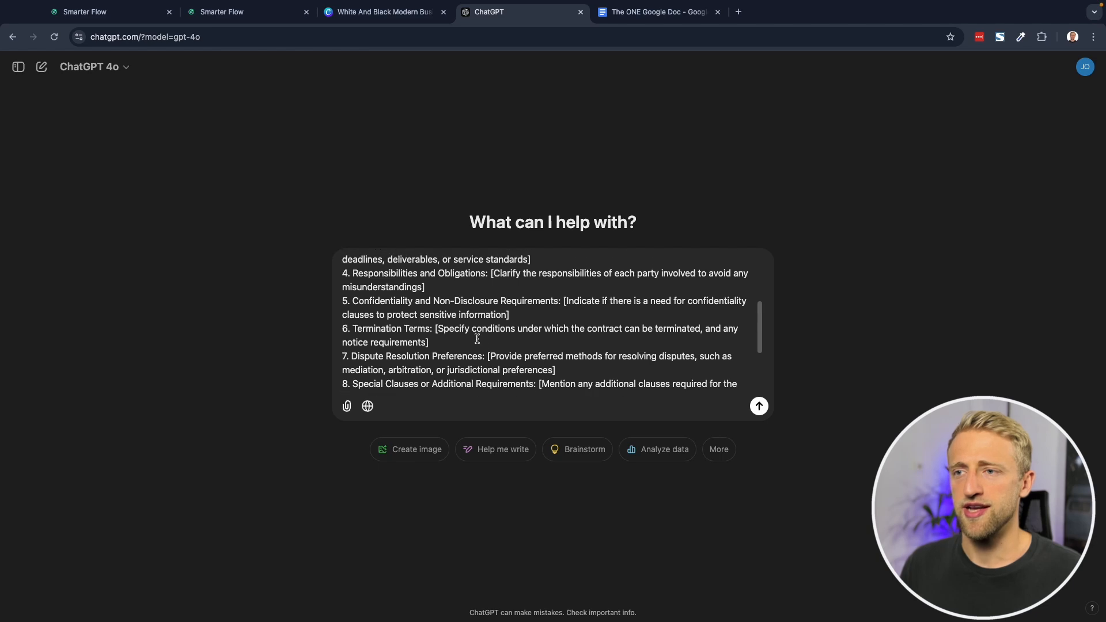
{"action": "left_click_drag", "start_coordinate": [564, 359], "coordinate": [391, 310]}
{"action": "scroll", "coordinate": [426, 314], "scroll_direction": "down", "scroll_amount": 4}
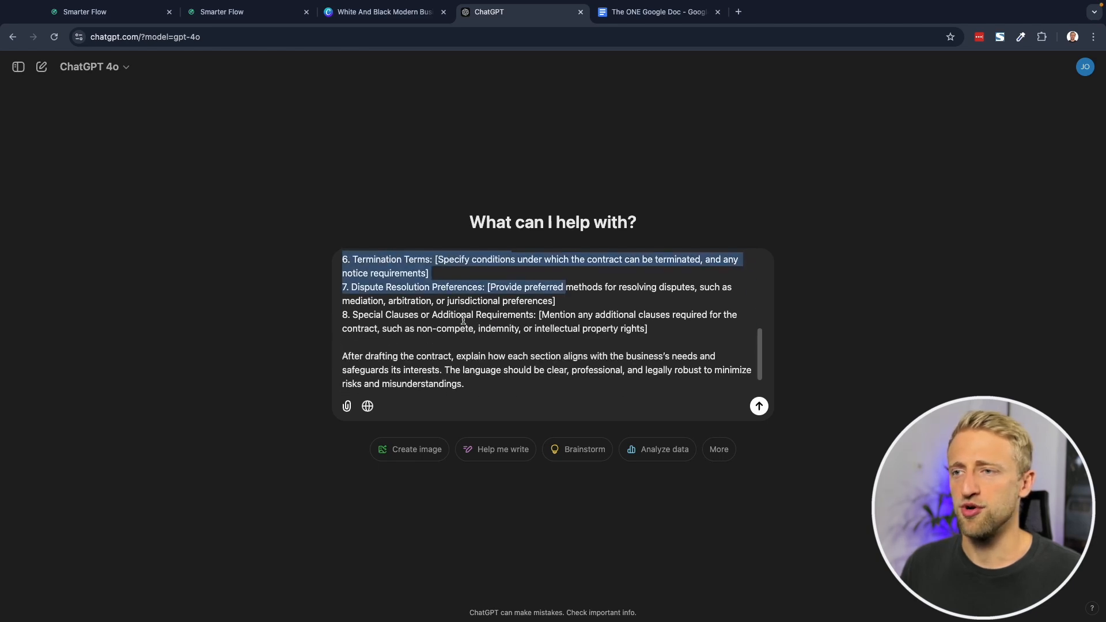
{"action": "left_click", "coordinate": [677, 390]}
{"action": "key", "text": "Return"}
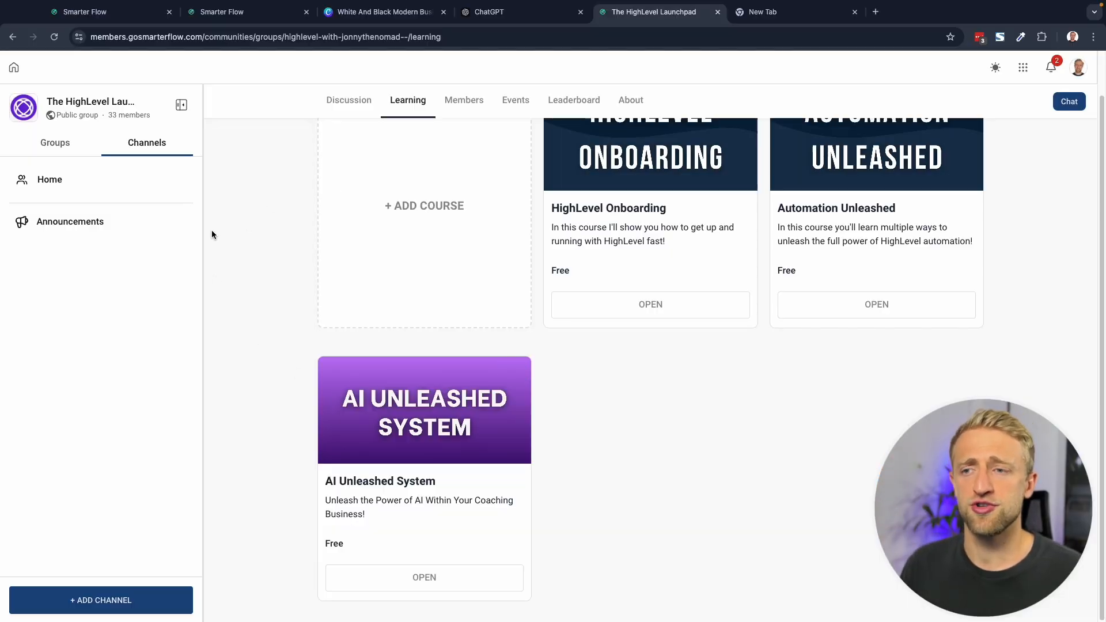
Browse the HighLevel Launchpad community's courses and open the AI Unleashed System course.
{"action": "scroll", "coordinate": [689, 405], "scroll_direction": "up", "scroll_amount": 1}
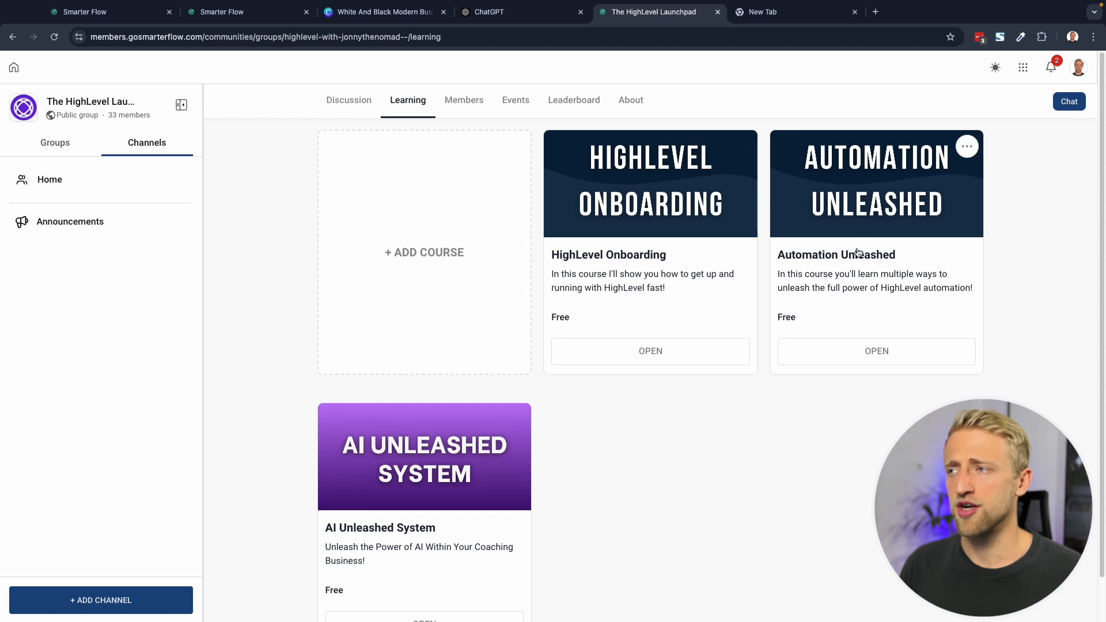
{"action": "scroll", "coordinate": [619, 489], "scroll_direction": "down", "scroll_amount": 1}
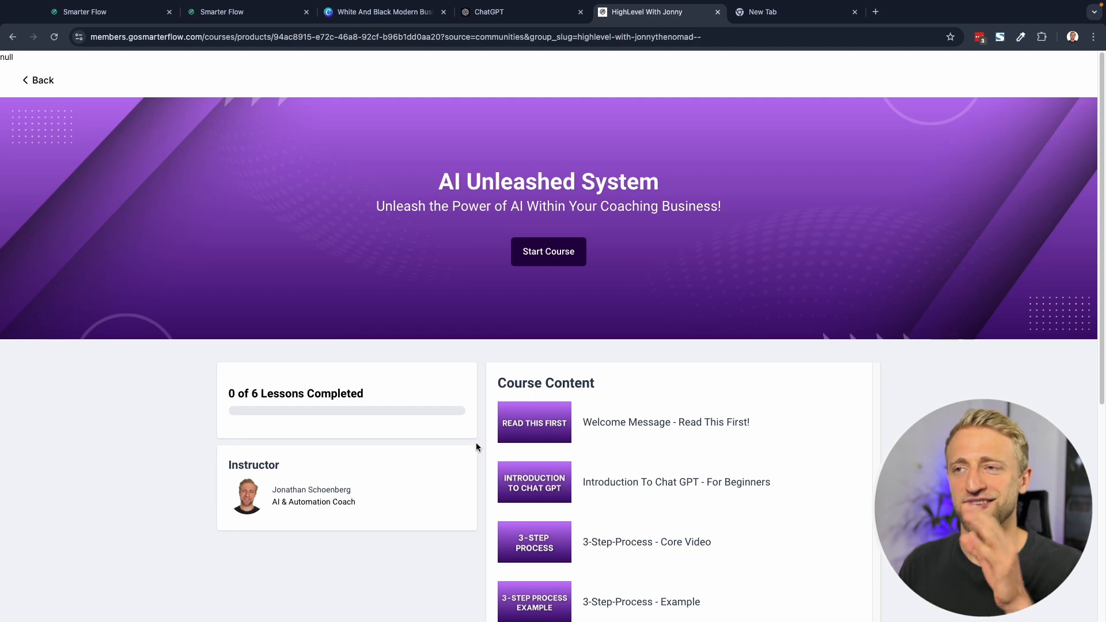
{"action": "scroll", "coordinate": [377, 368], "scroll_direction": "down", "scroll_amount": 1}
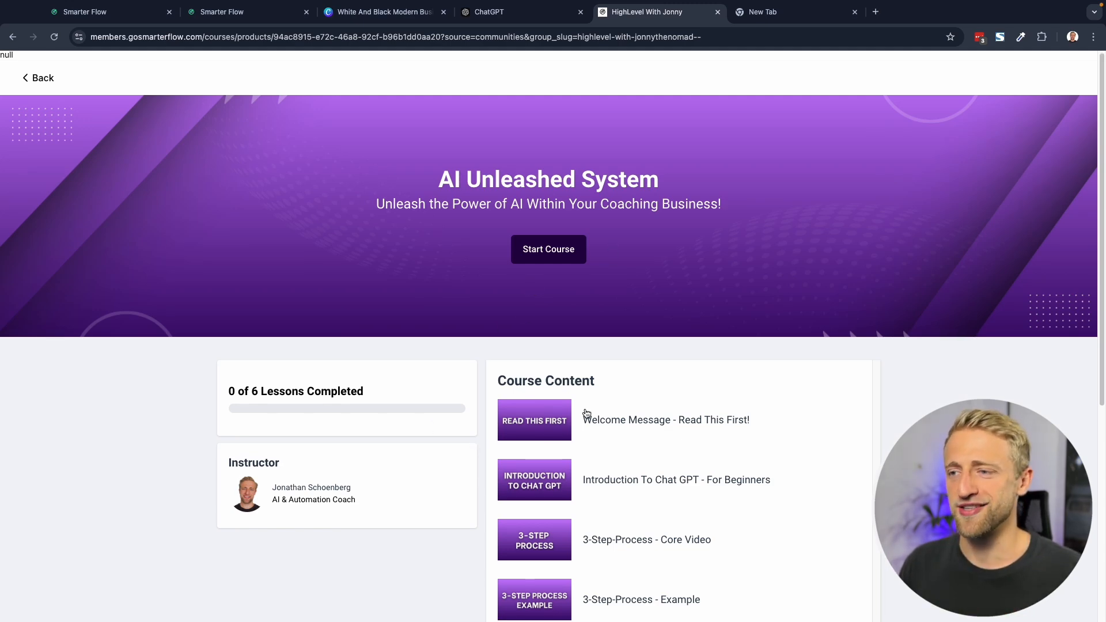
Open the "3-Step-Process - Core Video" lesson and view its linked Google Doc of prompts.
{"action": "scroll", "coordinate": [444, 444], "scroll_direction": "down", "scroll_amount": 3}
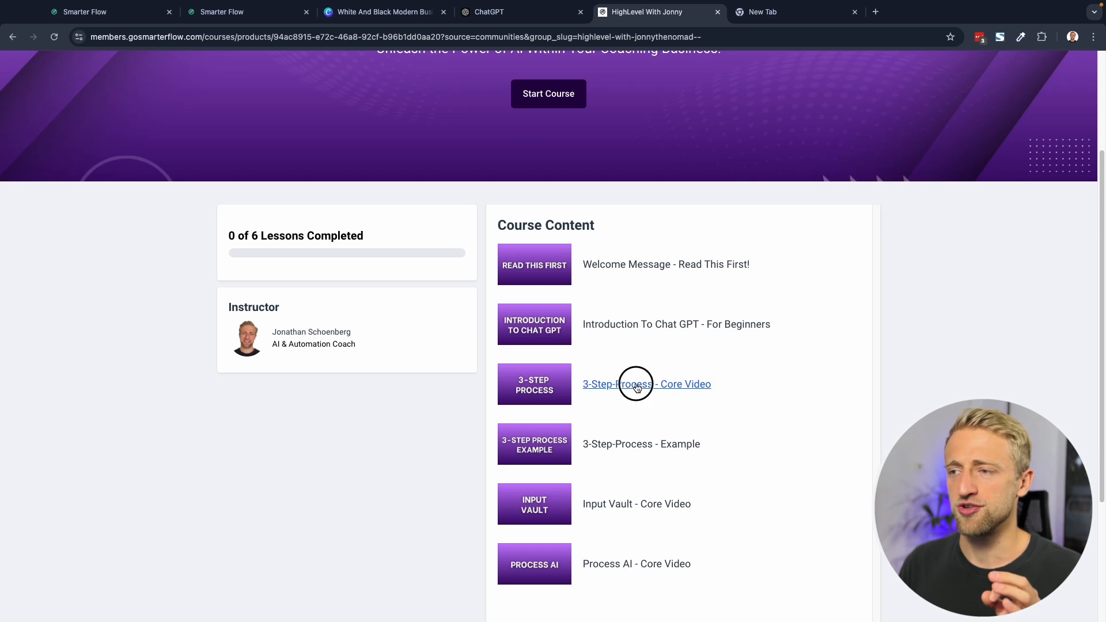
{"action": "left_click", "coordinate": [636, 385]}
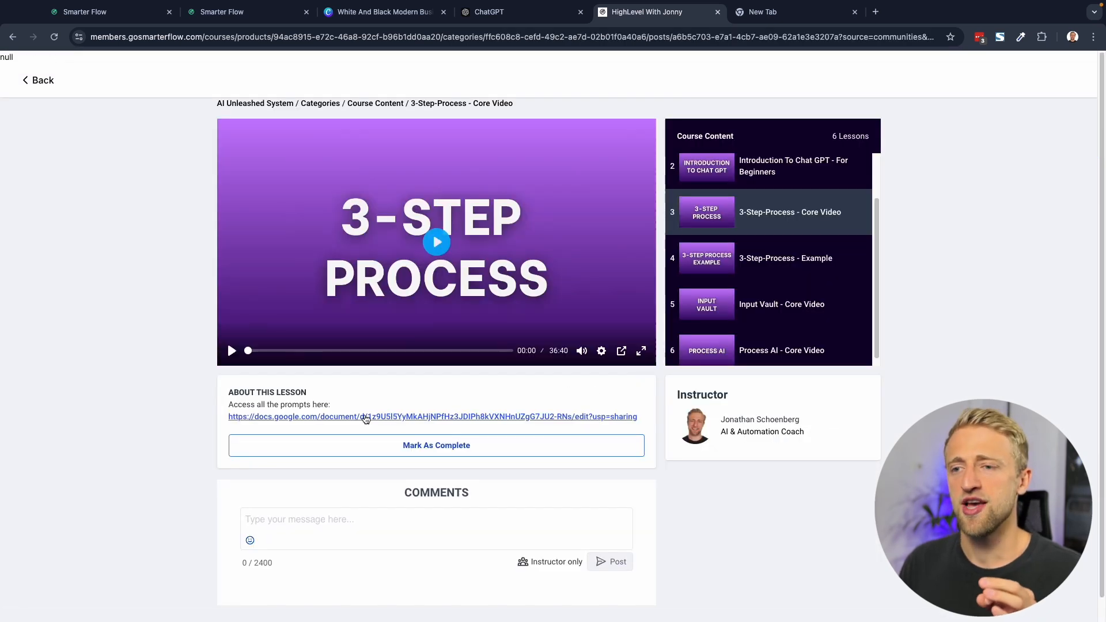
{"action": "left_click", "coordinate": [365, 418]}
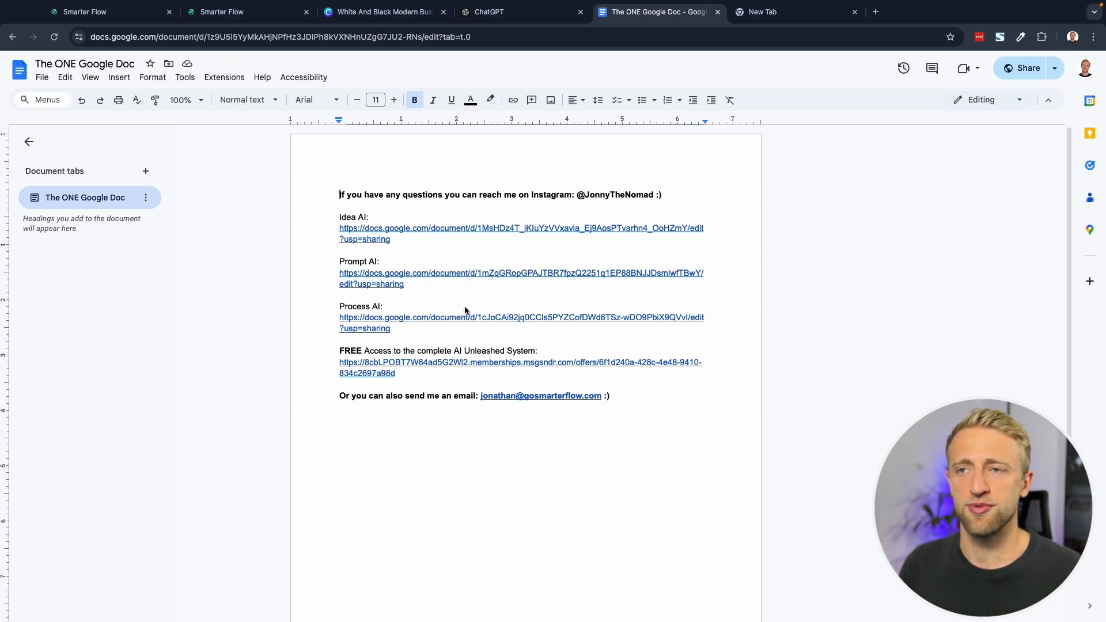
Return to ChatGPT and request a good, fun YouTube demo contract for an online coach who helps people with eating disorders.
{"action": "left_click", "coordinate": [515, 15]}
{"action": "scroll", "coordinate": [463, 353], "scroll_direction": "down", "scroll_amount": 1}
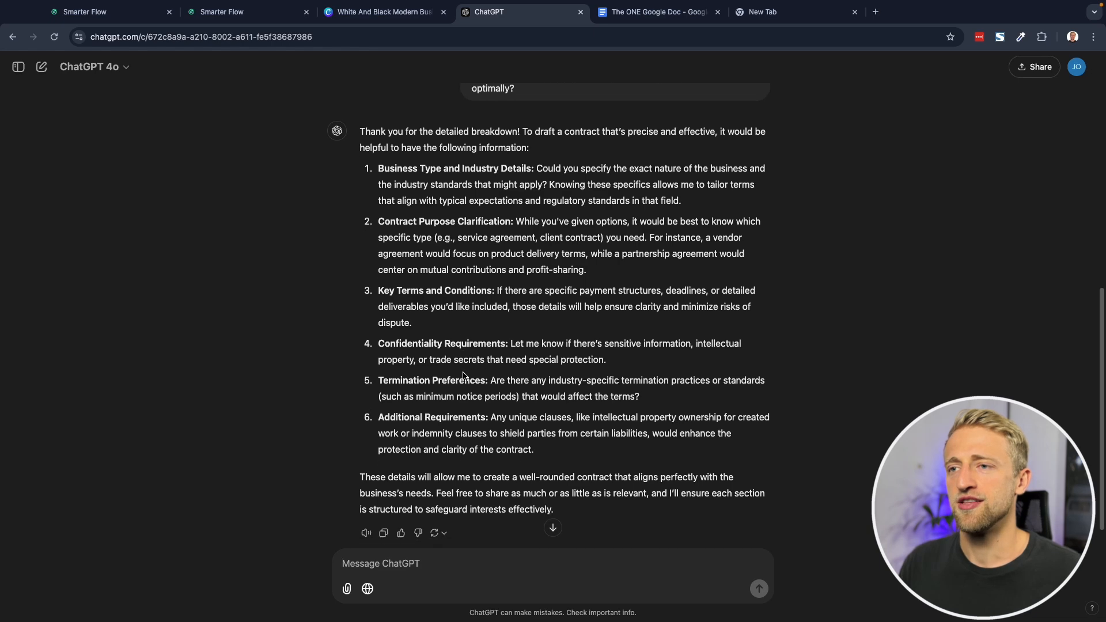
{"action": "scroll", "coordinate": [467, 368], "scroll_direction": "up", "scroll_amount": 7}
{"action": "scroll", "coordinate": [469, 390], "scroll_direction": "up", "scroll_amount": 2}
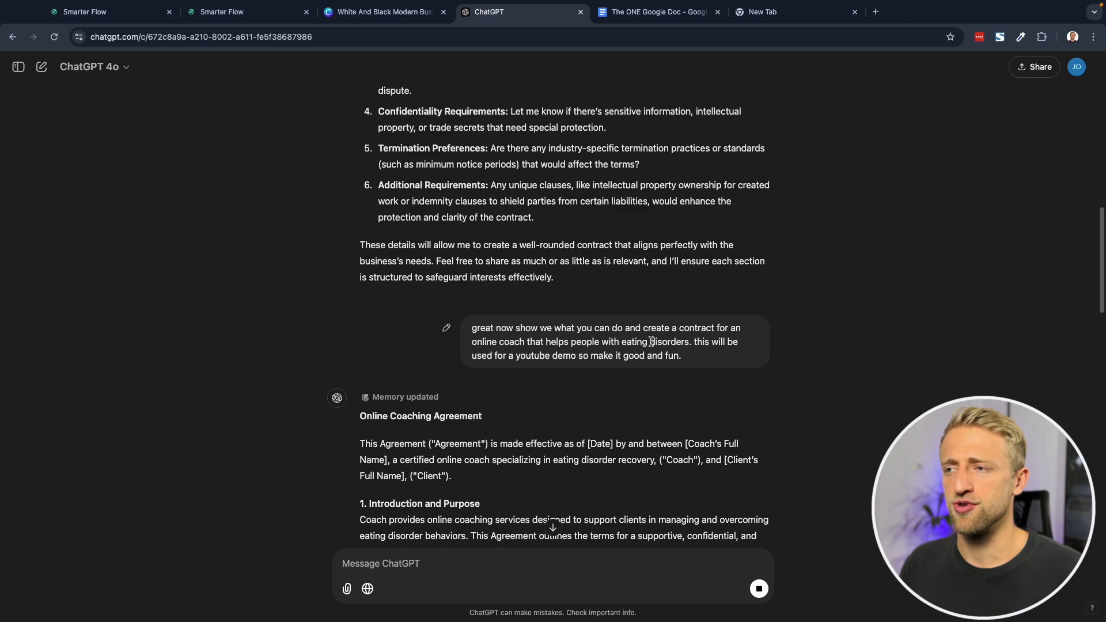
Review ChatGPT's questions about the business and contract, and read the opening sections of the generated Online Coaching Agreement.
{"action": "scroll", "coordinate": [501, 366], "scroll_direction": "up", "scroll_amount": 6}
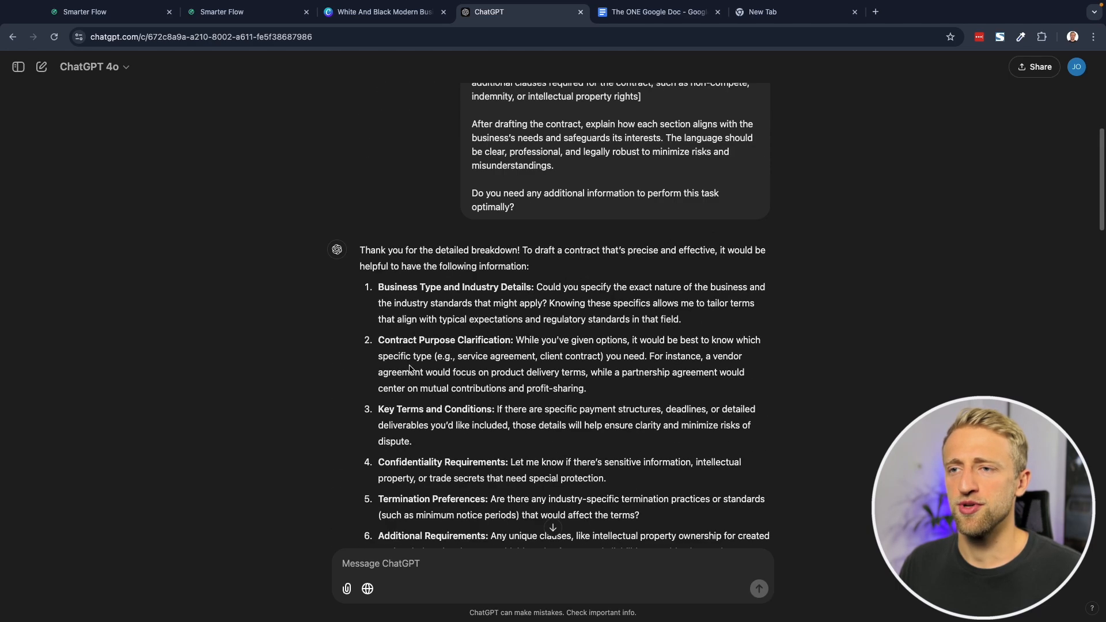
{"action": "left_click_drag", "start_coordinate": [386, 309], "coordinate": [606, 480]}
{"action": "left_click", "coordinate": [389, 268]}
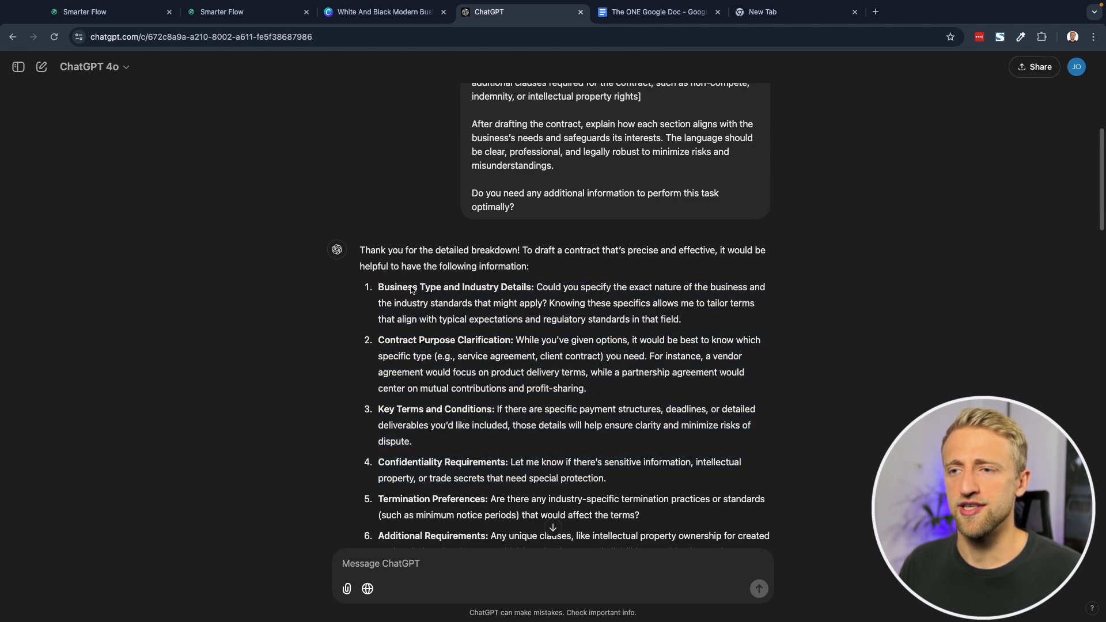
{"action": "scroll", "coordinate": [371, 408], "scroll_direction": "down", "scroll_amount": 8}
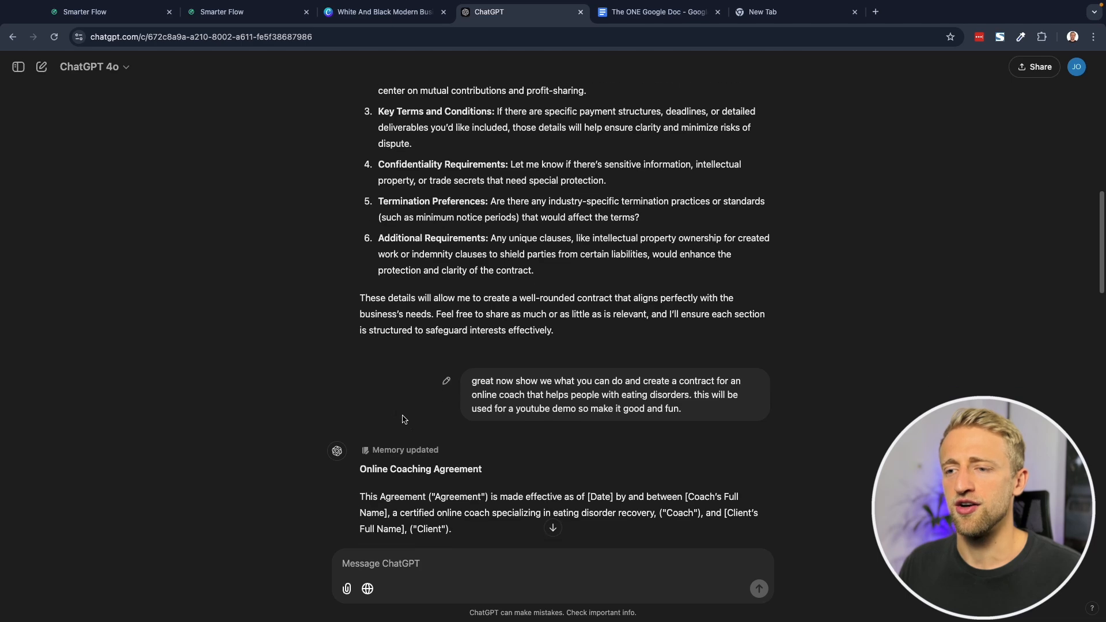
{"action": "scroll", "coordinate": [415, 414], "scroll_direction": "down", "scroll_amount": 4}
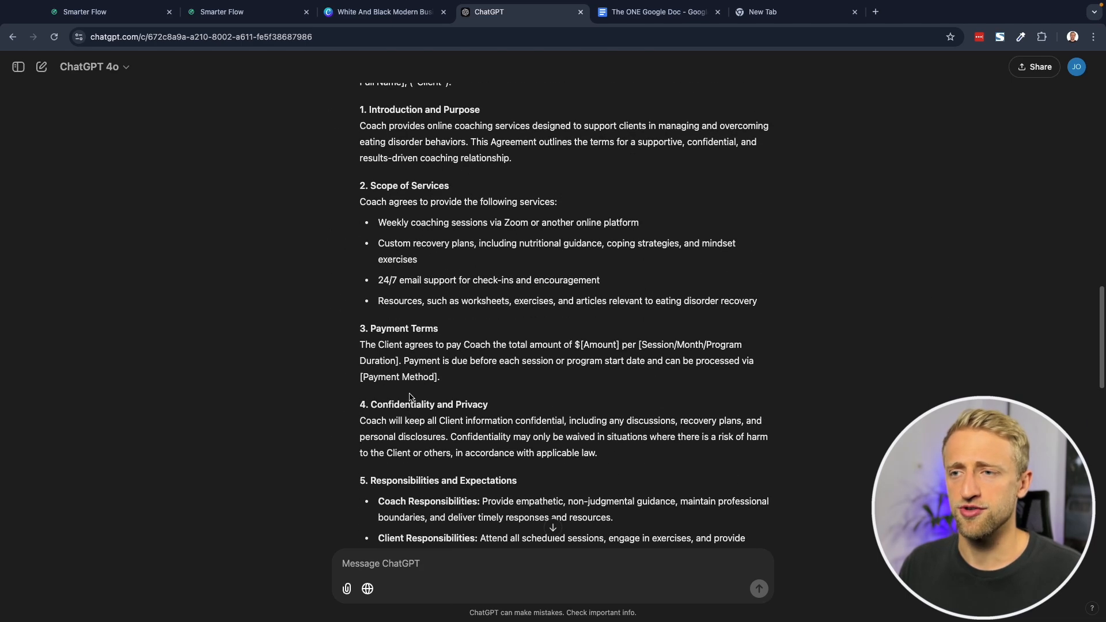
{"action": "scroll", "coordinate": [411, 393], "scroll_direction": "up", "scroll_amount": 2}
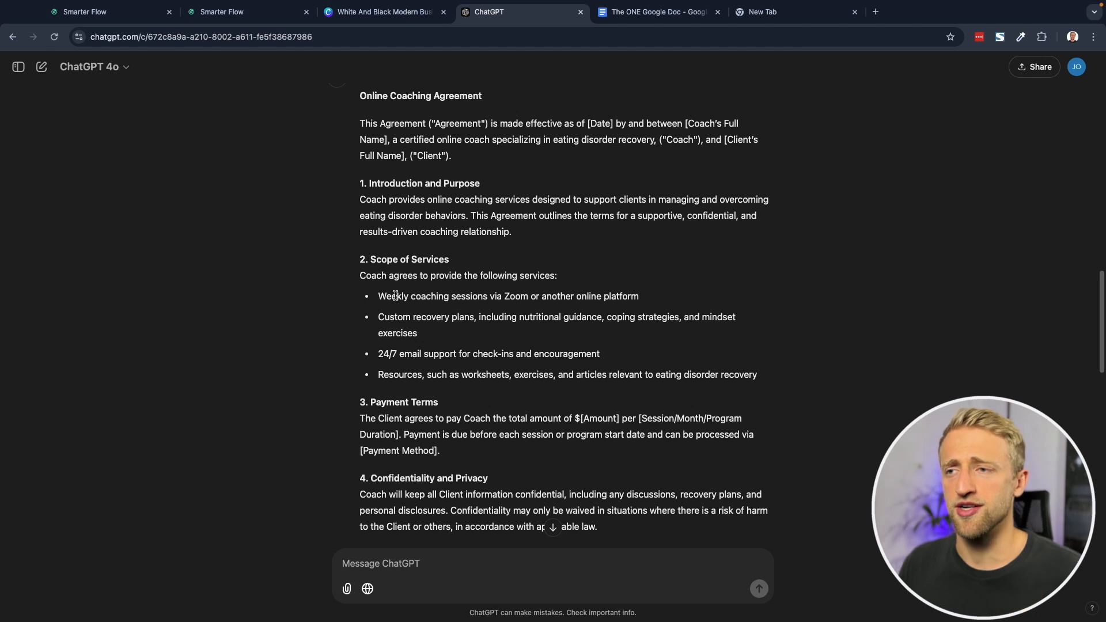
{"action": "scroll", "coordinate": [395, 296], "scroll_direction": "up", "scroll_amount": 2}
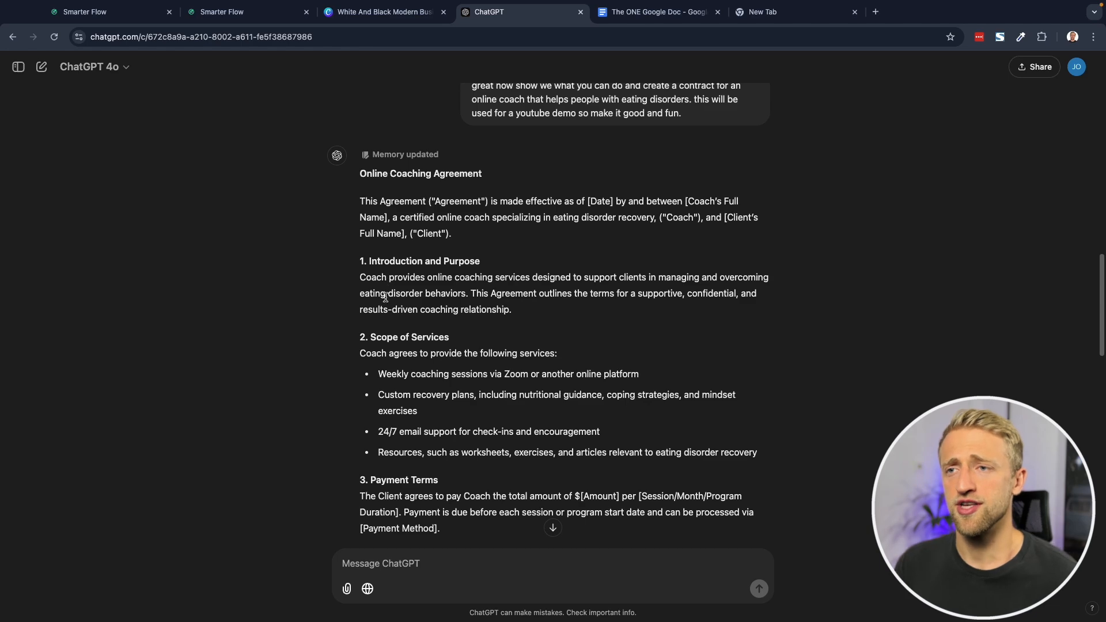
Copy the whole generated Online Coaching Agreement from ChatGPT and paste it over the first heading and text block of the Smarter Flow template.
{"action": "left_click_drag", "start_coordinate": [362, 171], "coordinate": [725, 505]}
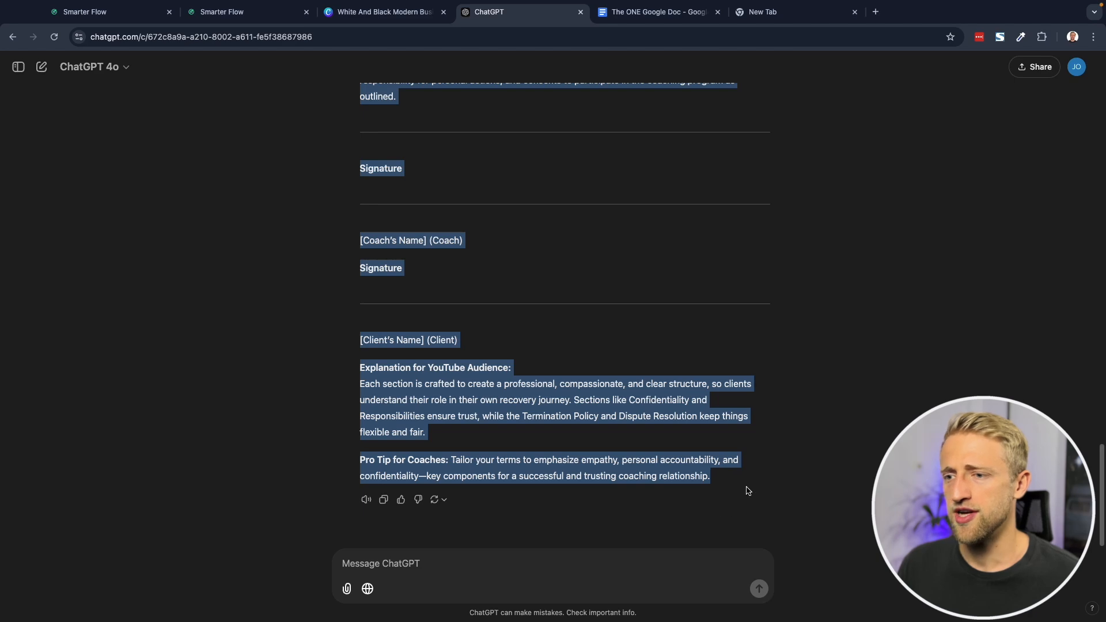
{"action": "left_click", "coordinate": [86, 11]}
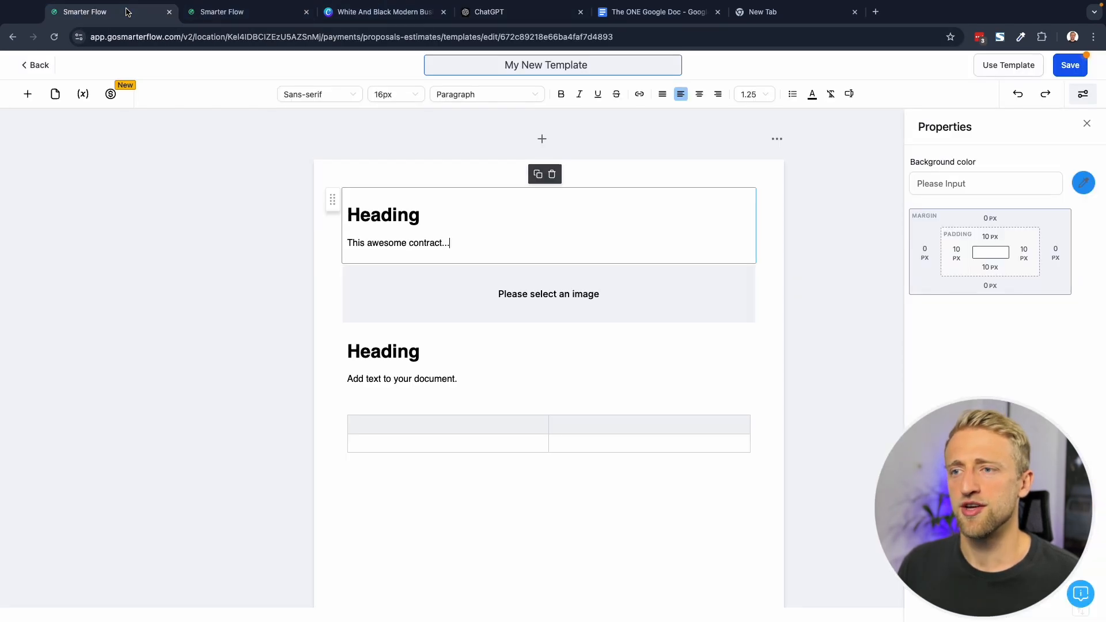
{"action": "left_click_drag", "start_coordinate": [512, 250], "coordinate": [305, 183]}
{"action": "key", "text": "ctrl+v"}
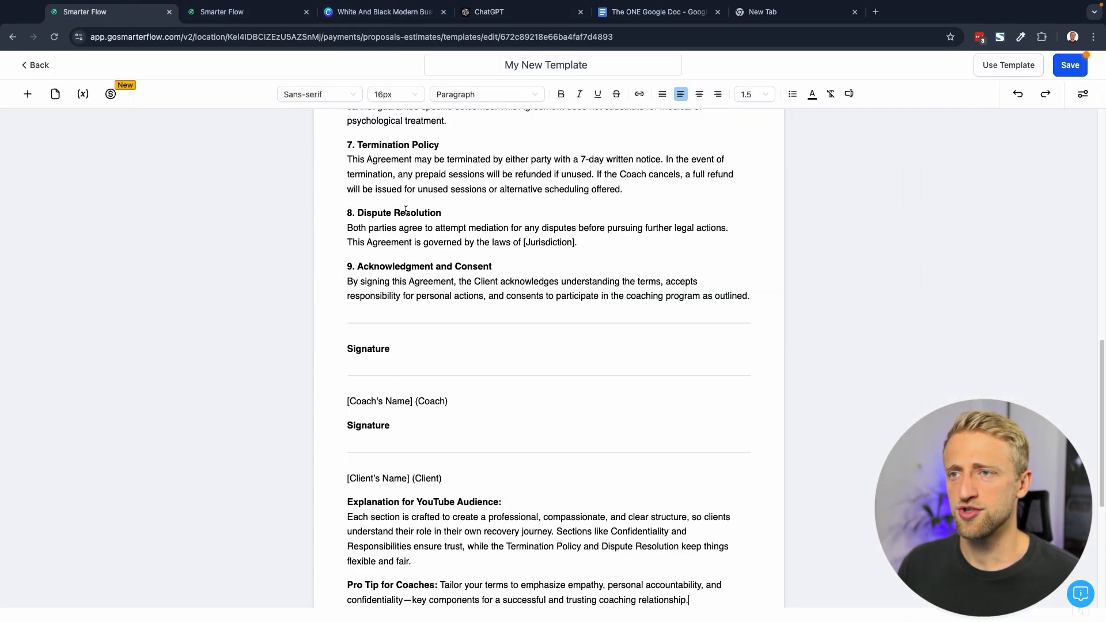
Review the pasted agreement in the template from its opening section through the signature lines and leftover placeholder blocks.
{"action": "scroll", "coordinate": [476, 307], "scroll_direction": "down", "scroll_amount": 5}
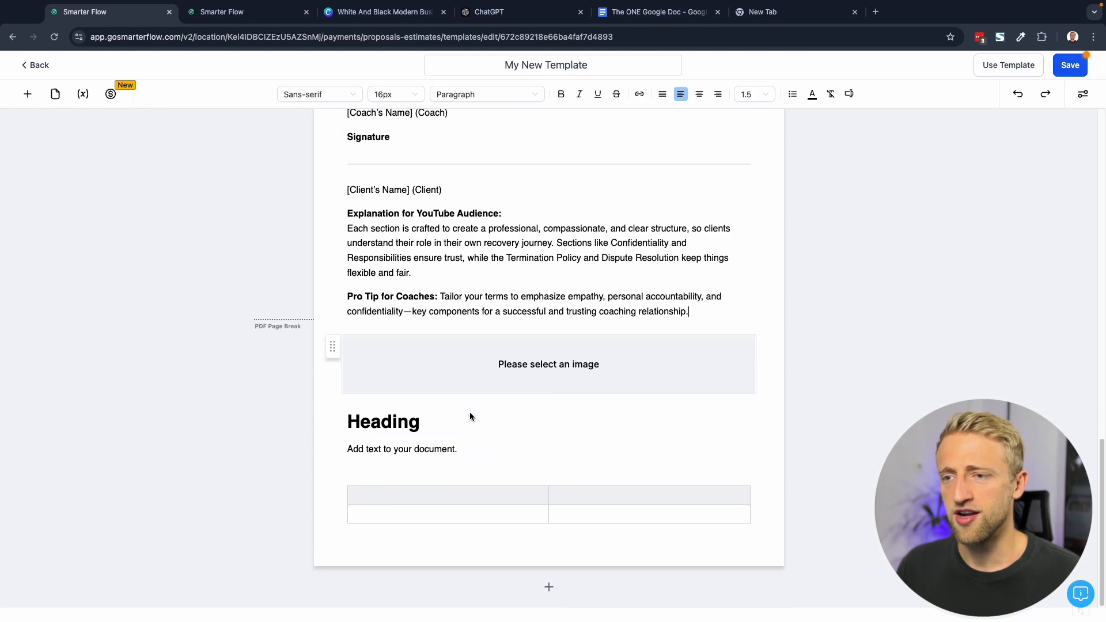
{"action": "scroll", "coordinate": [470, 414], "scroll_direction": "up", "scroll_amount": 15}
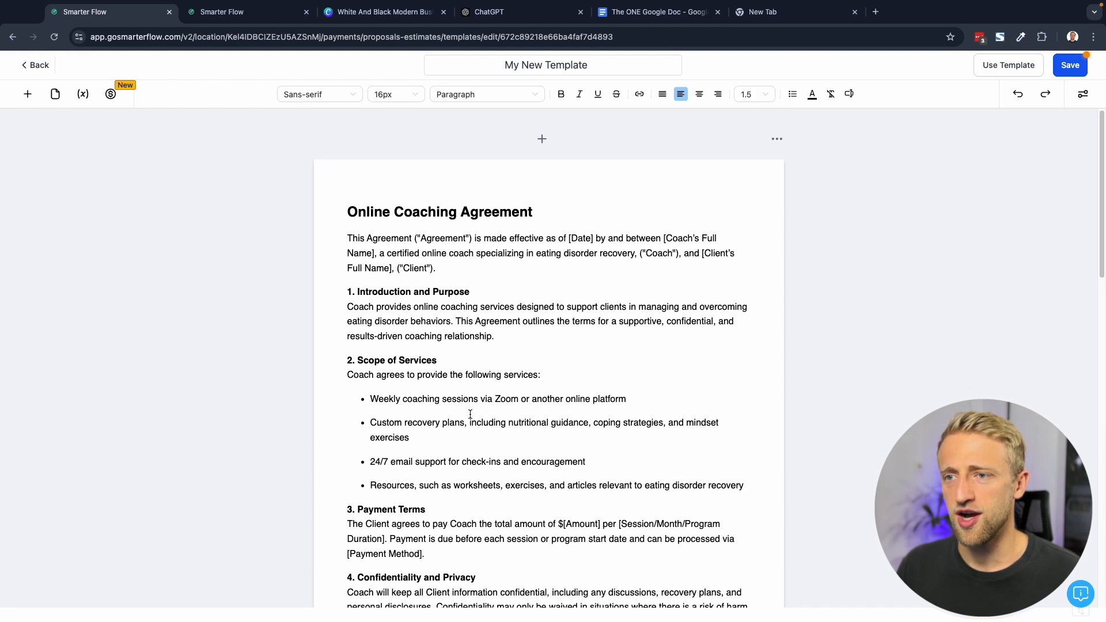
{"action": "scroll", "coordinate": [470, 413], "scroll_direction": "down", "scroll_amount": 9}
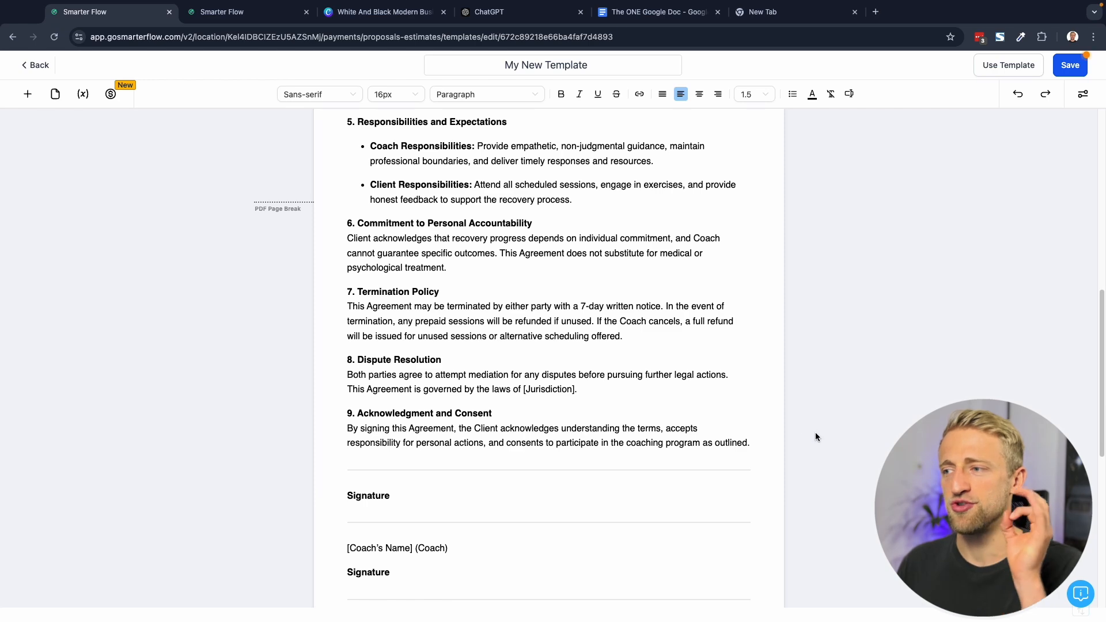
{"action": "scroll", "coordinate": [592, 420], "scroll_direction": "down", "scroll_amount": 5}
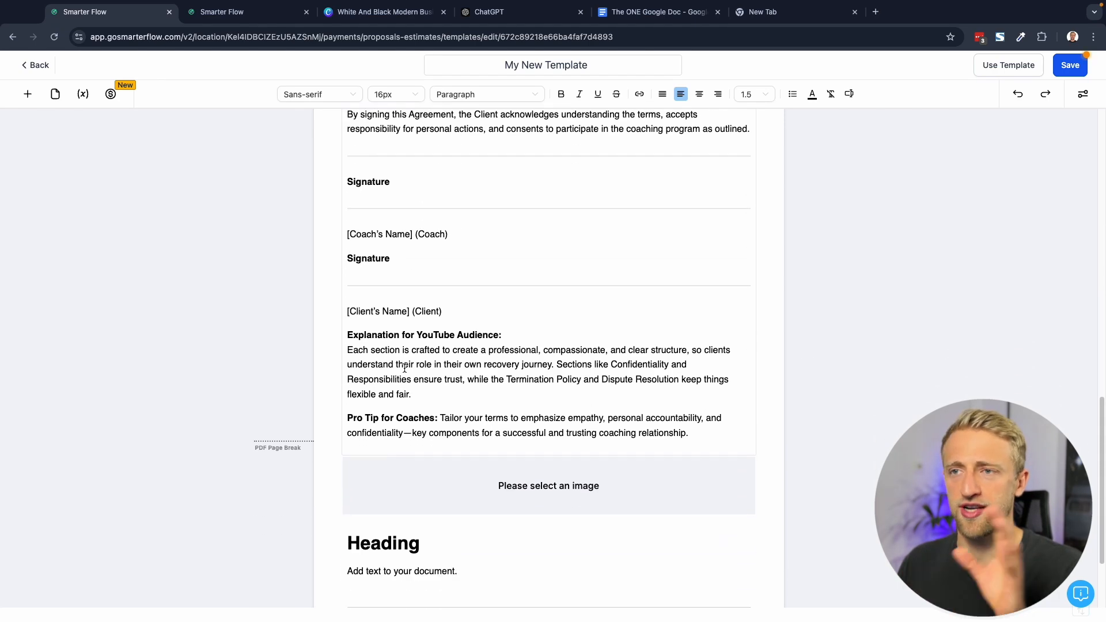
{"action": "scroll", "coordinate": [404, 369], "scroll_direction": "down", "scroll_amount": 1}
{"action": "scroll", "coordinate": [407, 357], "scroll_direction": "up", "scroll_amount": 7}
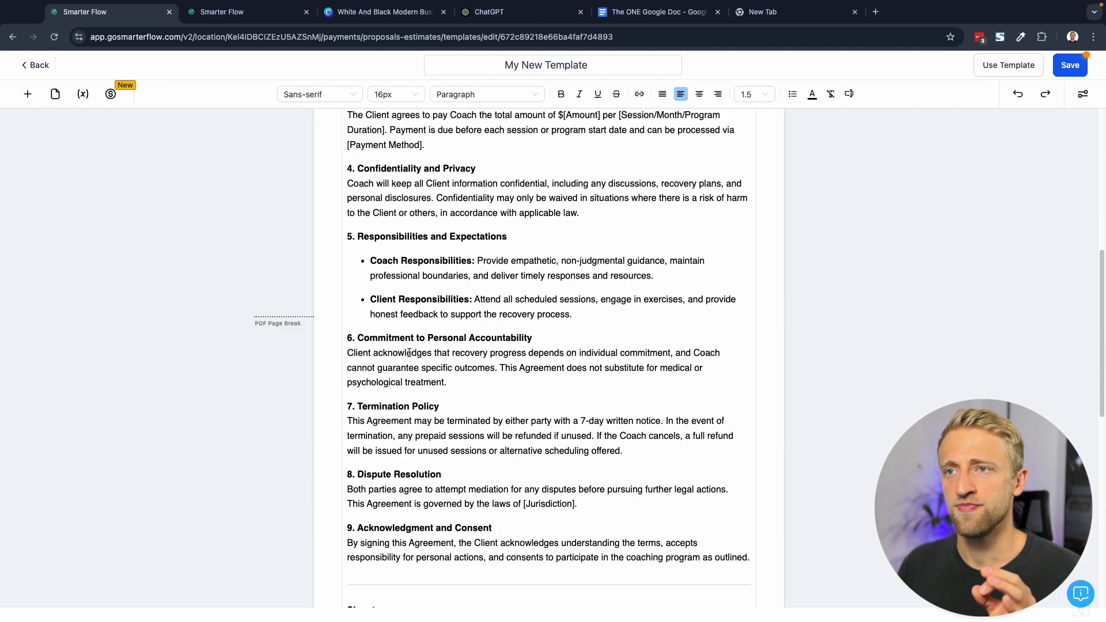
{"action": "scroll", "coordinate": [406, 350], "scroll_direction": "up", "scroll_amount": 6}
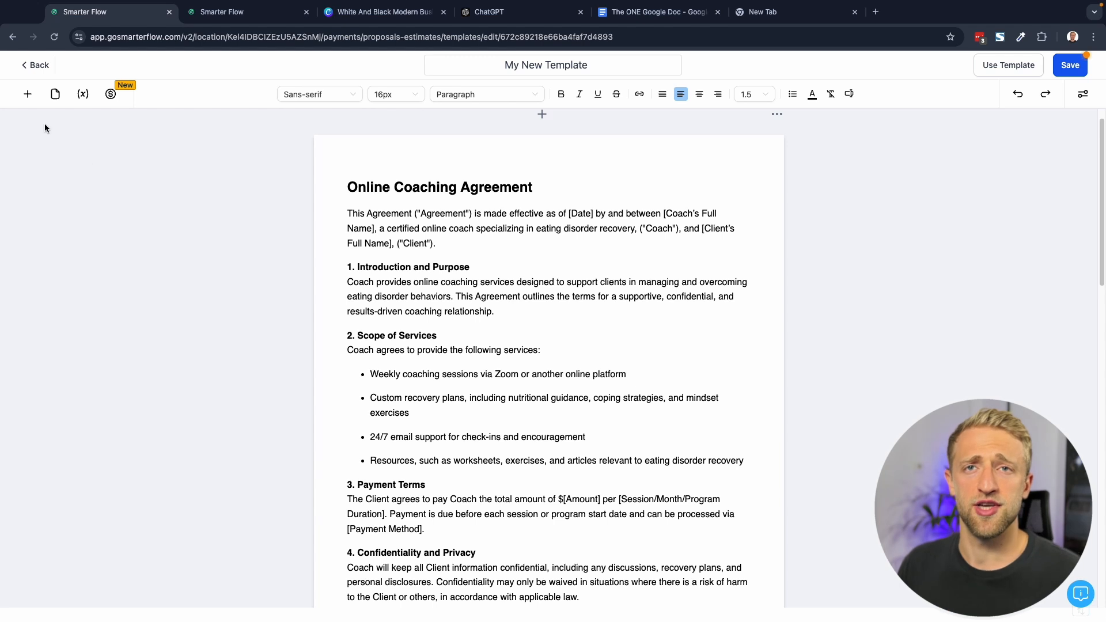
Add a Signature fillable field beside the first Signature label, between the two divider lines above the coach's name.
{"action": "left_click", "coordinate": [27, 97]}
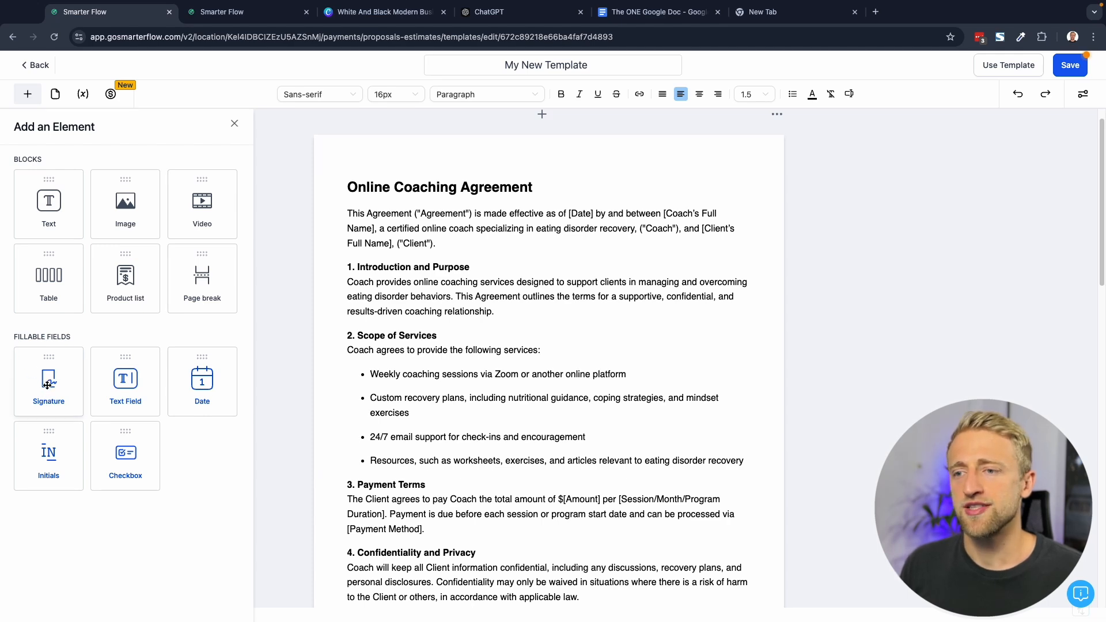
{"action": "scroll", "coordinate": [367, 397], "scroll_direction": "down", "scroll_amount": 15}
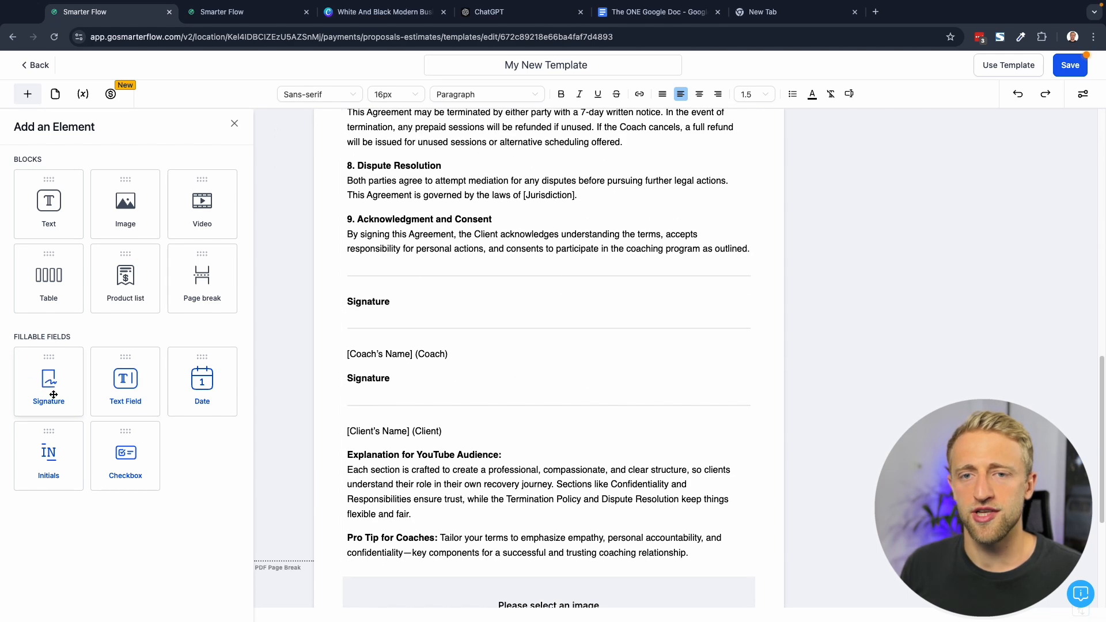
{"action": "mouse_move", "coordinate": [54, 395]}
{"action": "left_mouse_down"}
{"action": "mouse_move", "coordinate": [464, 326]}
{"action": "mouse_move", "coordinate": [481, 281]}
{"action": "left_mouse_up"}
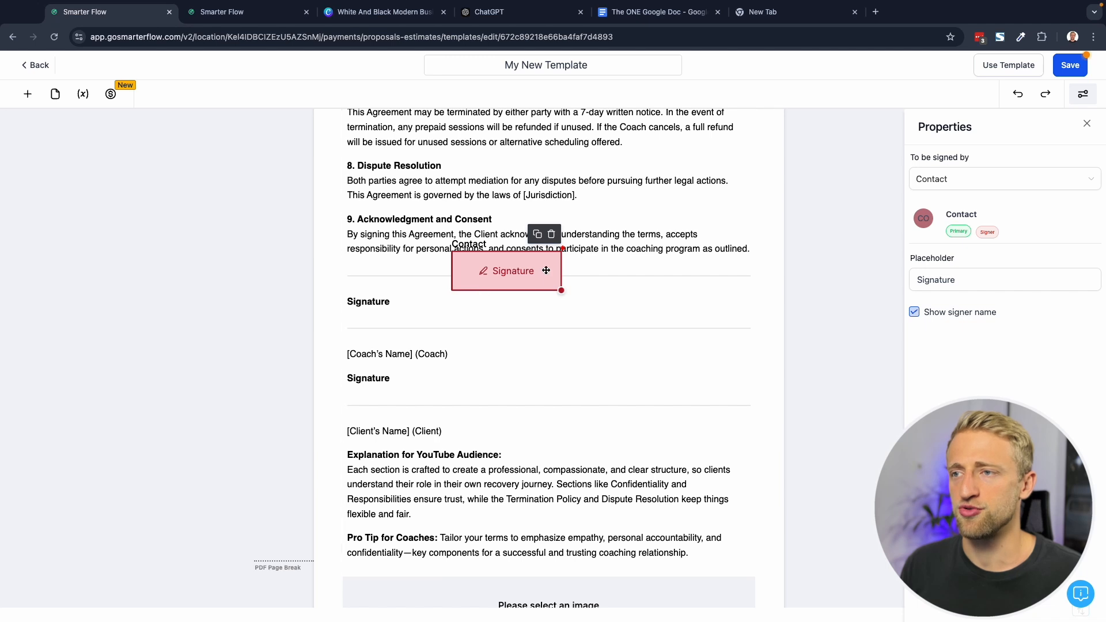
{"action": "mouse_move", "coordinate": [546, 270]}
{"action": "left_mouse_down"}
{"action": "mouse_move", "coordinate": [526, 303]}
{"action": "mouse_move", "coordinate": [486, 296]}
{"action": "left_mouse_up"}
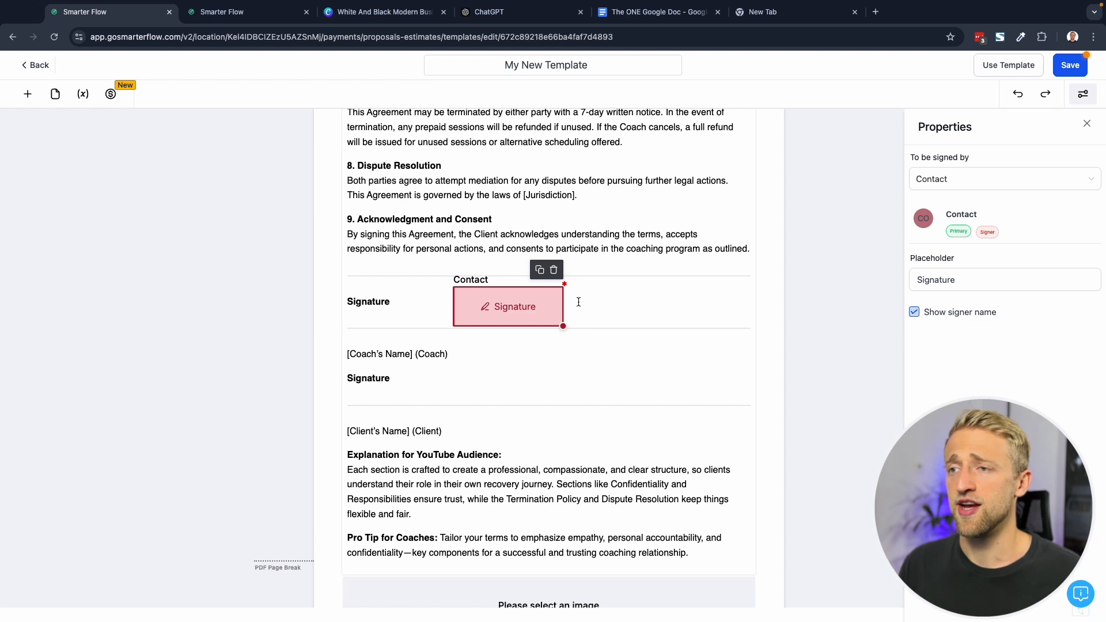
Try assigning the signature field to the account's own user, and set its signer back to Contact.
{"action": "left_click", "coordinate": [983, 178]}
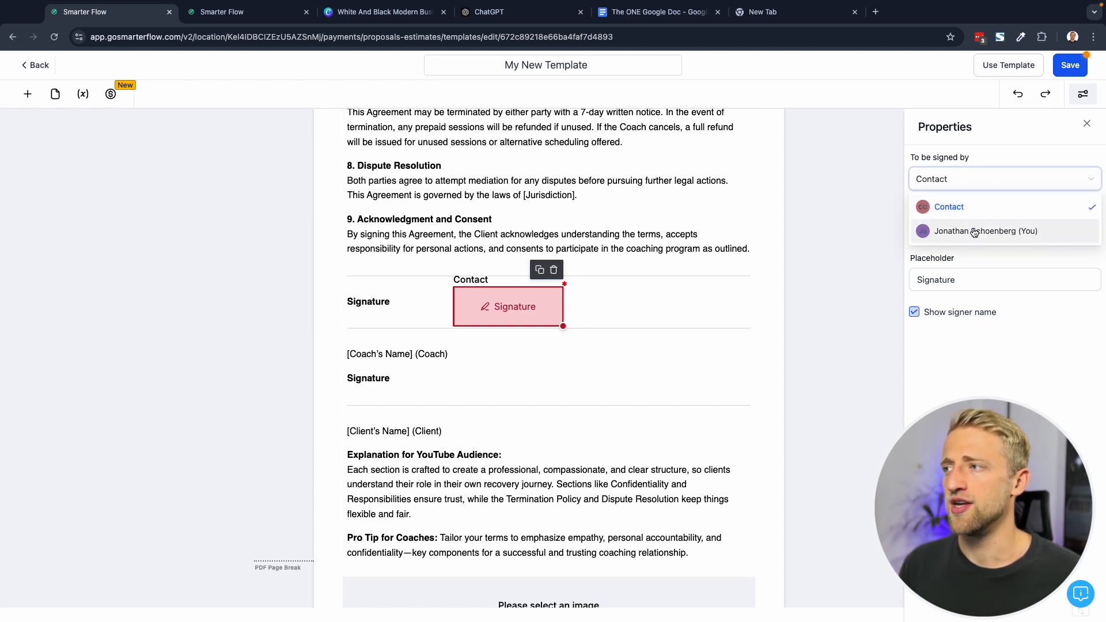
{"action": "left_click", "coordinate": [974, 231]}
{"action": "left_click", "coordinate": [961, 180]}
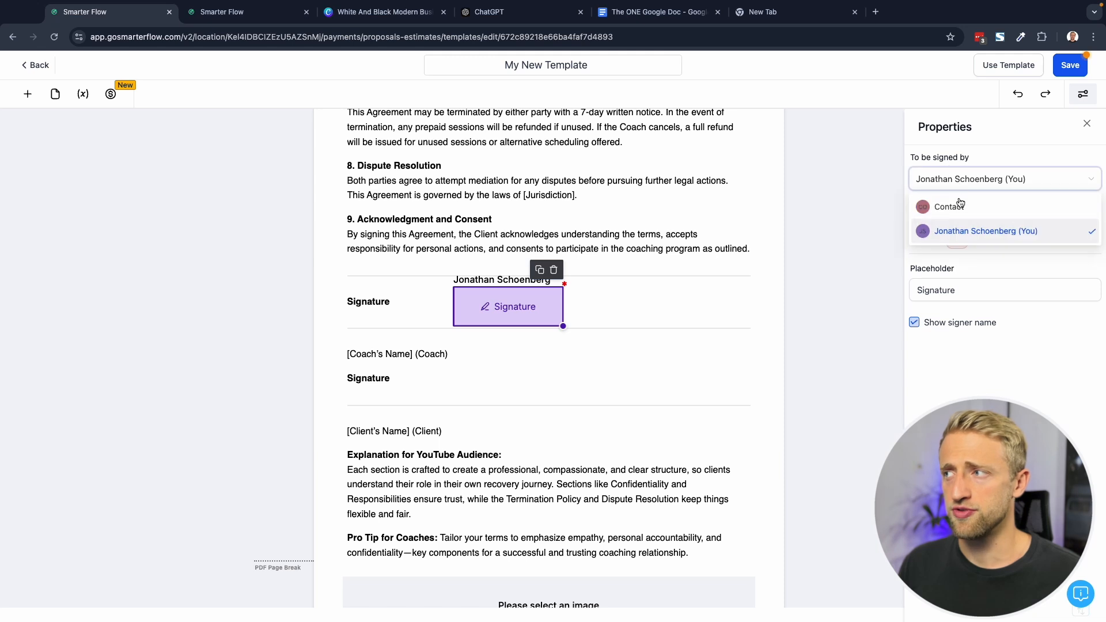
{"action": "left_click", "coordinate": [958, 203]}
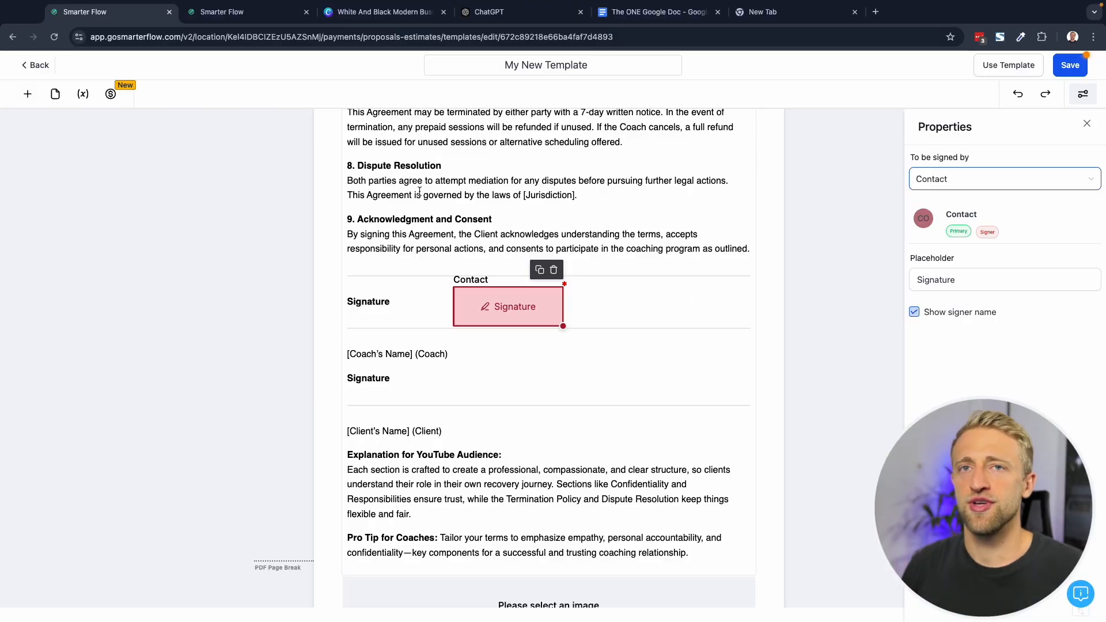
Add a Text block between the end of the agreement and the image placeholder, and select its default text.
{"action": "left_click", "coordinate": [27, 93]}
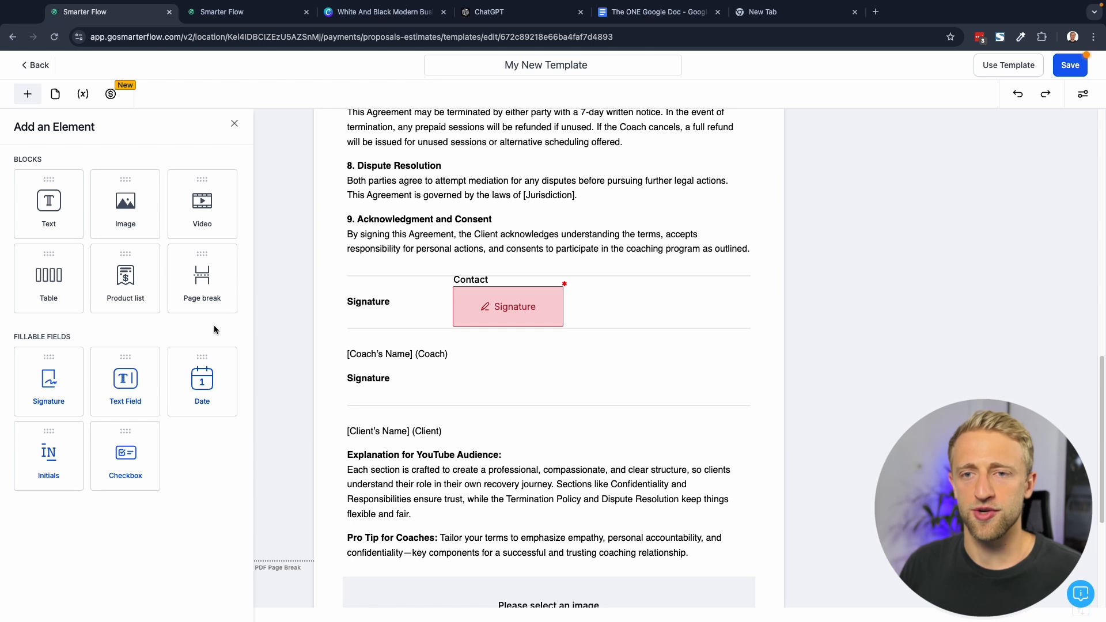
{"action": "mouse_move", "coordinate": [122, 377]}
{"action": "left_mouse_down"}
{"action": "mouse_move", "coordinate": [472, 375]}
{"action": "mouse_move", "coordinate": [489, 339]}
{"action": "mouse_move", "coordinate": [571, 392]}
{"action": "left_mouse_up"}
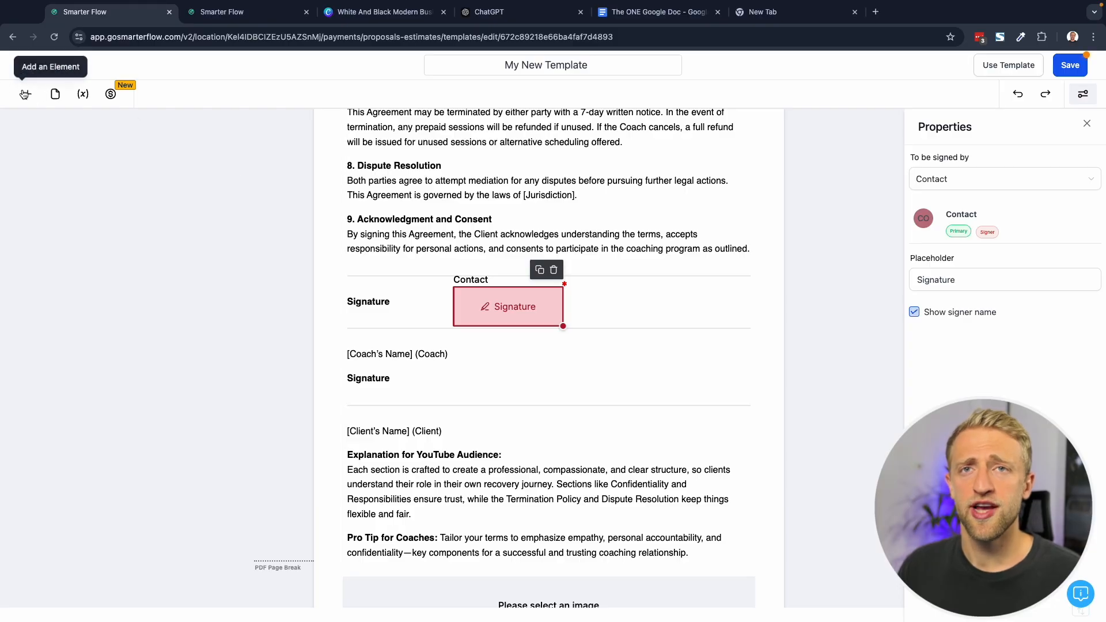
{"action": "left_click", "coordinate": [27, 93]}
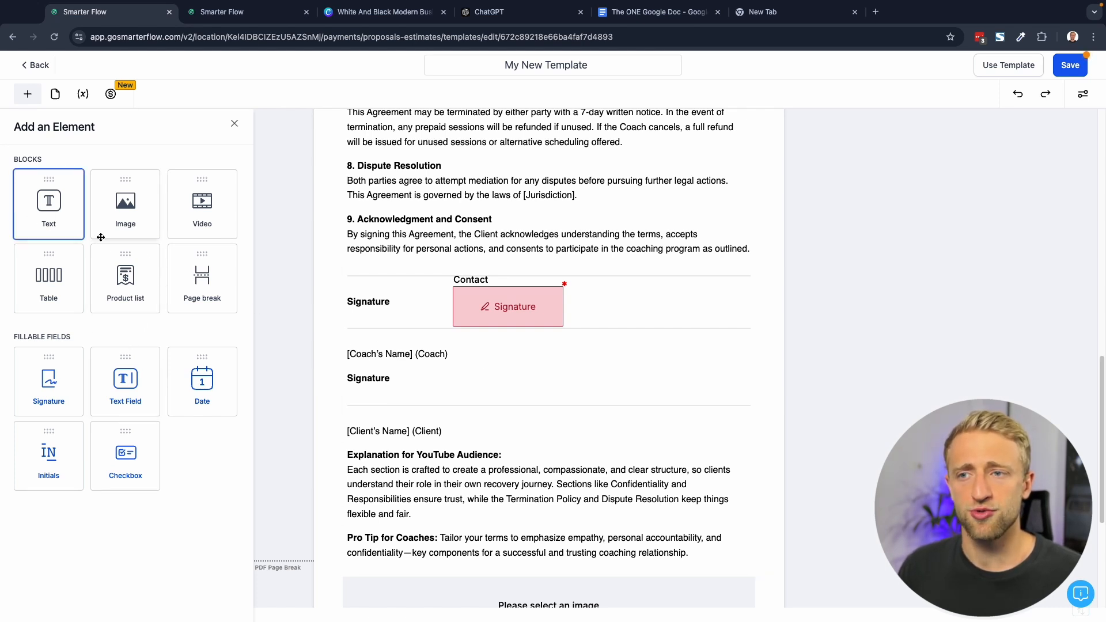
{"action": "left_click", "coordinate": [445, 389]}
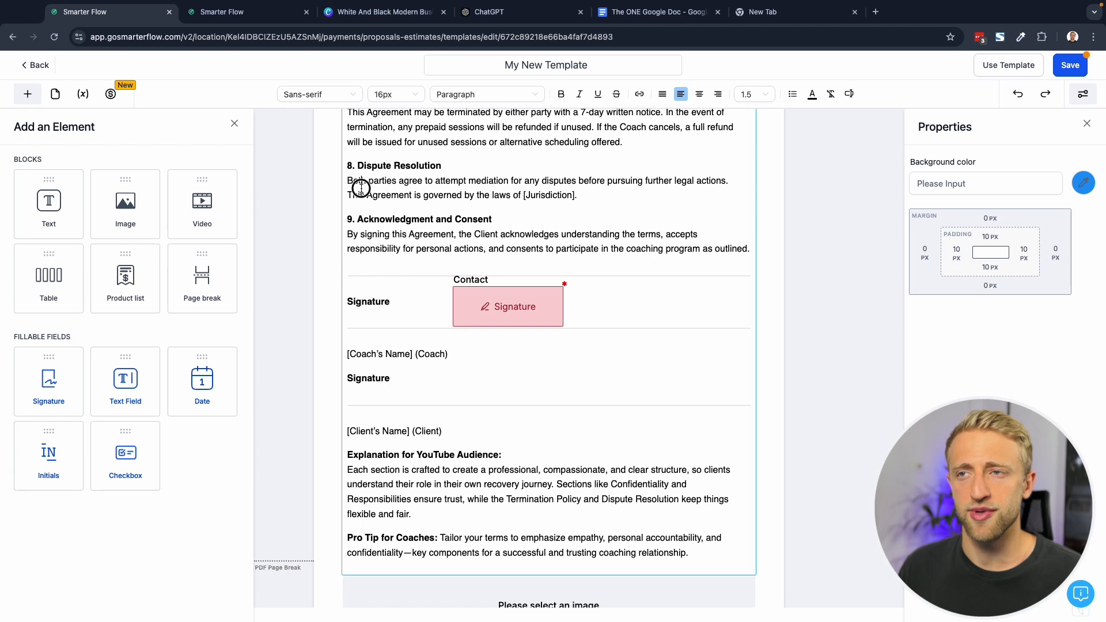
{"action": "left_click_drag", "start_coordinate": [363, 162], "coordinate": [413, 244]}
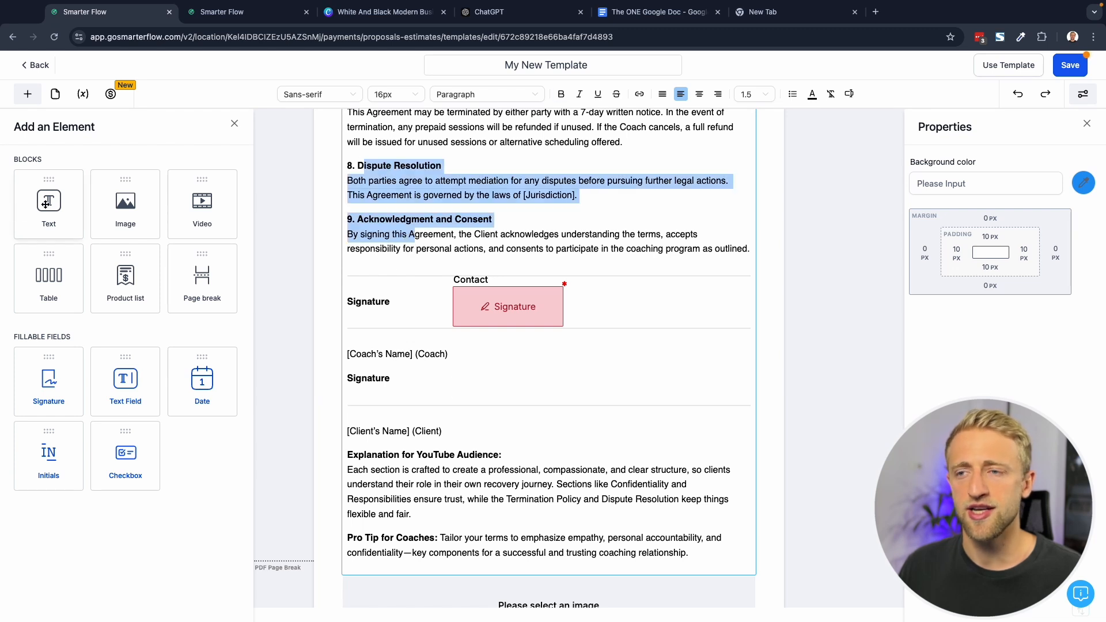
{"action": "left_click_drag", "start_coordinate": [45, 203], "coordinate": [335, 374]}
{"action": "left_click", "coordinate": [497, 421]}
{"action": "left_click_drag", "start_coordinate": [498, 422], "coordinate": [330, 367]}
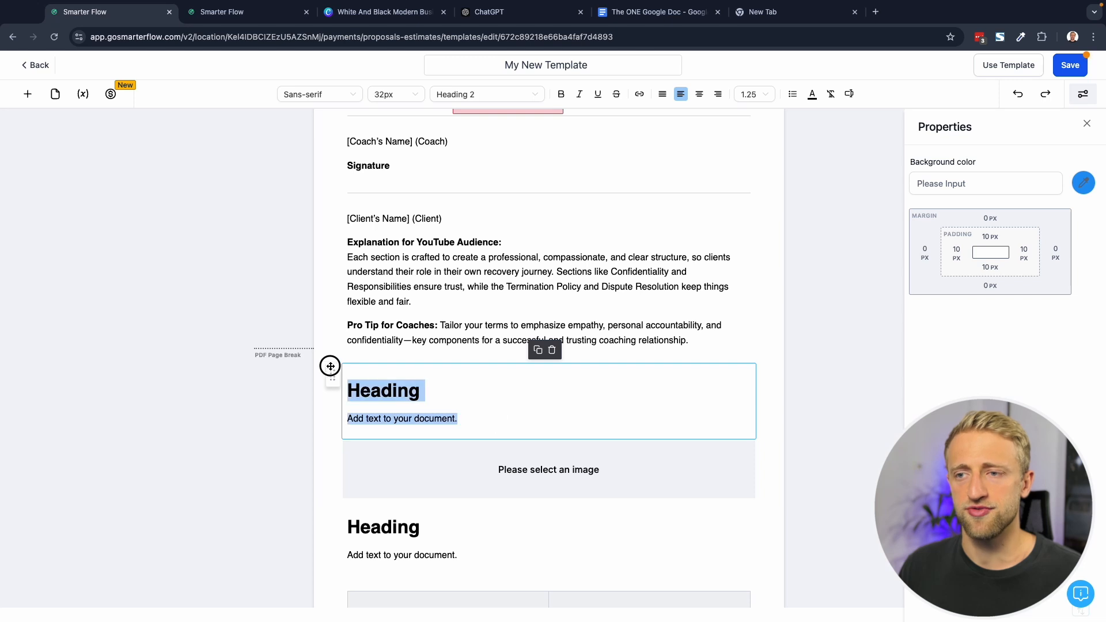
{"action": "scroll", "coordinate": [460, 326], "scroll_direction": "up", "scroll_amount": 2}
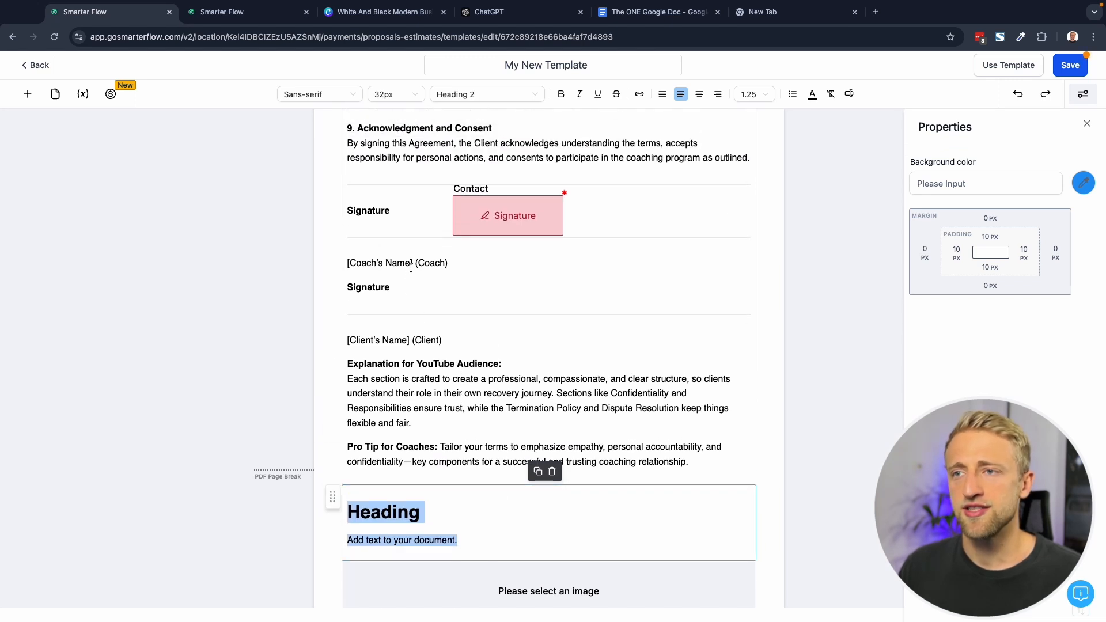
{"action": "left_click_drag", "start_coordinate": [410, 266], "coordinate": [347, 262]}
{"action": "left_click", "coordinate": [415, 273]}
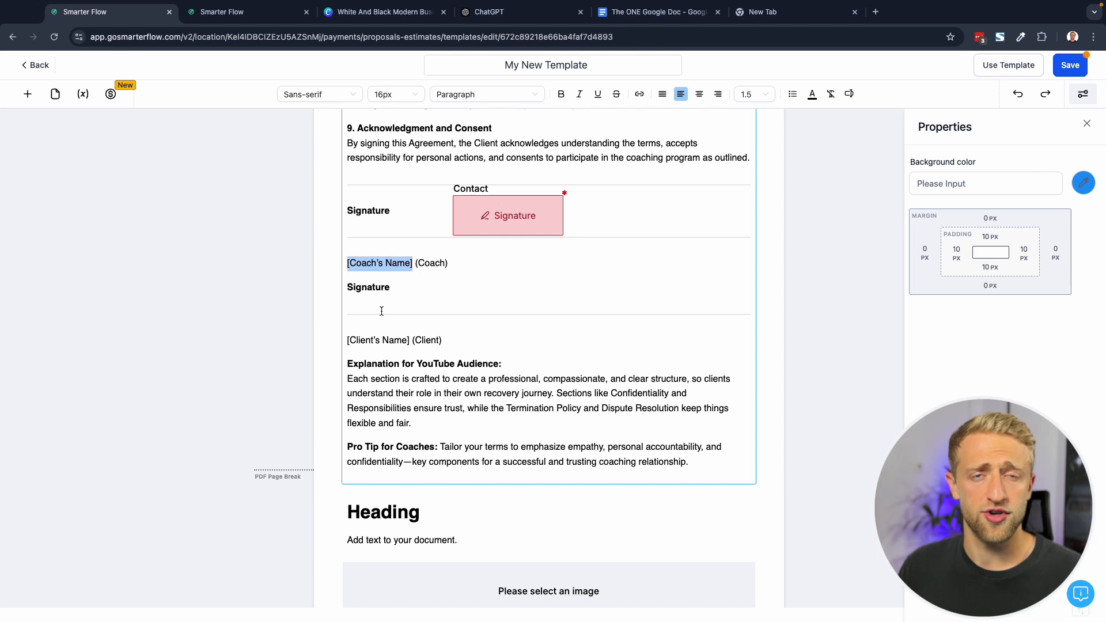
Replace the [Client's Name] placeholder before "(Client)" with the contact's Full Name custom value.
{"action": "scroll", "coordinate": [381, 311], "scroll_direction": "down", "scroll_amount": 1}
{"action": "left_click", "coordinate": [410, 336]}
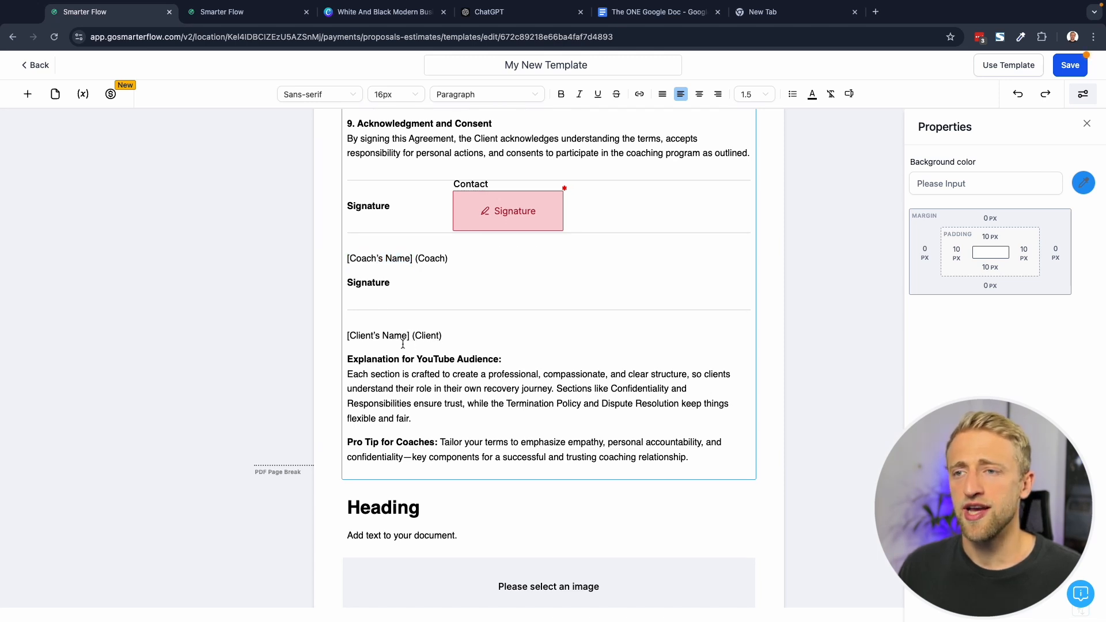
{"action": "left_click_drag", "start_coordinate": [414, 336], "coordinate": [324, 332]}
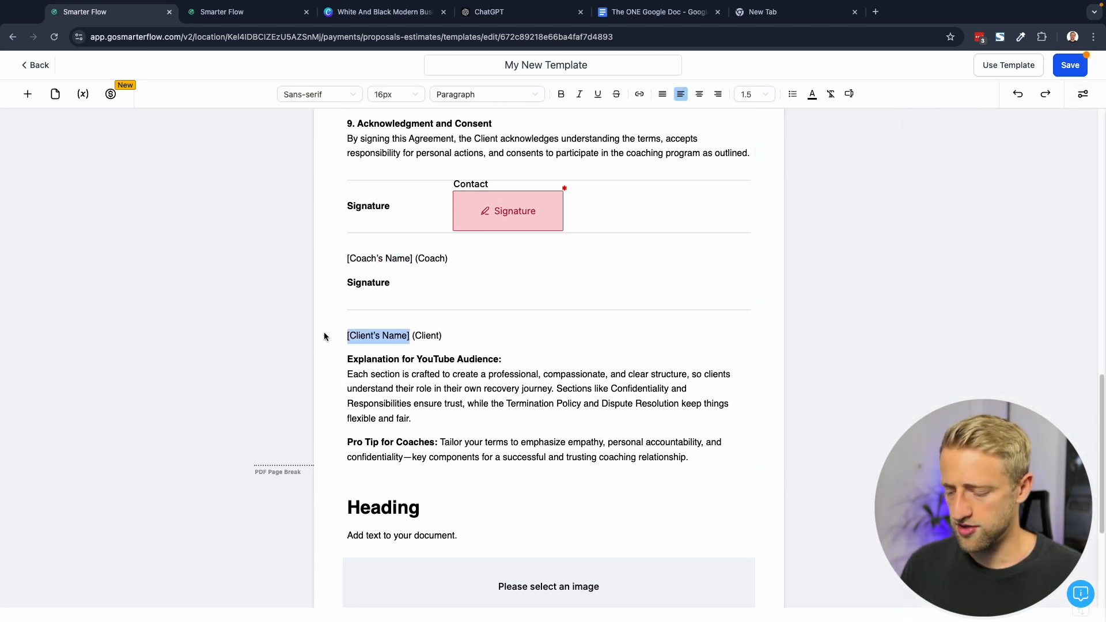
{"action": "key", "text": "BackSpace"}
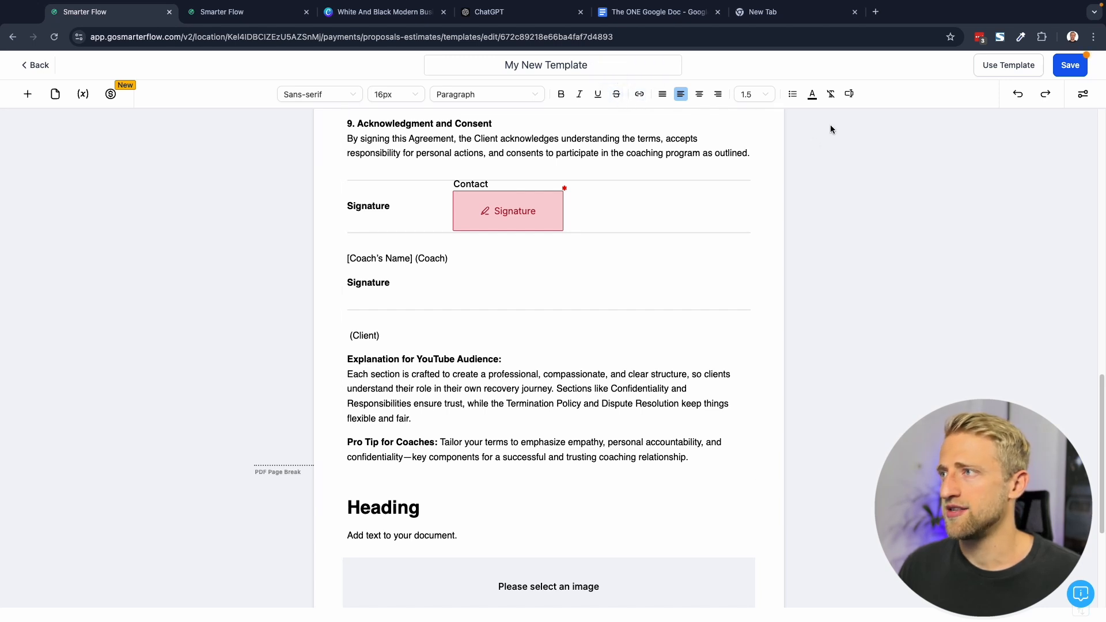
{"action": "left_click", "coordinate": [849, 96]}
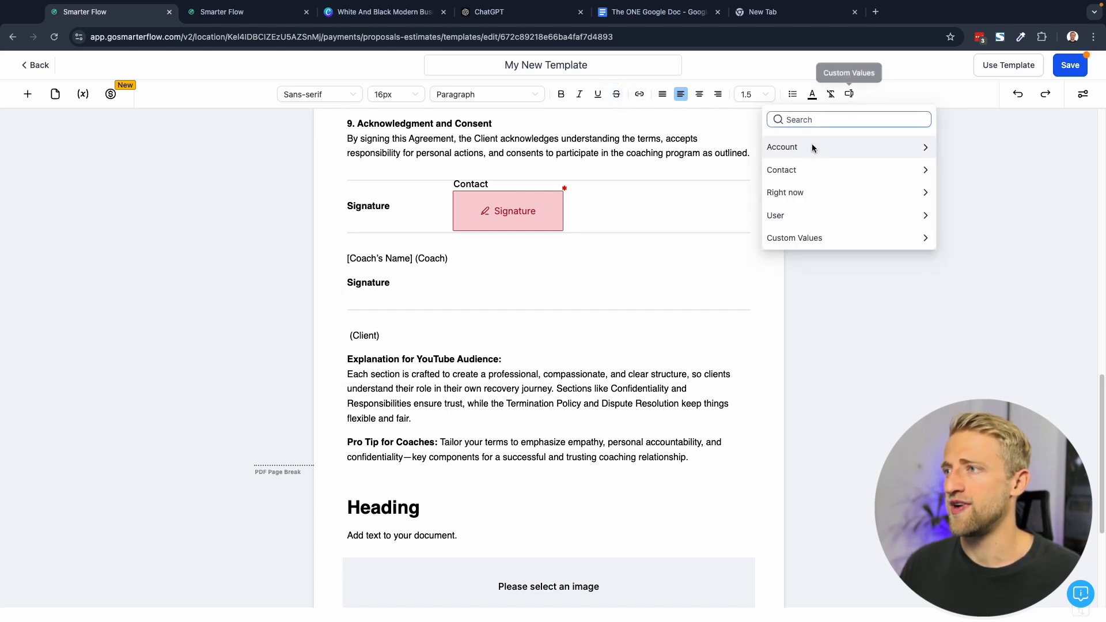
{"action": "left_click", "coordinate": [803, 172]}
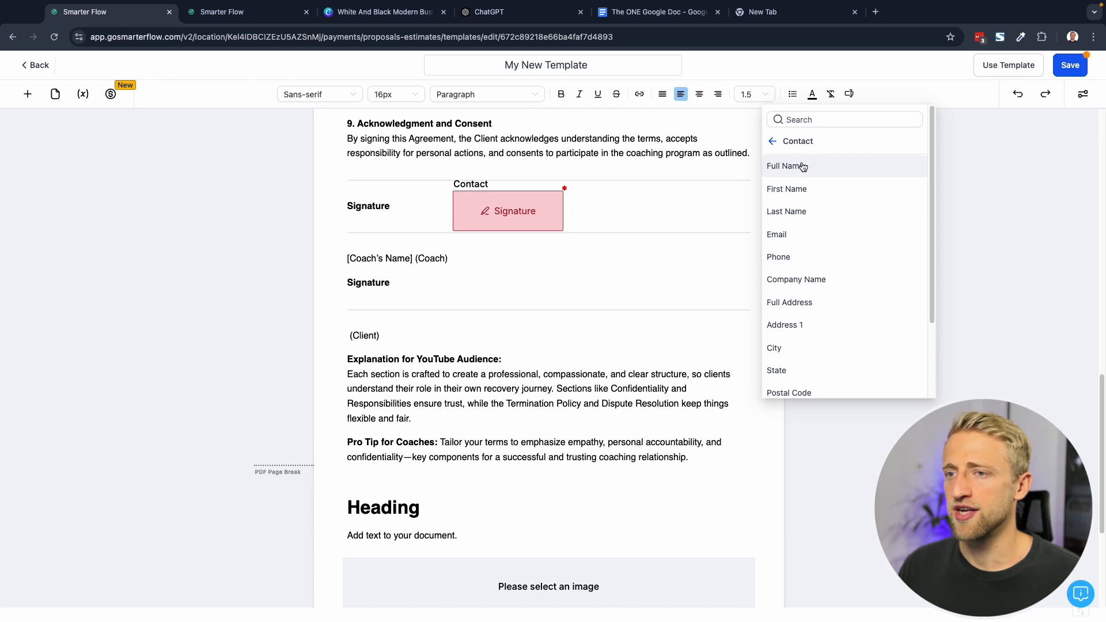
{"action": "left_click", "coordinate": [802, 167]}
{"action": "key", "text": "shift+Return"}
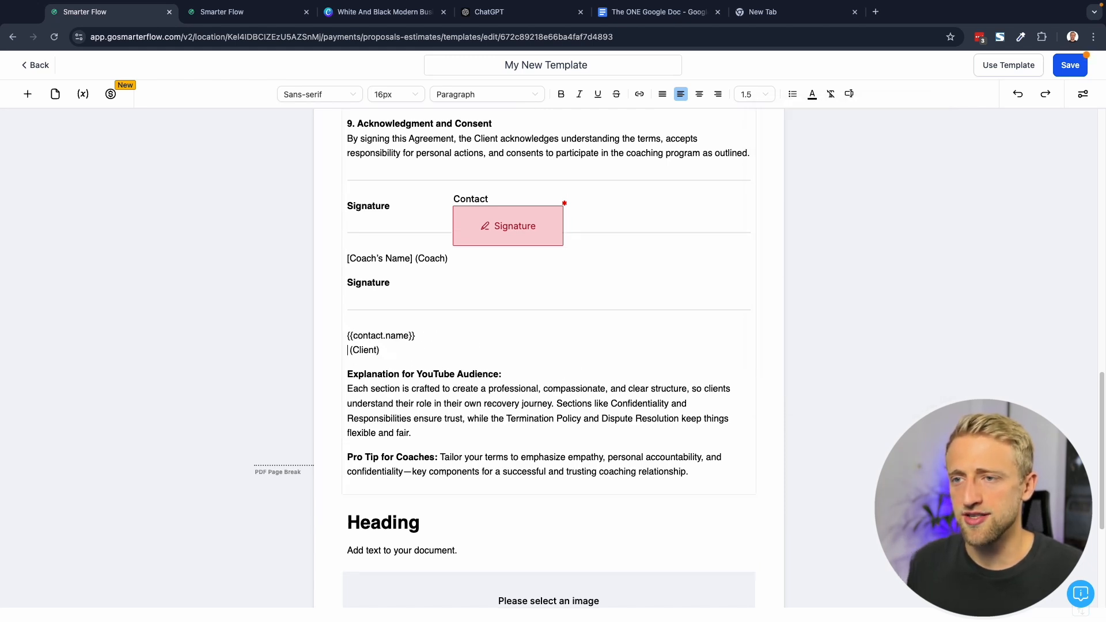
{"action": "key", "text": "BackSpace"}
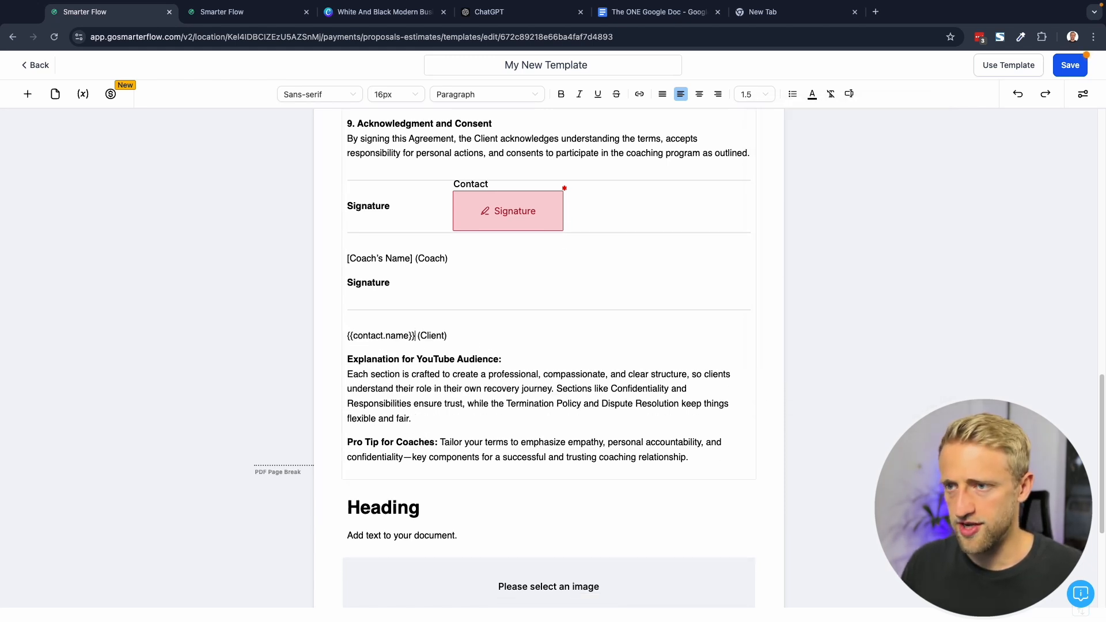
Start a new line below the client's name and insert the contact's Email custom value there.
{"action": "left_click", "coordinate": [479, 335]}
{"action": "key", "text": "shift+Return"}
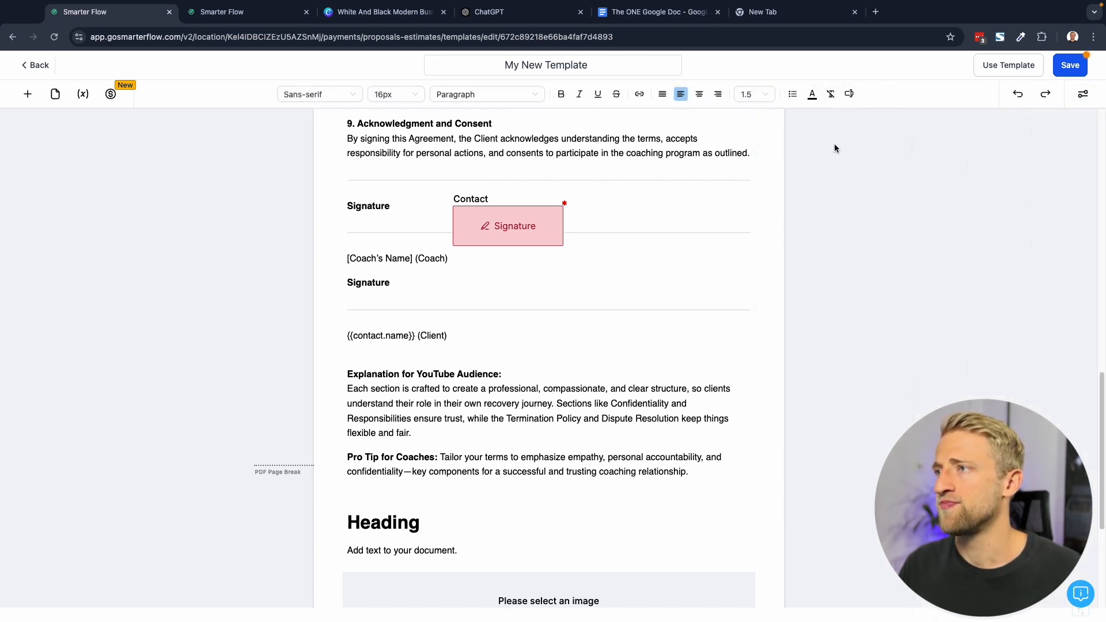
{"action": "left_click", "coordinate": [849, 94]}
{"action": "left_click", "coordinate": [811, 169]}
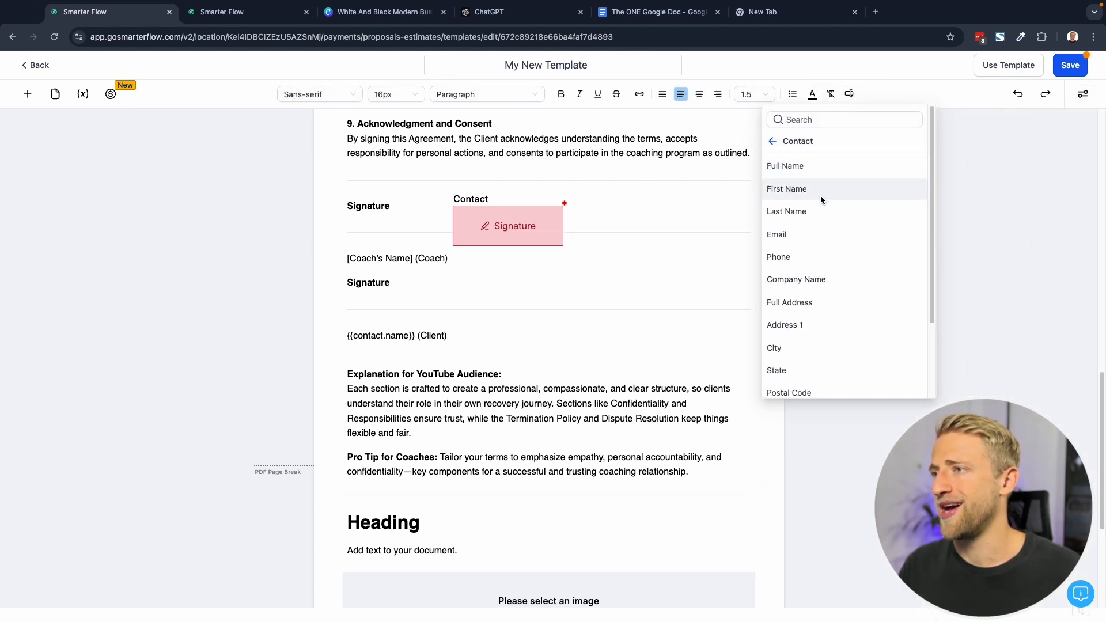
{"action": "left_click", "coordinate": [818, 237]}
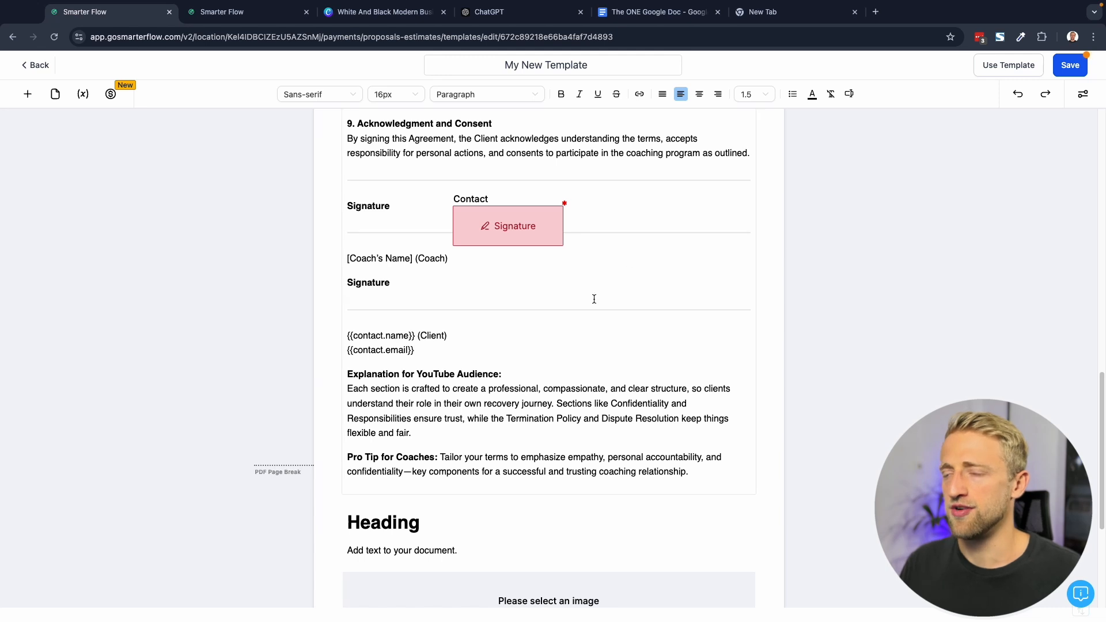
Insert the contact's Phone and Full Address custom values after the email custom value in the client's details.
{"action": "left_click", "coordinate": [849, 94]}
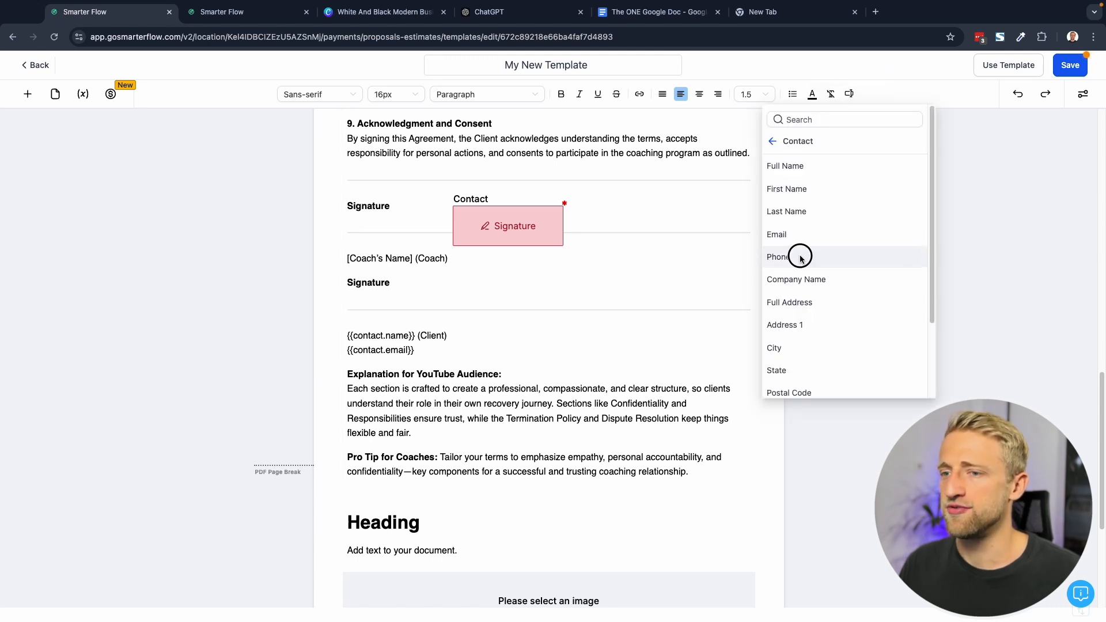
{"action": "left_click", "coordinate": [797, 254]}
{"action": "left_click", "coordinate": [848, 94]}
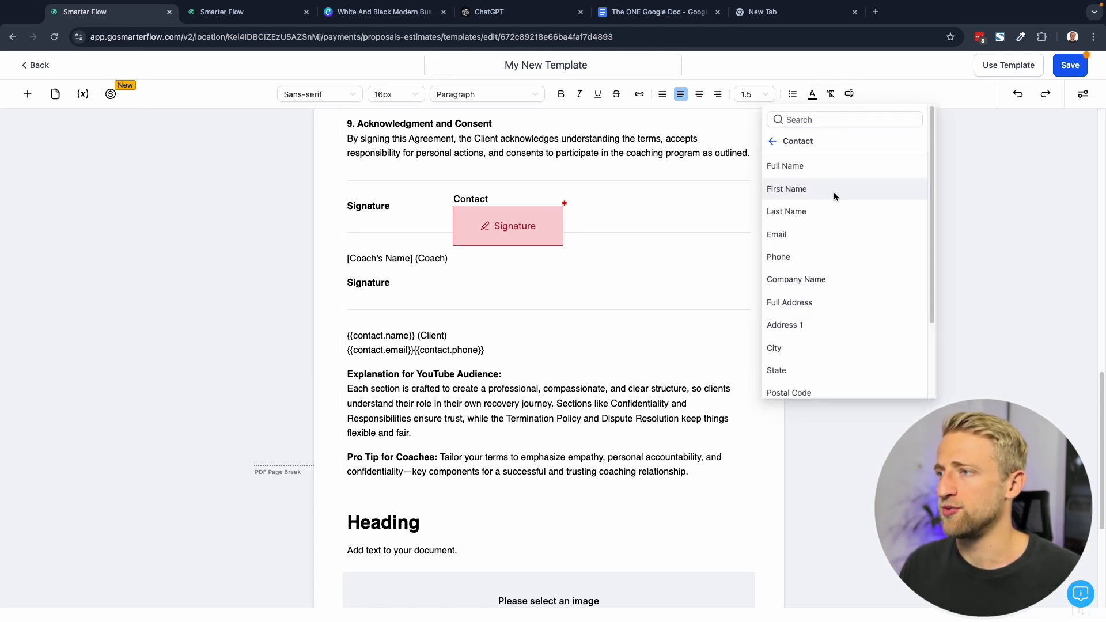
{"action": "left_click", "coordinate": [827, 306]}
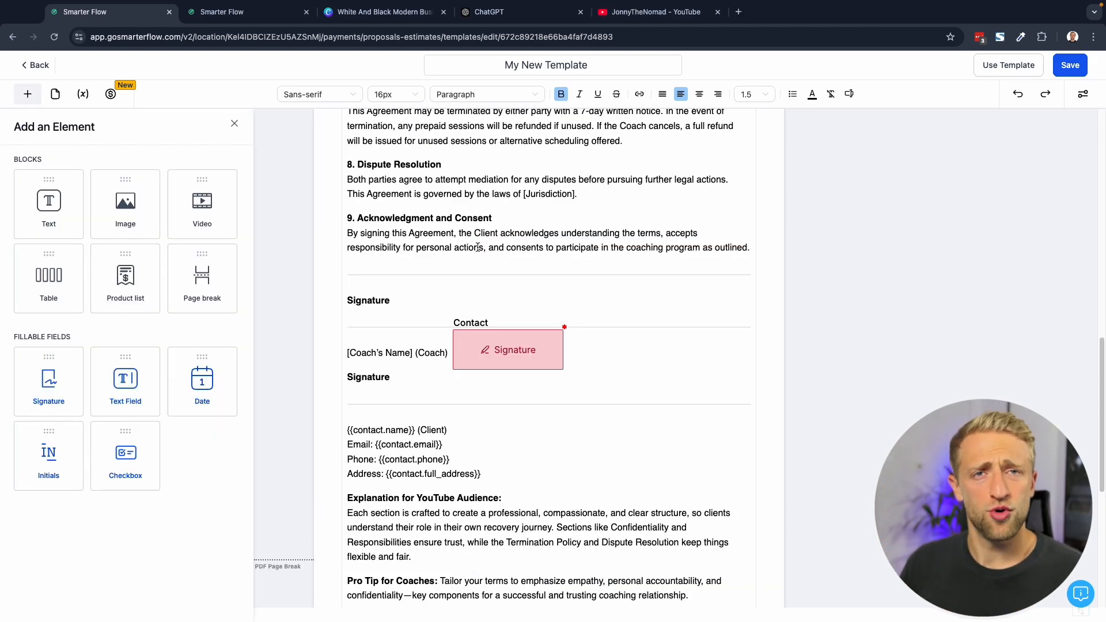
Look at the channel's video list on YouTube, and return to the contract template in Smarter Flow.
{"action": "left_click", "coordinate": [655, 12]}
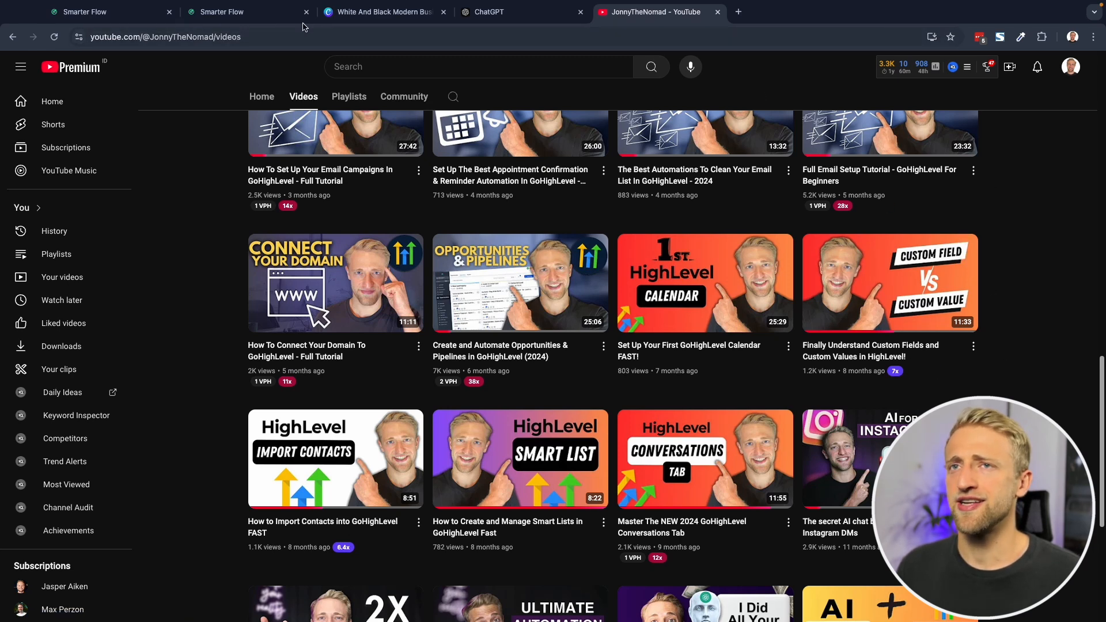
{"action": "left_click", "coordinate": [154, 21]}
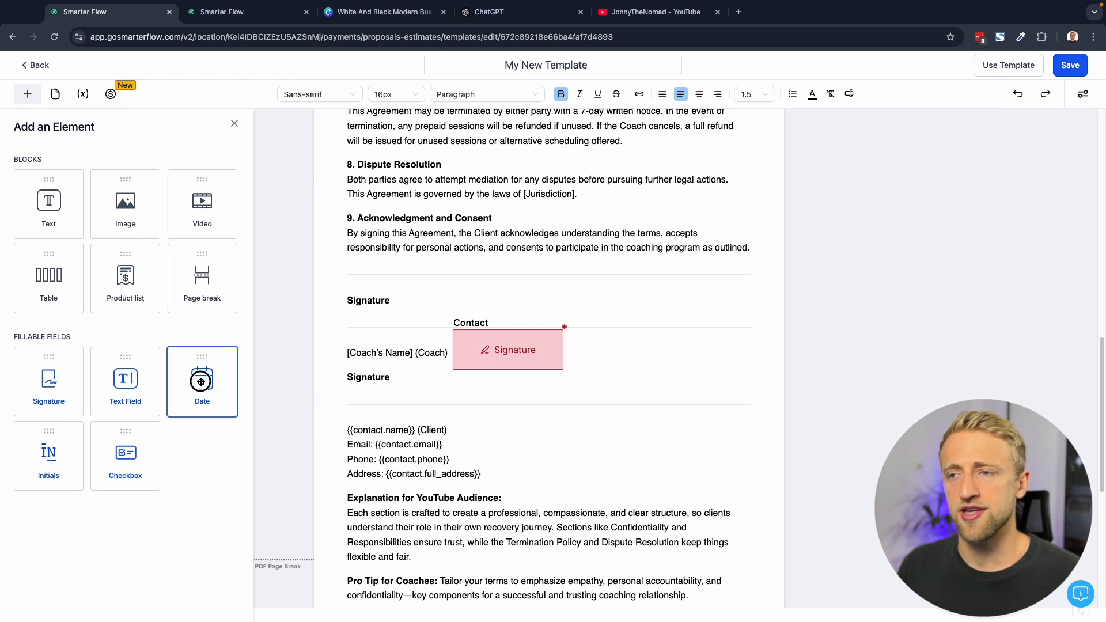
Place a Date field beside the client's details, and shrink and move the signature field onto the client's Signature line.
{"action": "mouse_move", "coordinate": [201, 377]}
{"action": "left_mouse_down"}
{"action": "mouse_move", "coordinate": [585, 375]}
{"action": "mouse_move", "coordinate": [590, 357]}
{"action": "mouse_move", "coordinate": [581, 473]}
{"action": "mouse_move", "coordinate": [574, 455]}
{"action": "mouse_move", "coordinate": [599, 440]}
{"action": "left_mouse_up"}
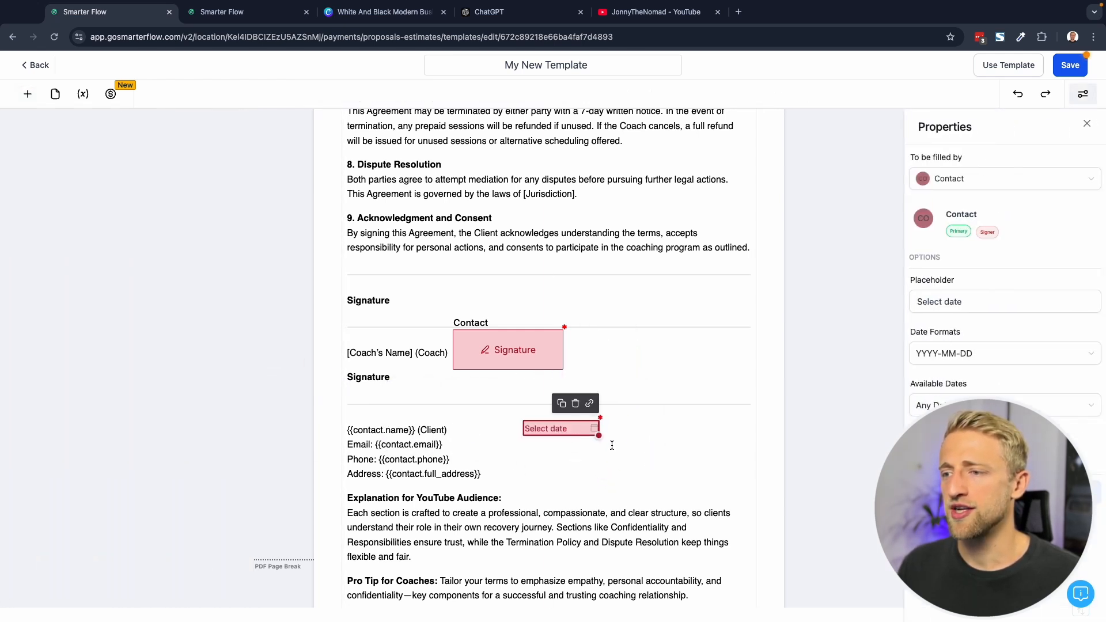
{"action": "left_click", "coordinate": [558, 363]}
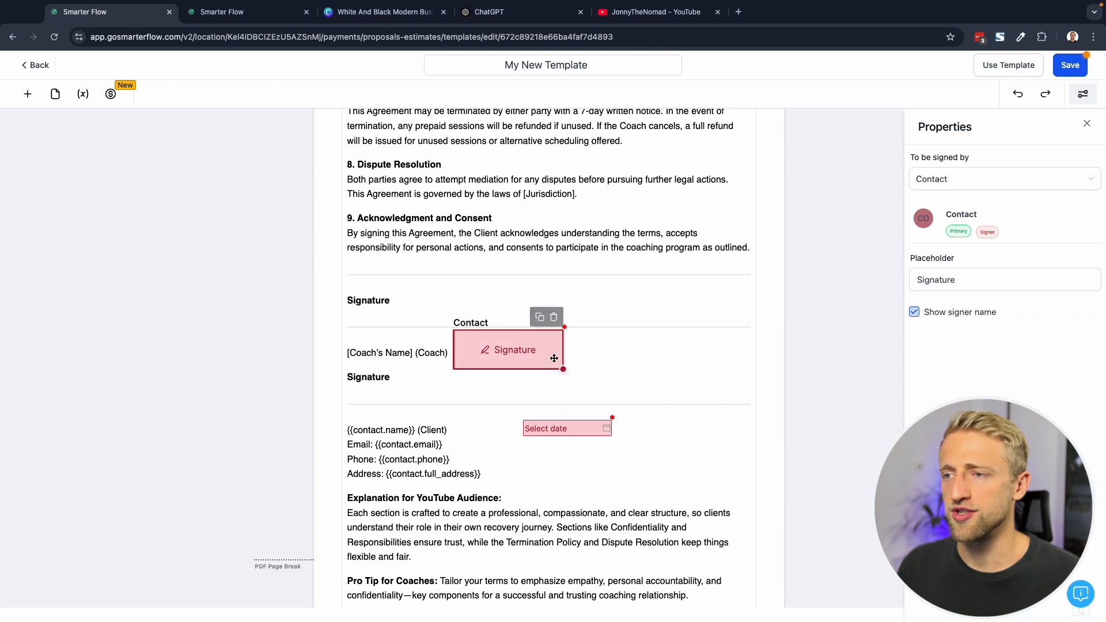
{"action": "mouse_move", "coordinate": [563, 368]}
{"action": "left_mouse_down"}
{"action": "mouse_move", "coordinate": [586, 416]}
{"action": "mouse_move", "coordinate": [564, 307]}
{"action": "mouse_move", "coordinate": [570, 348]}
{"action": "mouse_move", "coordinate": [470, 379]}
{"action": "left_mouse_up"}
{"action": "left_click", "coordinate": [631, 350]}
{"action": "left_click", "coordinate": [612, 382]}
Restrict the available dates of the date field to Today's Date.
{"action": "left_click", "coordinate": [576, 428]}
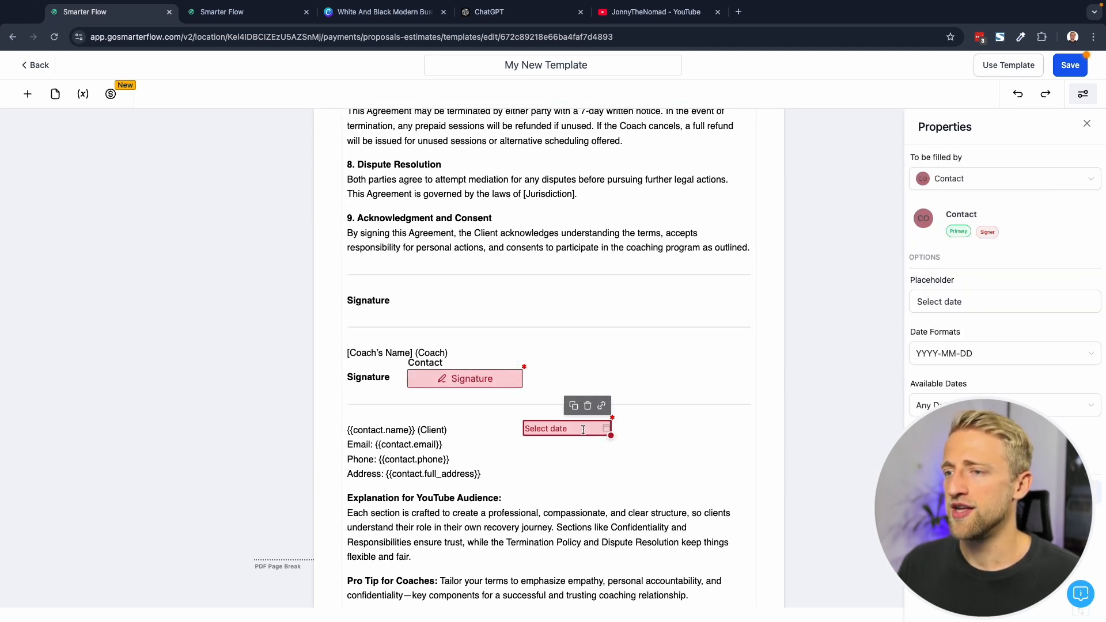
{"action": "left_click", "coordinate": [978, 354]}
{"action": "left_click", "coordinate": [979, 352]}
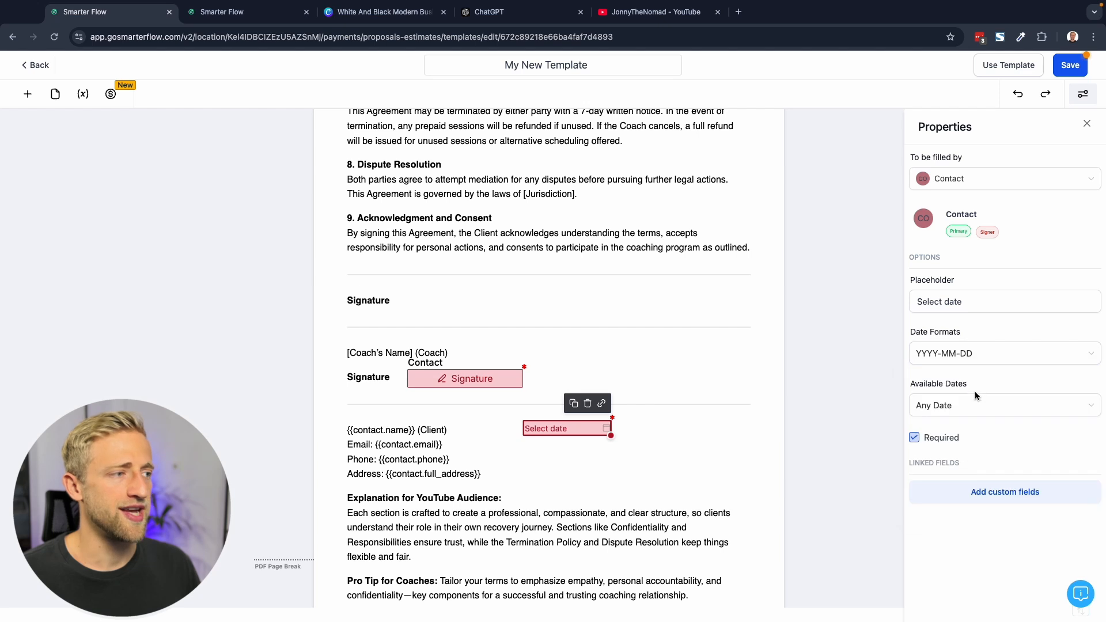
{"action": "left_click", "coordinate": [972, 405]}
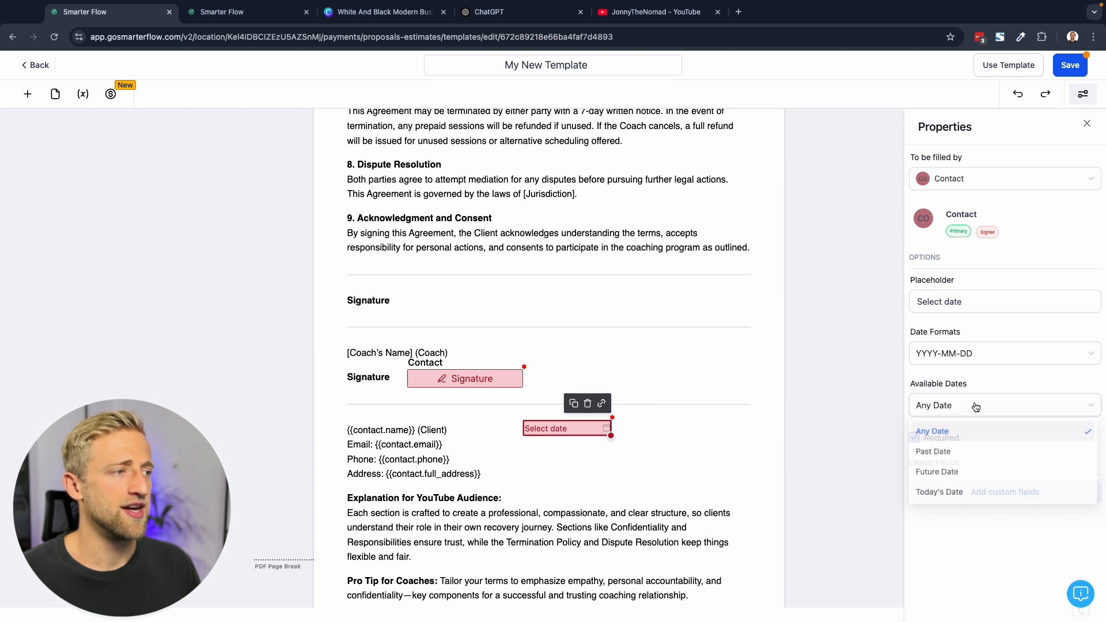
{"action": "left_click", "coordinate": [957, 494]}
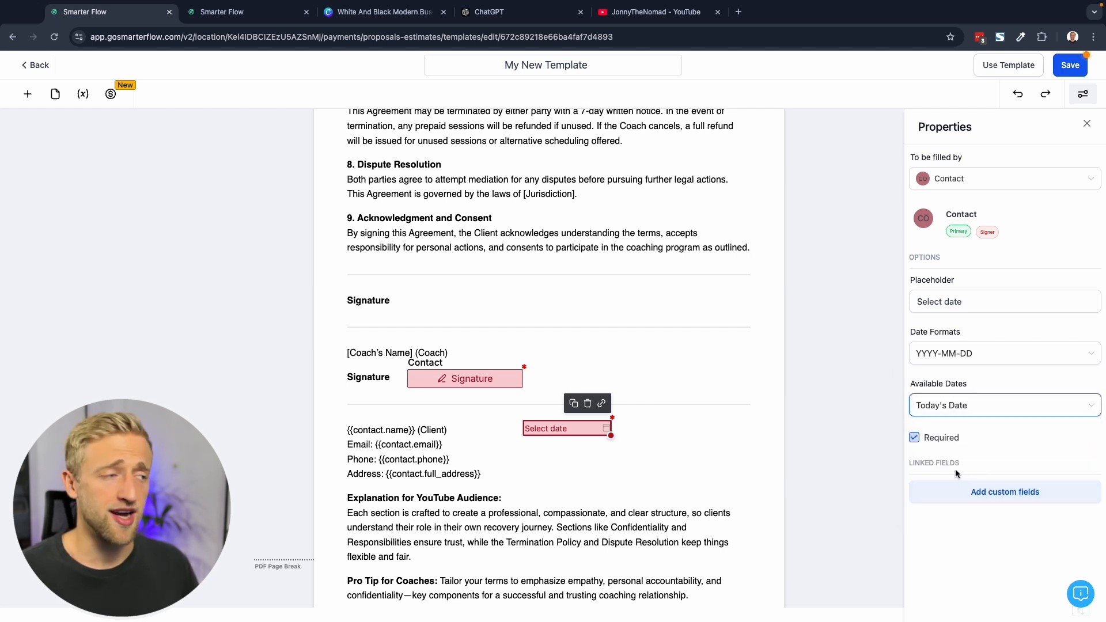
{"action": "left_click", "coordinate": [979, 413]}
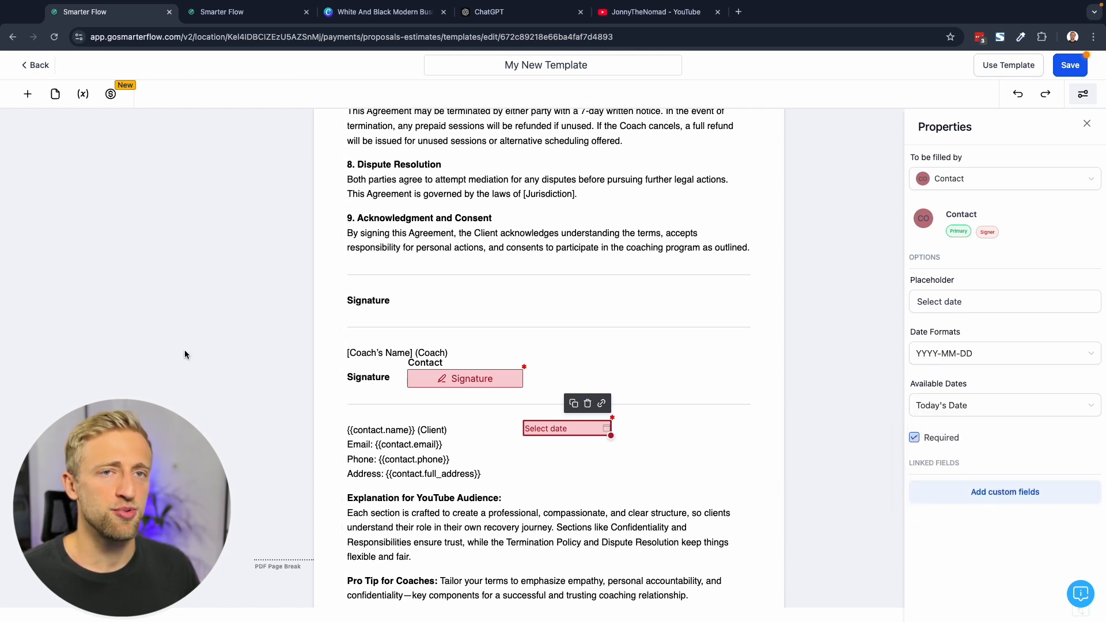
Add a group of three checkboxes in the signature area and space them down beside the coach's signature lines.
{"action": "left_click", "coordinate": [27, 94]}
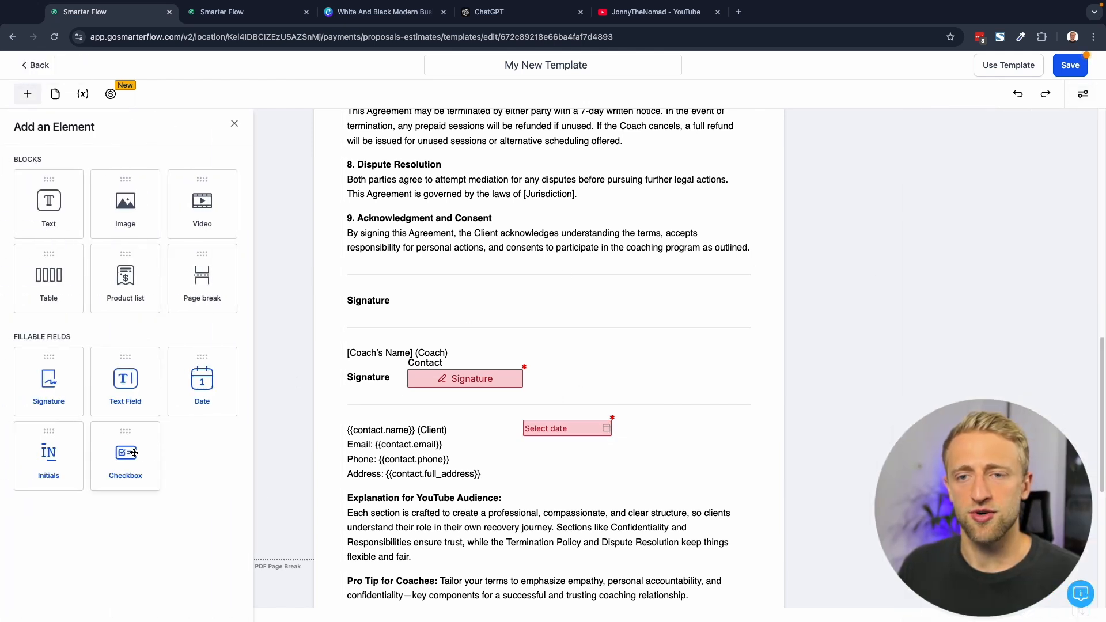
{"action": "left_click_drag", "start_coordinate": [122, 455], "coordinate": [581, 286]}
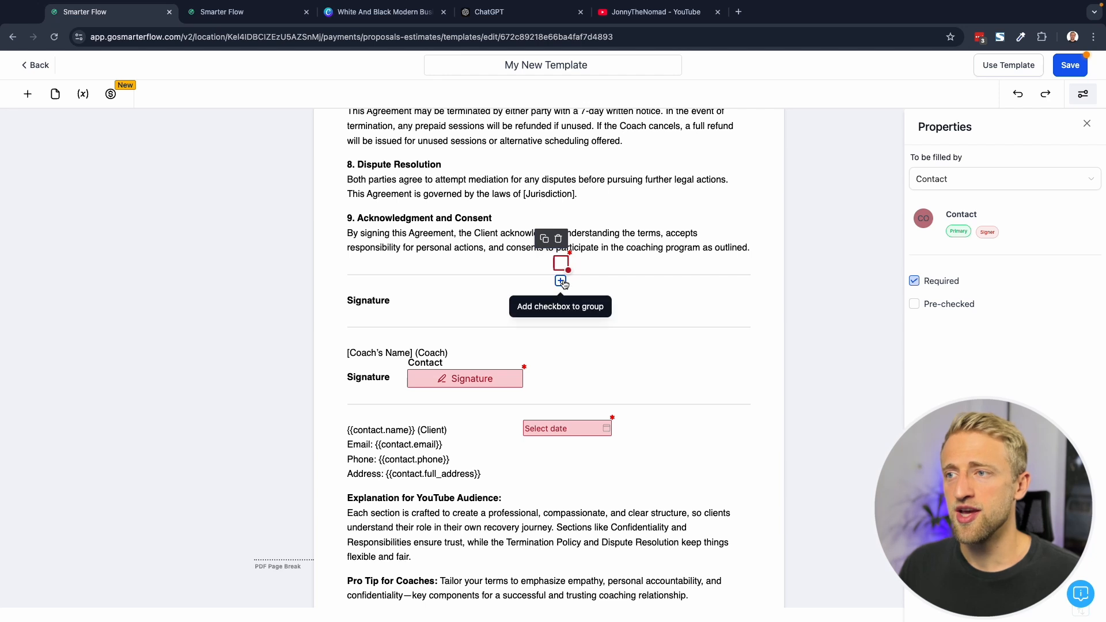
{"action": "left_click", "coordinate": [561, 281]}
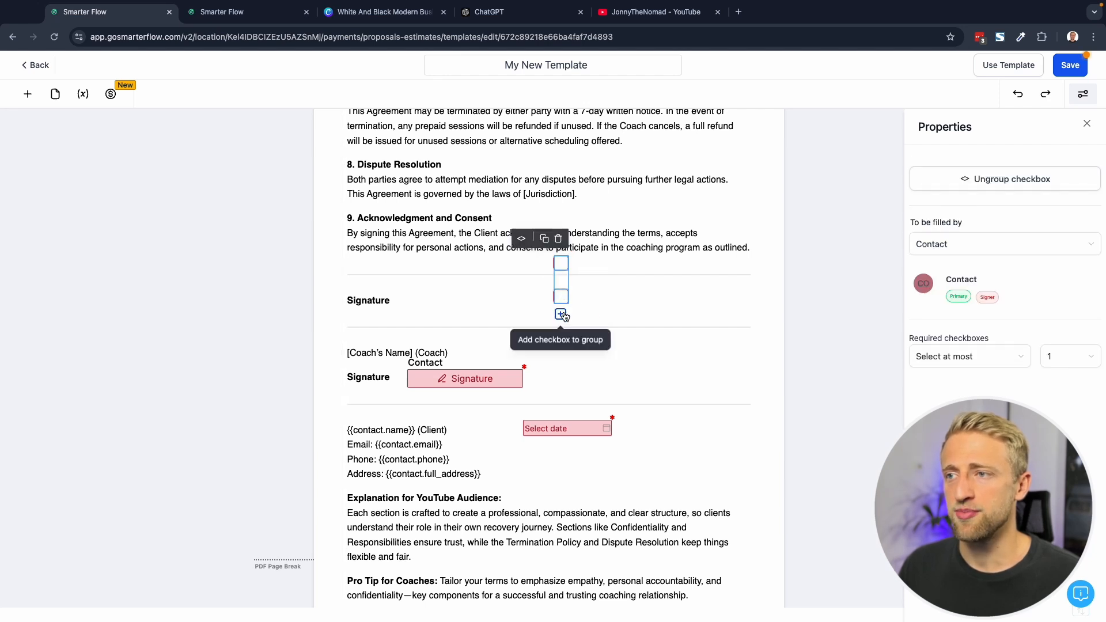
{"action": "left_click", "coordinate": [563, 317]}
{"action": "left_click_drag", "start_coordinate": [572, 325], "coordinate": [552, 352]}
{"action": "left_click", "coordinate": [589, 352]}
{"action": "left_click", "coordinate": [560, 345]}
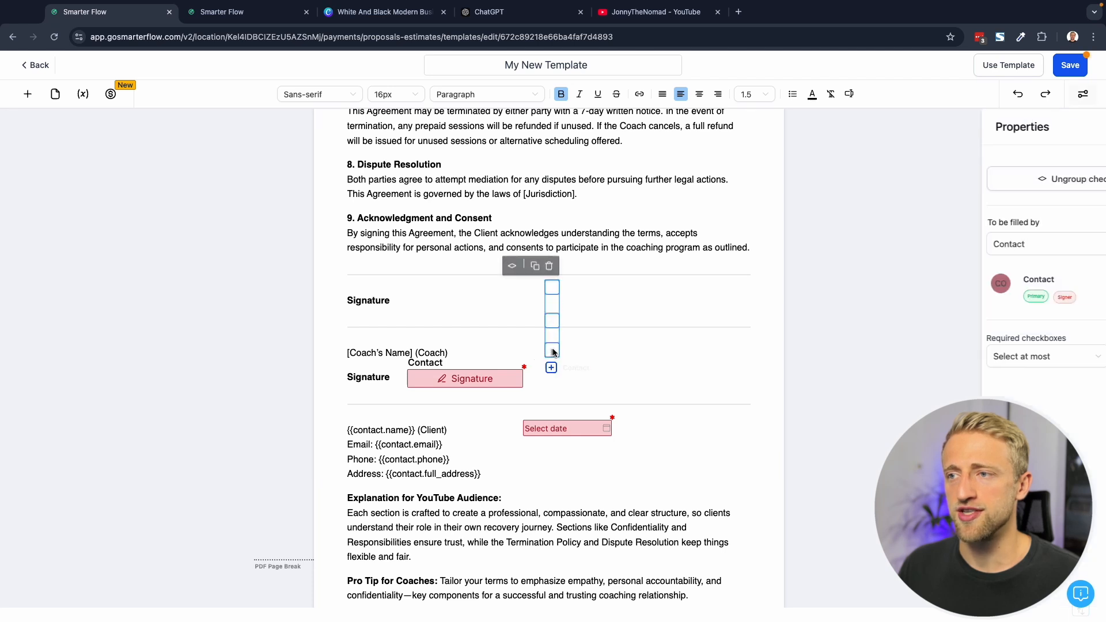
Add an Initials field for the contact and move it up among the middle clauses of the agreement.
{"action": "left_click", "coordinate": [28, 94]}
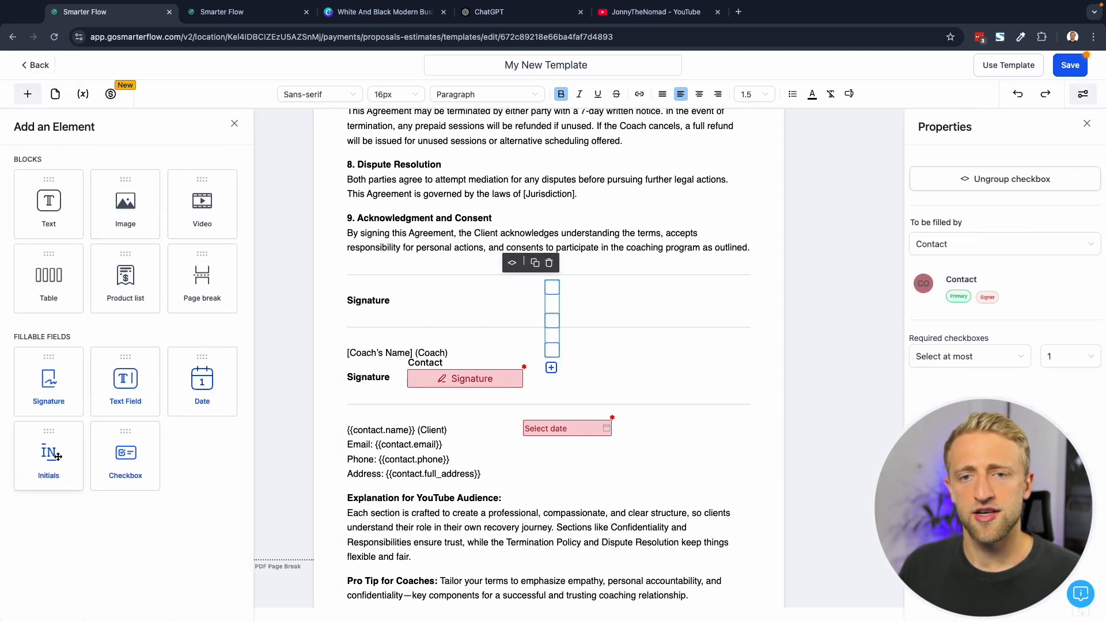
{"action": "left_click_drag", "start_coordinate": [58, 456], "coordinate": [438, 245]}
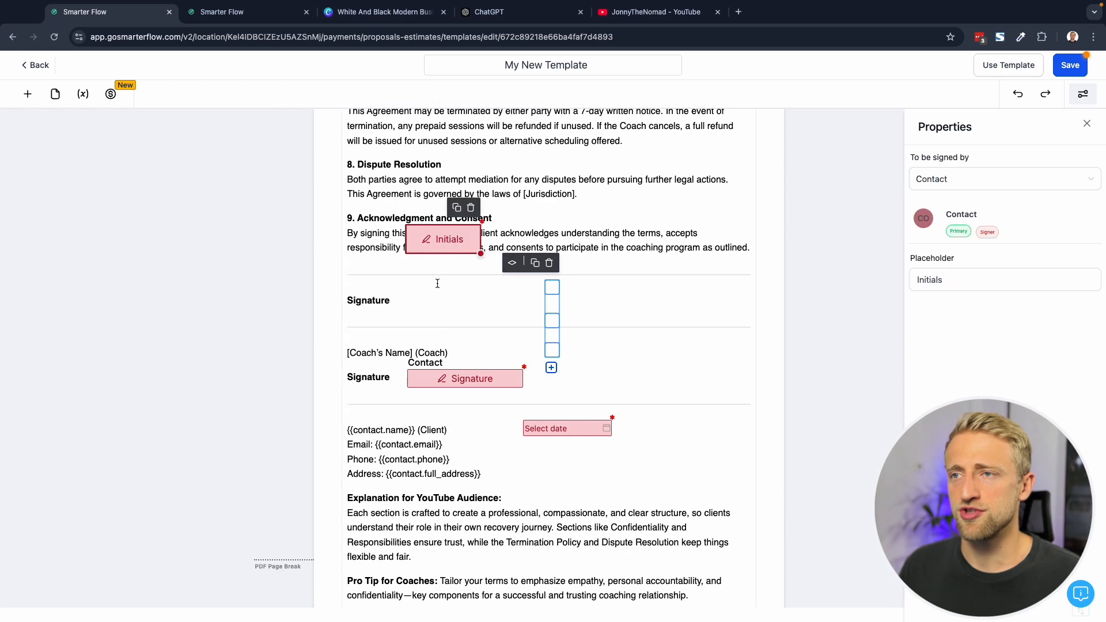
{"action": "scroll", "coordinate": [444, 306], "scroll_direction": "up", "scroll_amount": 5}
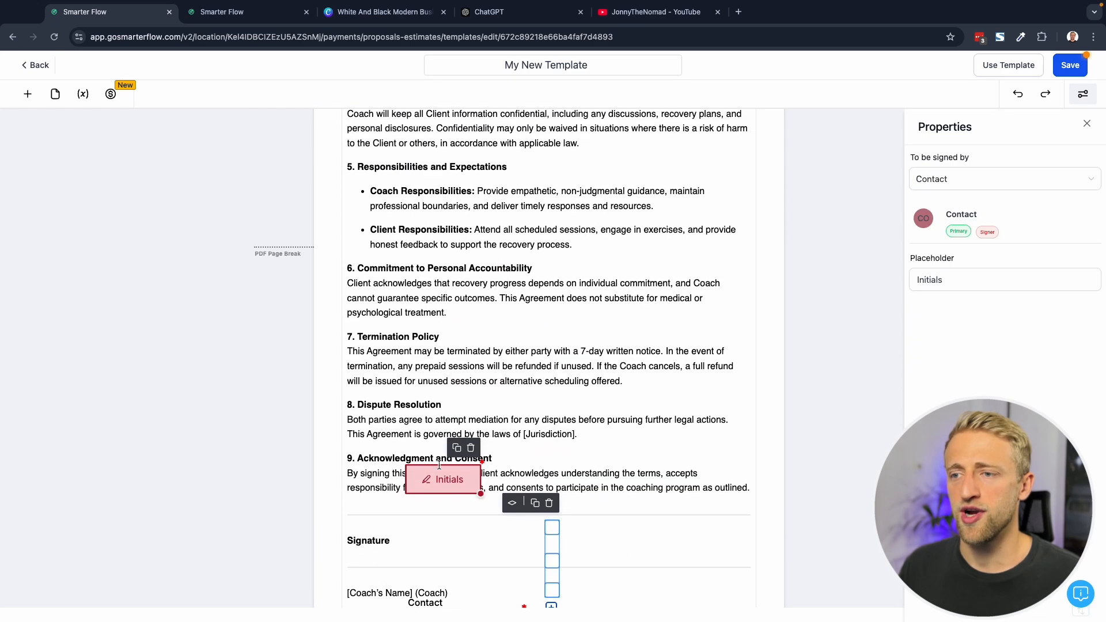
{"action": "left_click_drag", "start_coordinate": [436, 485], "coordinate": [686, 209]}
{"action": "left_click", "coordinate": [603, 231]}
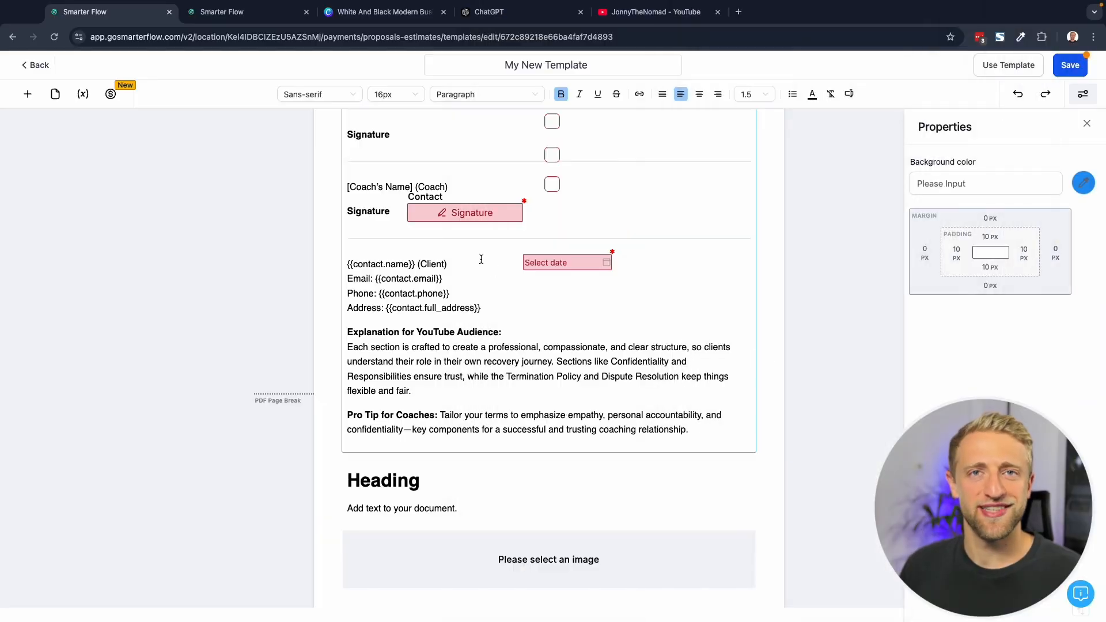
Delete both default Heading text blocks below the end of the agreement.
{"action": "scroll", "coordinate": [525, 347], "scroll_direction": "up", "scroll_amount": 4}
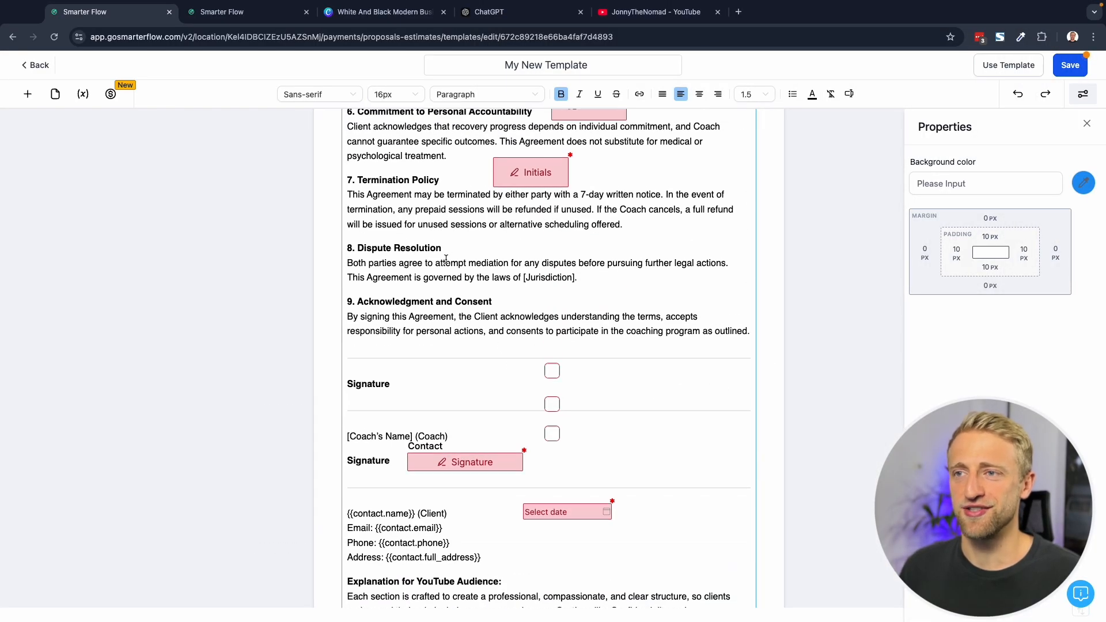
{"action": "scroll", "coordinate": [618, 214], "scroll_direction": "up", "scroll_amount": 1}
{"action": "scroll", "coordinate": [532, 290], "scroll_direction": "down", "scroll_amount": 7}
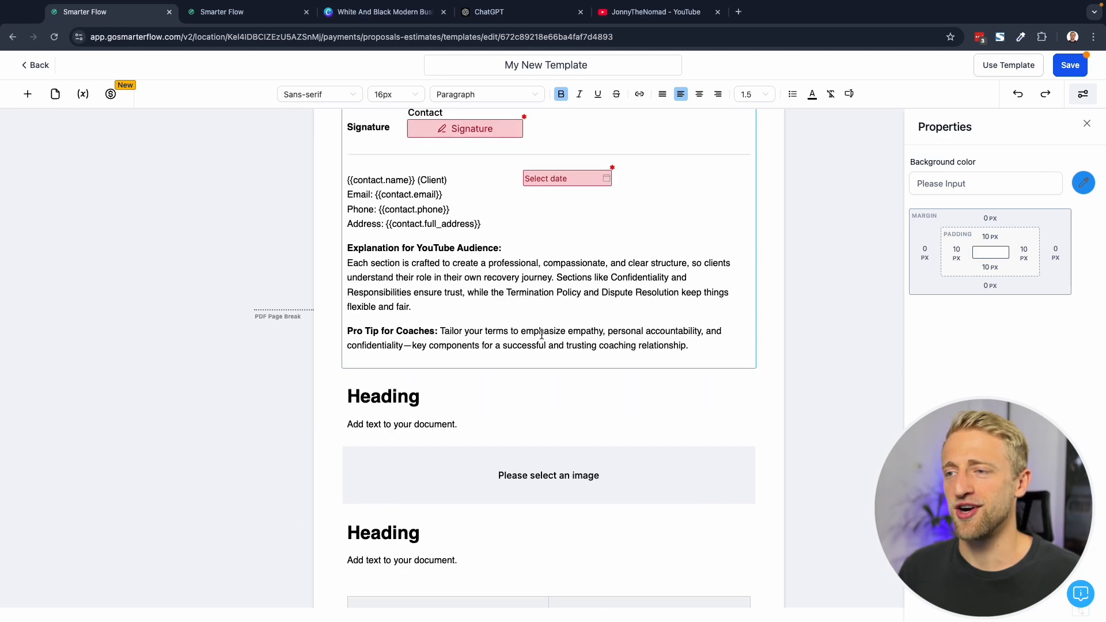
{"action": "left_click", "coordinate": [496, 322]}
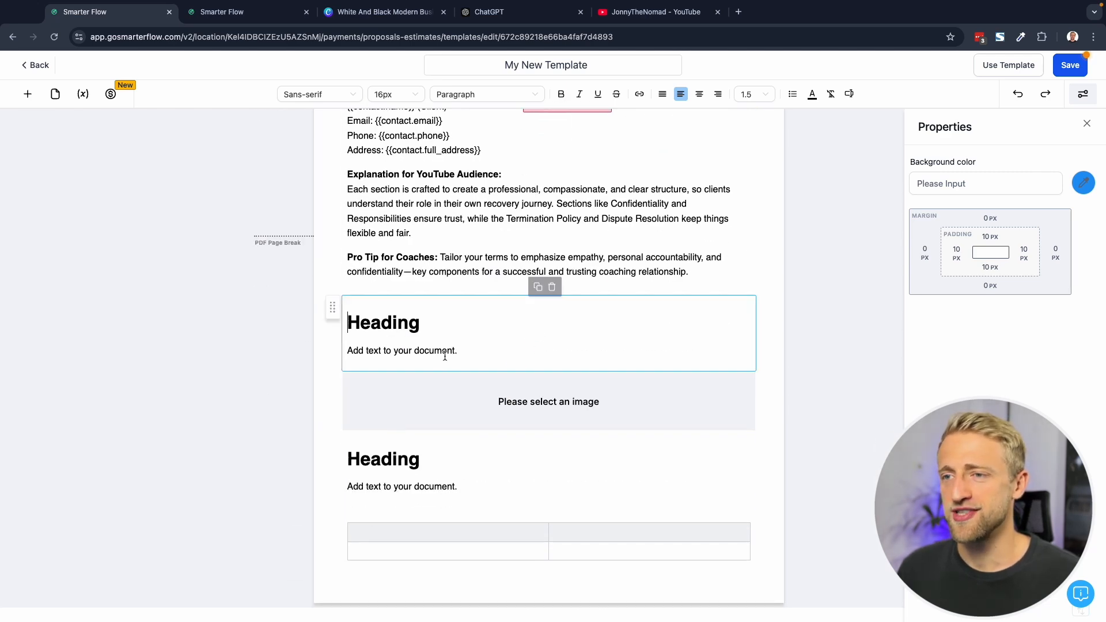
{"action": "left_click", "coordinate": [553, 286]}
{"action": "left_click", "coordinate": [506, 449]}
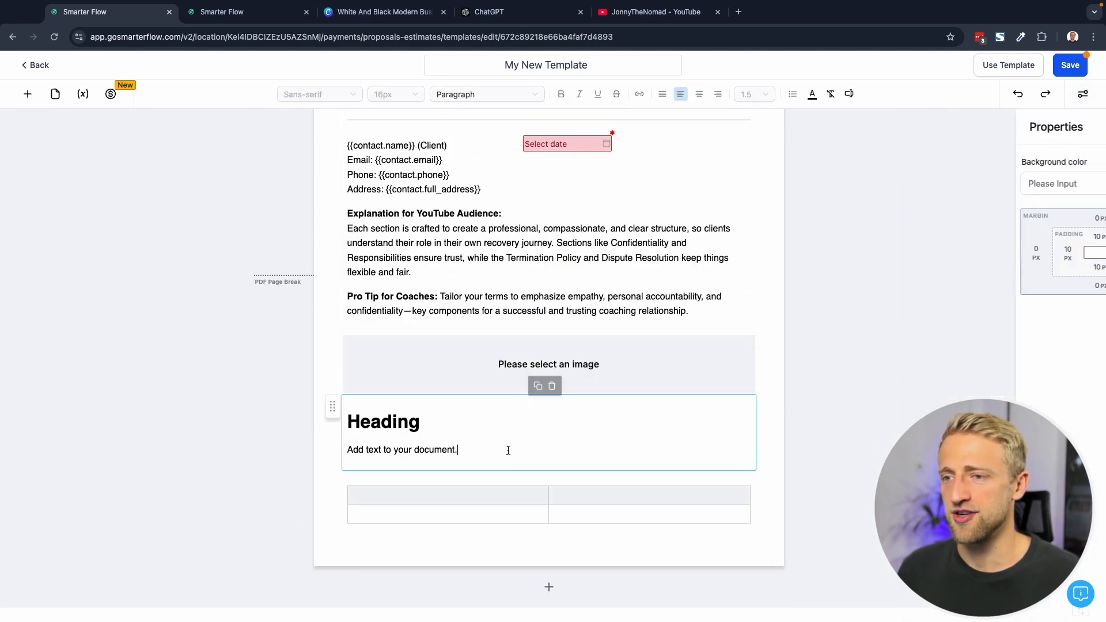
{"action": "left_click", "coordinate": [552, 384]}
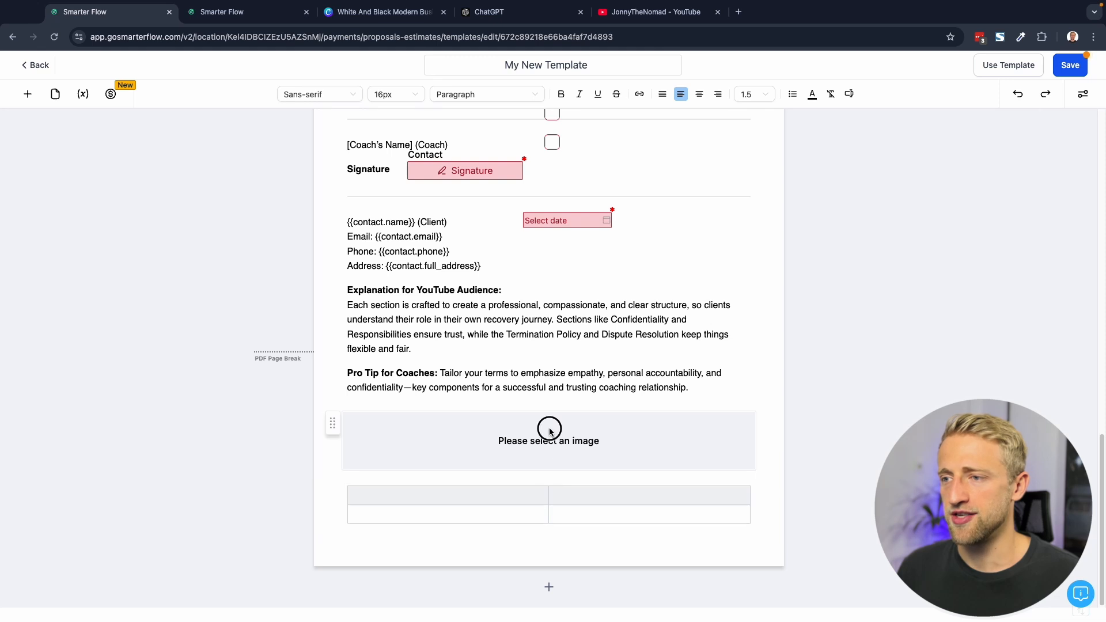
Delete the image placeholder and the empty table below the agreement.
{"action": "left_click", "coordinate": [548, 429]}
{"action": "left_click", "coordinate": [552, 398]}
{"action": "left_click", "coordinate": [552, 496]}
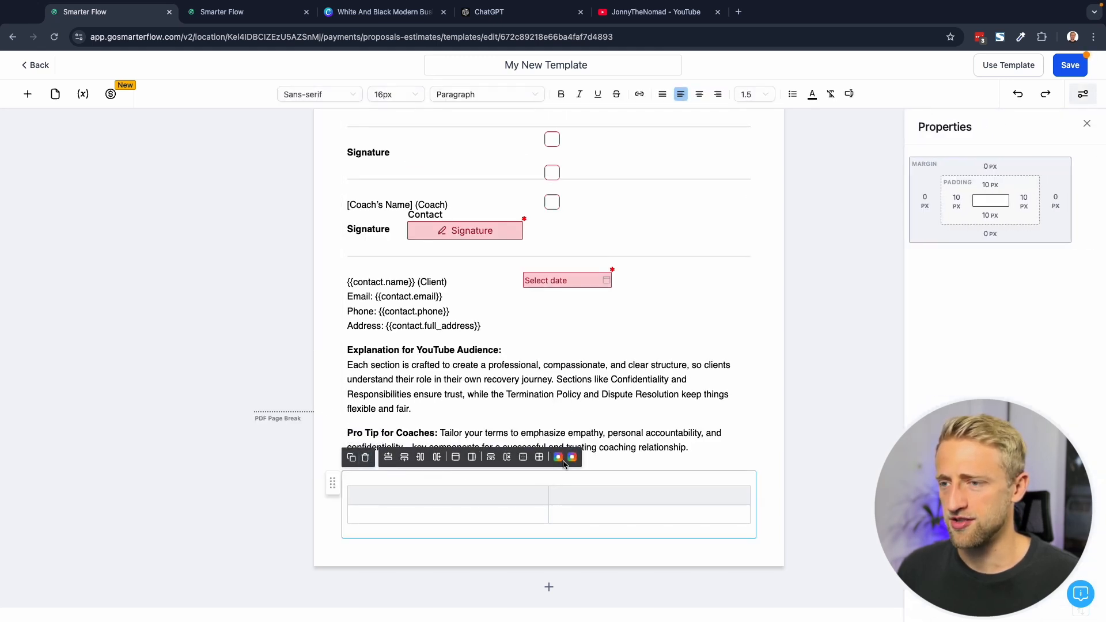
{"action": "left_click", "coordinate": [365, 458]}
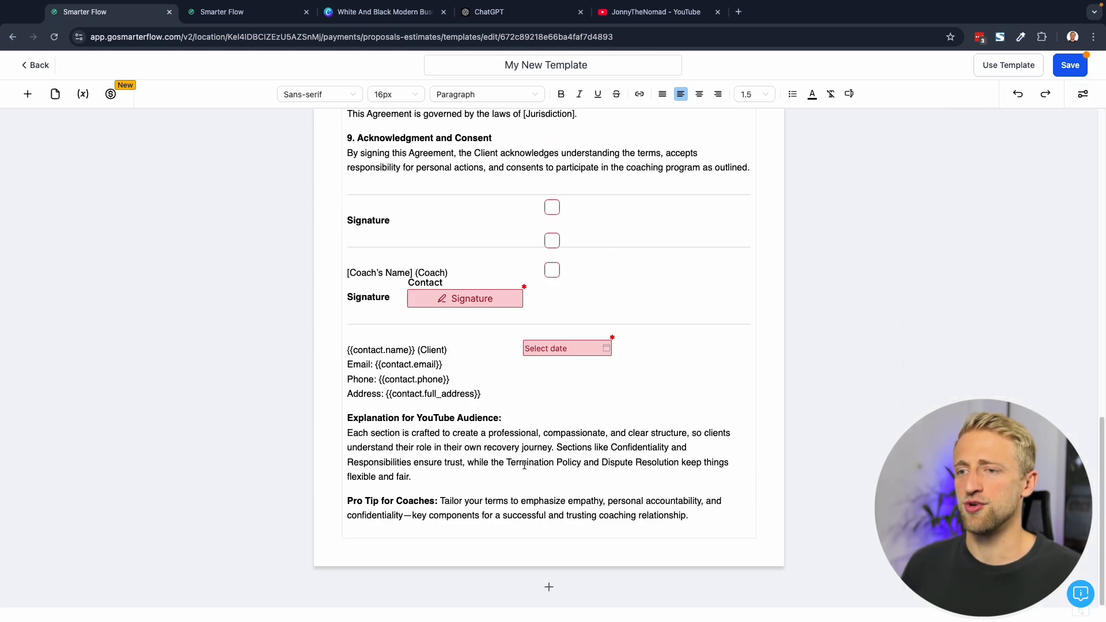
Review the template's payment settings, and add a Product list block below the end of the agreement.
{"action": "left_click", "coordinate": [111, 95]}
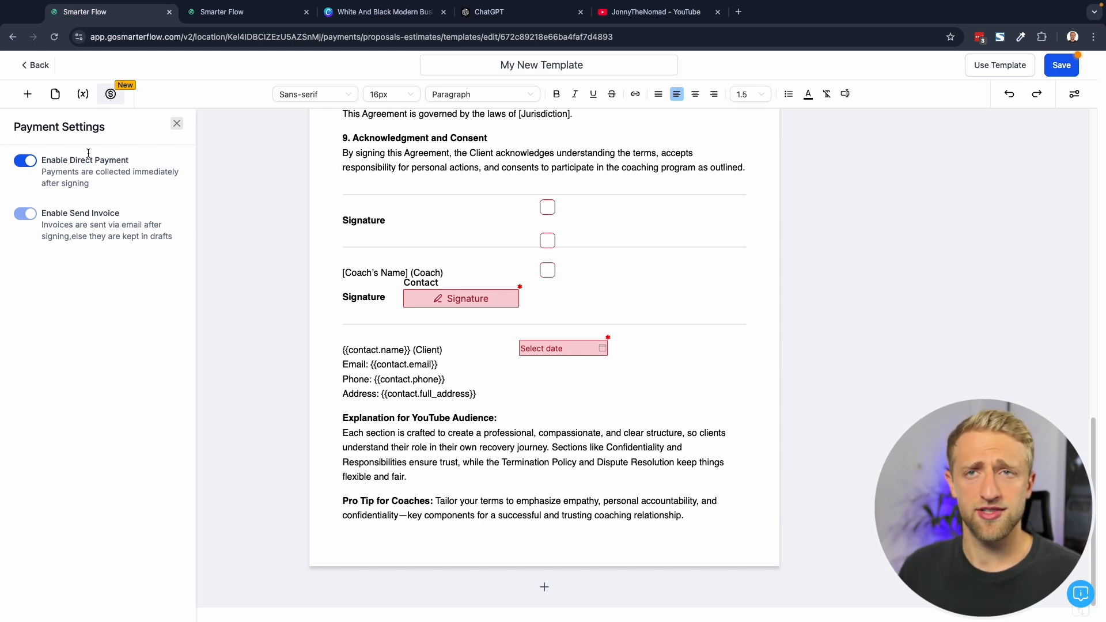
{"action": "left_click", "coordinate": [28, 94]}
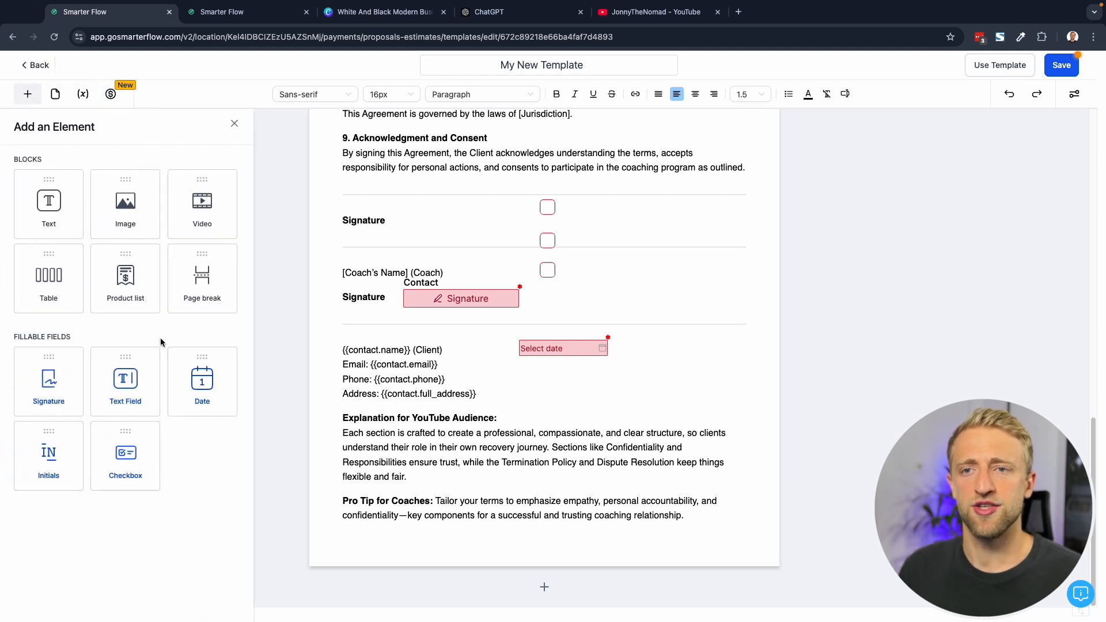
{"action": "left_click_drag", "start_coordinate": [120, 277], "coordinate": [485, 448]}
{"action": "scroll", "coordinate": [495, 432], "scroll_direction": "down", "scroll_amount": 3}
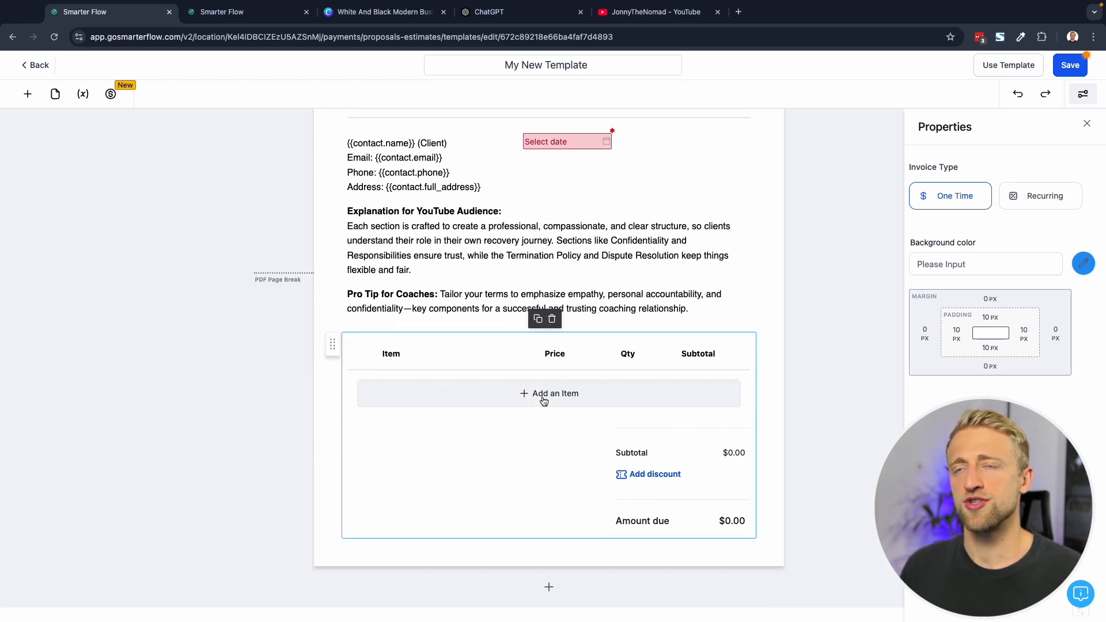
View the Products list under Payments in the other Smarter Flow tab, and return to the template.
{"action": "left_click", "coordinate": [220, 13]}
{"action": "left_click", "coordinate": [63, 72]}
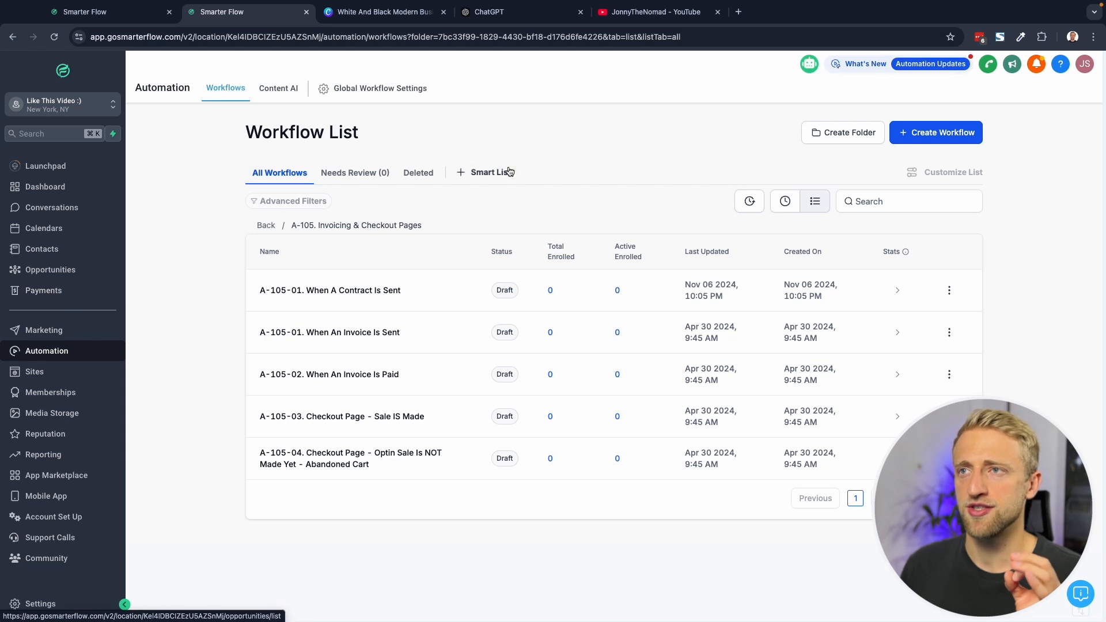
{"action": "left_click", "coordinate": [73, 297]}
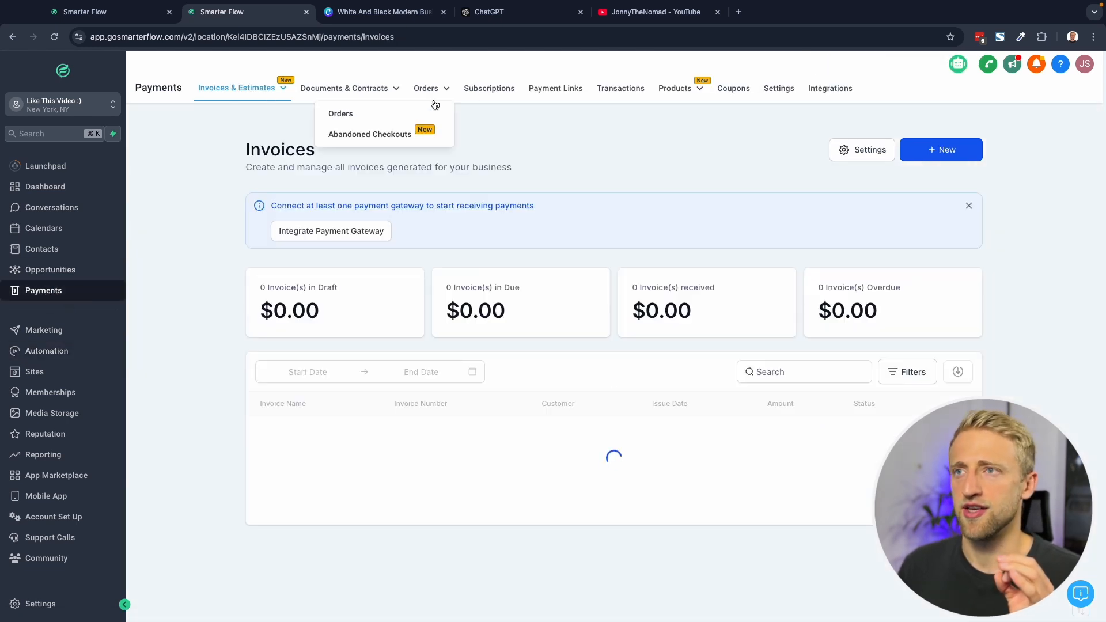
{"action": "left_click", "coordinate": [680, 88]}
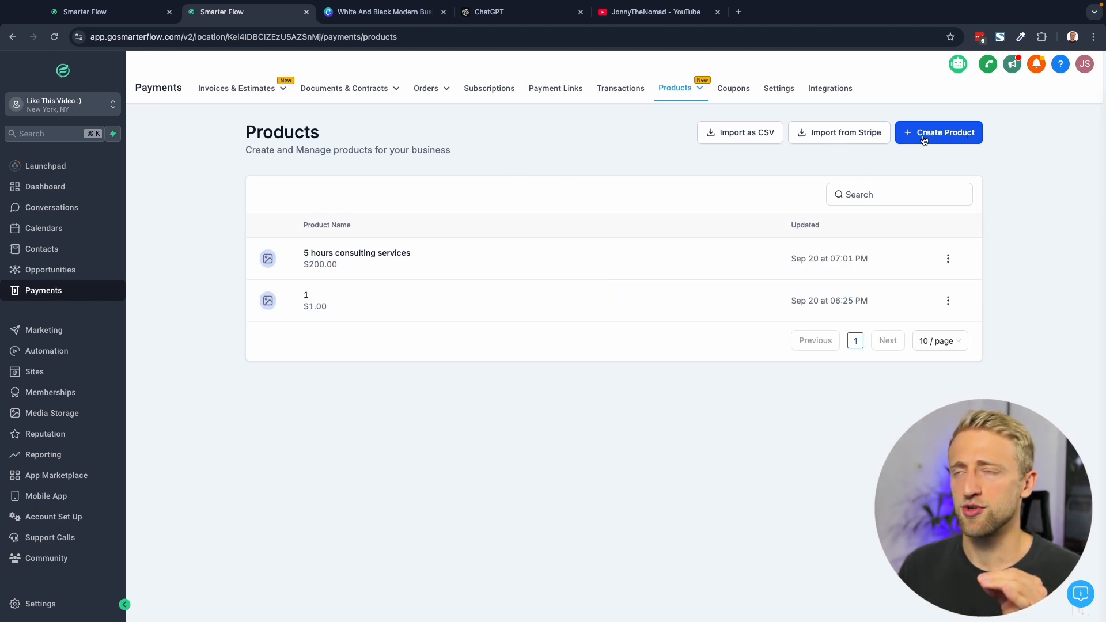
{"action": "left_click", "coordinate": [118, 13]}
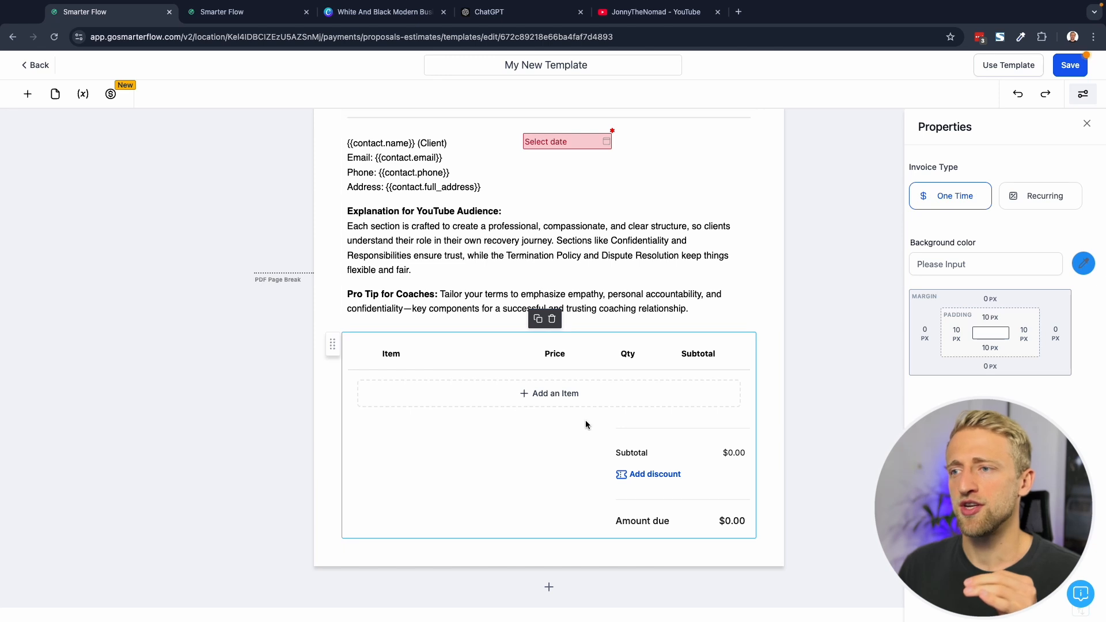
Add the product "5 hours consulting services" at the price of 200 to the product list, checking its name in the Products list.
{"action": "left_click", "coordinate": [544, 397]}
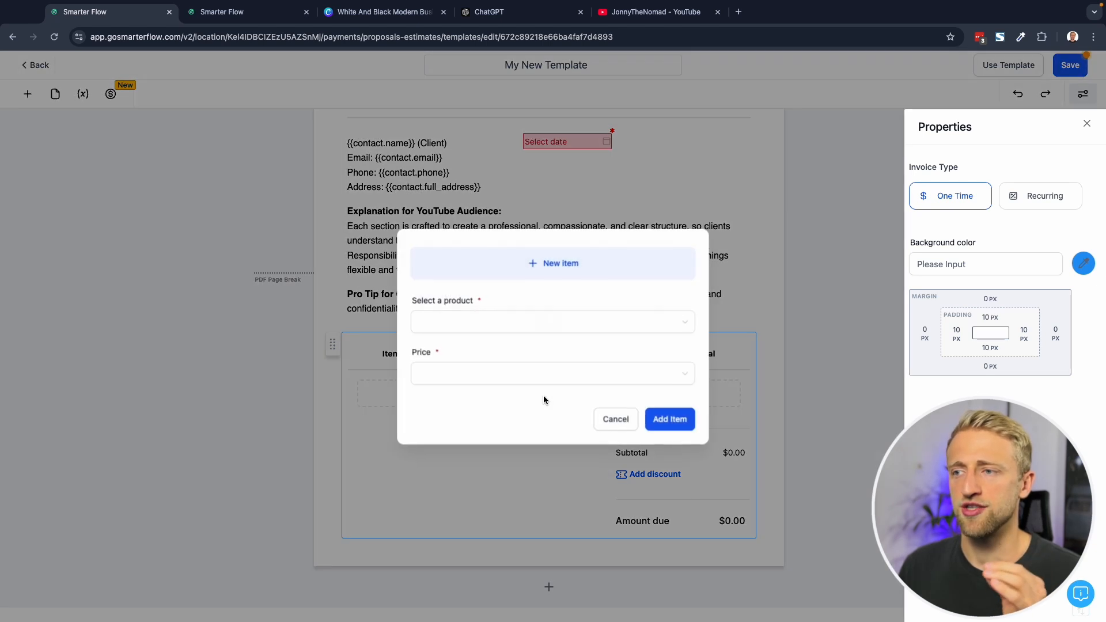
{"action": "left_click", "coordinate": [506, 320]}
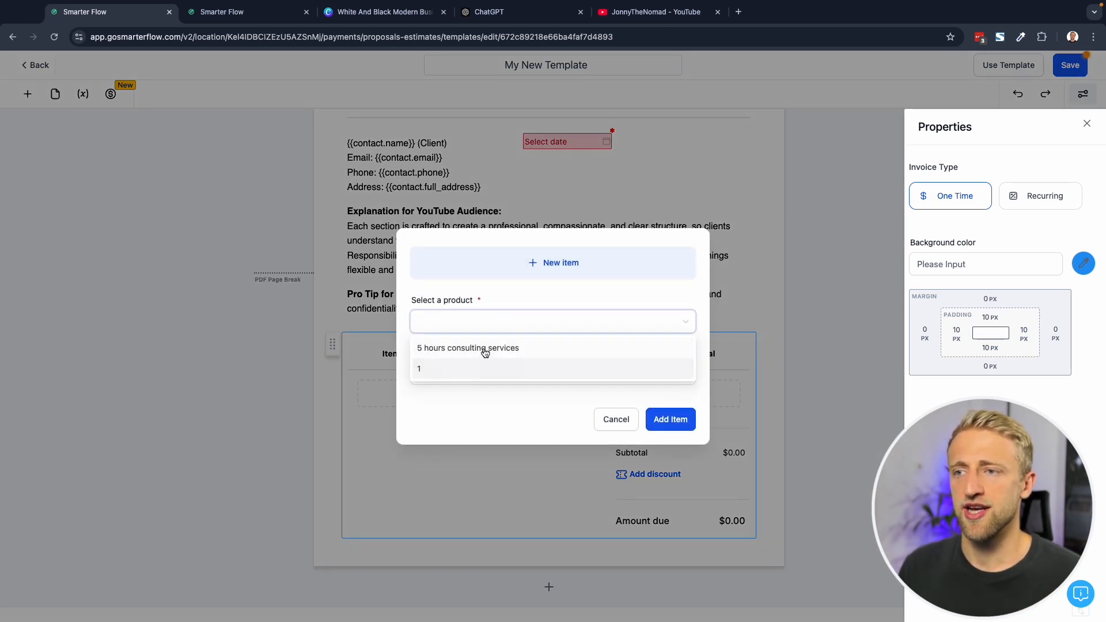
{"action": "left_click", "coordinate": [483, 349]}
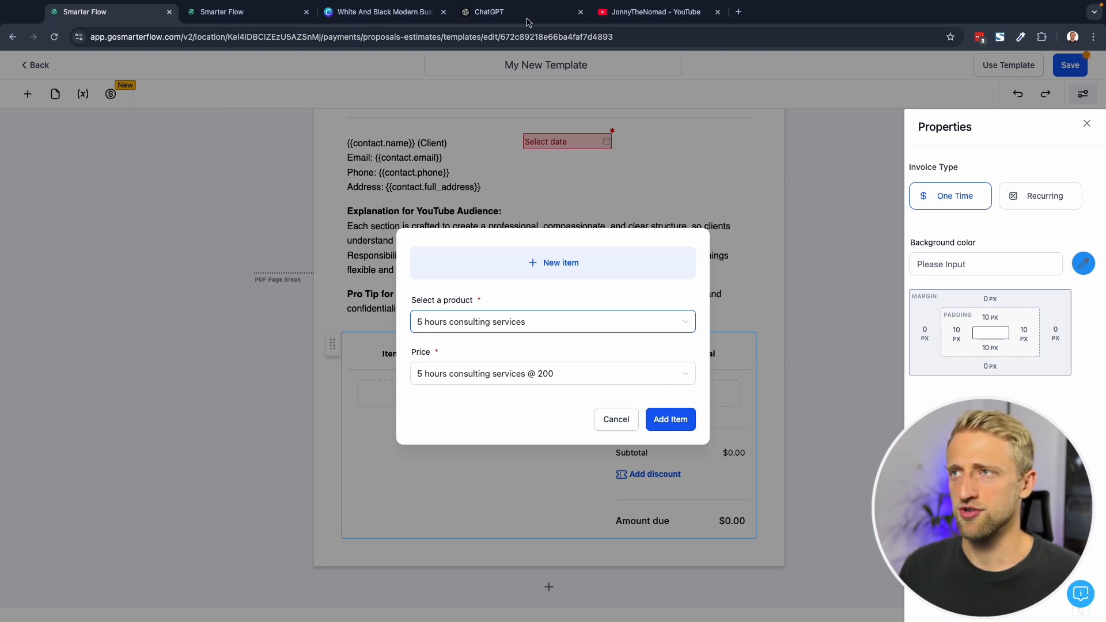
{"action": "left_click", "coordinate": [232, 13]}
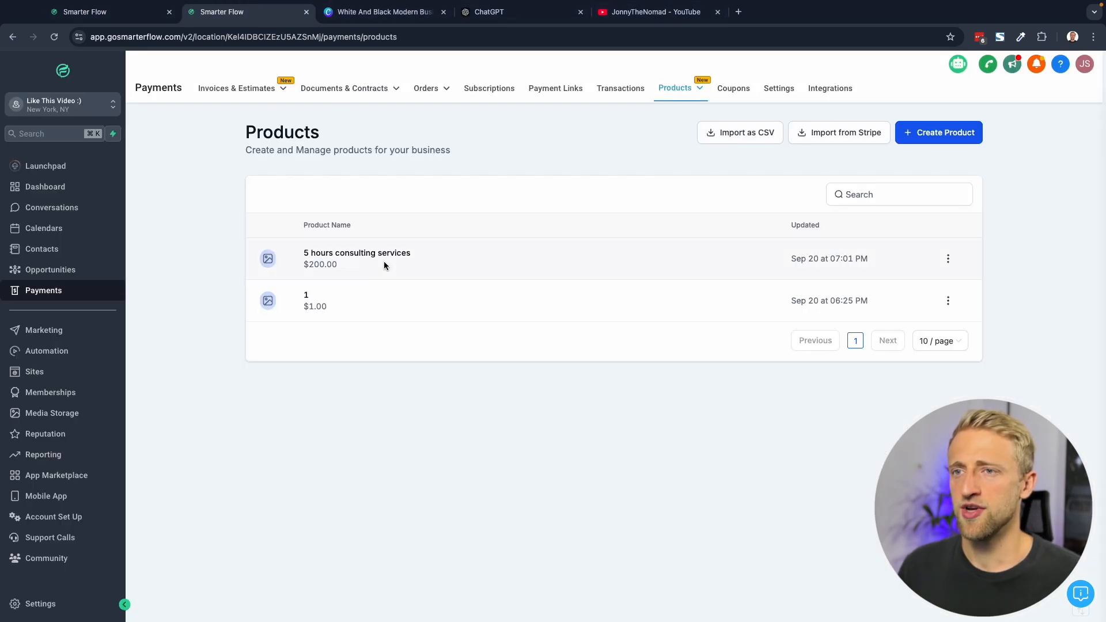
{"action": "triple_click", "coordinate": [357, 253]}
{"action": "left_click", "coordinate": [128, 12]}
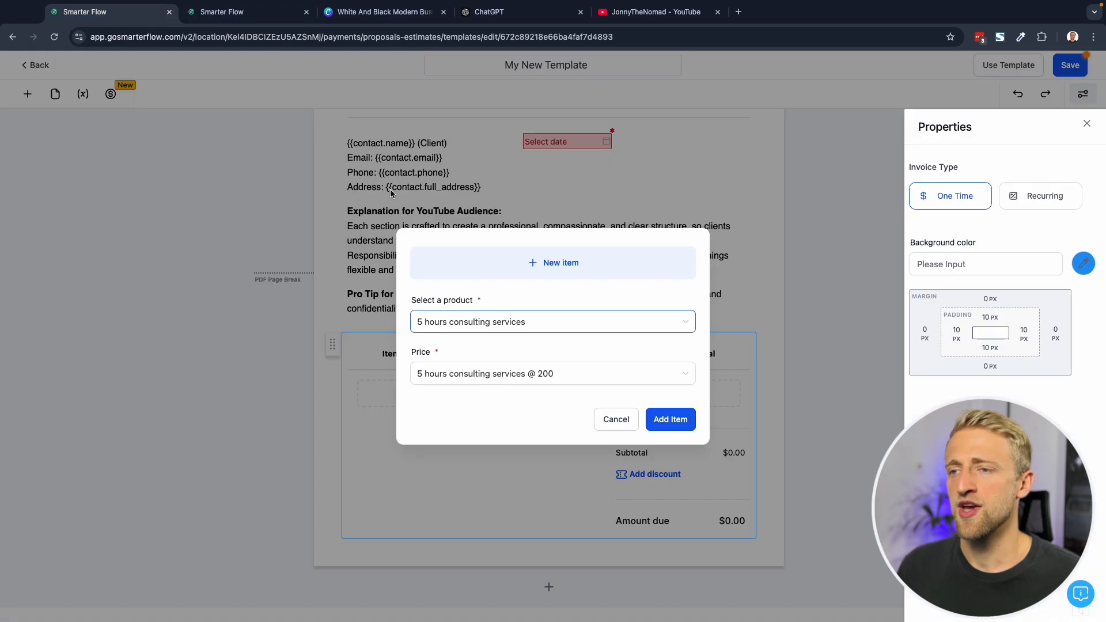
{"action": "left_click", "coordinate": [662, 420]}
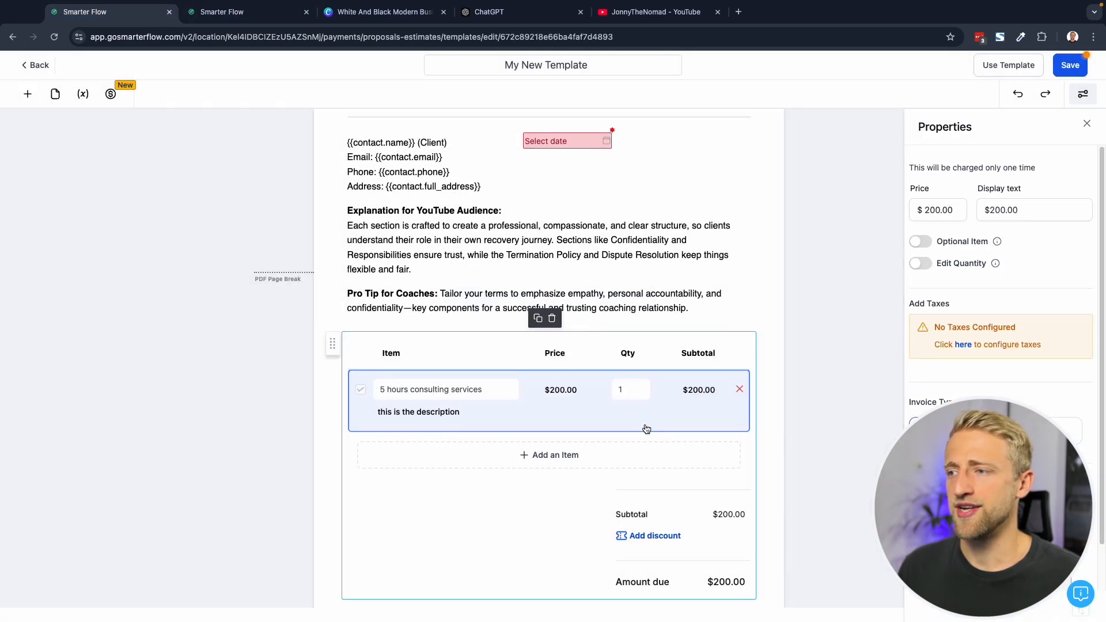
Try a top padding of 100 px on the product list block, and set it back to 10 px.
{"action": "scroll", "coordinate": [646, 429], "scroll_direction": "down", "scroll_amount": 1}
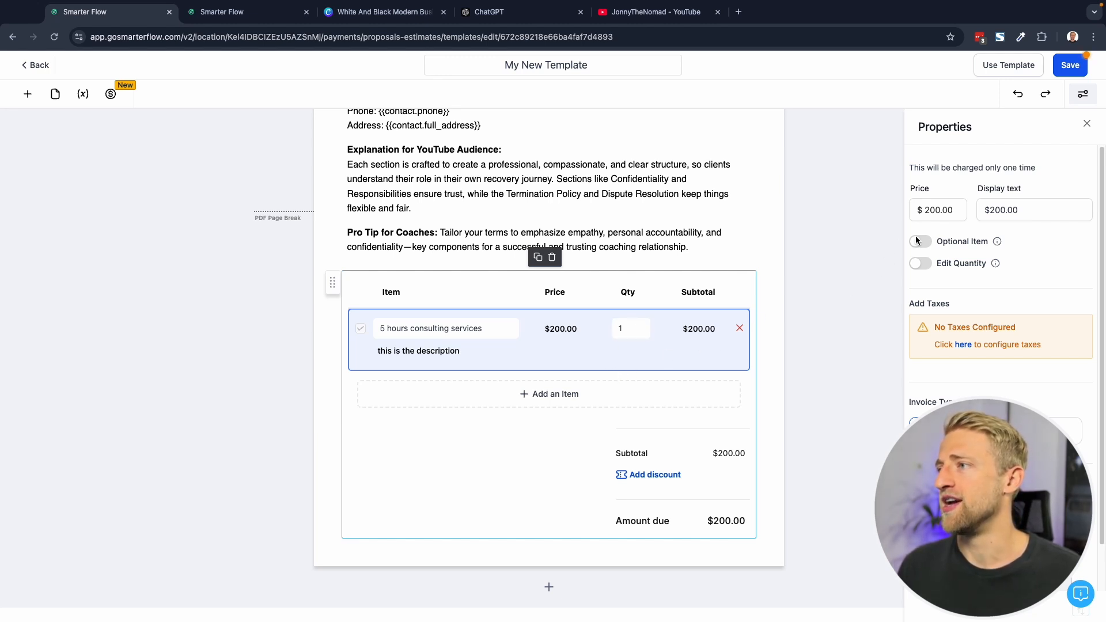
{"action": "scroll", "coordinate": [979, 404], "scroll_direction": "down", "scroll_amount": 1}
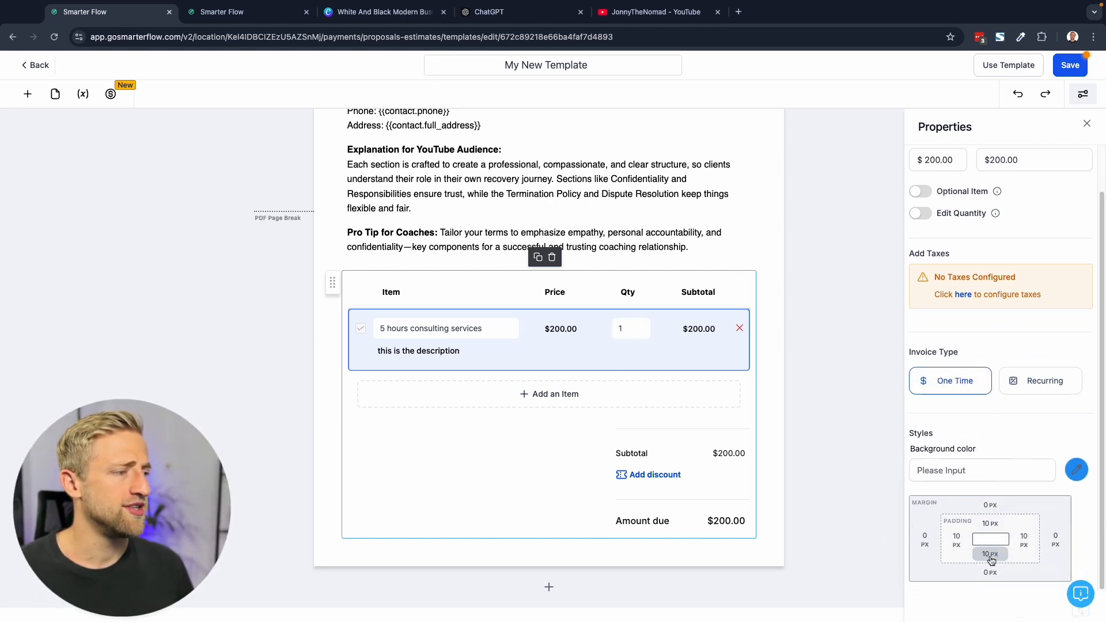
{"action": "left_click", "coordinate": [990, 523]}
{"action": "left_click", "coordinate": [1012, 473]}
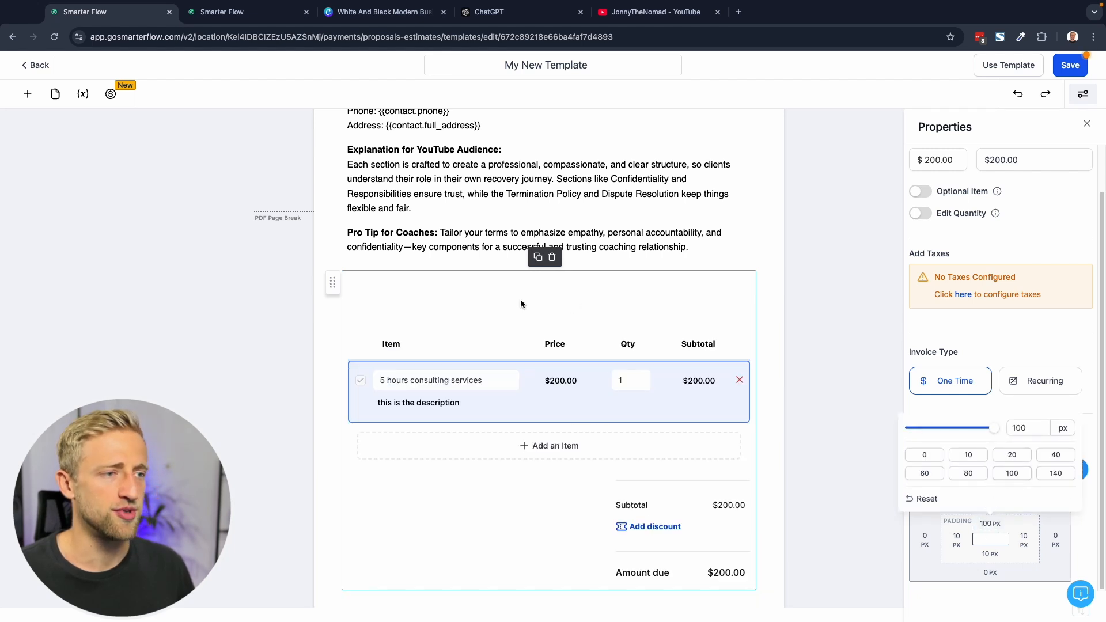
{"action": "left_click", "coordinate": [967, 454]}
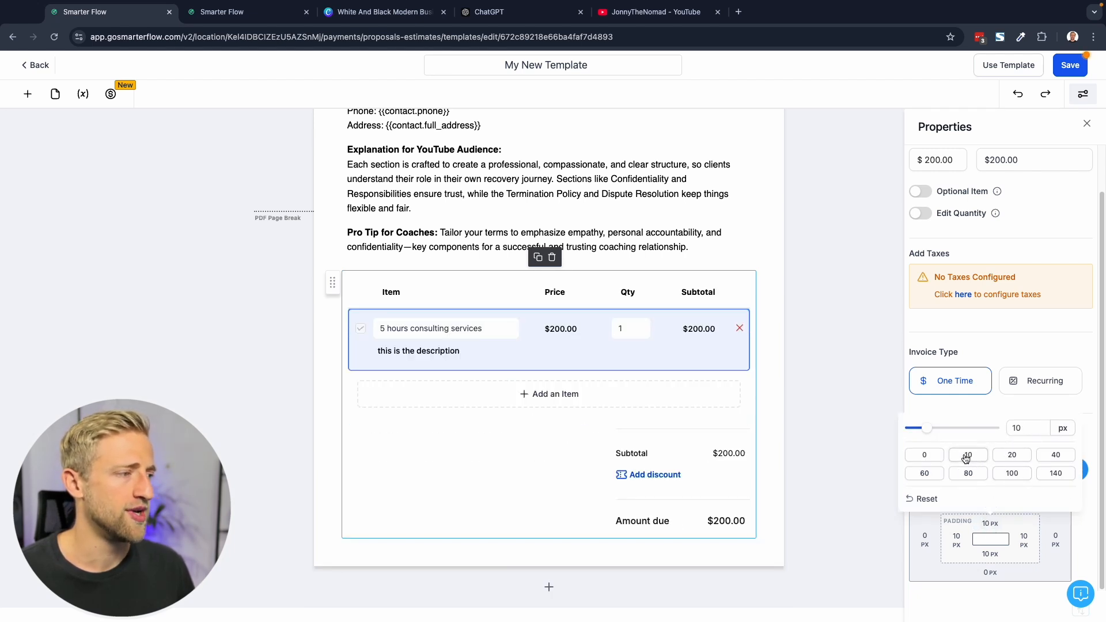
{"action": "scroll", "coordinate": [991, 358], "scroll_direction": "up", "scroll_amount": 1}
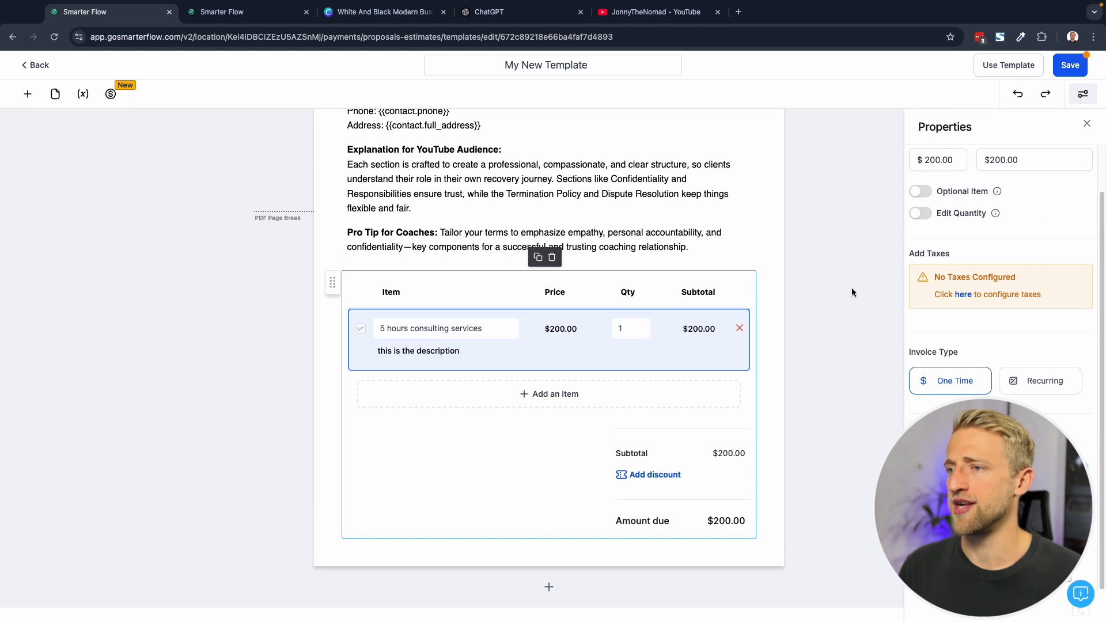
Return to the start of the coaching agreement and save the template.
{"action": "scroll", "coordinate": [732, 313], "scroll_direction": "up", "scroll_amount": 10}
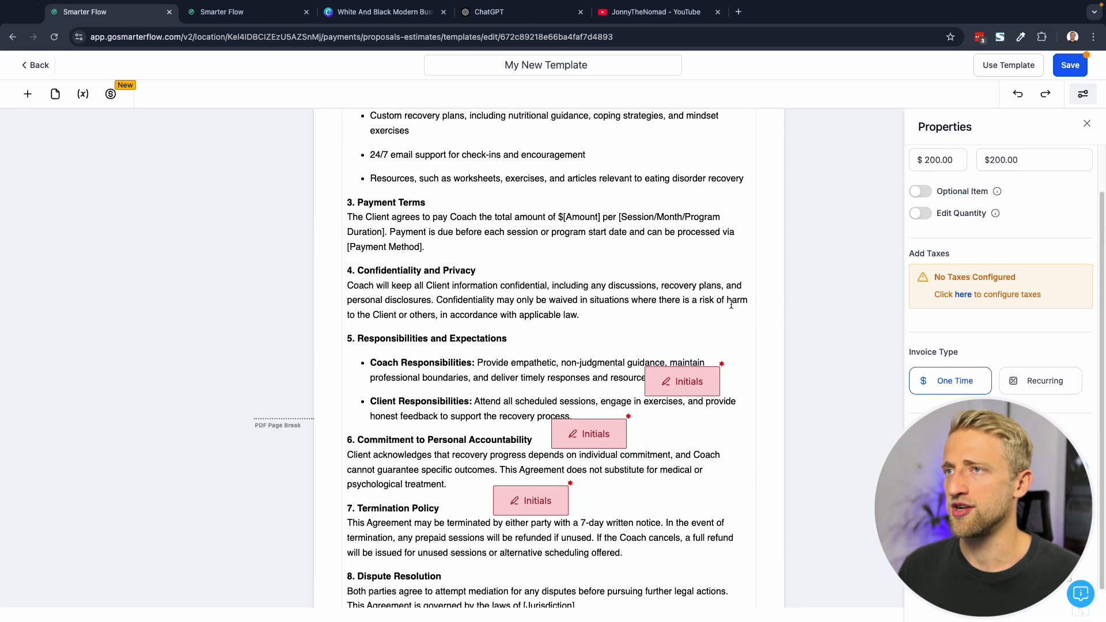
{"action": "scroll", "coordinate": [731, 304], "scroll_direction": "up", "scroll_amount": 2}
{"action": "left_click", "coordinate": [1081, 68]}
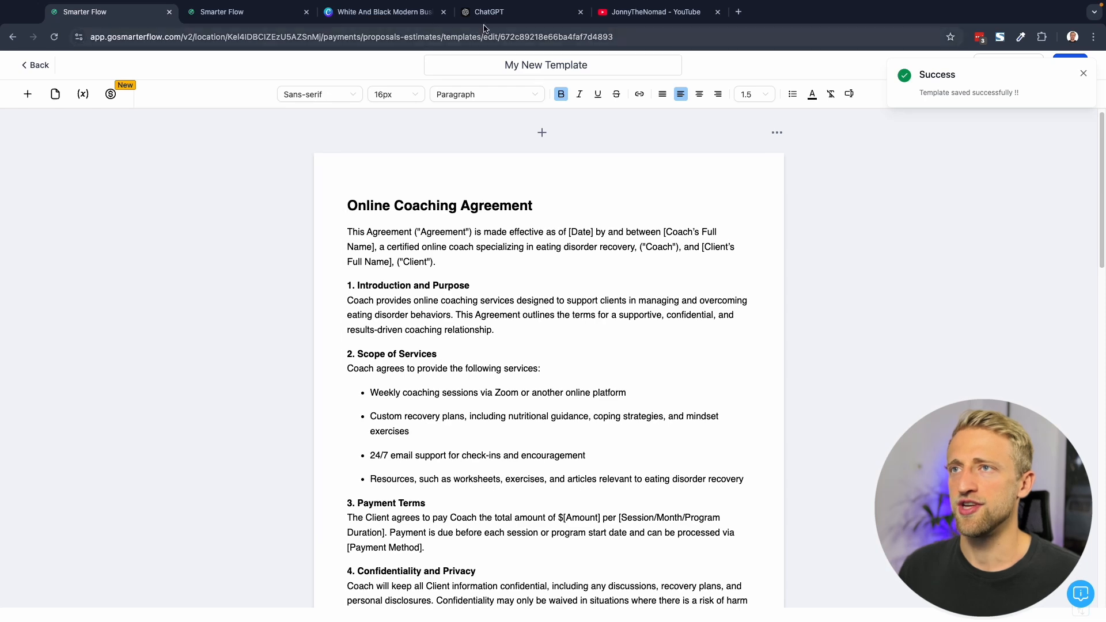
Switch to the Canva childcare contract, move the holidays paragraph up over item 3, and shift the item 1 text slightly left.
{"action": "left_click", "coordinate": [362, 10]}
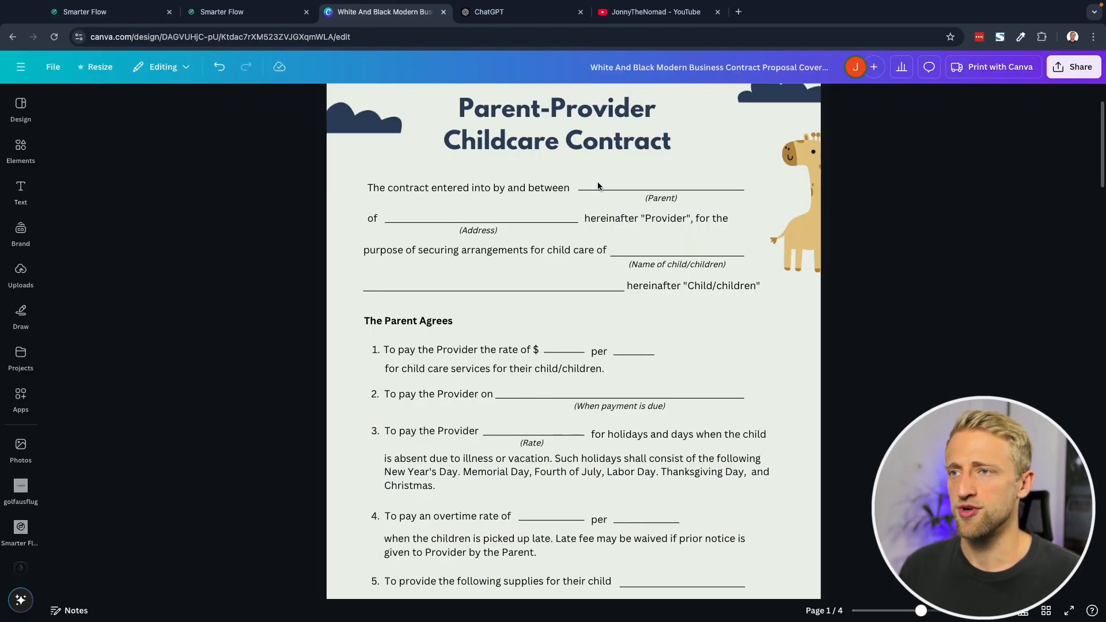
{"action": "scroll", "coordinate": [444, 452], "scroll_direction": "down", "scroll_amount": 2}
{"action": "left_click_drag", "start_coordinate": [467, 361], "coordinate": [468, 315]}
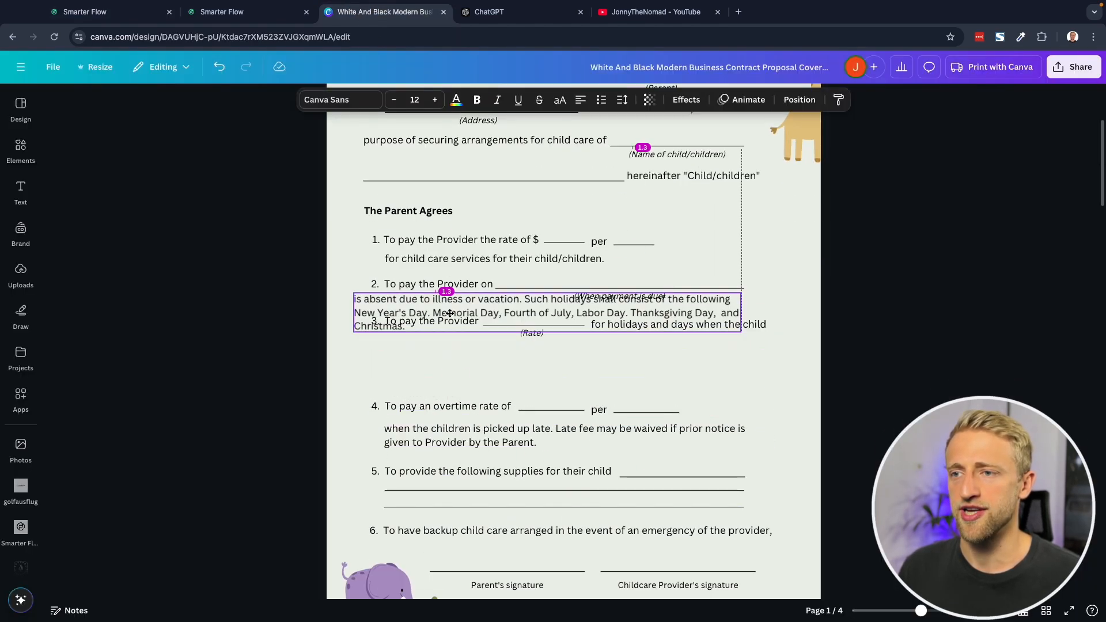
{"action": "left_click_drag", "start_coordinate": [469, 239], "coordinate": [443, 235]}
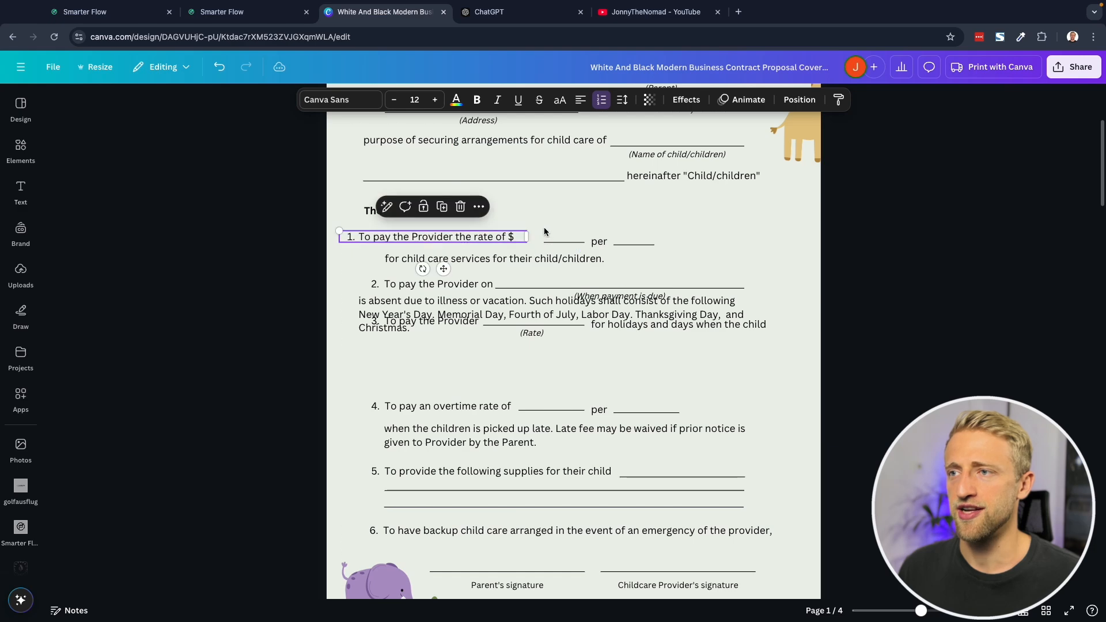
{"action": "scroll", "coordinate": [627, 365], "scroll_direction": "down", "scroll_amount": 2}
{"action": "scroll", "coordinate": [575, 420], "scroll_direction": "up", "scroll_amount": 5}
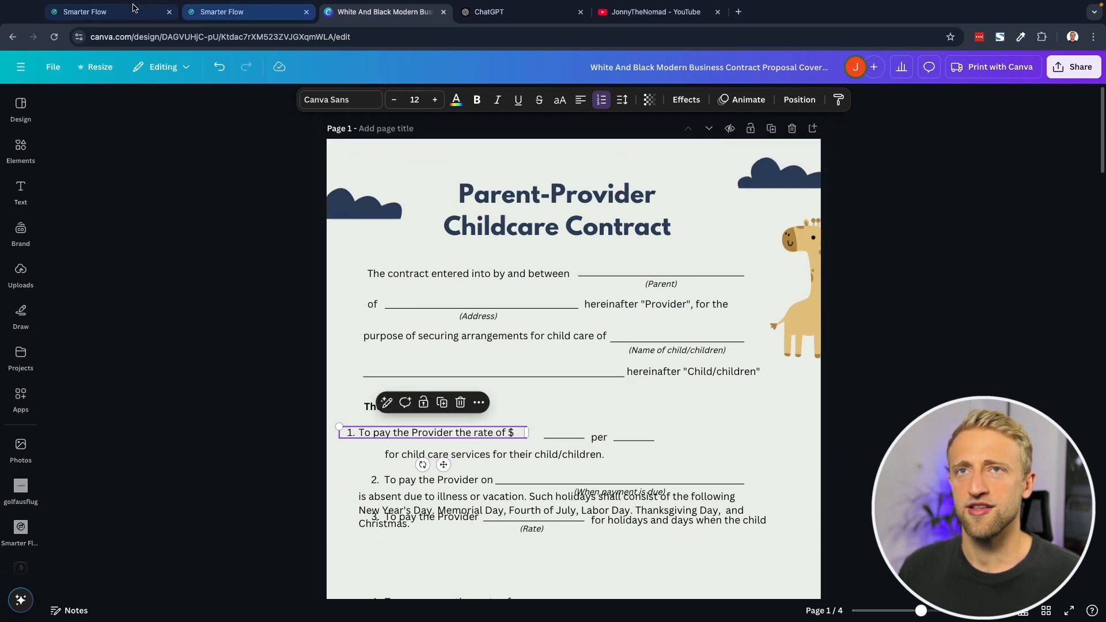
{"action": "left_click", "coordinate": [143, 20]}
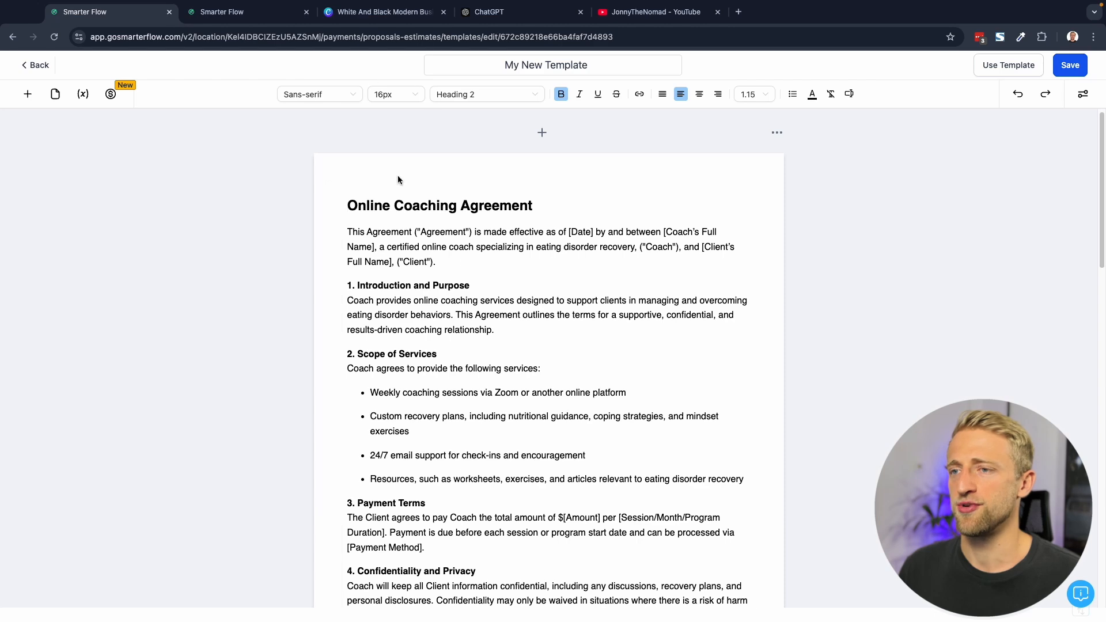
{"action": "left_click", "coordinate": [385, 7]}
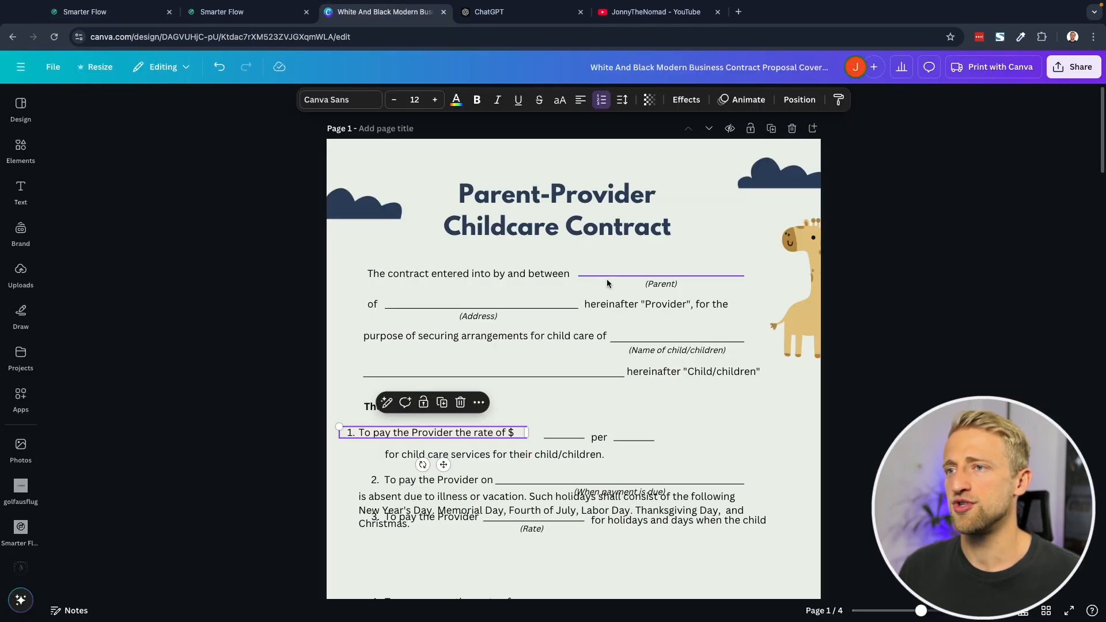
{"action": "left_click", "coordinate": [888, 313]}
Download only page 1 of the Canva childcare contract as a PNG.
{"action": "left_click", "coordinate": [1058, 68]}
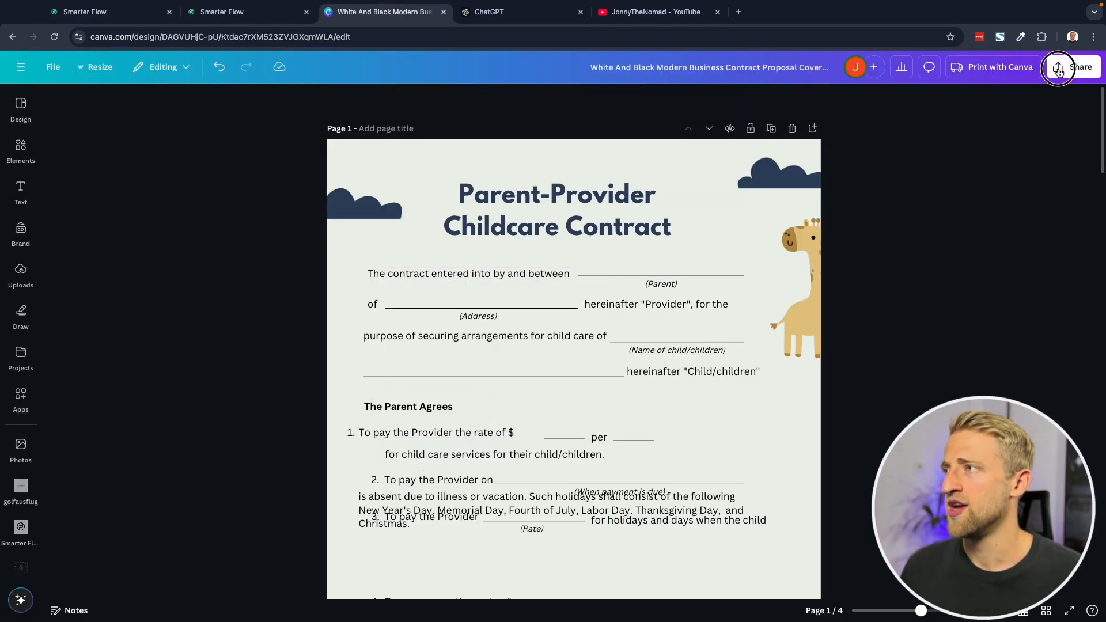
{"action": "left_click", "coordinate": [896, 302]}
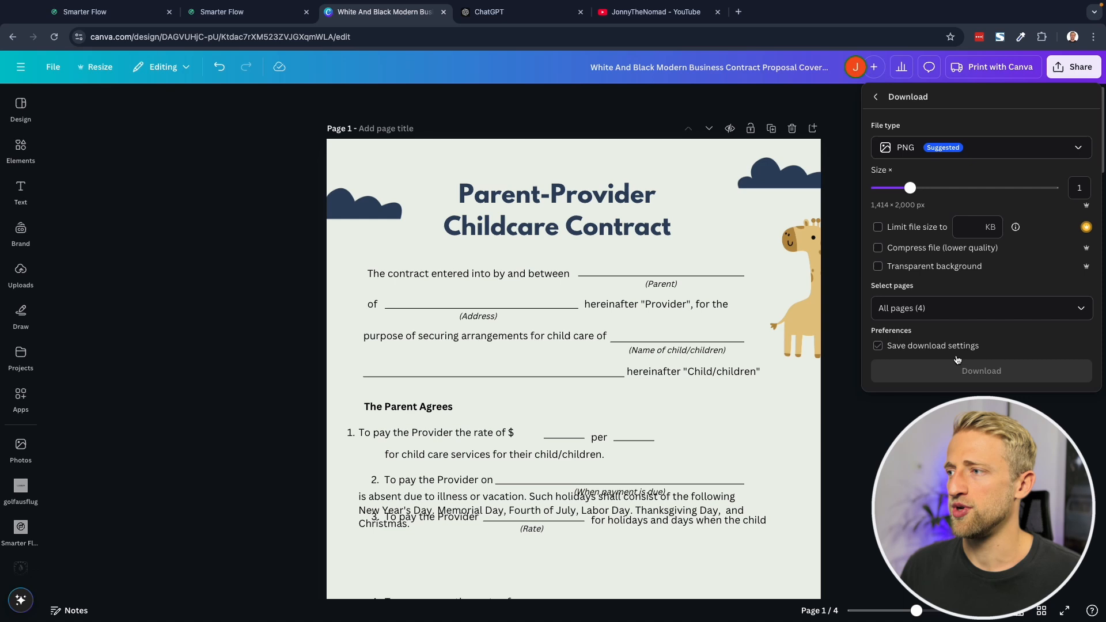
{"action": "left_click", "coordinate": [943, 310]}
{"action": "left_click", "coordinate": [975, 343]}
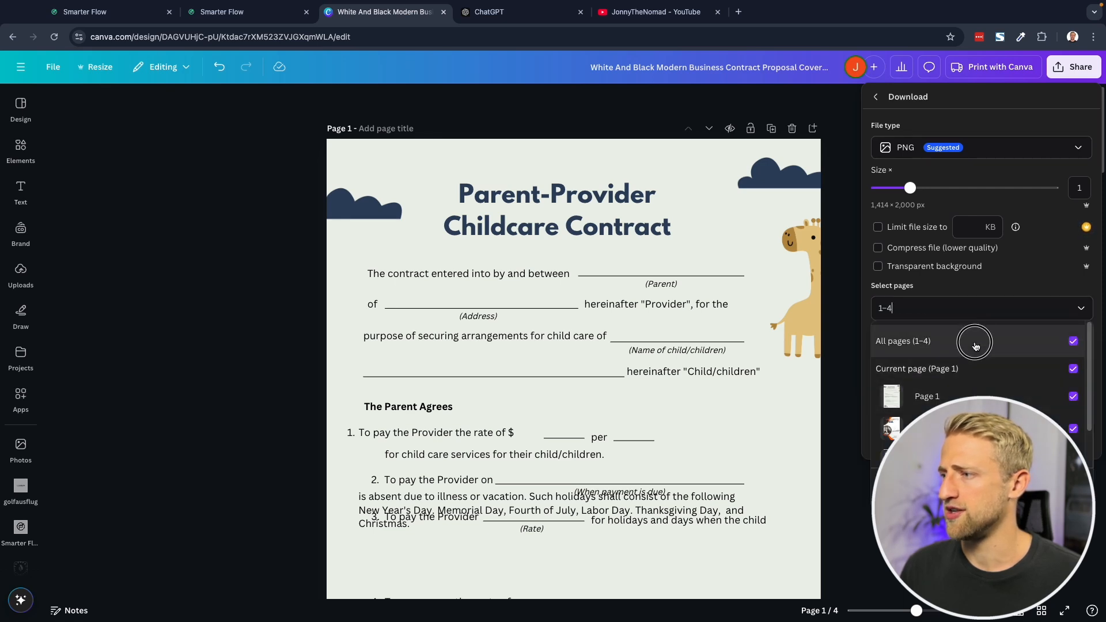
{"action": "left_click", "coordinate": [1040, 375]}
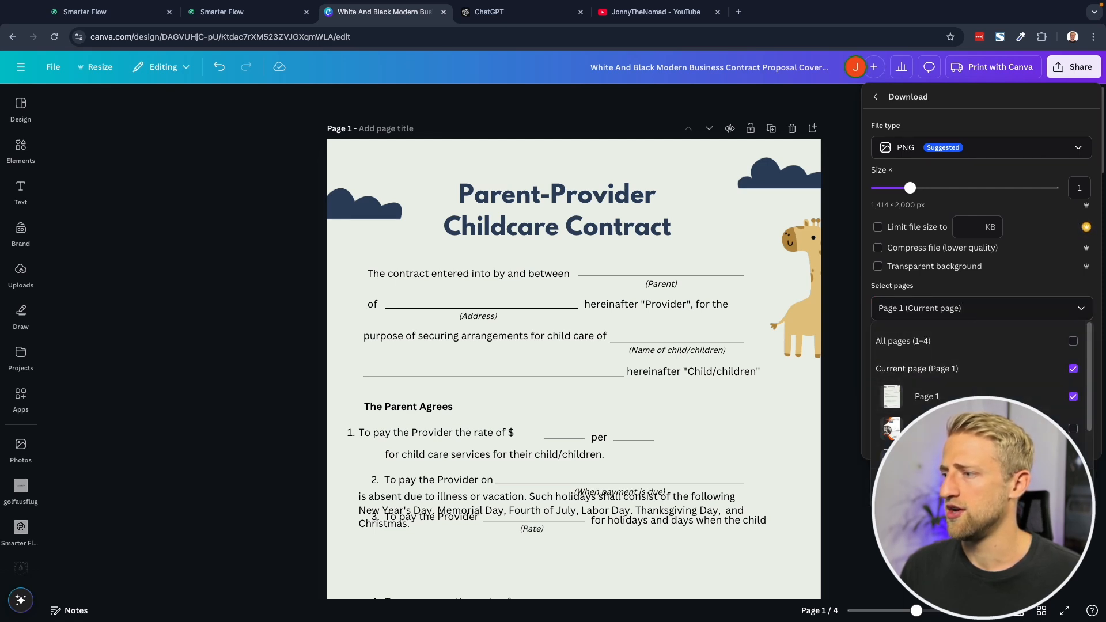
{"action": "left_click", "coordinate": [945, 308]}
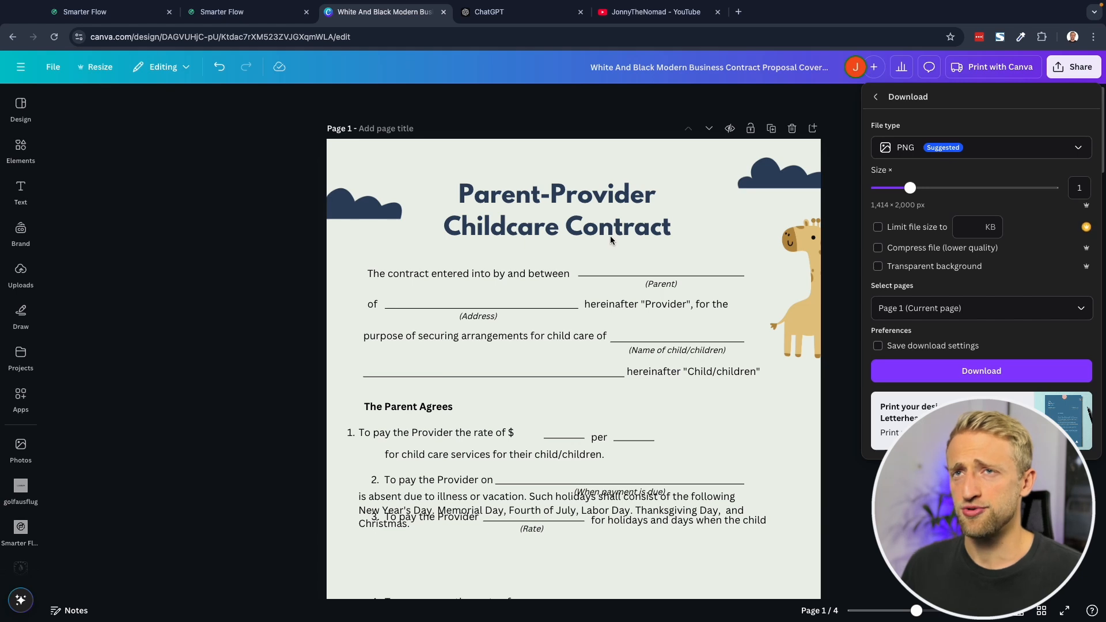
{"action": "left_click", "coordinate": [975, 372]}
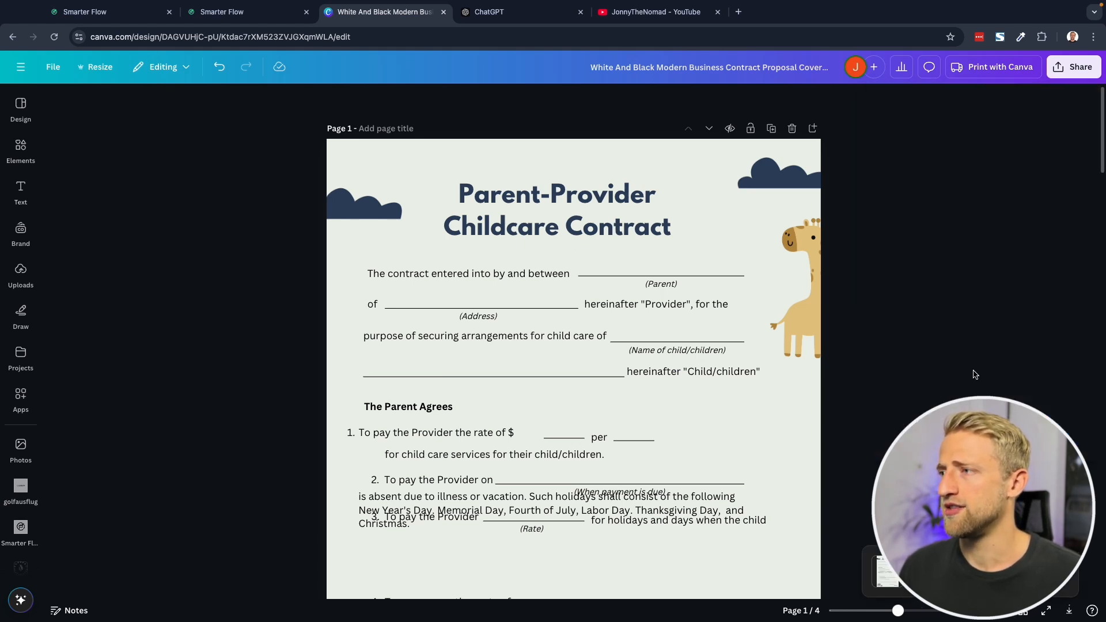
Switch to the other Smarter Flow tab and open the Documents & Contracts templates list.
{"action": "left_click", "coordinate": [233, 12]}
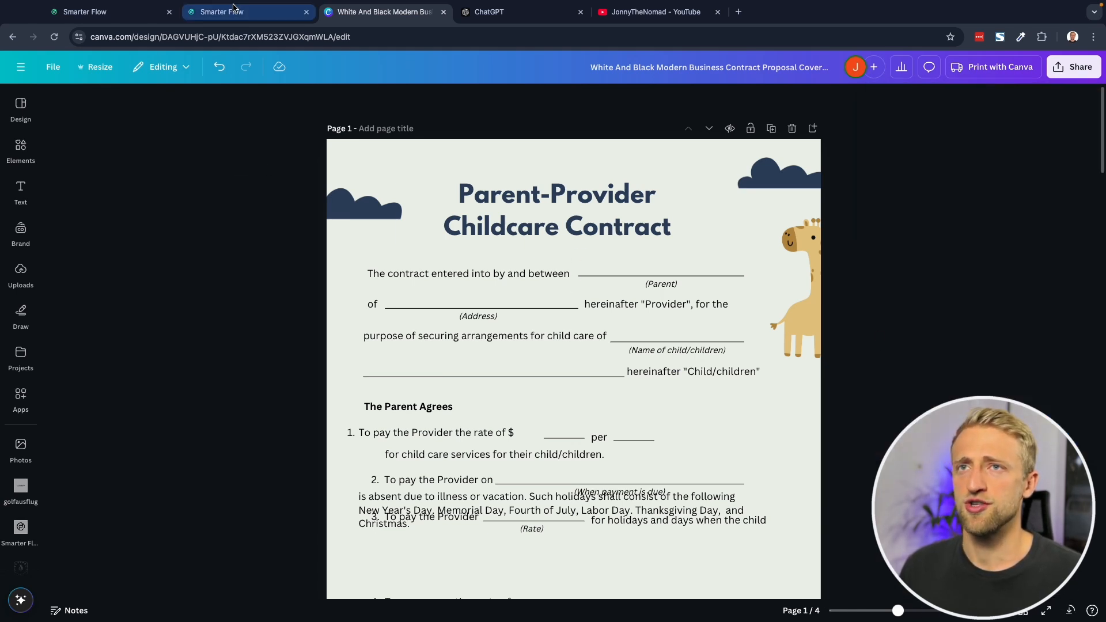
{"action": "mouse_move", "coordinate": [352, 92]}
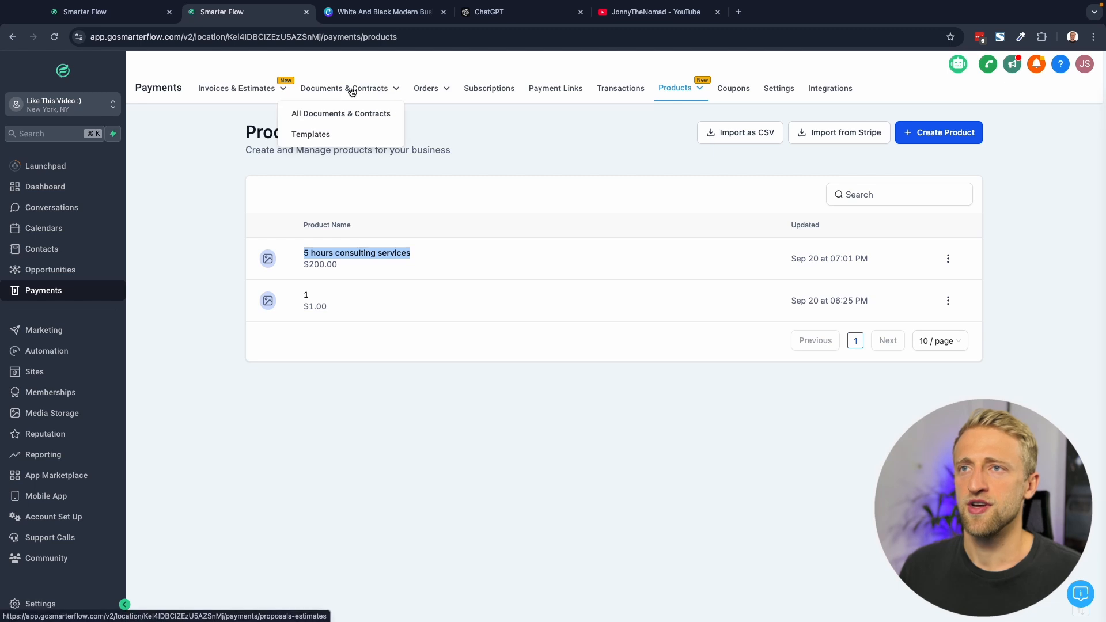
{"action": "left_click", "coordinate": [321, 137]}
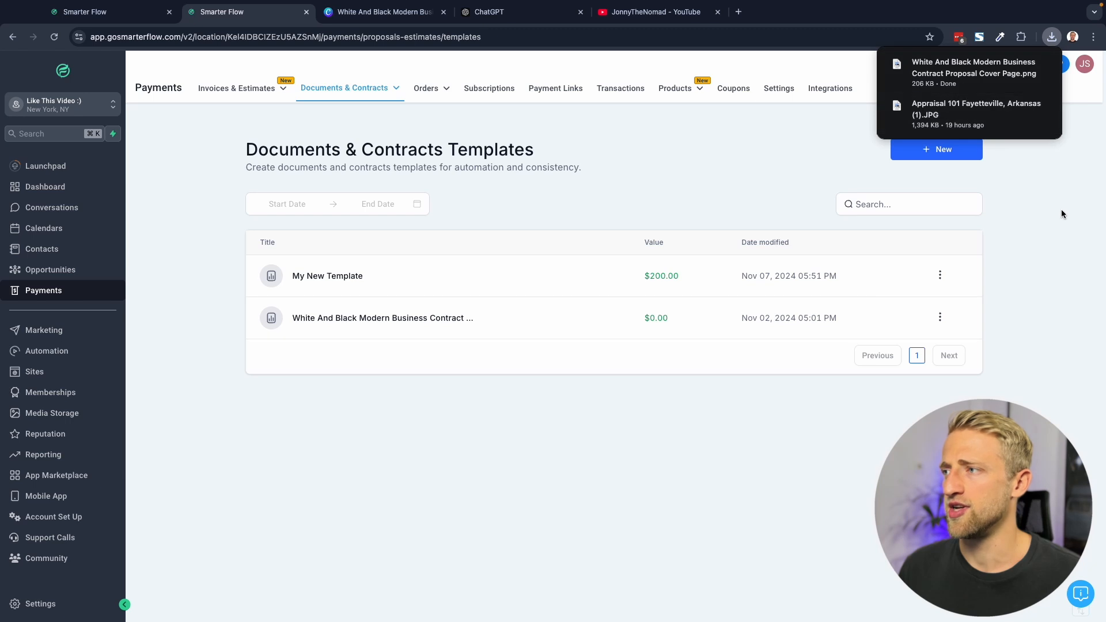
Create a new template by uploading "White And Black Modern Business Contract Proposal Cover Page (1).pdf" from the Downloads folder.
{"action": "left_click", "coordinate": [936, 149]}
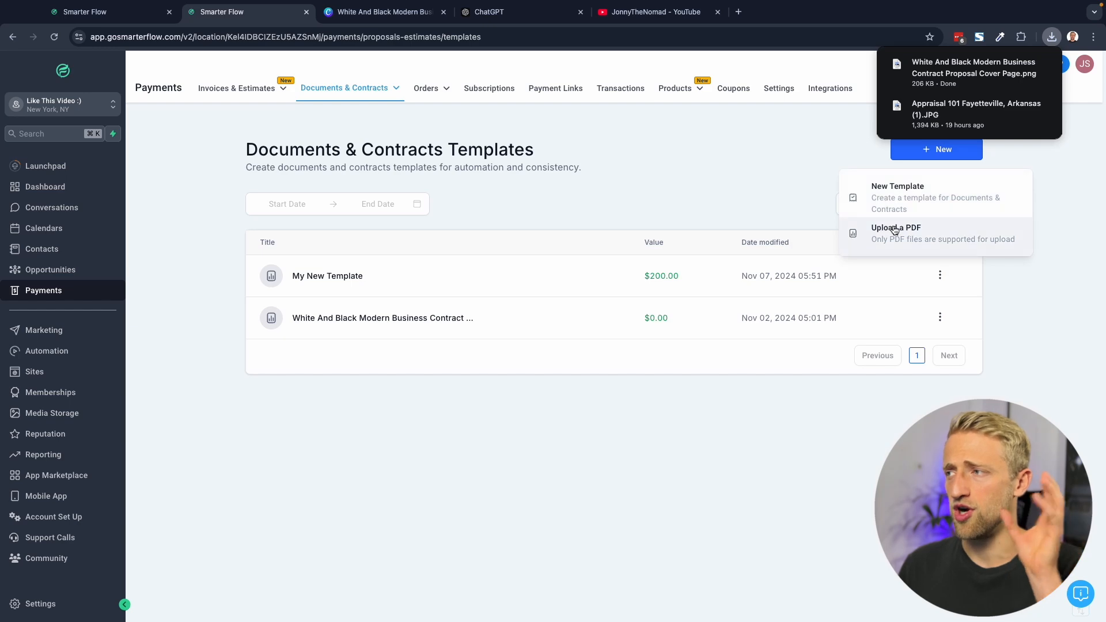
{"action": "left_click", "coordinate": [894, 229]}
{"action": "left_click", "coordinate": [572, 361]}
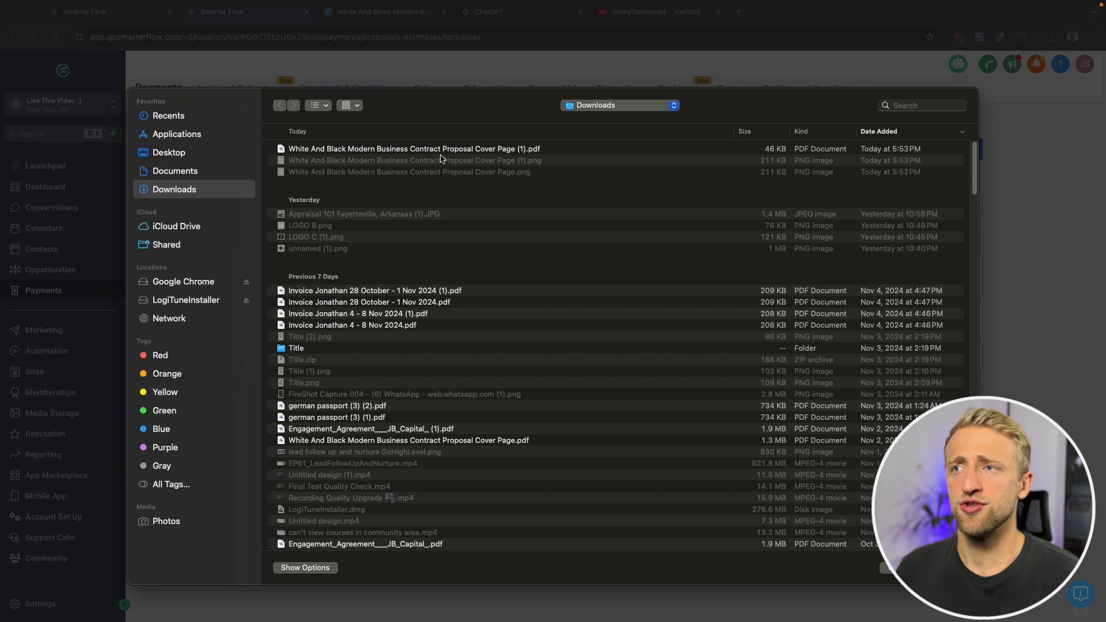
{"action": "double_click", "coordinate": [459, 151]}
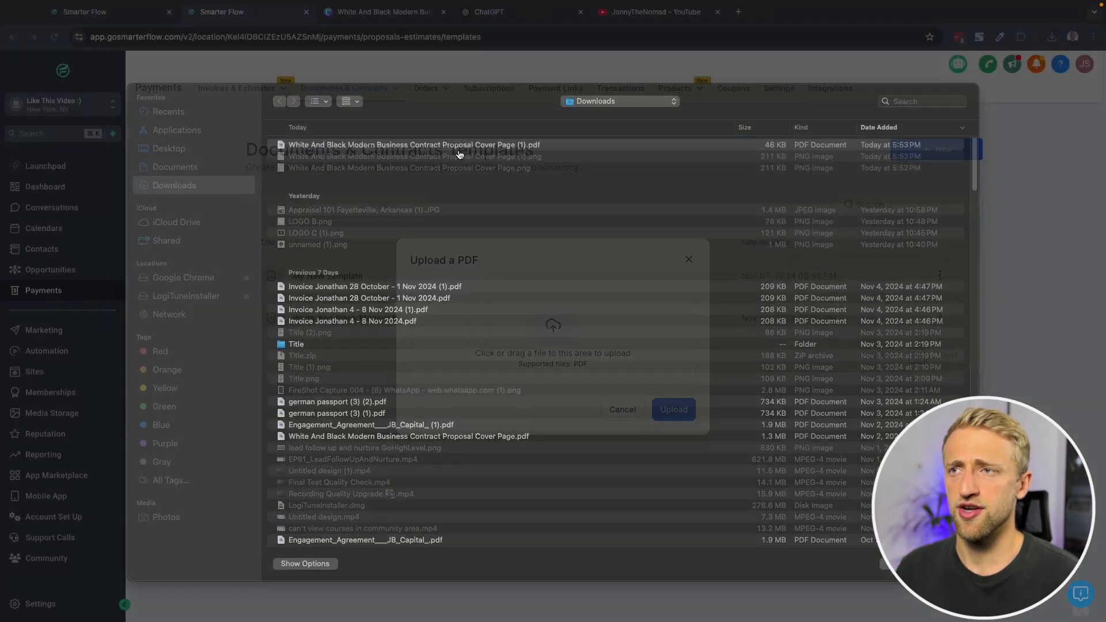
{"action": "left_click", "coordinate": [669, 429]}
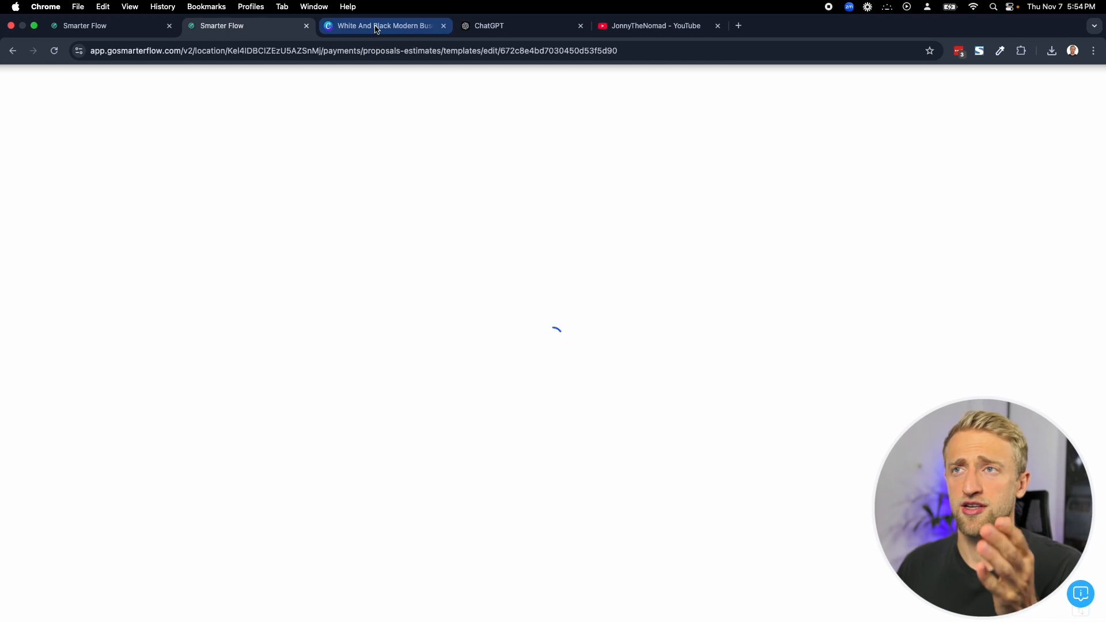
Go back to the coaching agreement template and look over its sections and initials fields.
{"action": "left_click", "coordinate": [86, 25]}
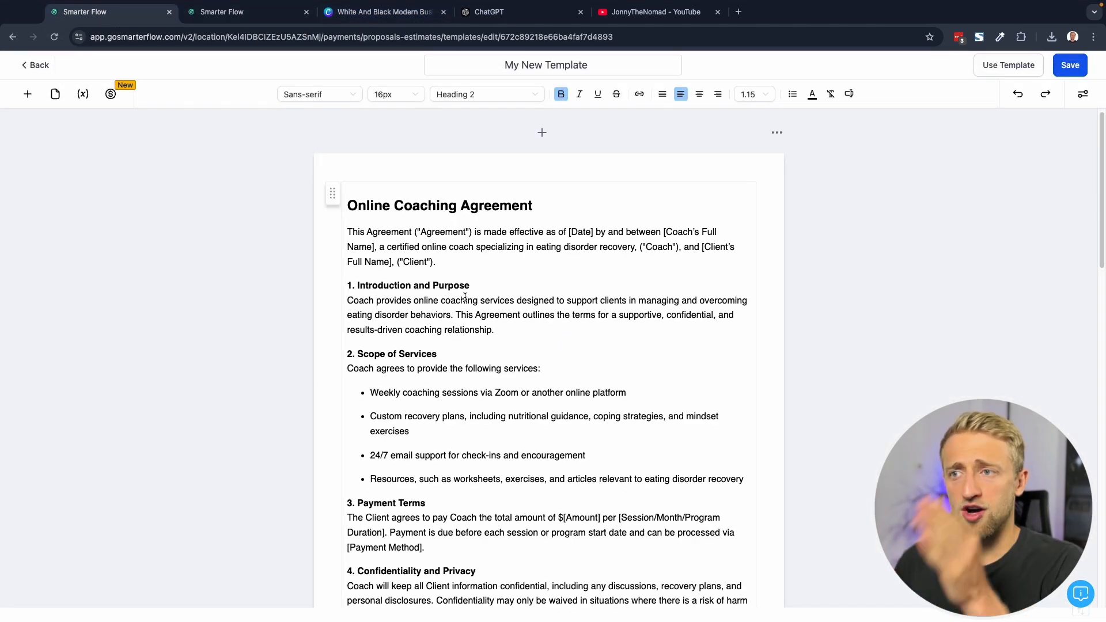
{"action": "scroll", "coordinate": [463, 309], "scroll_direction": "down", "scroll_amount": 5}
{"action": "scroll", "coordinate": [453, 380], "scroll_direction": "down", "scroll_amount": 5}
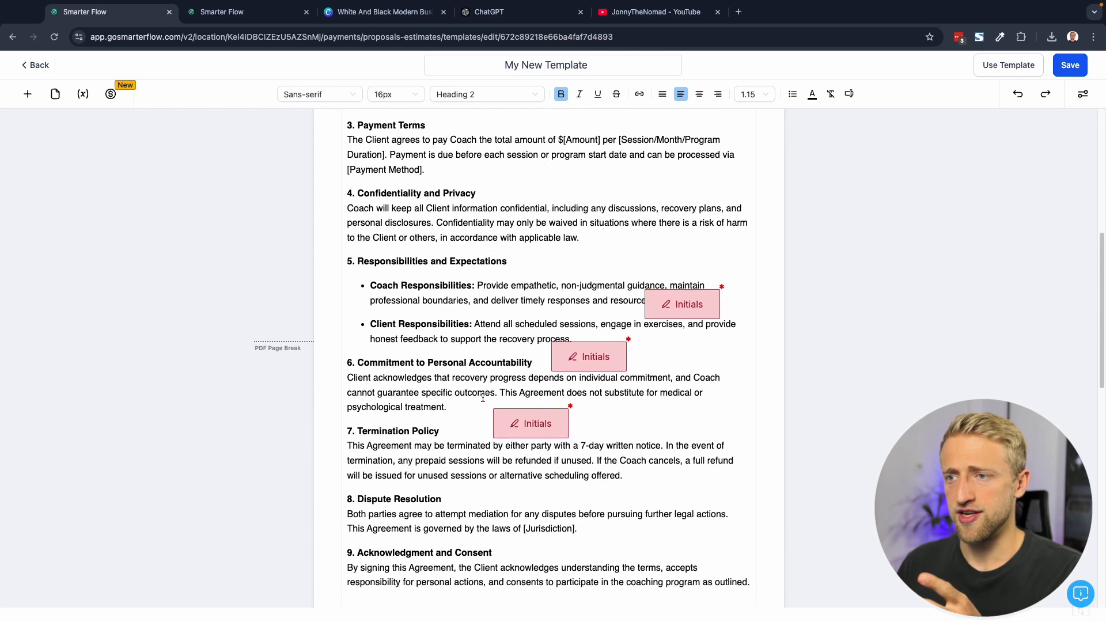
{"action": "scroll", "coordinate": [483, 294], "scroll_direction": "up", "scroll_amount": 10}
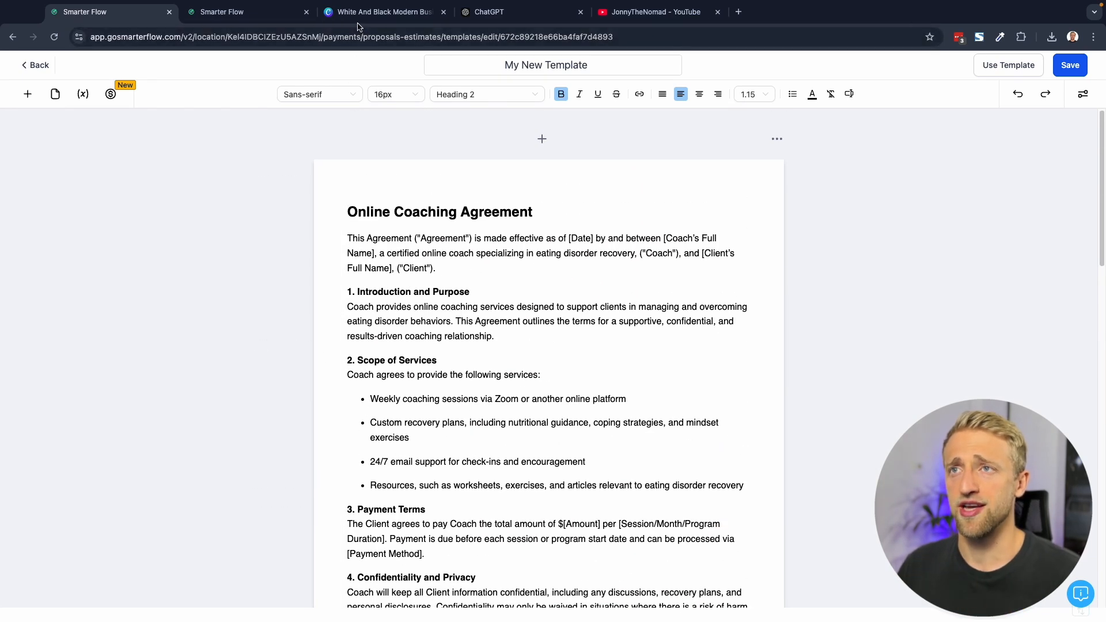
Switch back to the uploaded childcare contract template and look over its blank lines, overlapping clauses and signature lines.
{"action": "left_click", "coordinate": [241, 11]}
{"action": "scroll", "coordinate": [403, 262], "scroll_direction": "down", "scroll_amount": 1}
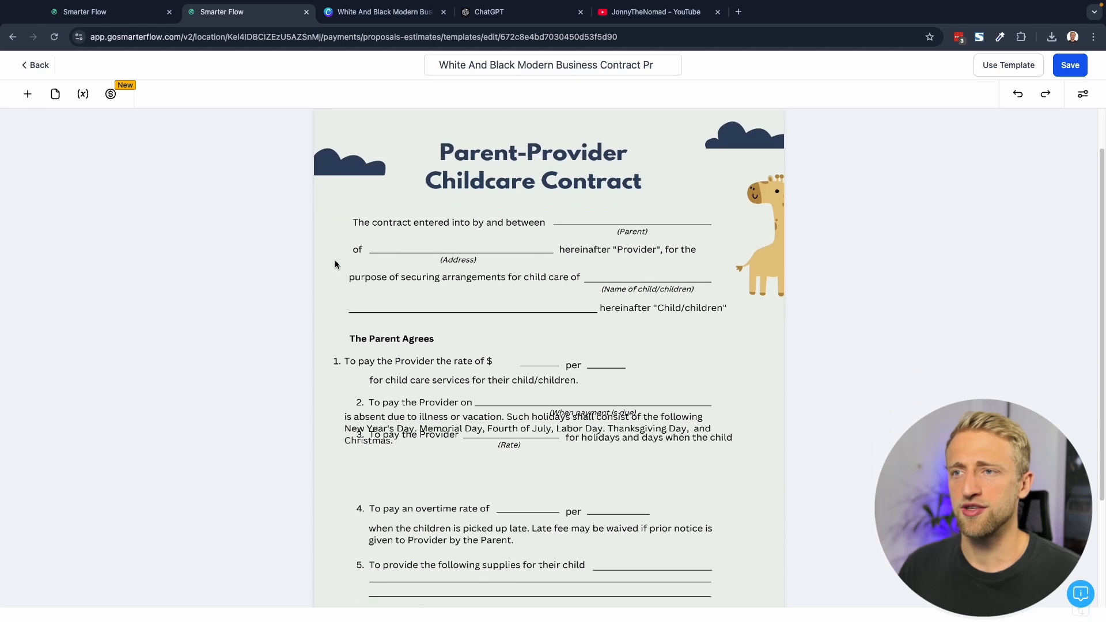
{"action": "scroll", "coordinate": [576, 432], "scroll_direction": "down", "scroll_amount": 3}
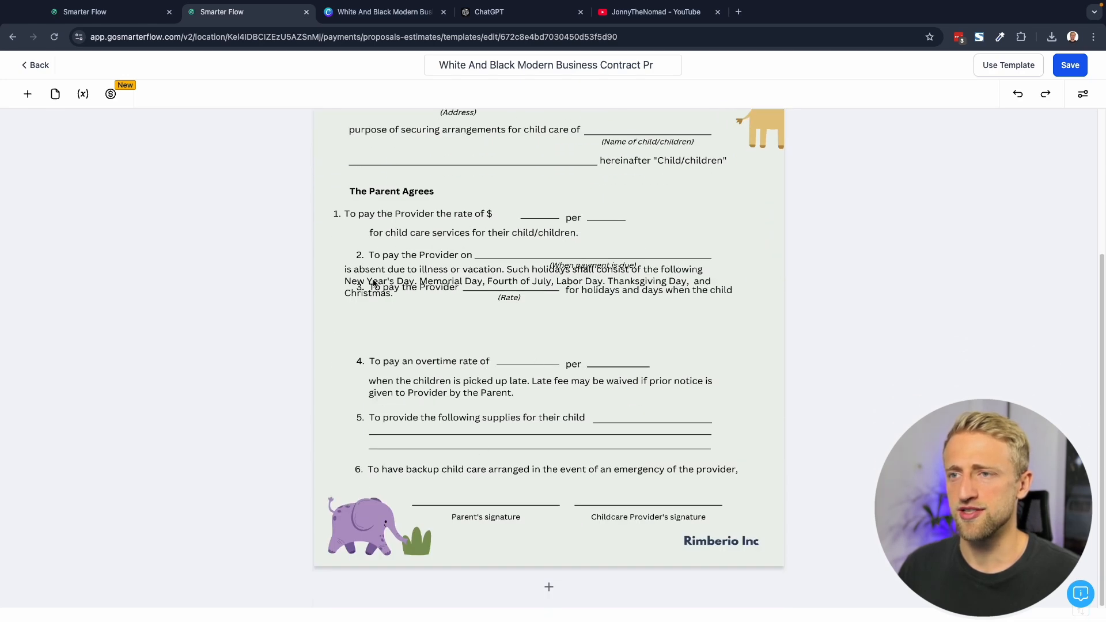
{"action": "left_click_drag", "start_coordinate": [356, 255], "coordinate": [533, 302]}
{"action": "left_click_drag", "start_coordinate": [686, 316], "coordinate": [441, 229]}
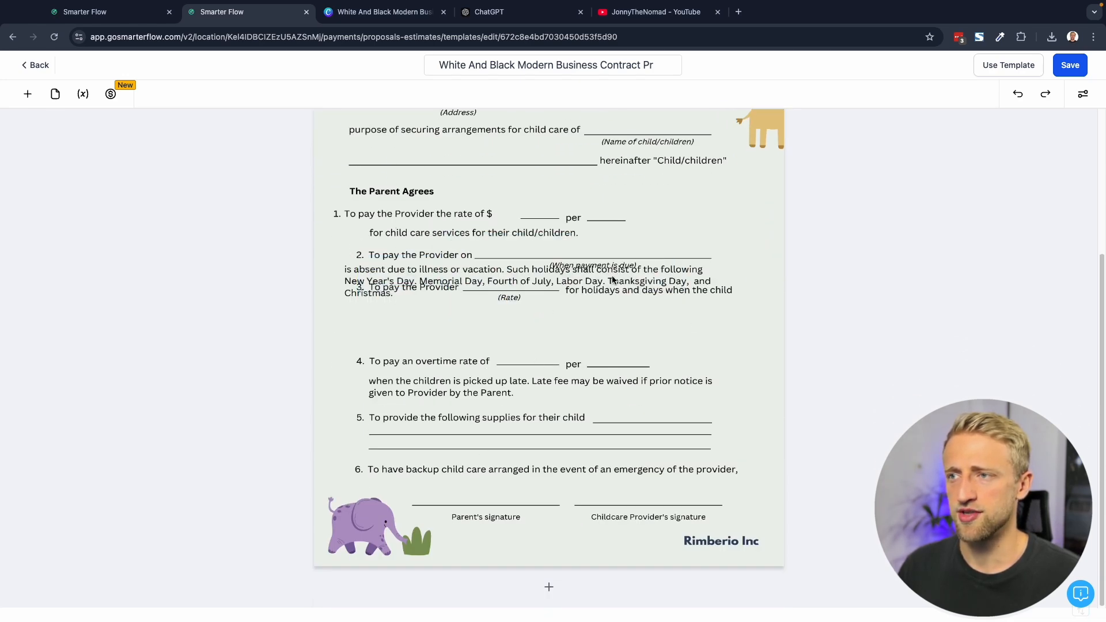
Try placing a text block on the childcare contract page and moving it down from the title.
{"action": "left_click", "coordinate": [28, 94]}
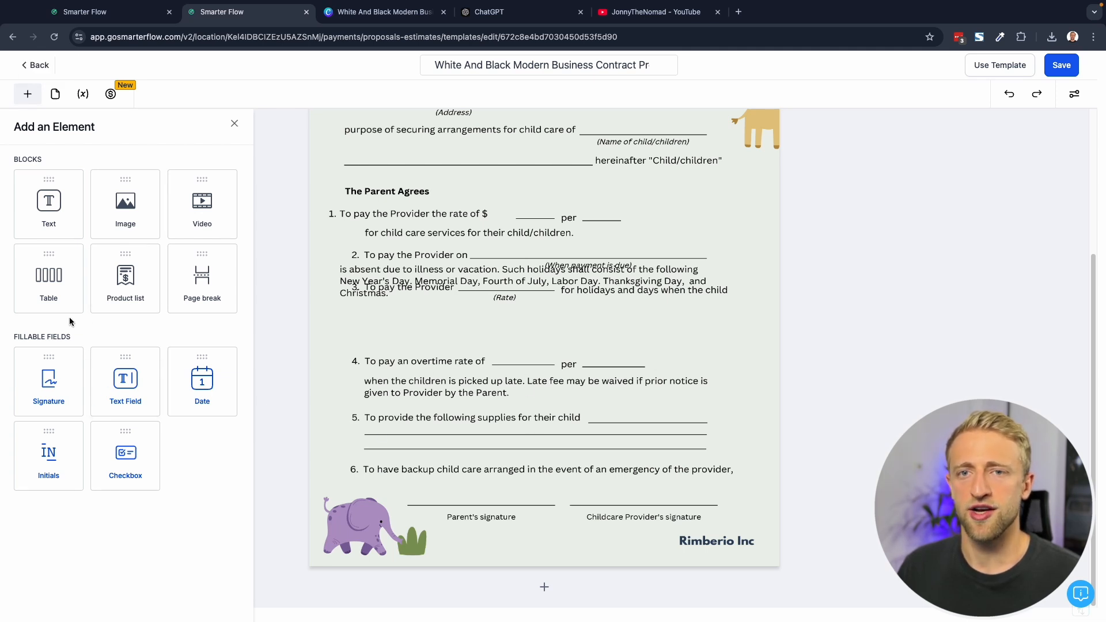
{"action": "left_click_drag", "start_coordinate": [56, 216], "coordinate": [503, 334]}
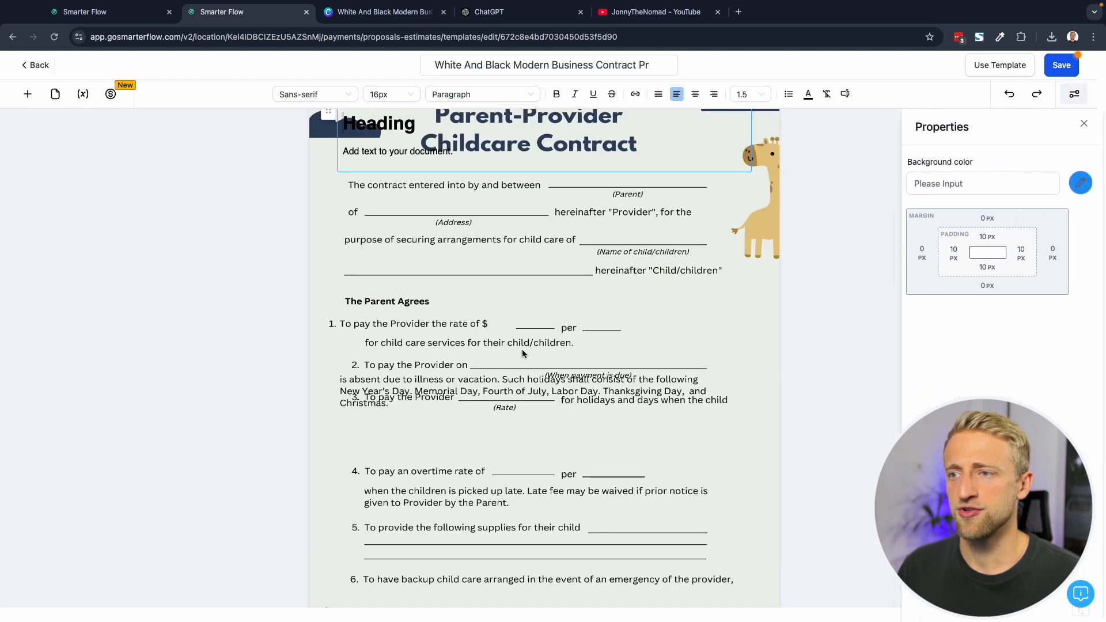
{"action": "scroll", "coordinate": [530, 334], "scroll_direction": "up", "scroll_amount": 2}
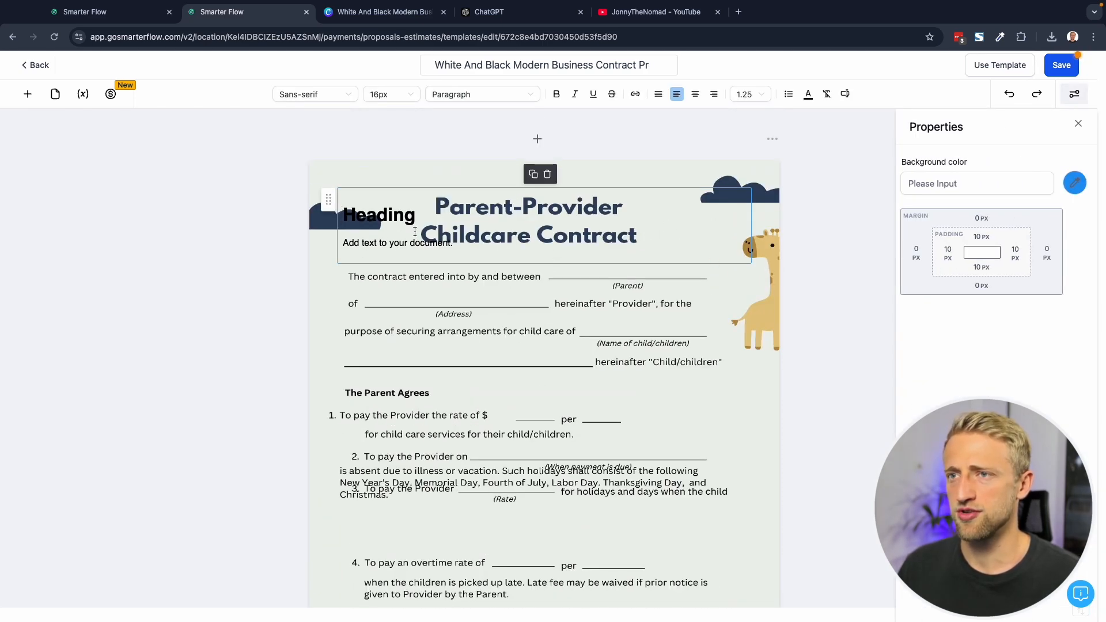
{"action": "left_click_drag", "start_coordinate": [322, 198], "coordinate": [338, 337]}
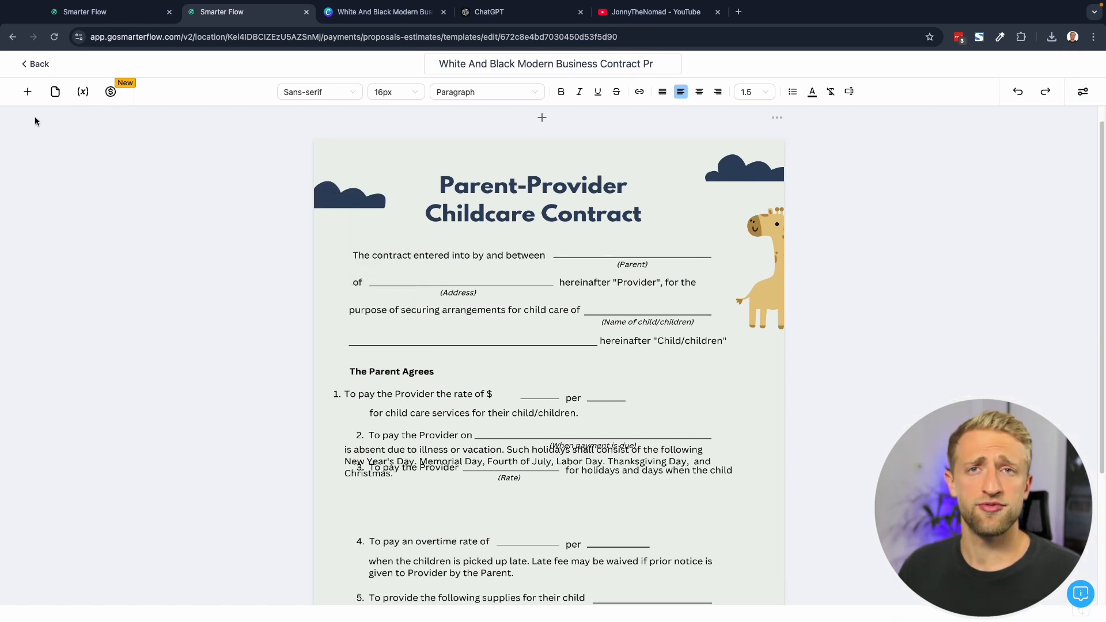
Place a fillable text field on the contract's Address line and insert the contact's Full Address value into it.
{"action": "left_click", "coordinate": [27, 92]}
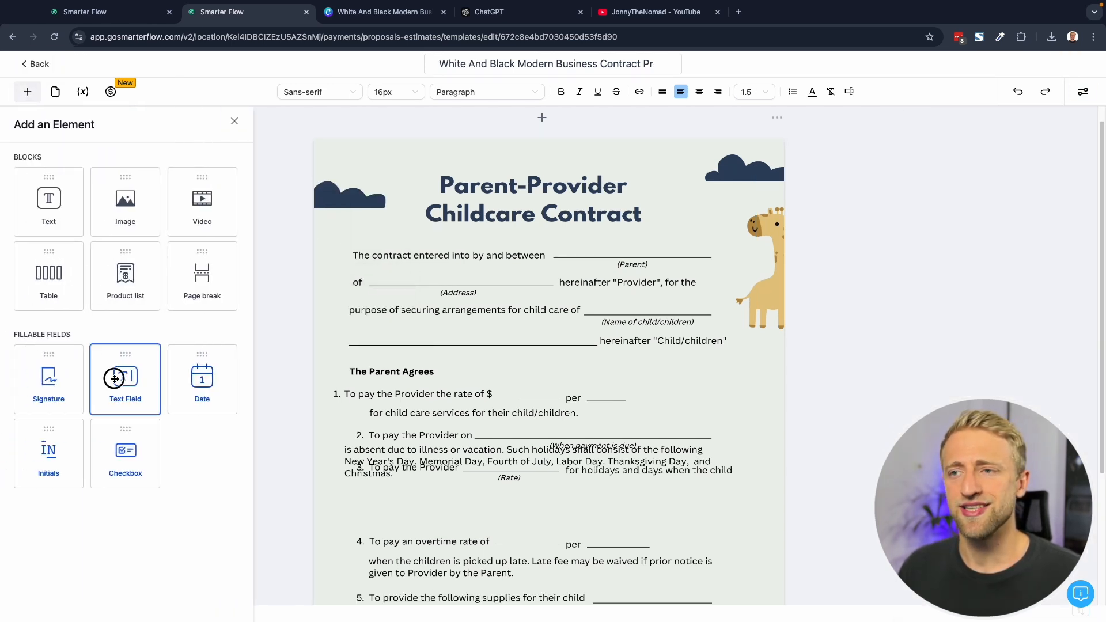
{"action": "left_click_drag", "start_coordinate": [114, 378], "coordinate": [553, 285]}
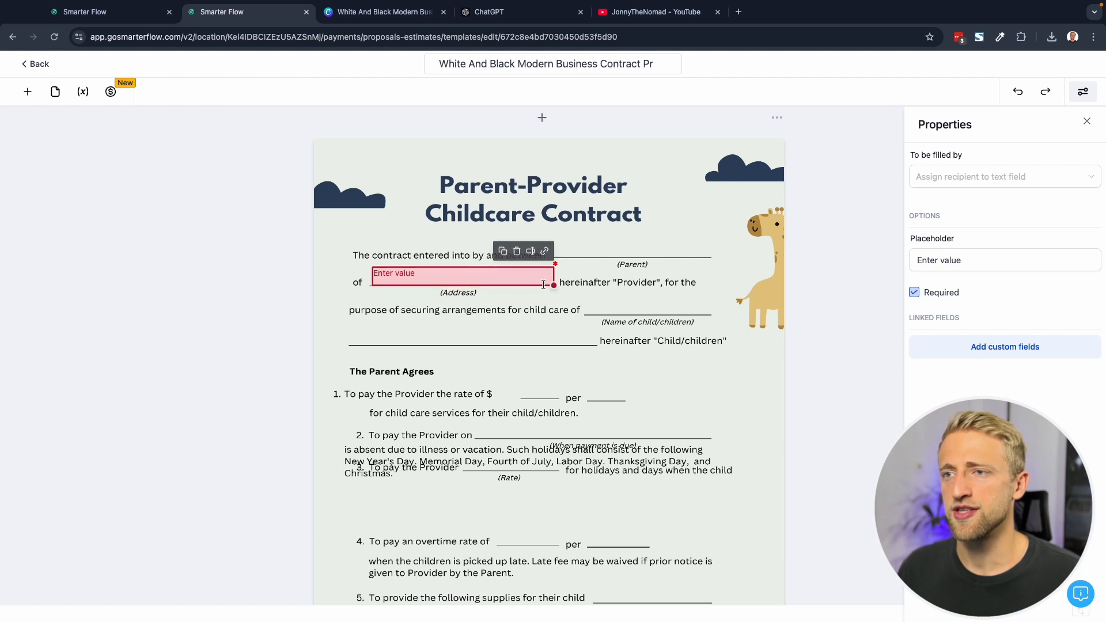
{"action": "left_click", "coordinate": [530, 251]}
{"action": "left_click", "coordinate": [469, 159]}
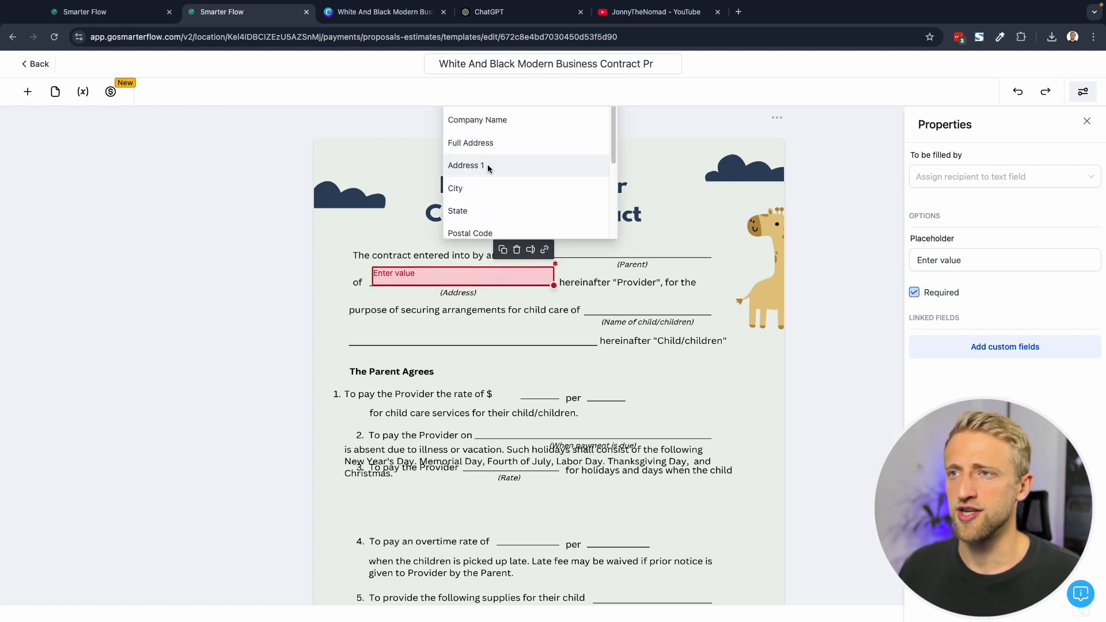
{"action": "left_click", "coordinate": [488, 145]}
{"action": "left_click", "coordinate": [425, 313]}
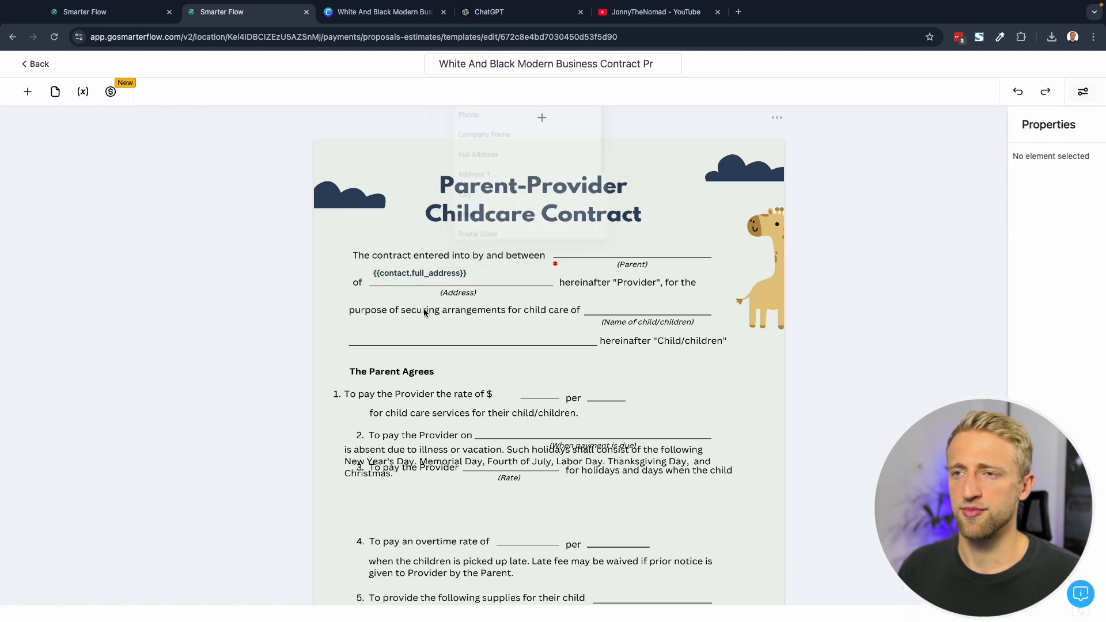
Nudge the full address field slightly so it lines up with the Address line.
{"action": "left_click", "coordinate": [454, 282]}
{"action": "left_click", "coordinate": [509, 276]}
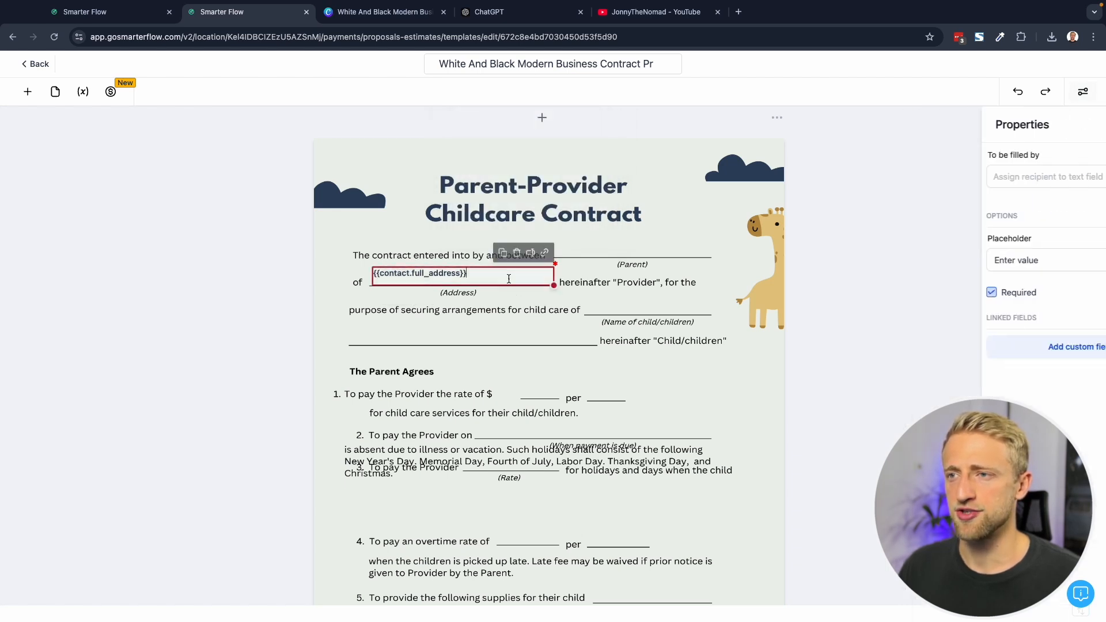
{"action": "left_click", "coordinate": [619, 253]}
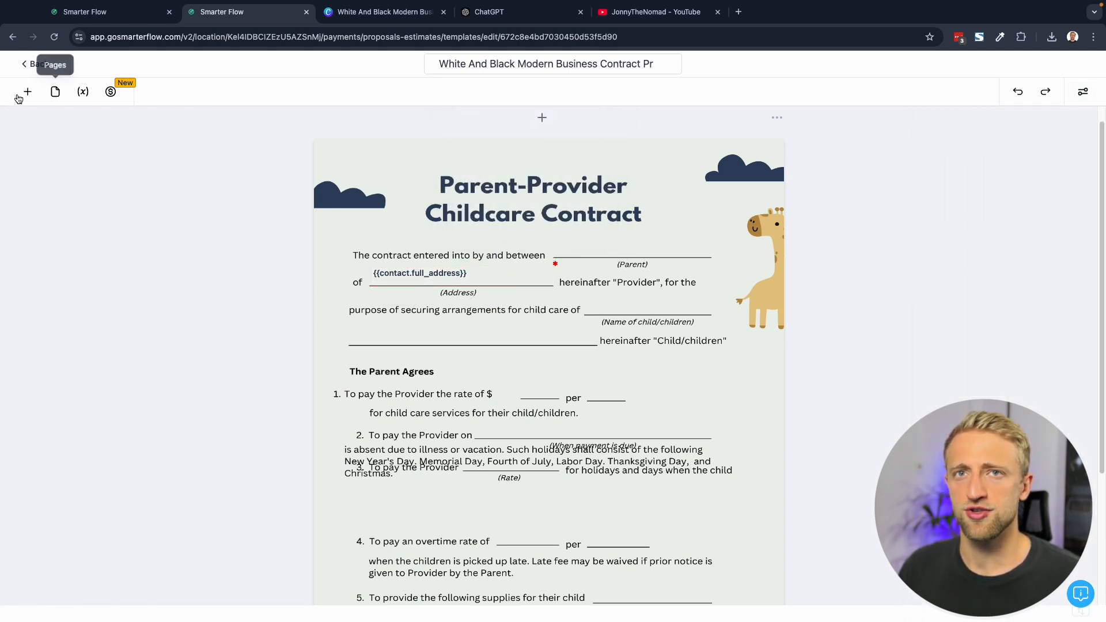
{"action": "left_click", "coordinate": [468, 269]}
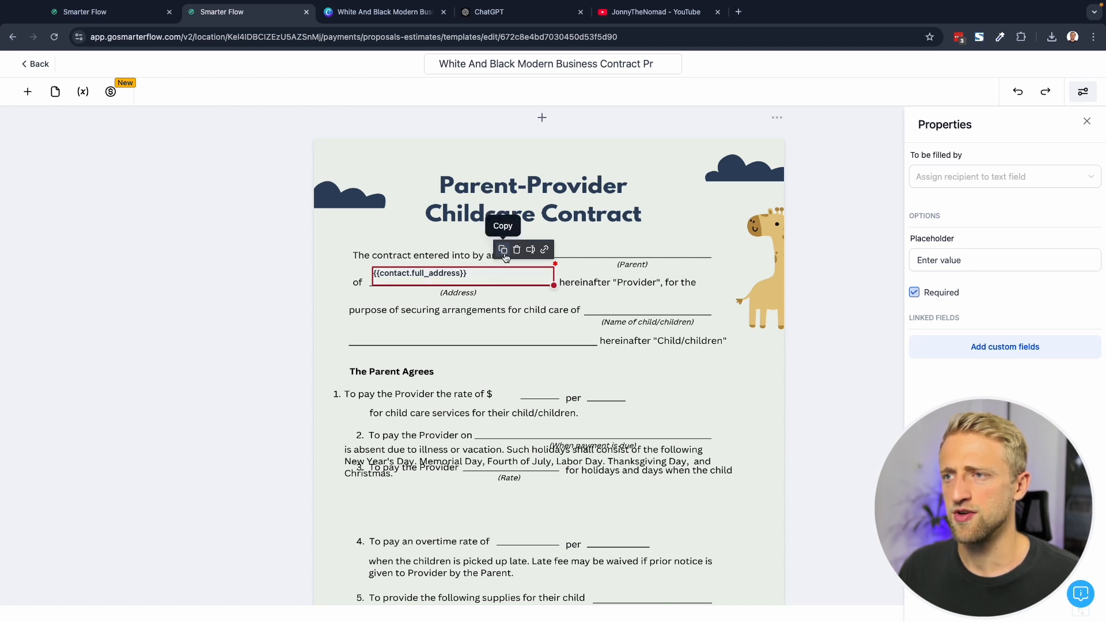
{"action": "left_click", "coordinate": [481, 308]}
{"action": "mouse_move", "coordinate": [479, 278]}
{"action": "left_mouse_down"}
{"action": "mouse_move", "coordinate": [493, 304]}
{"action": "mouse_move", "coordinate": [477, 279]}
{"action": "left_mouse_up"}
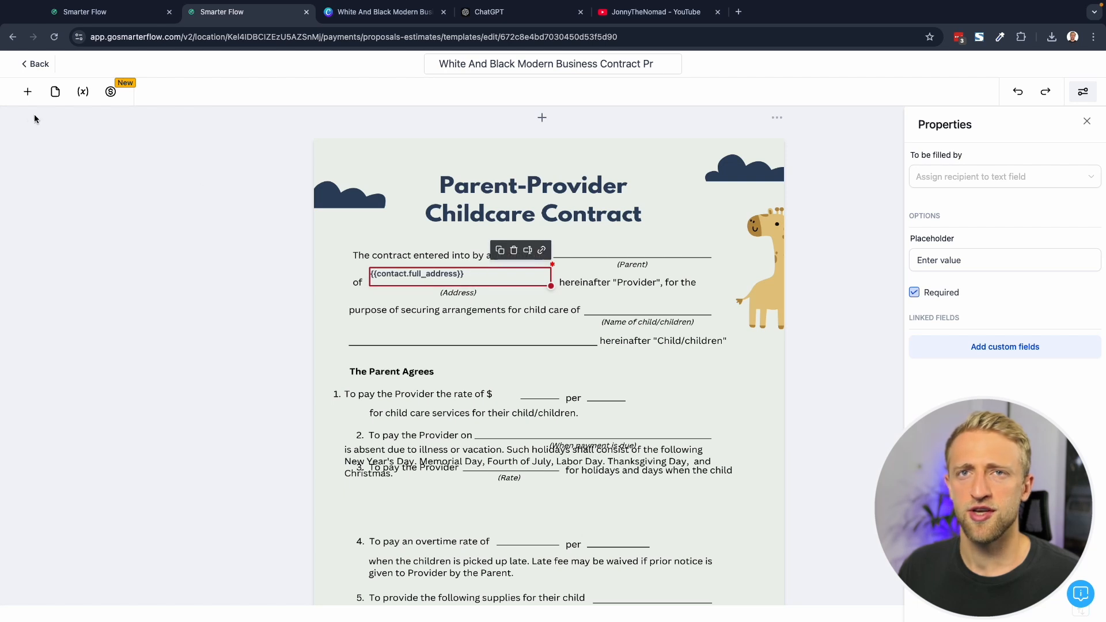
Add a second fillable text field on the Parent line of the contract.
{"action": "left_click", "coordinate": [27, 92]}
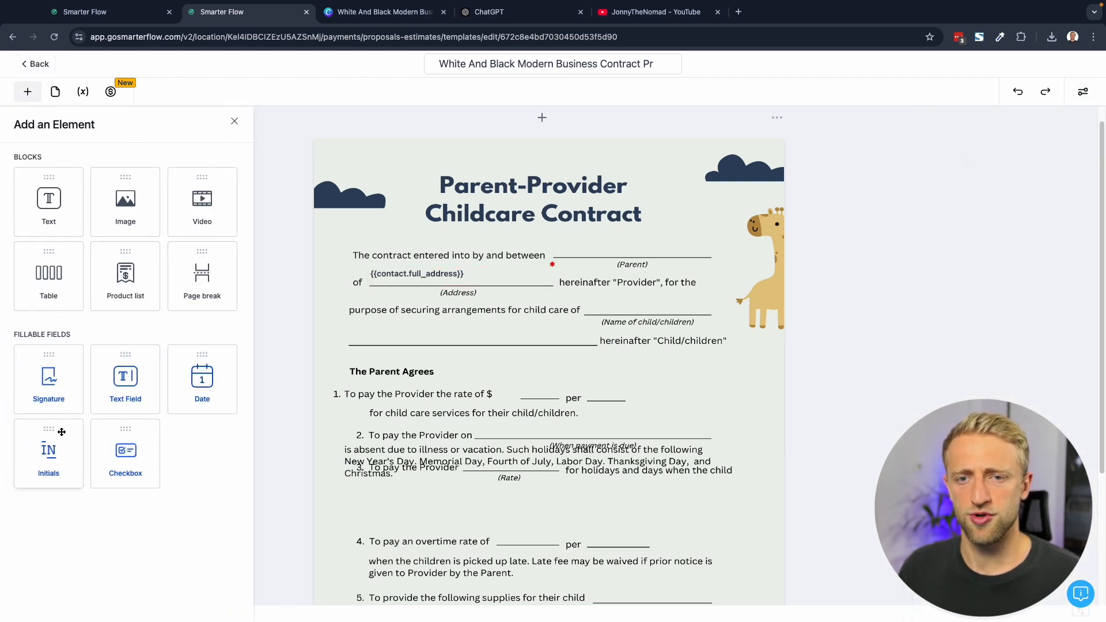
{"action": "left_click_drag", "start_coordinate": [125, 391], "coordinate": [407, 325]}
{"action": "left_click_drag", "start_coordinate": [230, 355], "coordinate": [676, 247]}
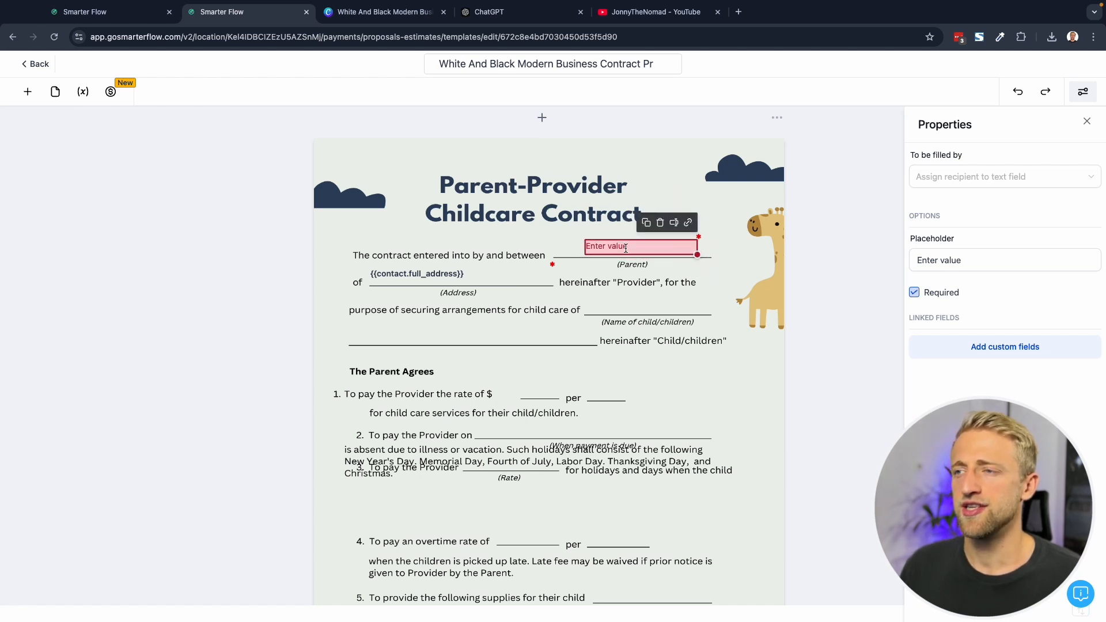
{"action": "left_click", "coordinate": [614, 264]}
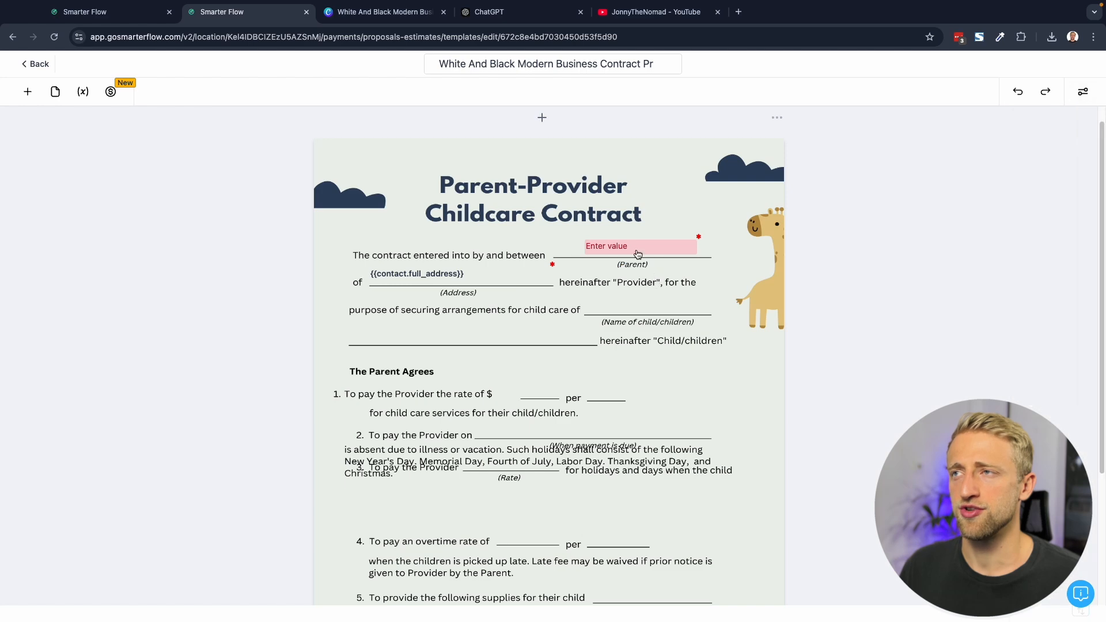
Look at the custom fields and custom values video on the YouTube channel page, and return to the contract template.
{"action": "left_click", "coordinate": [639, 12]}
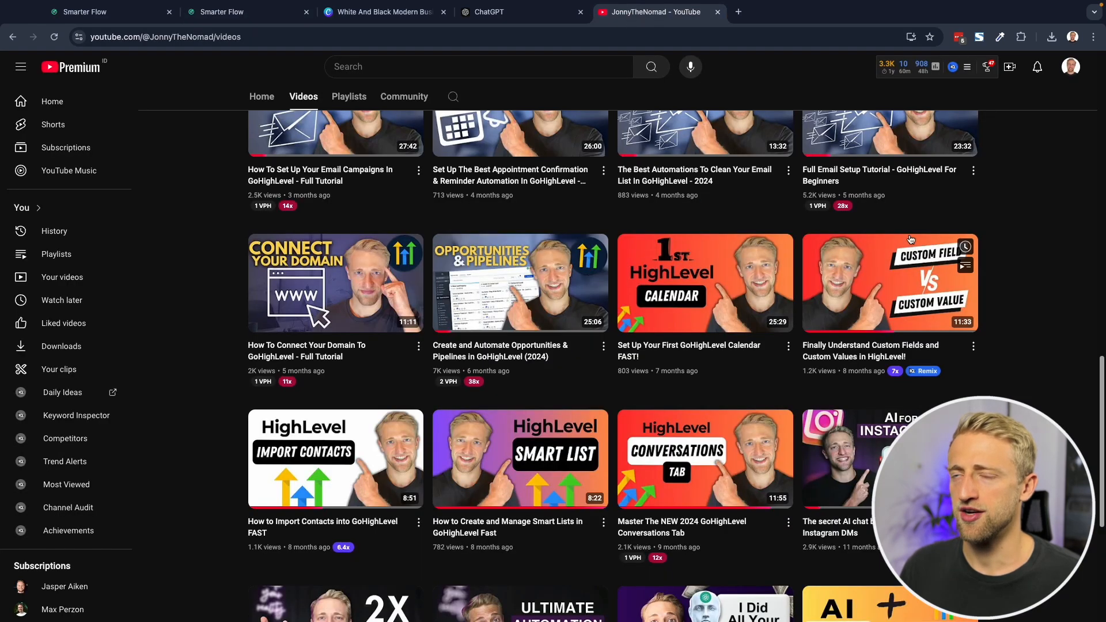
{"action": "left_click", "coordinate": [223, 12]}
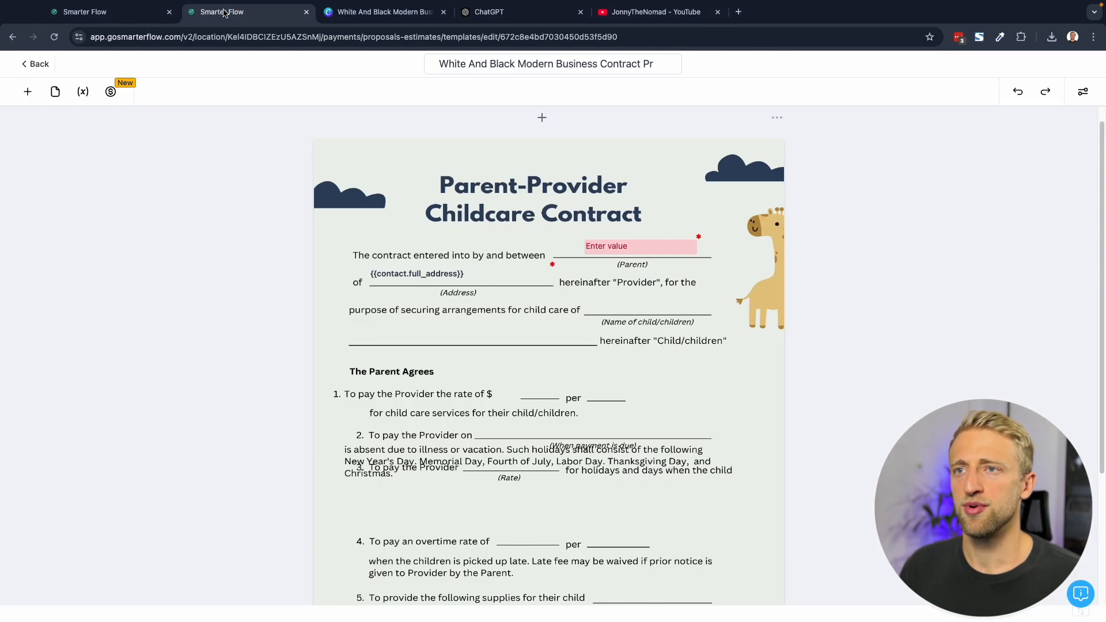
Open the contact Custom Fields groups as the value source for the Parent text field.
{"action": "left_click", "coordinate": [650, 246]}
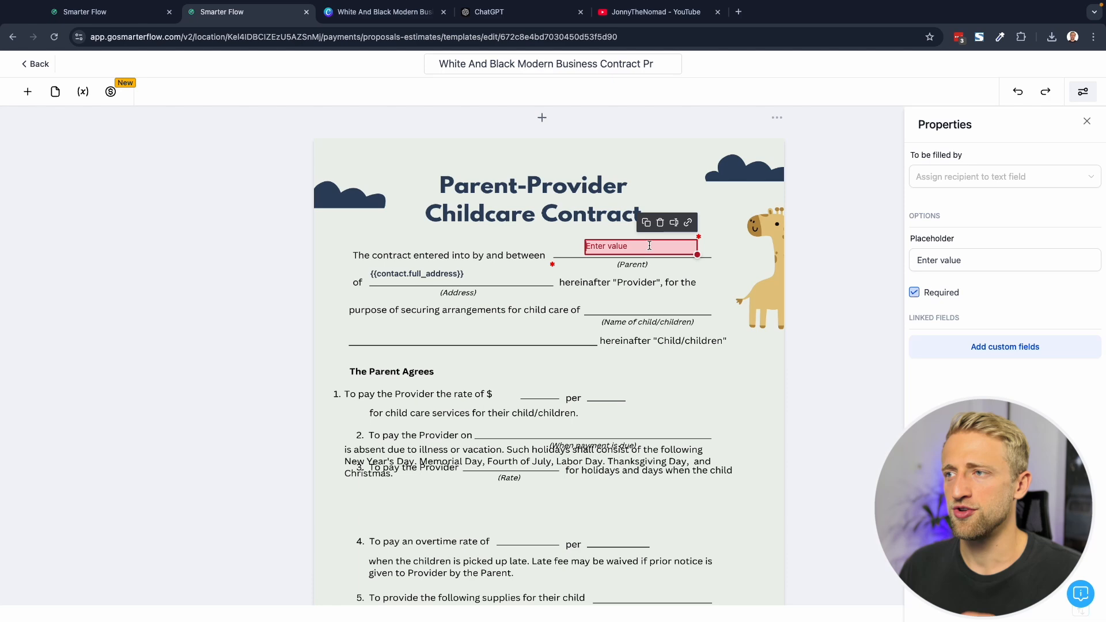
{"action": "left_click", "coordinate": [673, 223]}
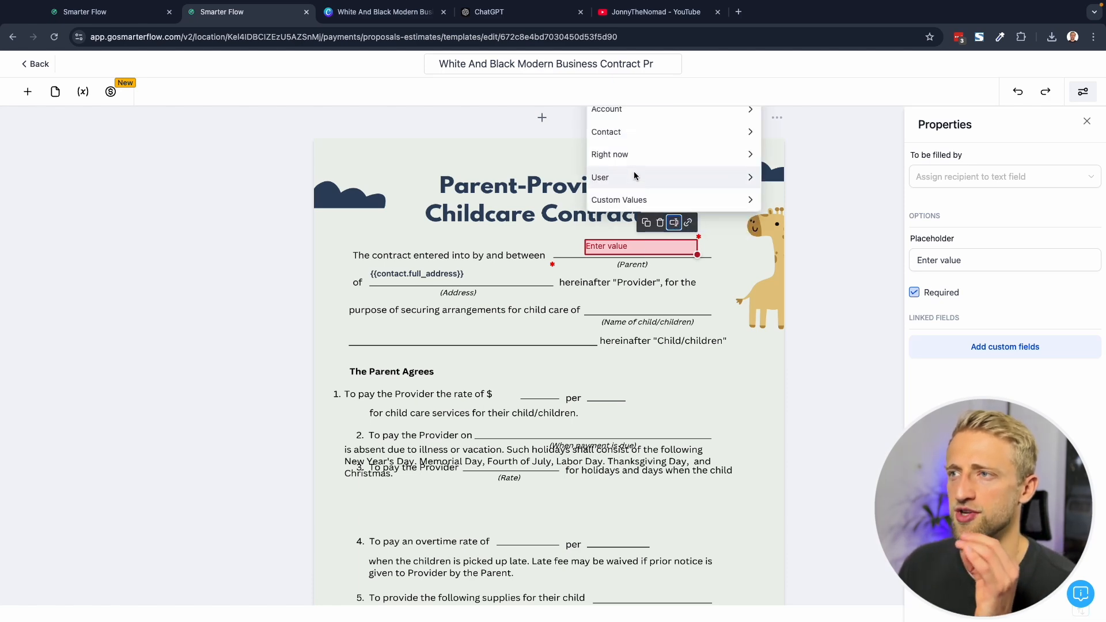
{"action": "left_click", "coordinate": [631, 131]}
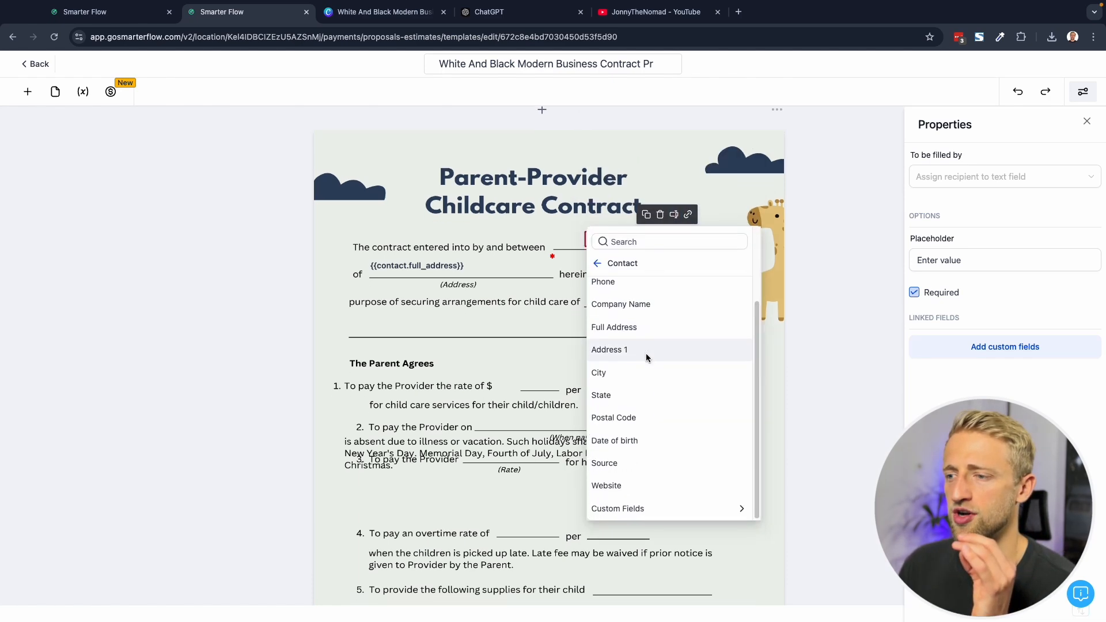
{"action": "scroll", "coordinate": [644, 354], "scroll_direction": "down", "scroll_amount": 2}
{"action": "scroll", "coordinate": [644, 355], "scroll_direction": "up", "scroll_amount": 3}
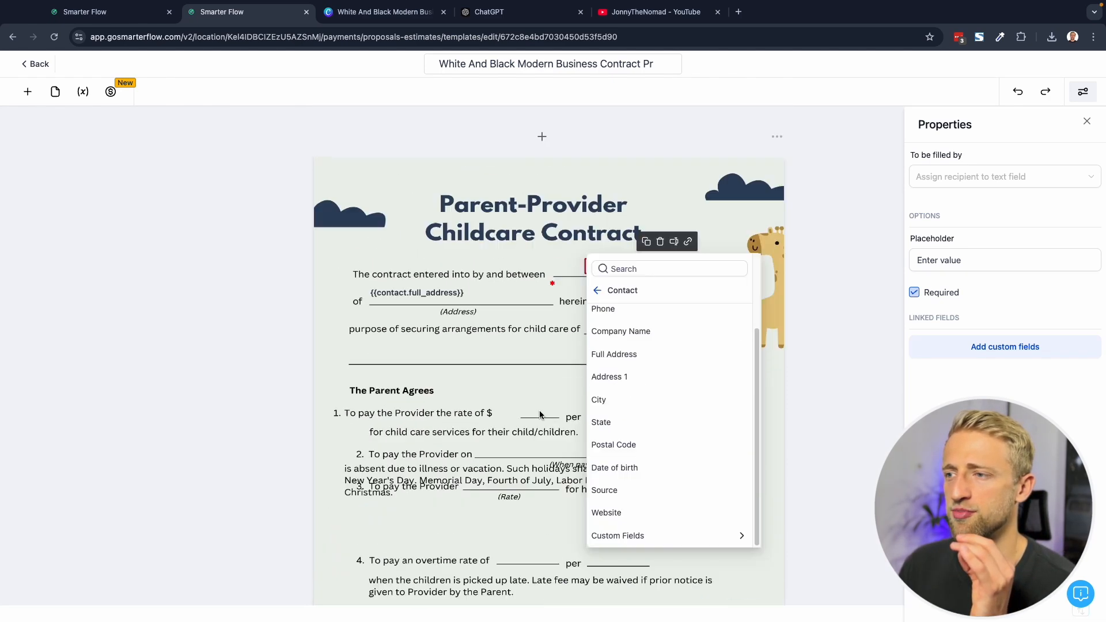
{"action": "left_click", "coordinate": [633, 543]}
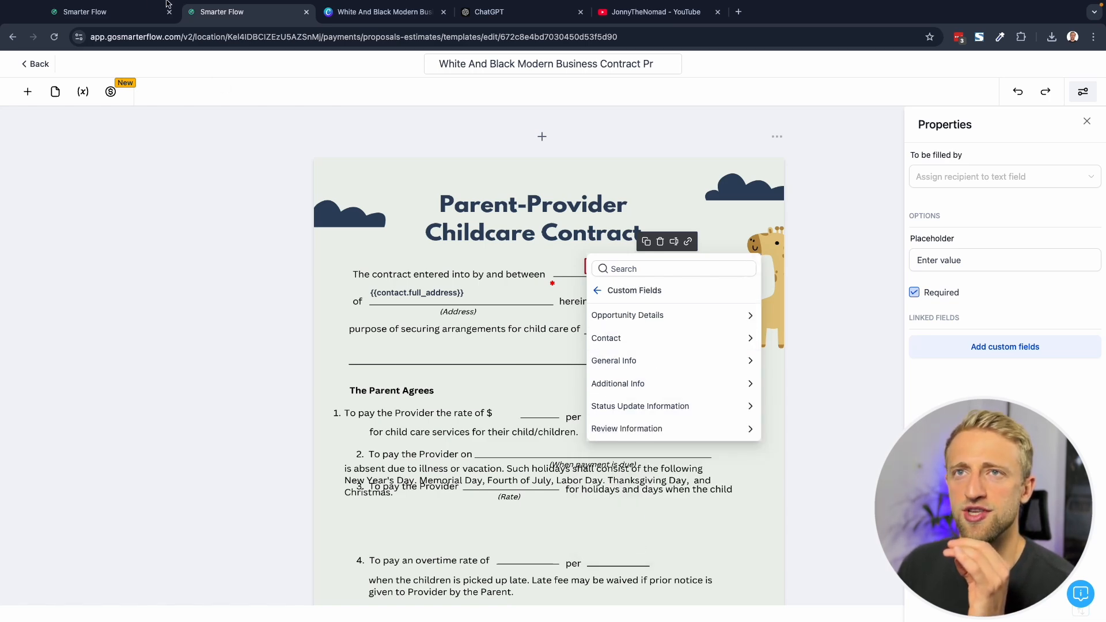
In the other Smarter Flow tab, open a contact's record from the Contacts list and examine its field groups with Contact collapsed.
{"action": "left_click", "coordinate": [128, 11]}
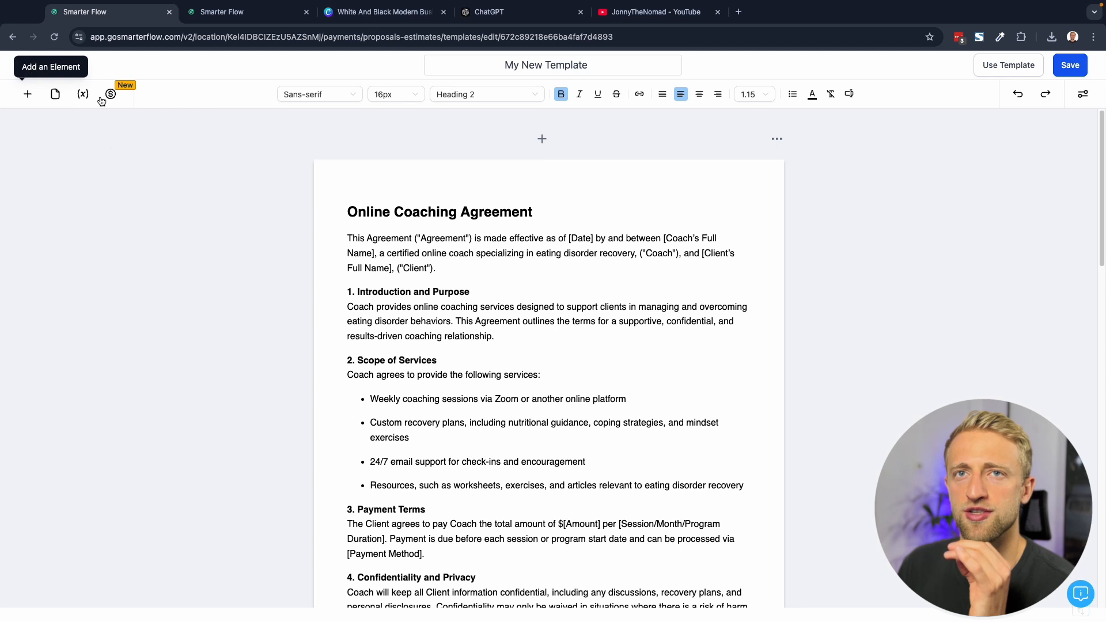
{"action": "left_click", "coordinate": [35, 67]}
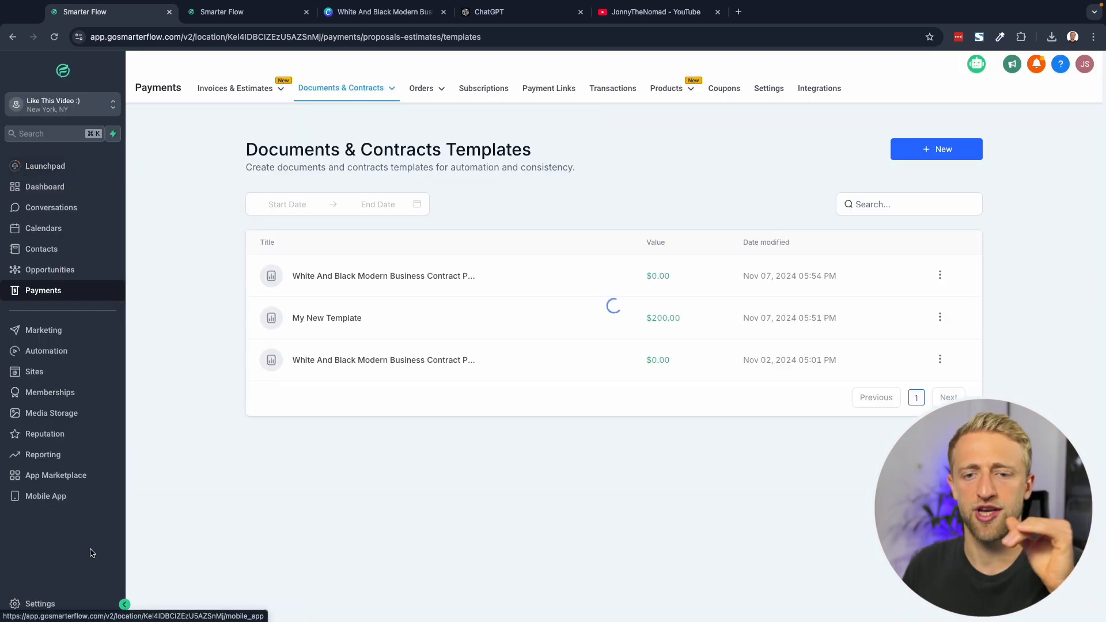
{"action": "left_click", "coordinate": [39, 253]}
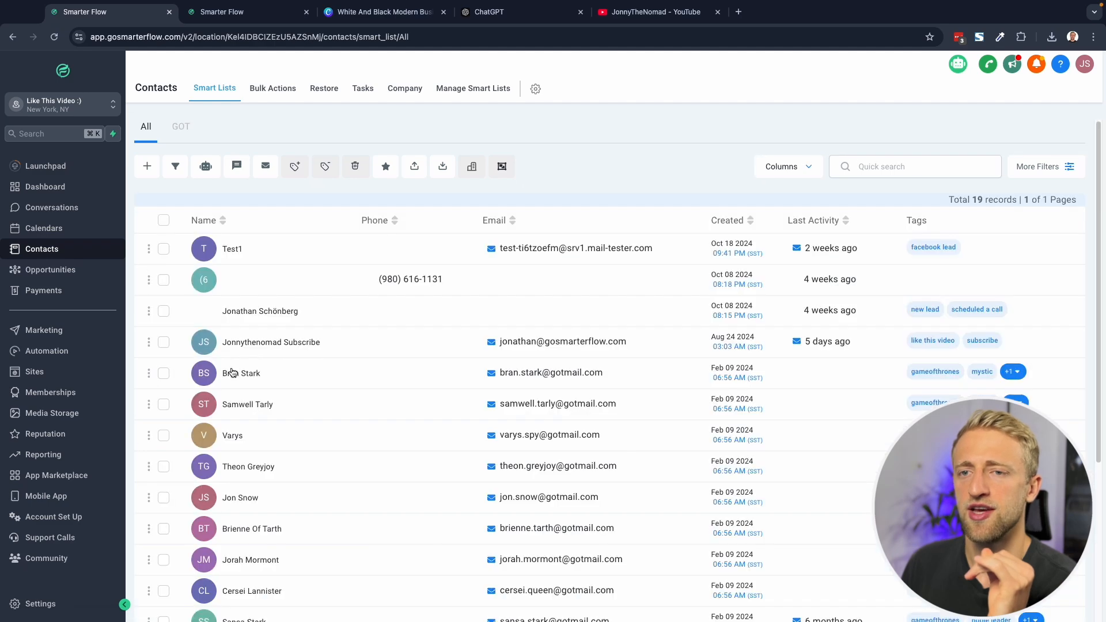
{"action": "left_click", "coordinate": [207, 346]}
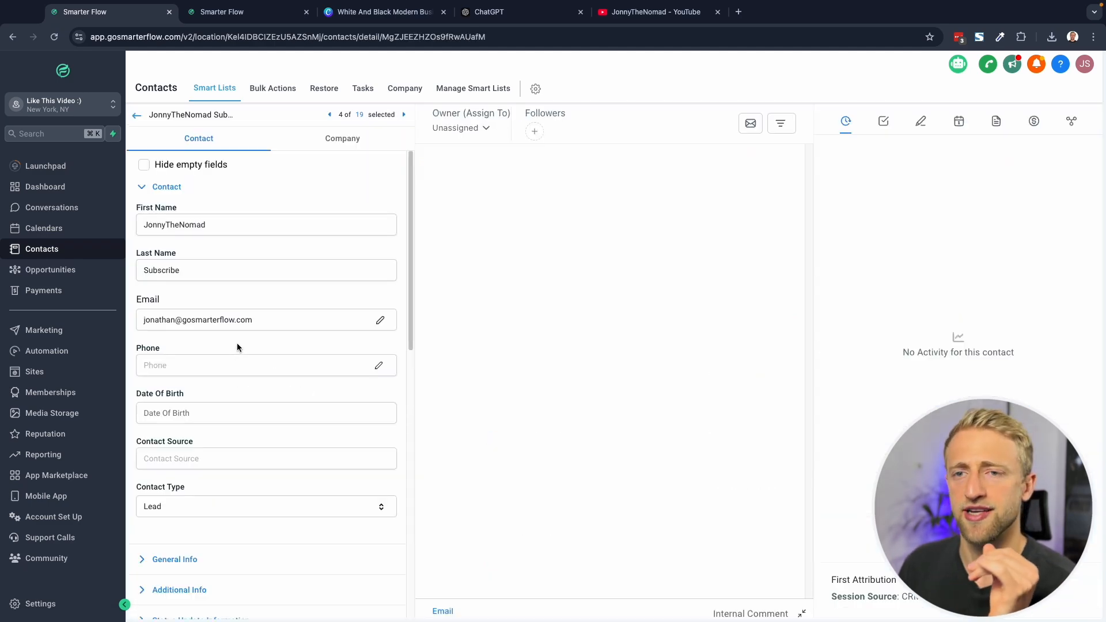
{"action": "left_click", "coordinate": [166, 188]}
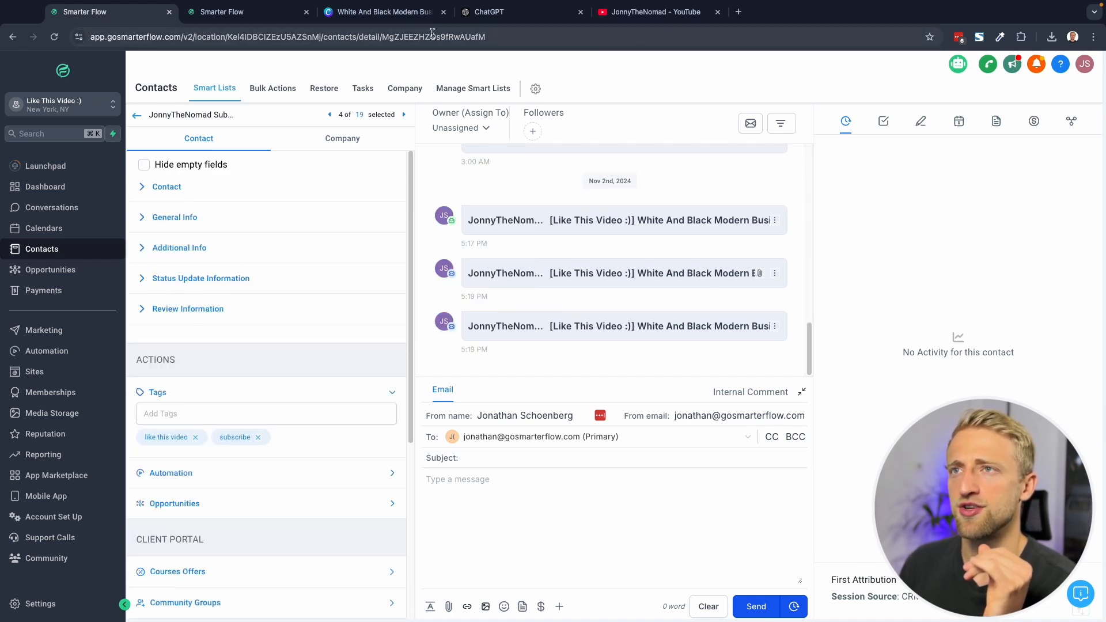
Return to the childcare contract template and insert the General Info Business Name value into the Parent text field.
{"action": "left_click", "coordinate": [234, 12]}
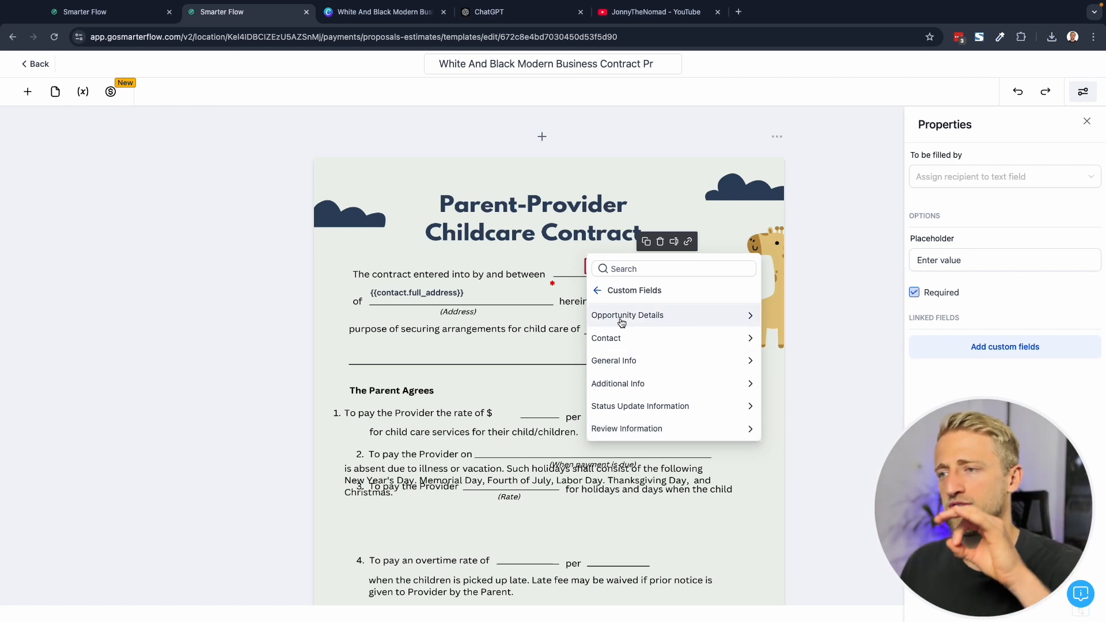
{"action": "left_click", "coordinate": [632, 368]}
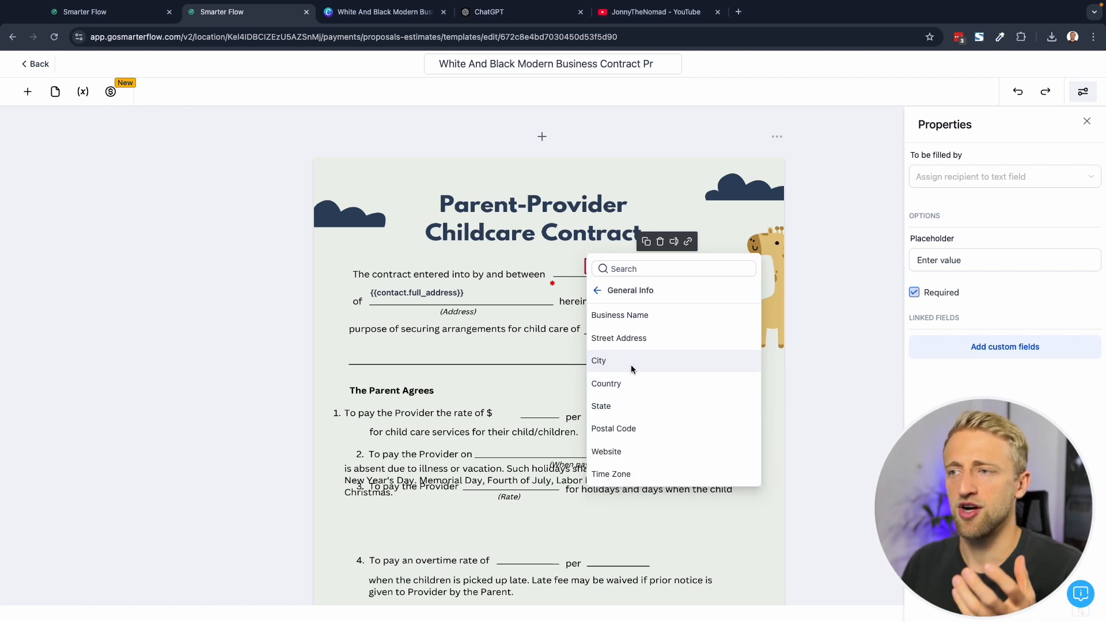
{"action": "scroll", "coordinate": [632, 369], "scroll_direction": "down", "scroll_amount": 1}
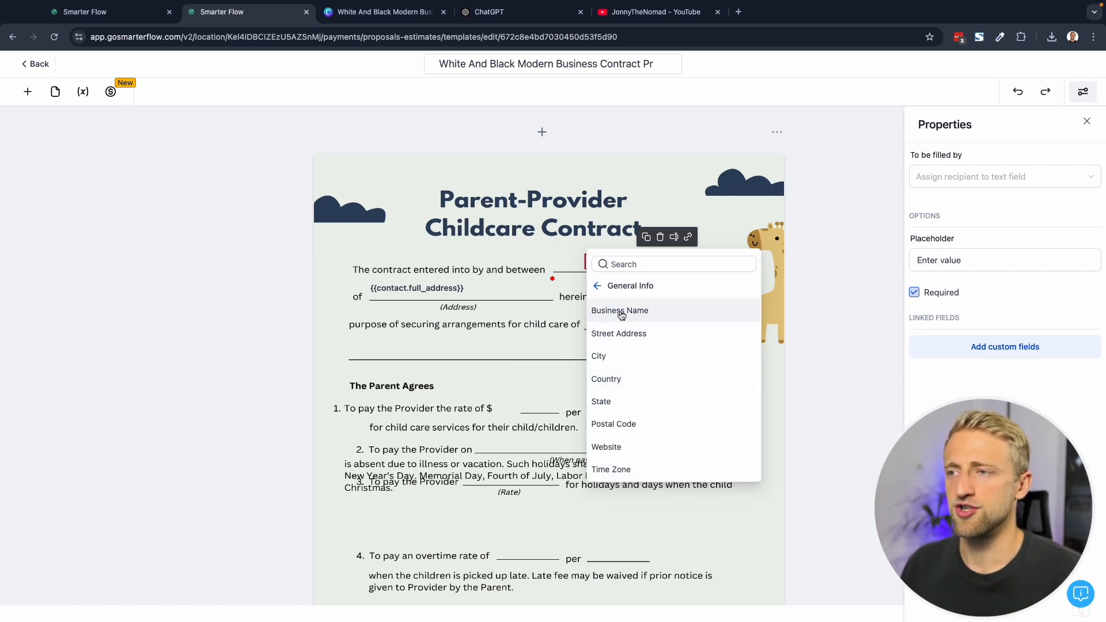
{"action": "left_click", "coordinate": [536, 244]}
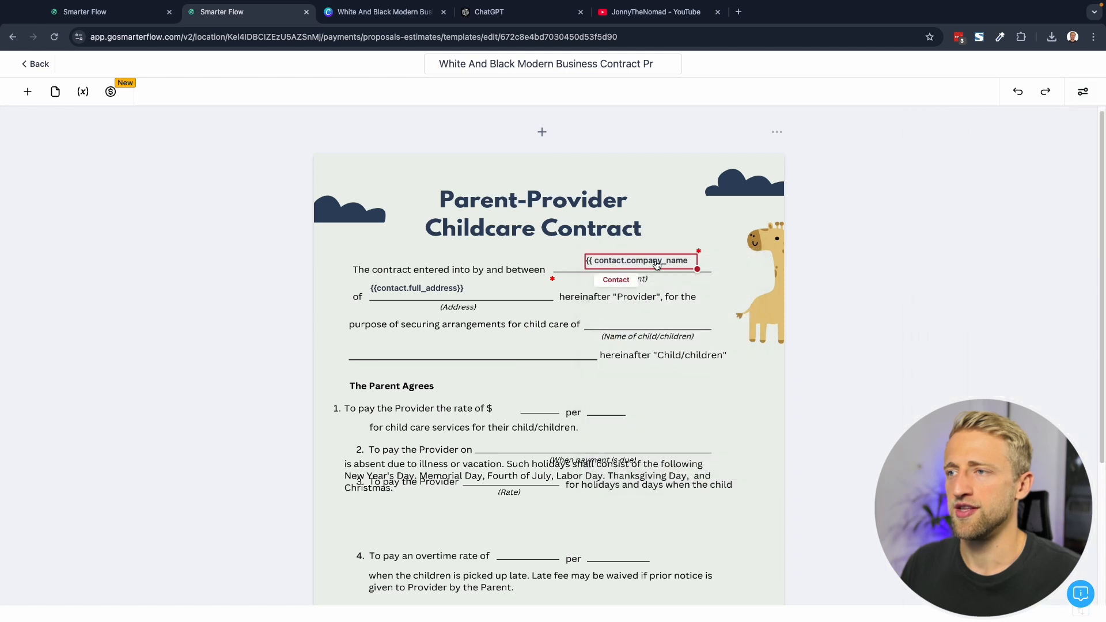
{"action": "left_click", "coordinate": [645, 267]}
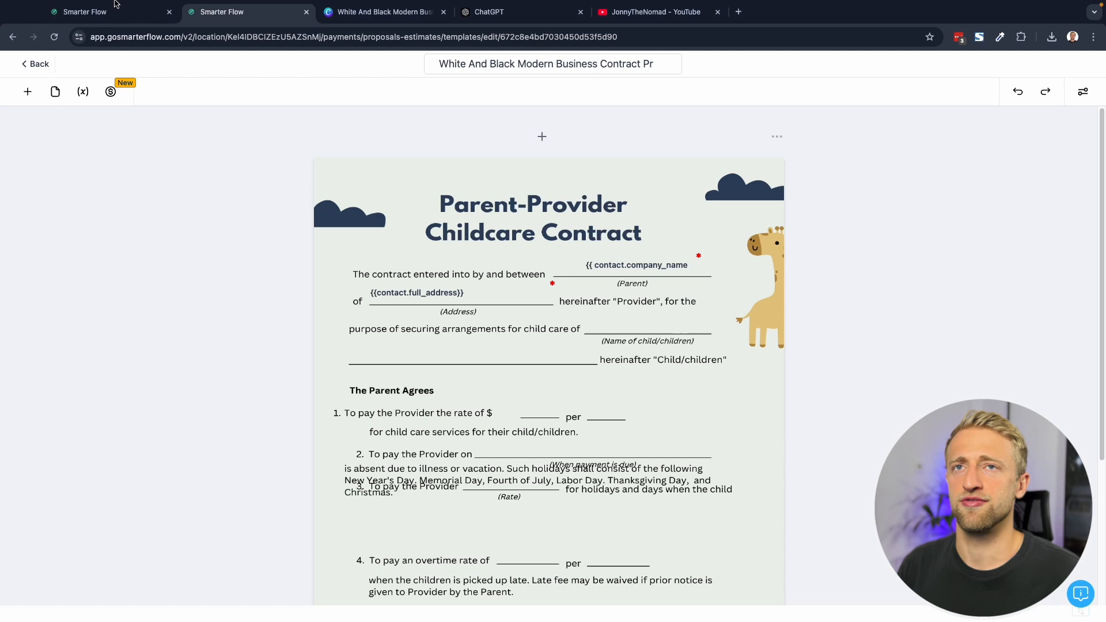
Leave the childcare contract template and create a new document from the My New Template contract template.
{"action": "left_click", "coordinate": [115, 5]}
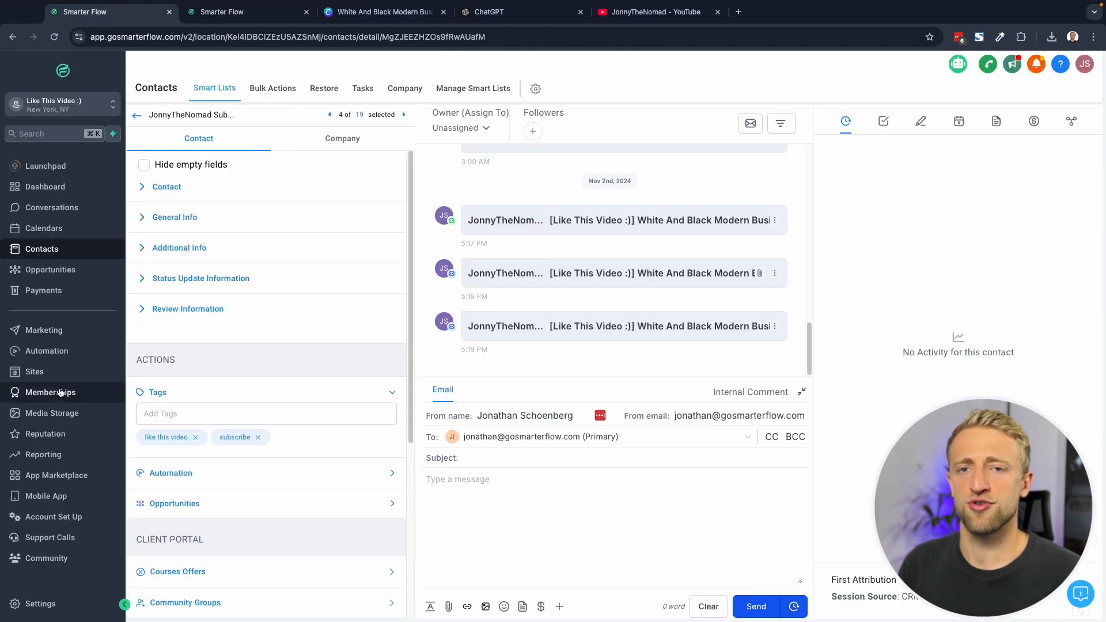
{"action": "left_click", "coordinate": [215, 13]}
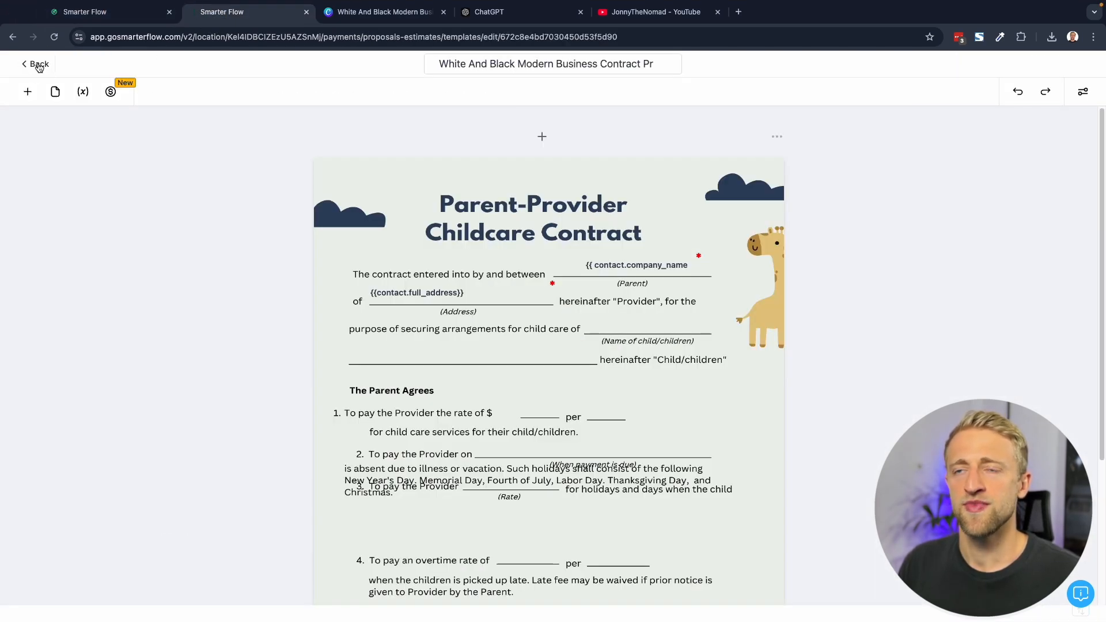
{"action": "left_click", "coordinate": [38, 65]}
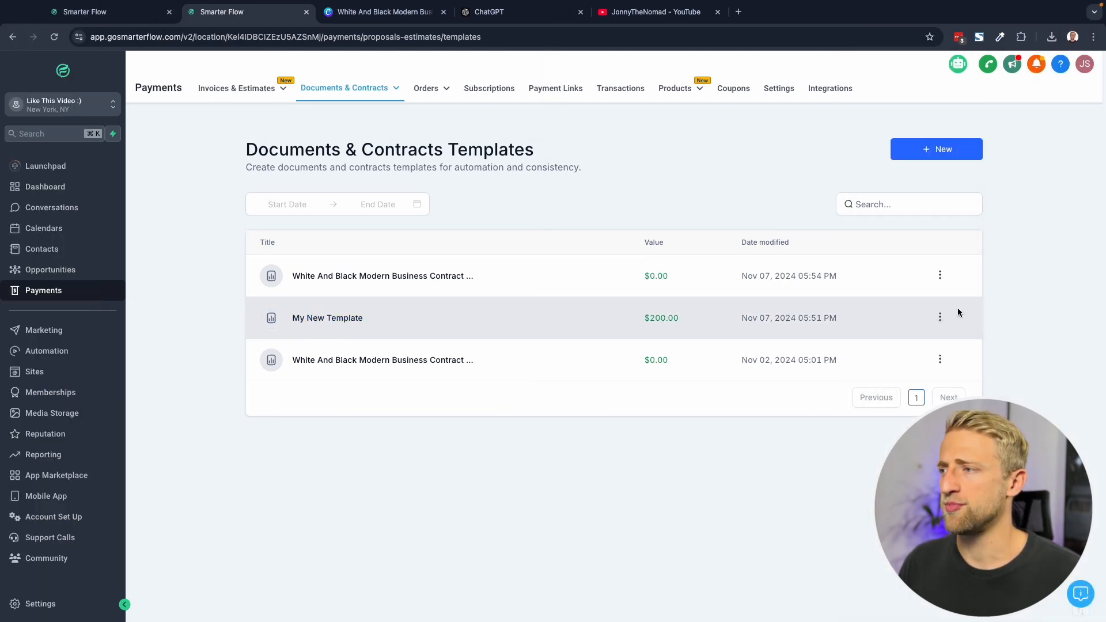
{"action": "left_click", "coordinate": [940, 317]}
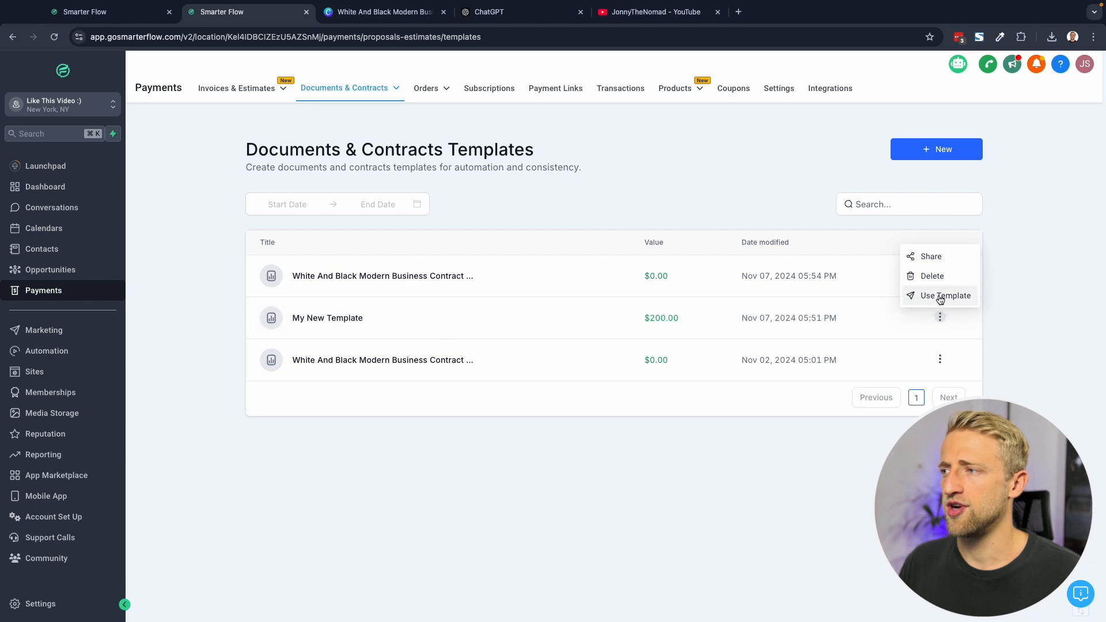
{"action": "left_click", "coordinate": [939, 297]}
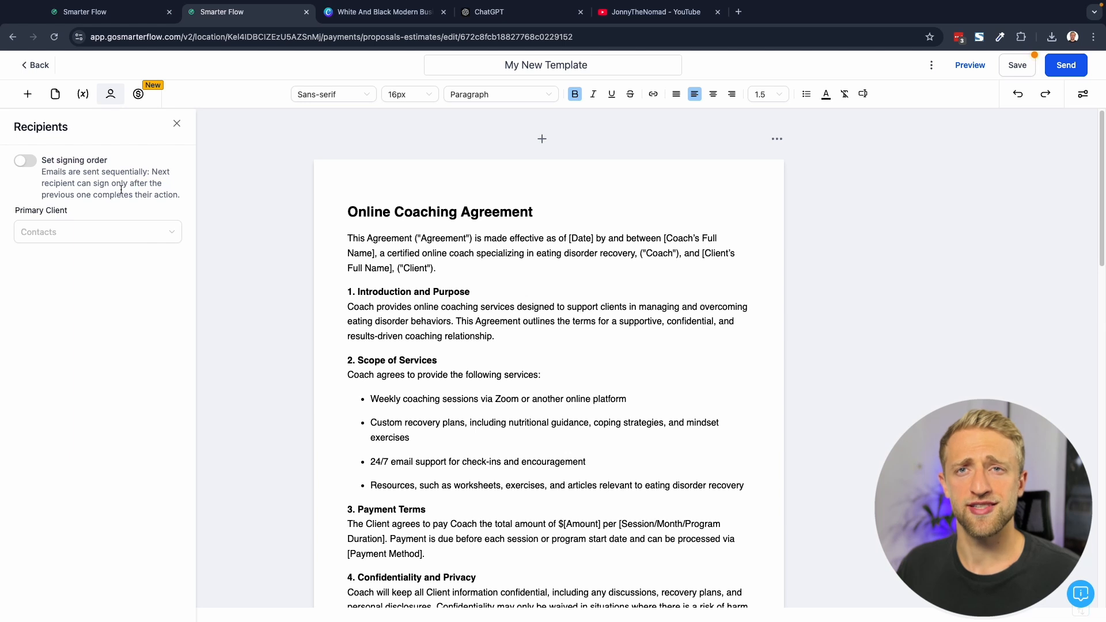
Turn on the signing order and set the subscriber contact as the document's primary client.
{"action": "left_click", "coordinate": [22, 165]}
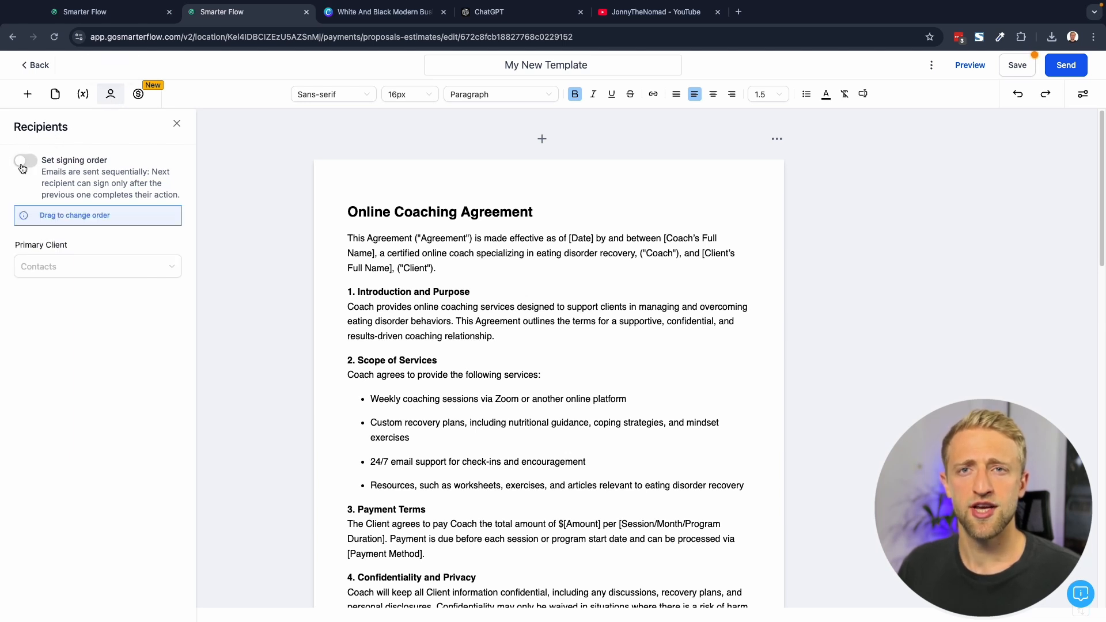
{"action": "left_click", "coordinate": [69, 267]}
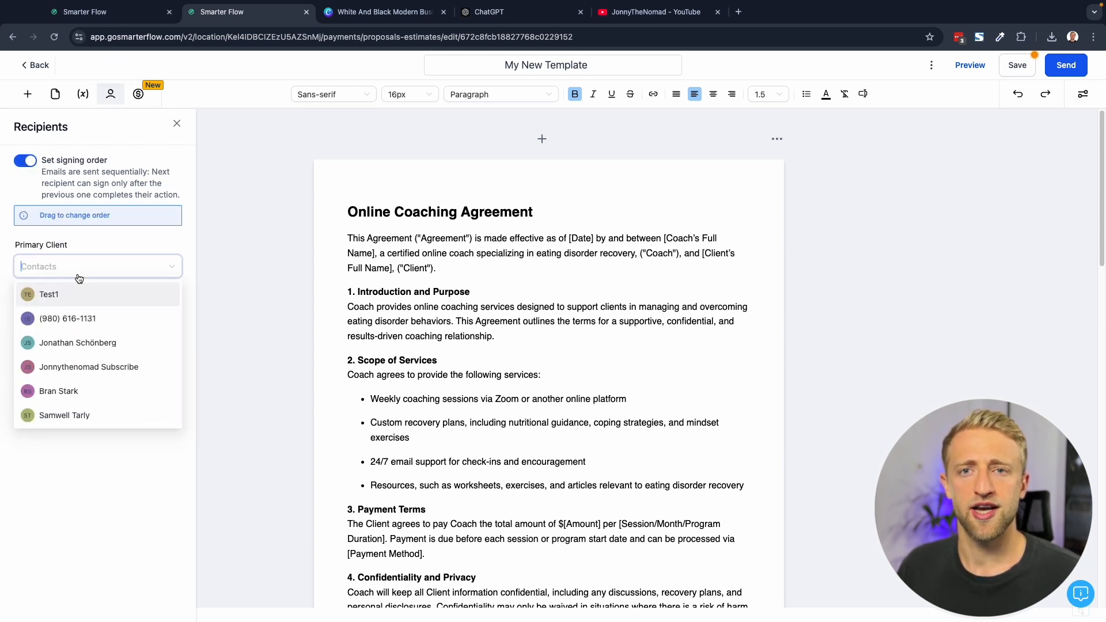
{"action": "left_click", "coordinate": [81, 368]}
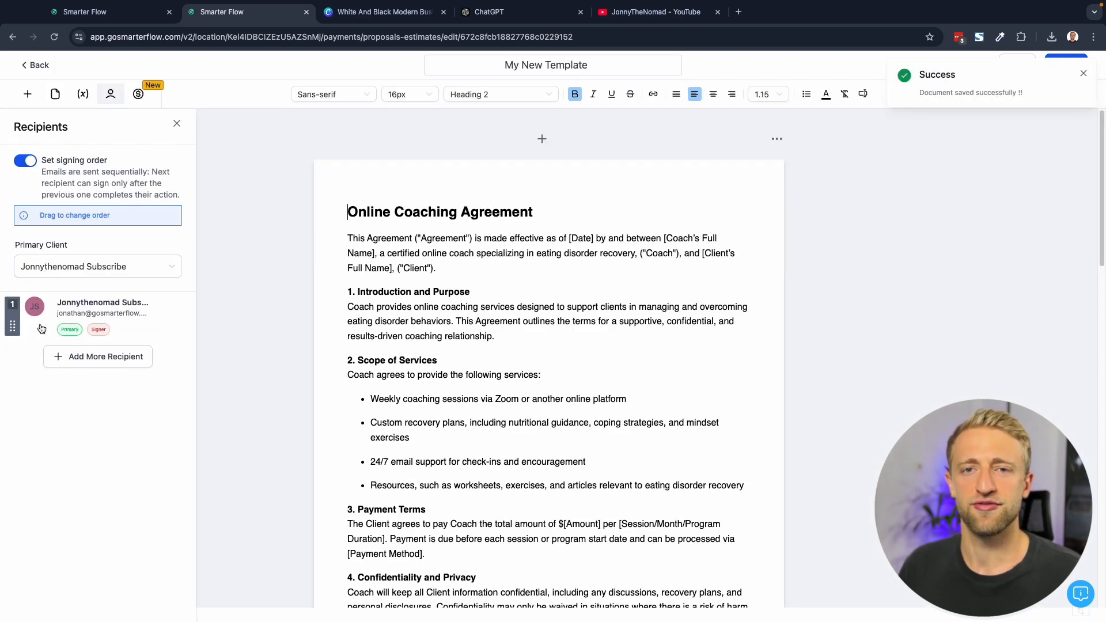
Add a second recipient to the document from the list of all clients.
{"action": "left_click", "coordinate": [83, 358]}
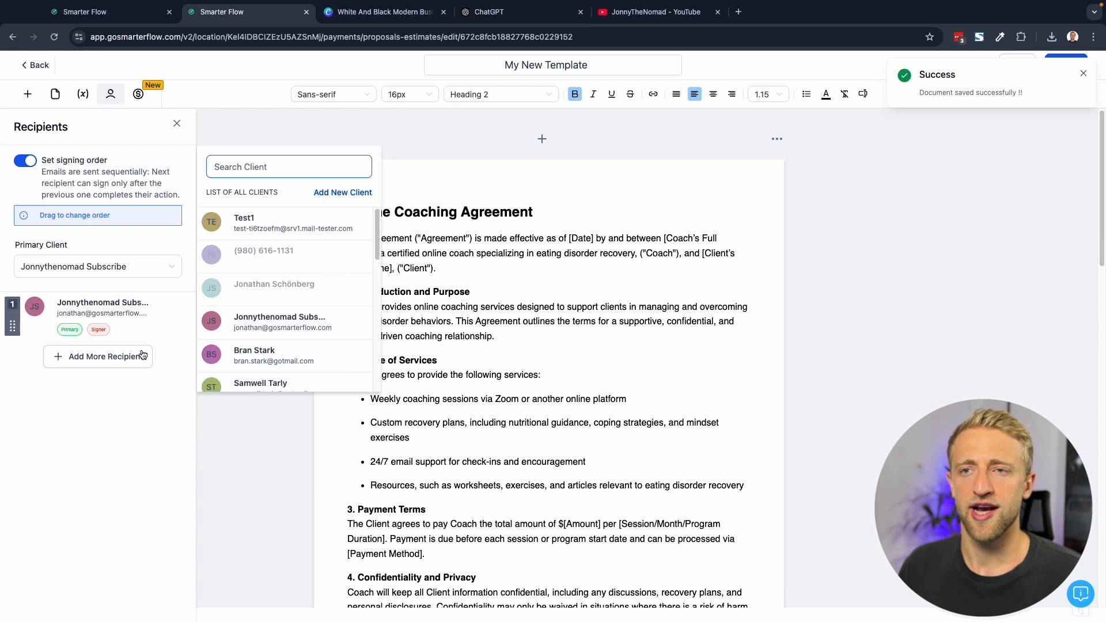
{"action": "scroll", "coordinate": [262, 377], "scroll_direction": "down", "scroll_amount": 5}
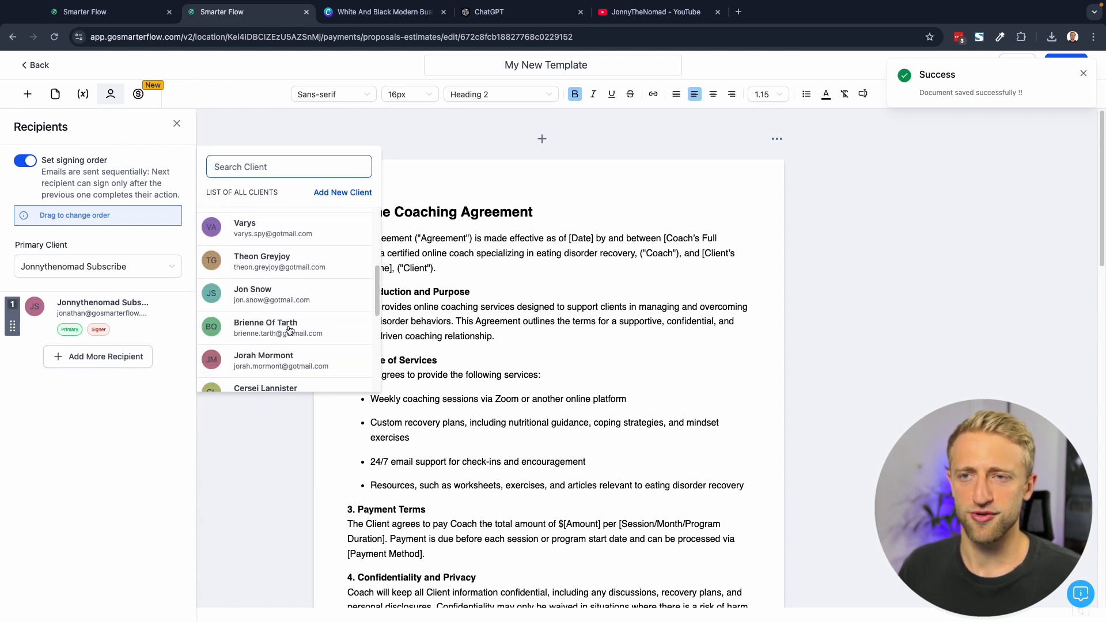
{"action": "scroll", "coordinate": [289, 330], "scroll_direction": "up", "scroll_amount": 1}
{"action": "left_click", "coordinate": [294, 316]}
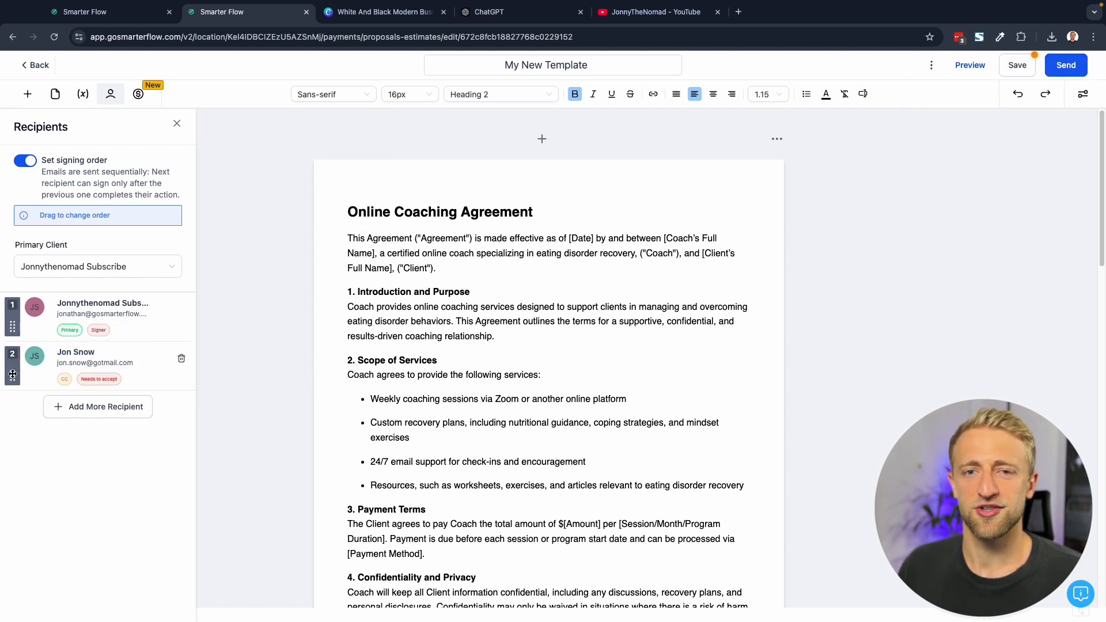
Try the second recipient first in the signing order, restore the primary client to first, and remove the second recipient.
{"action": "left_click_drag", "start_coordinate": [12, 374], "coordinate": [14, 331]}
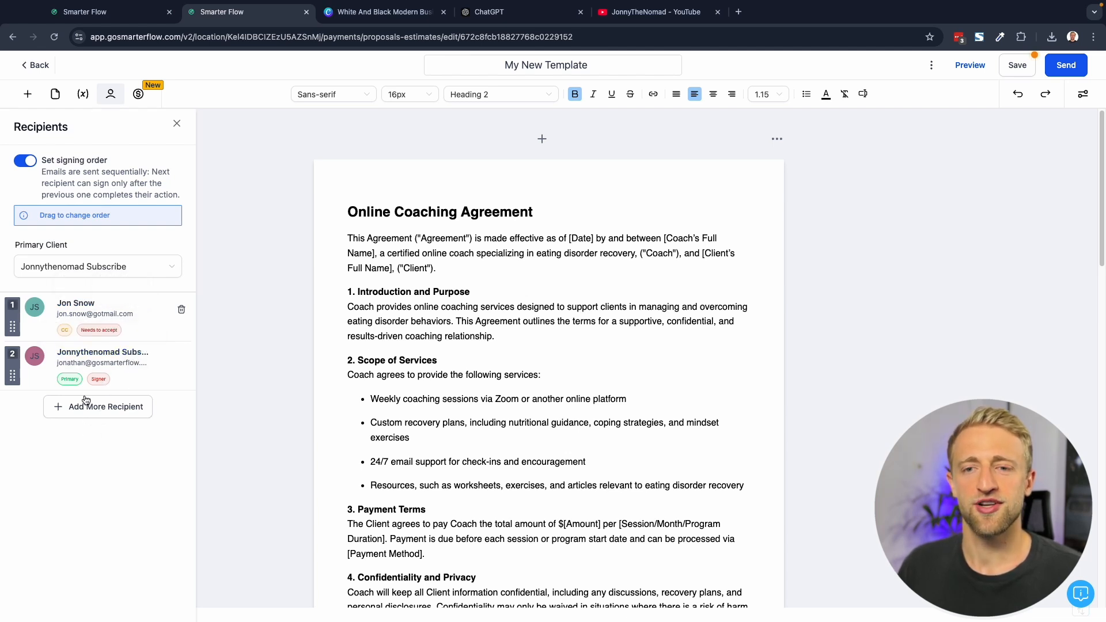
{"action": "left_click_drag", "start_coordinate": [10, 366], "coordinate": [16, 335]}
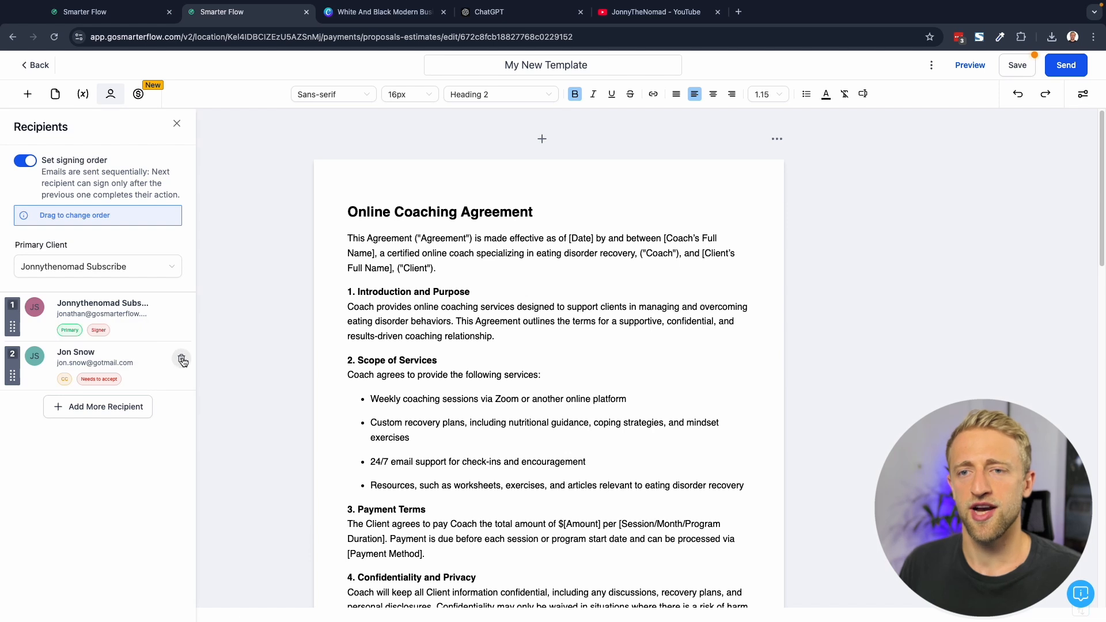
{"action": "left_click", "coordinate": [181, 359]}
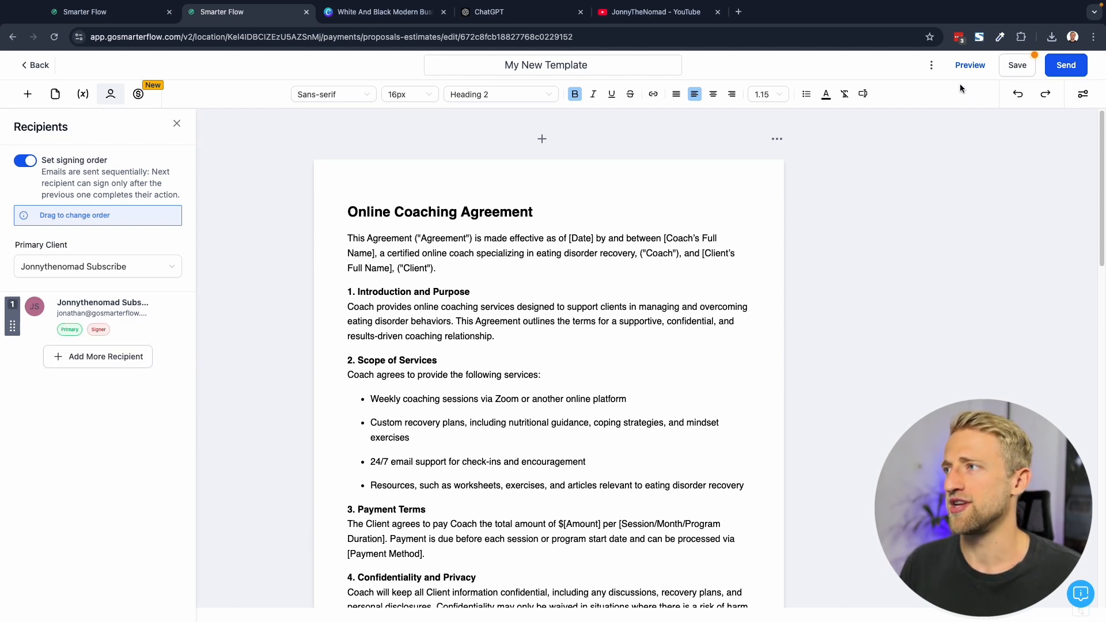
{"action": "left_click", "coordinate": [936, 66]}
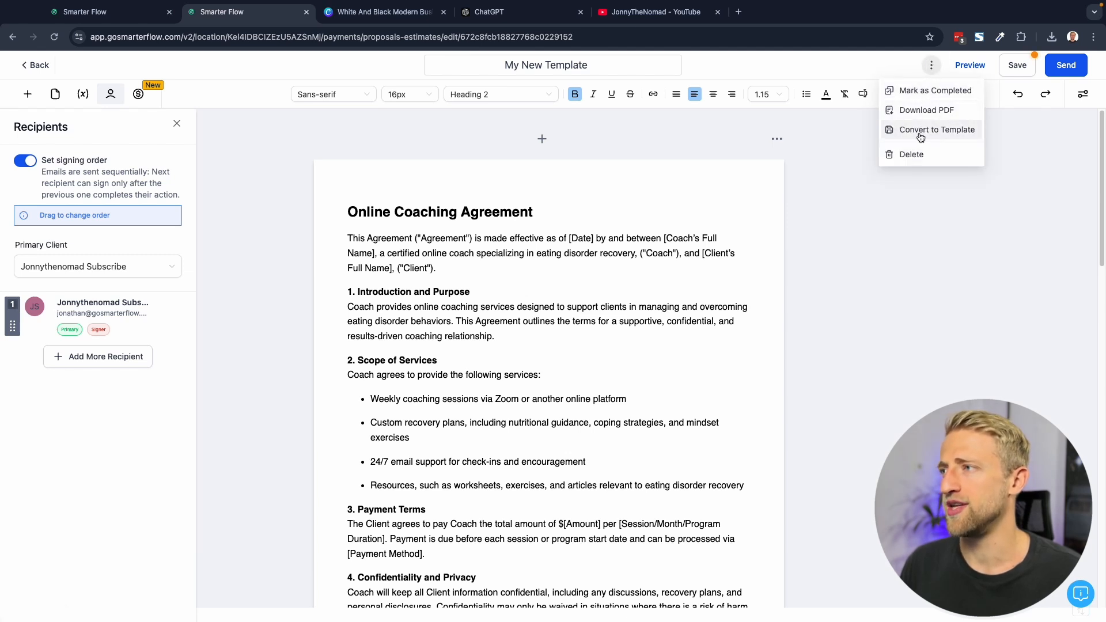
{"action": "left_click", "coordinate": [913, 214]}
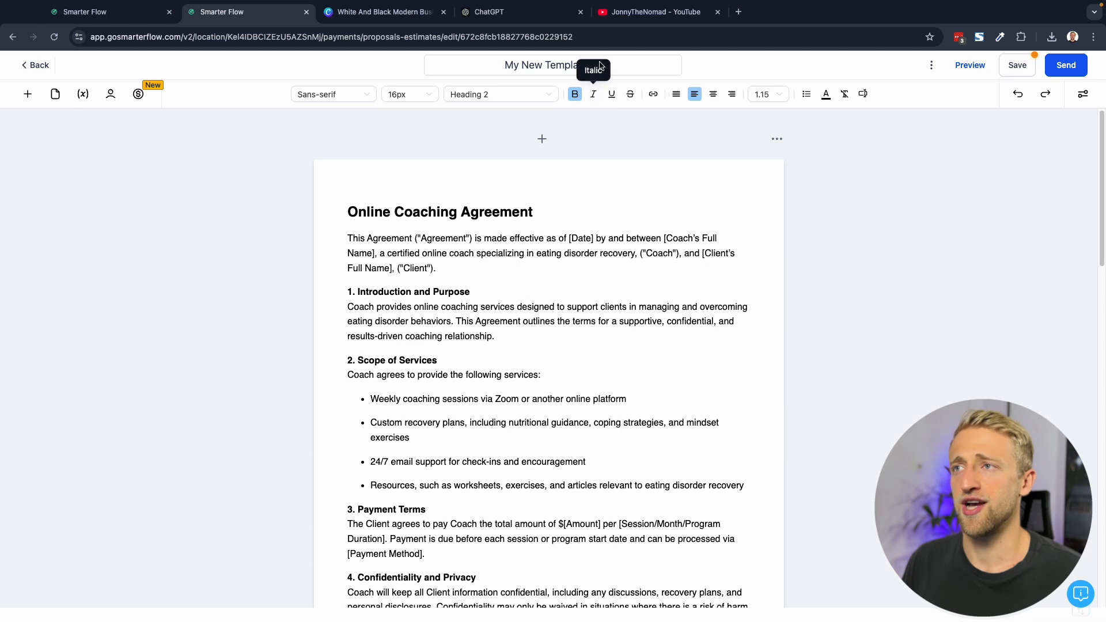
Append a dash and the client's first name to the document title My New Template, and save the document.
{"action": "left_click", "coordinate": [636, 68]}
{"action": "type", "text": "- Jonathan"}
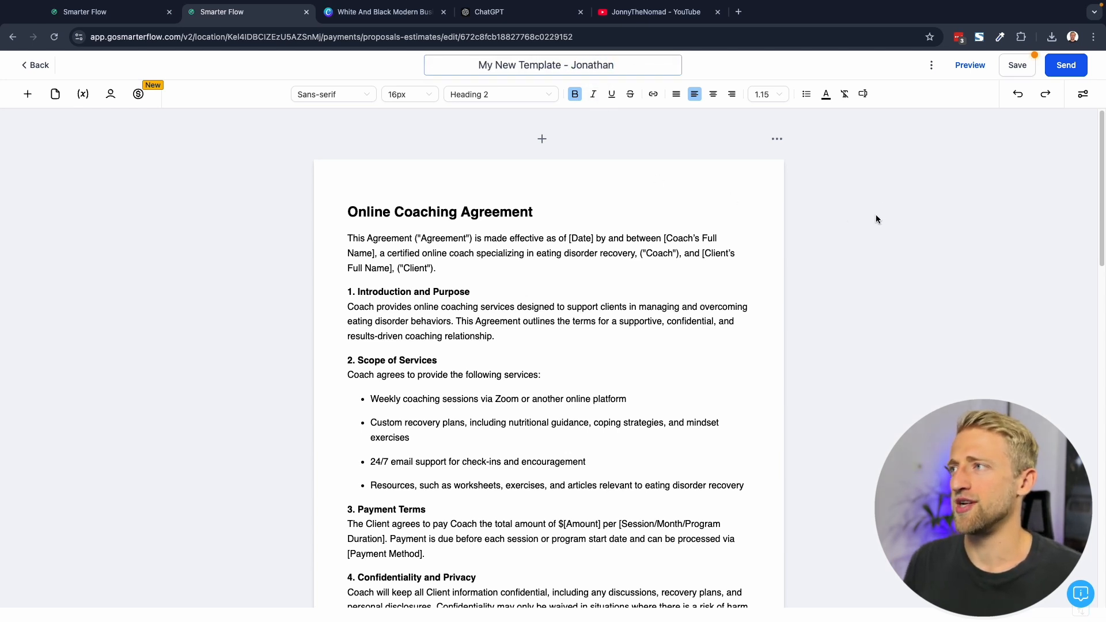
{"action": "left_click", "coordinate": [1025, 67]}
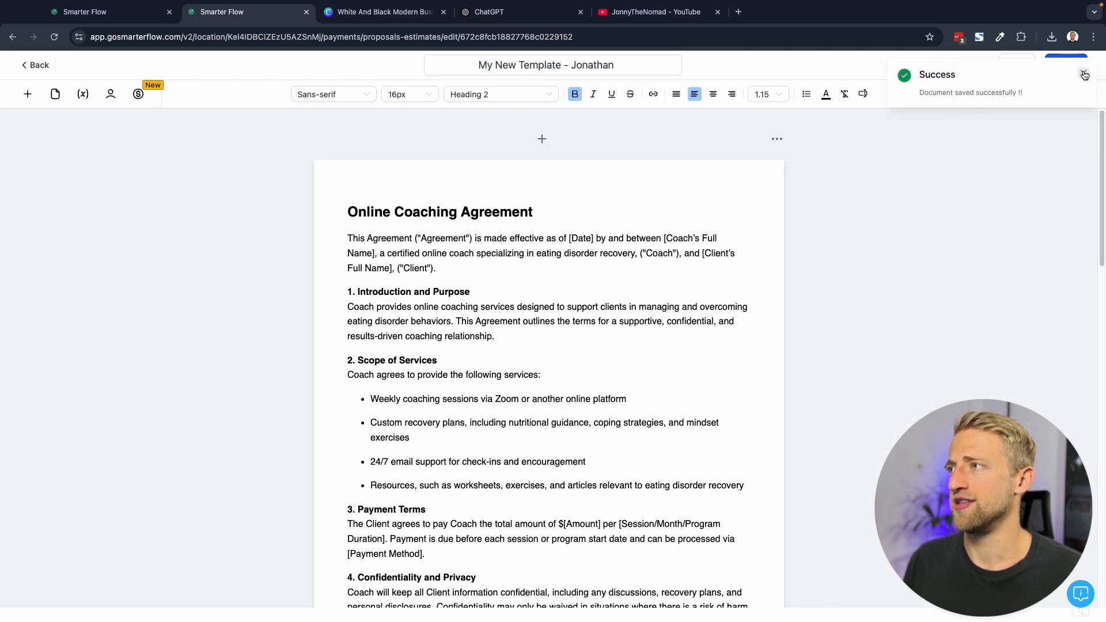
{"action": "left_click", "coordinate": [1084, 76]}
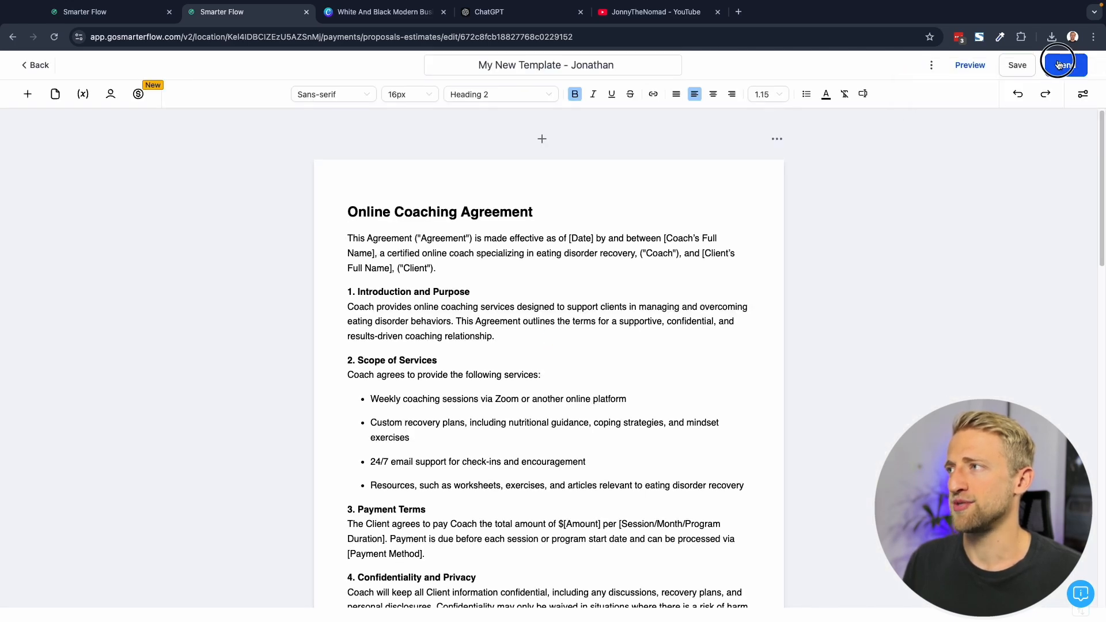
Send the coaching agreement to its recipient via email.
{"action": "left_click", "coordinate": [1062, 68]}
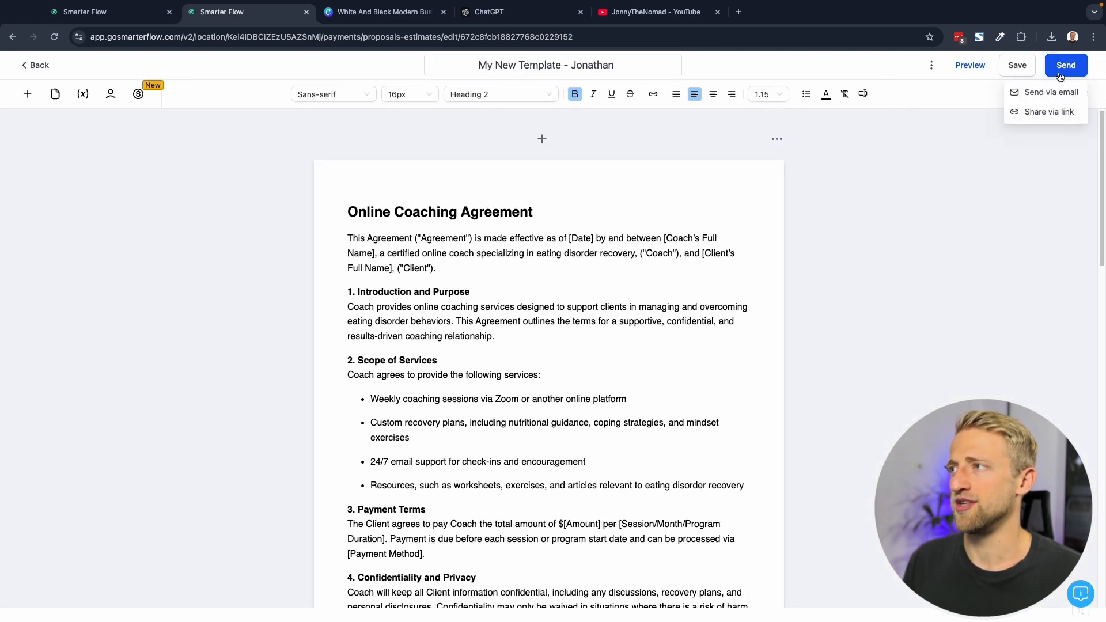
{"action": "left_click", "coordinate": [1035, 94]}
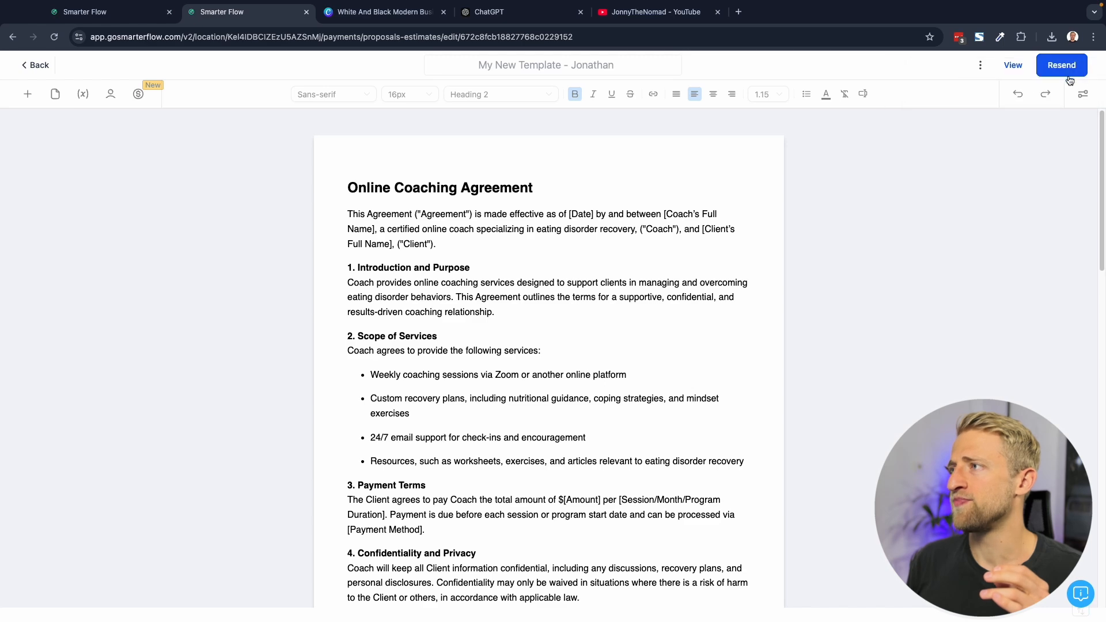
Open the option to share the sent agreement via link and examine the recipient's individual document link.
{"action": "left_click", "coordinate": [1067, 72]}
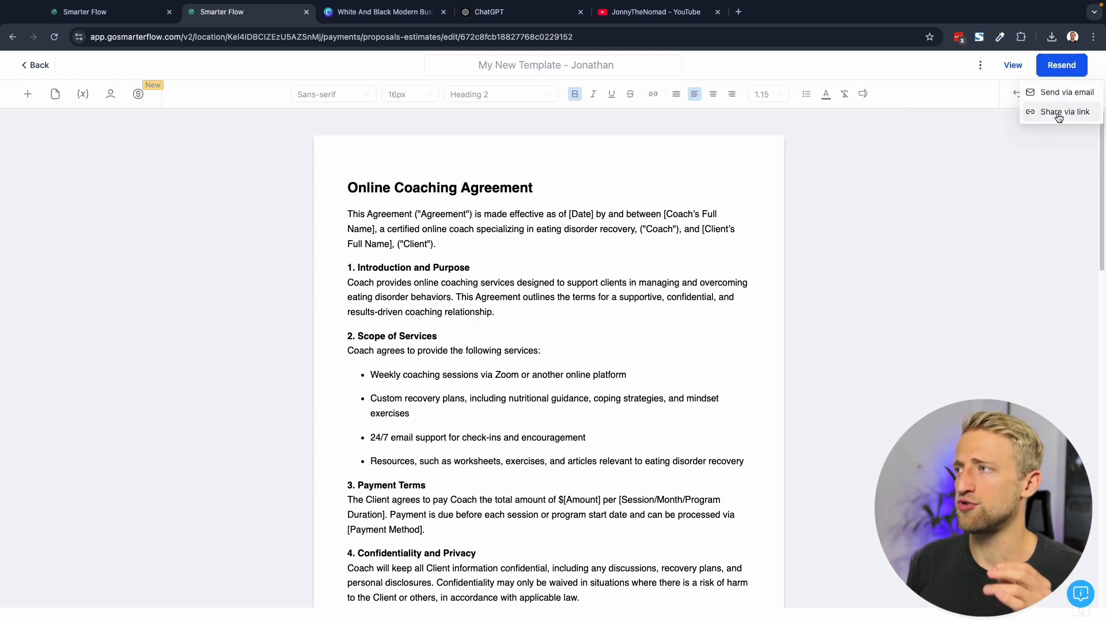
{"action": "left_click", "coordinate": [1056, 111]}
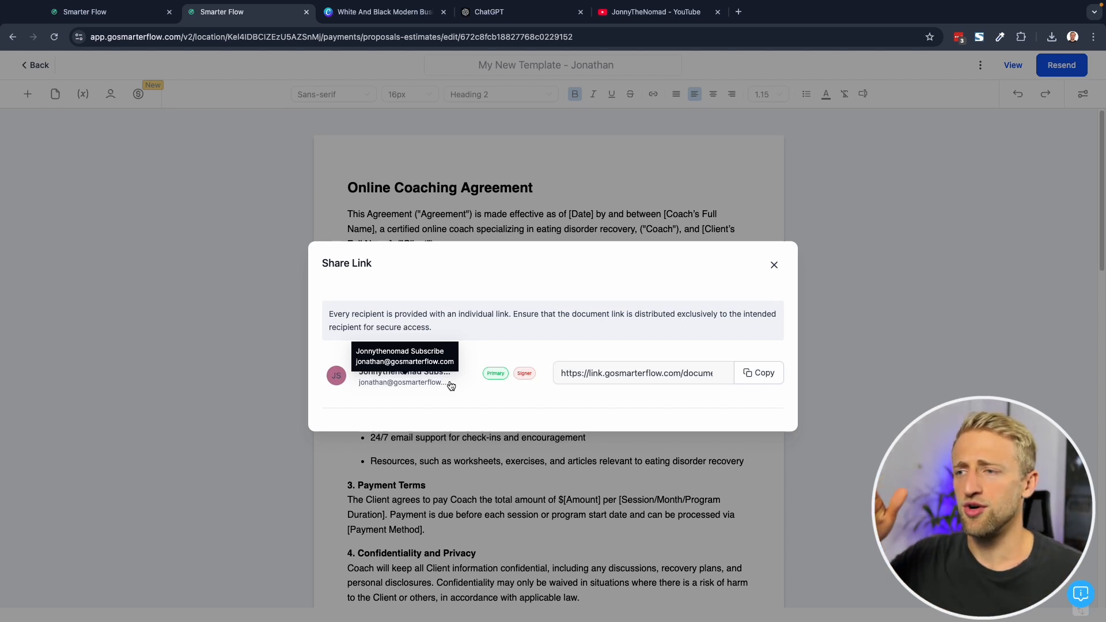
{"action": "left_click_drag", "start_coordinate": [589, 373], "coordinate": [682, 375]}
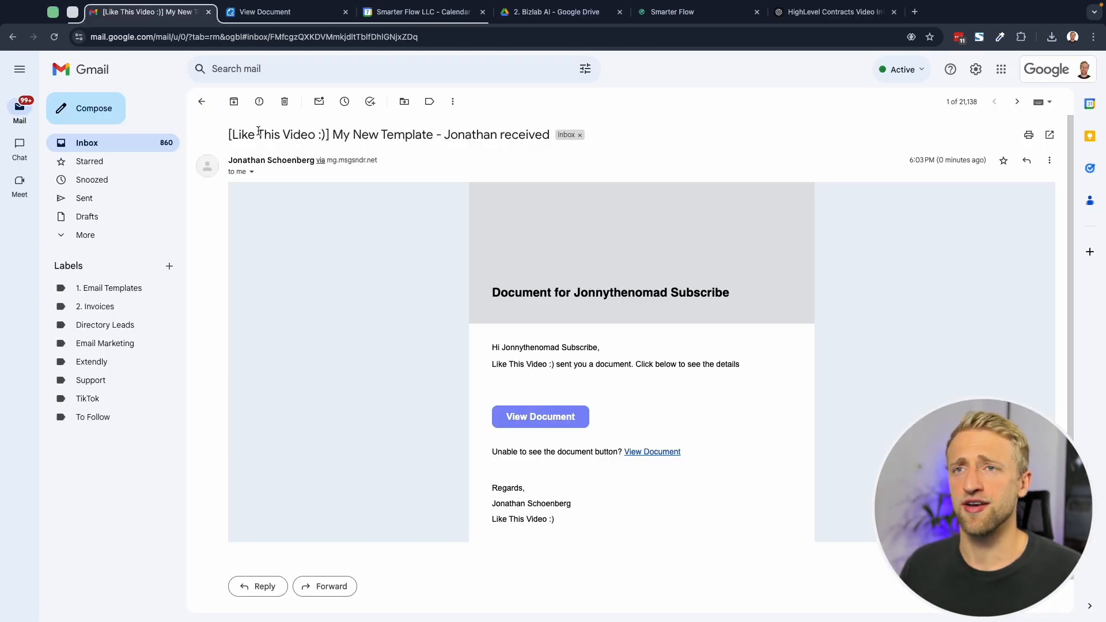
In Gmail, examine the received document email's subject line, including the business name and the document title.
{"action": "left_click_drag", "start_coordinate": [233, 127], "coordinate": [325, 135]}
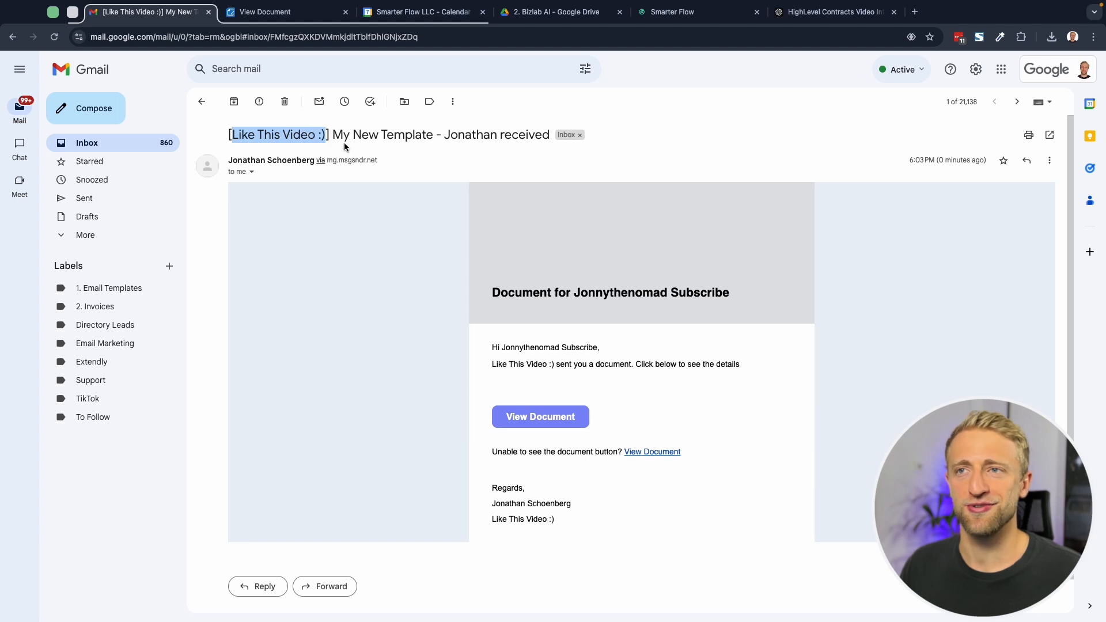
{"action": "left_click", "coordinate": [340, 134]}
{"action": "left_click_drag", "start_coordinate": [444, 136], "coordinate": [550, 135]}
{"action": "left_click", "coordinate": [400, 223]}
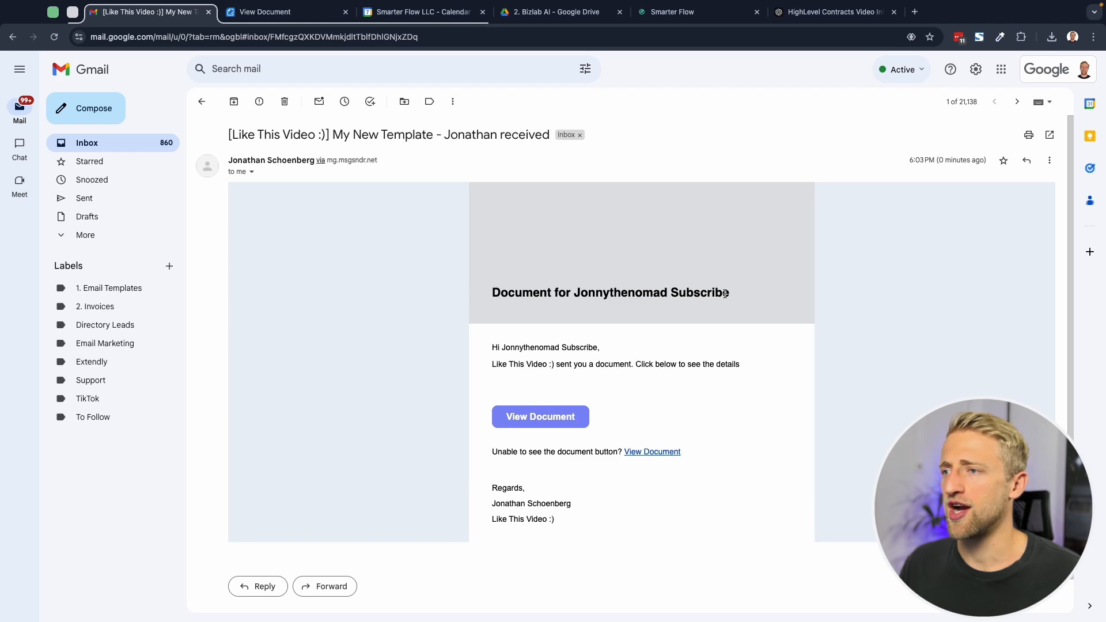
Open the coaching agreement from the received email and start filling out its required fields.
{"action": "left_click", "coordinate": [523, 418]}
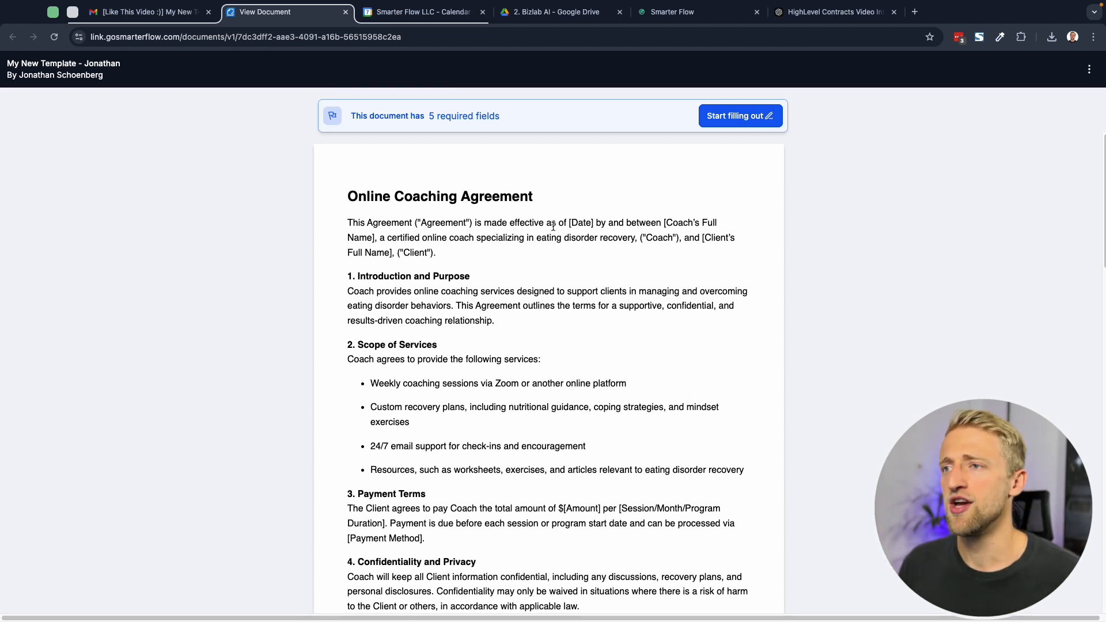
{"action": "left_click", "coordinate": [736, 117]}
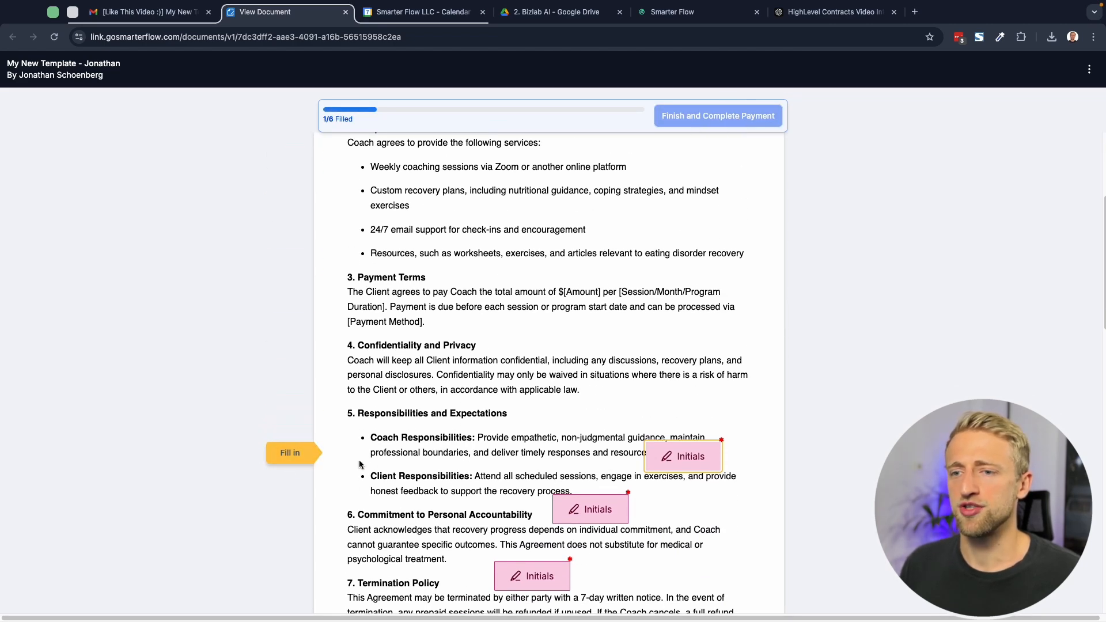
Accept the typed initials in black Aguafina Script for the first initials field, and apply them to the other two initials fields.
{"action": "left_click", "coordinate": [287, 455]}
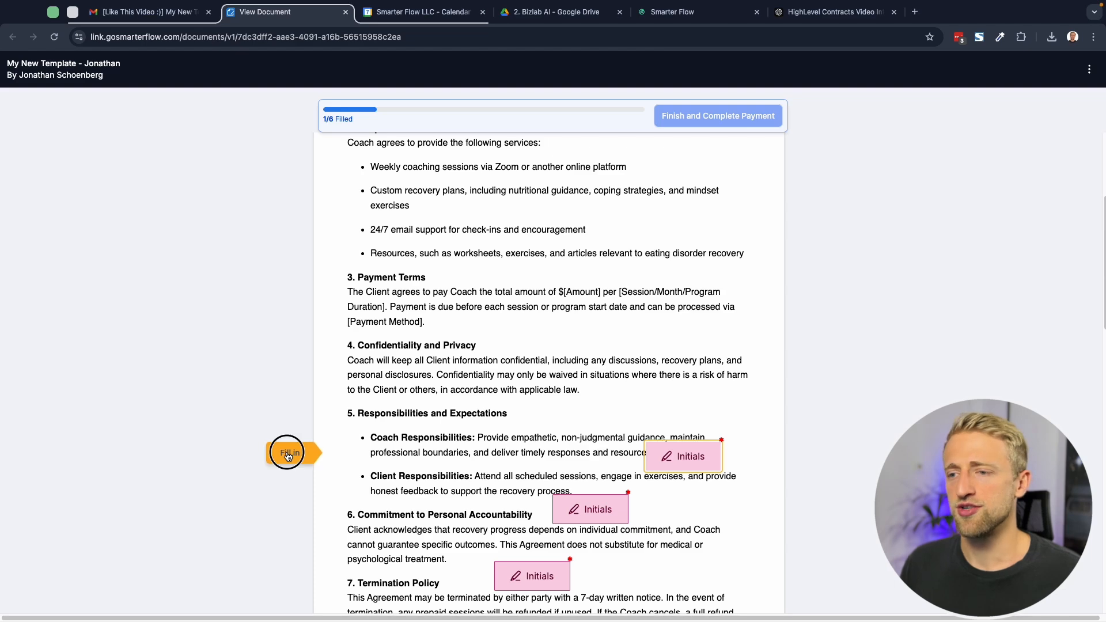
{"action": "left_click", "coordinate": [705, 405]}
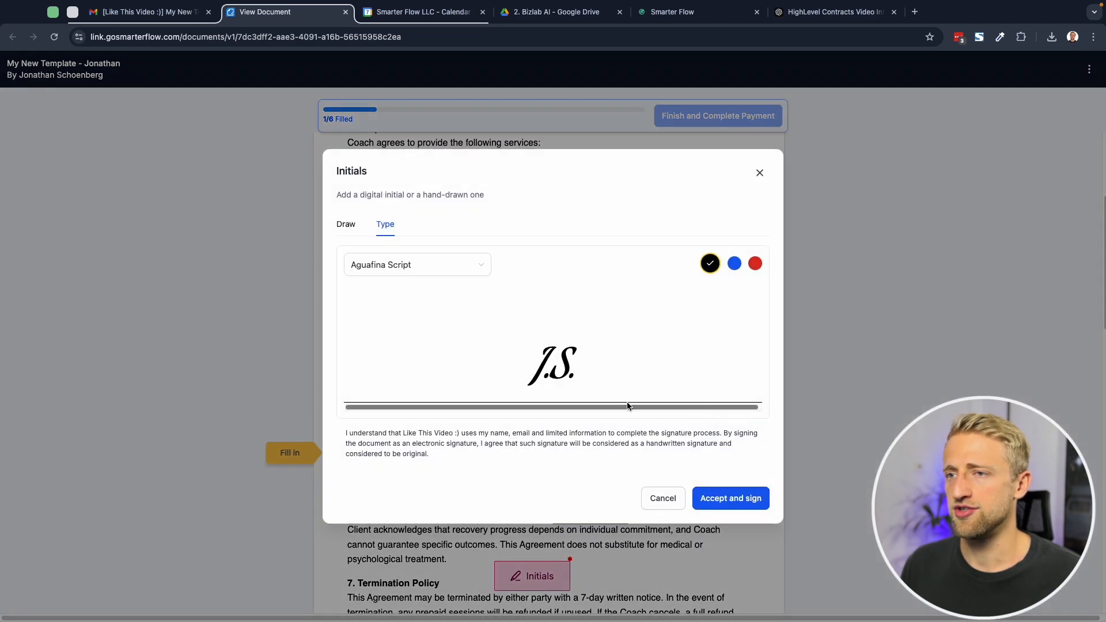
{"action": "left_click", "coordinate": [730, 498]}
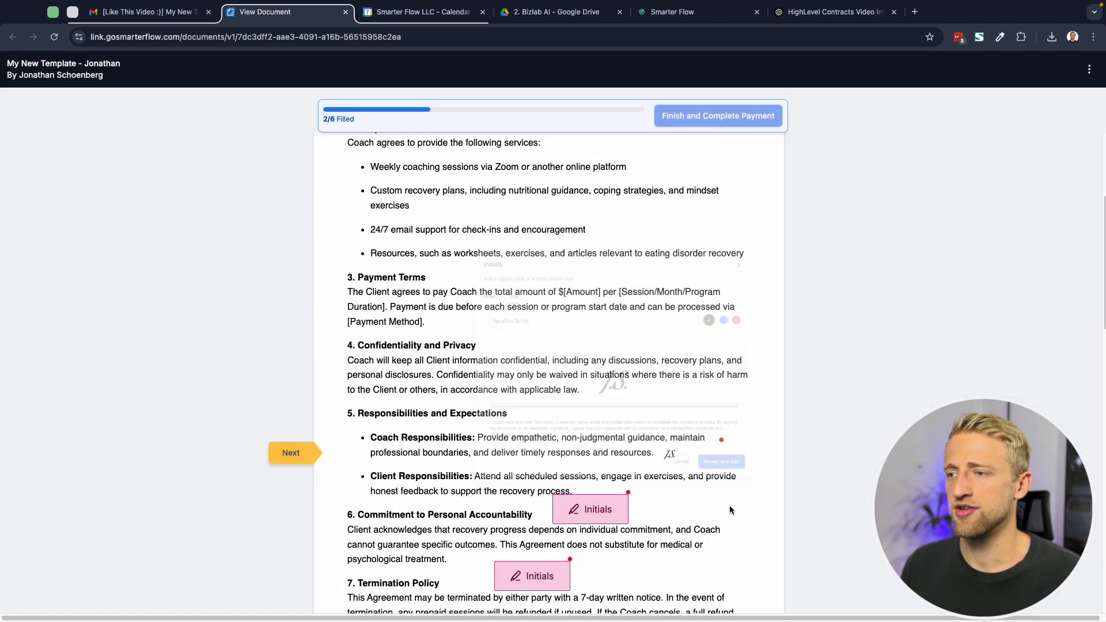
{"action": "left_click", "coordinate": [610, 504]}
{"action": "left_click", "coordinate": [536, 523]}
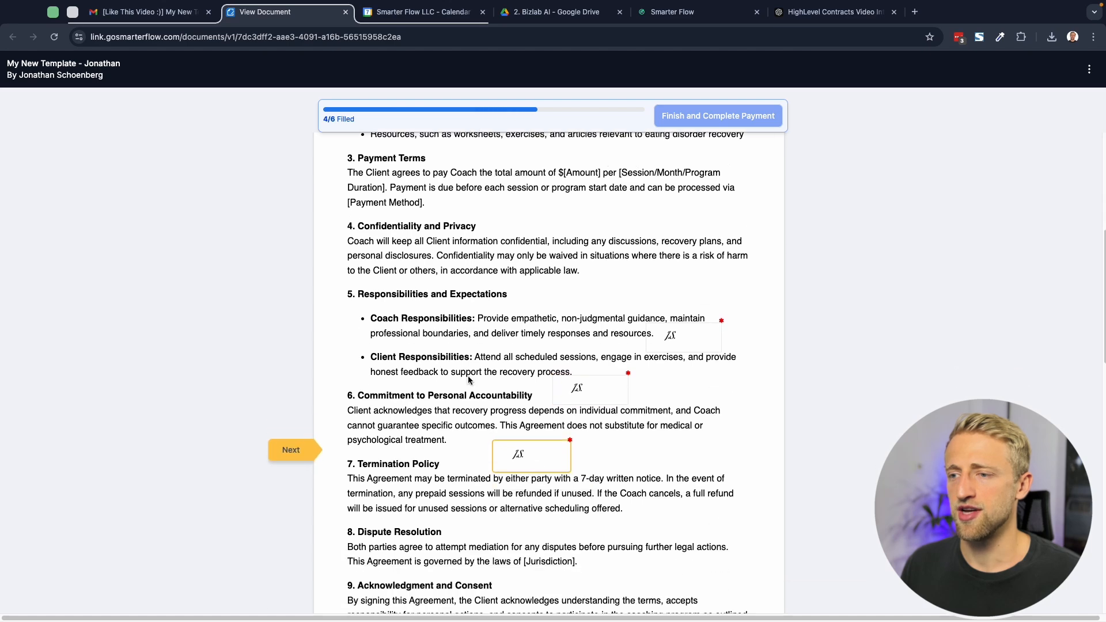
Tick all three checkboxes beside the signature lines and set the client's date field to 2024-11-07.
{"action": "scroll", "coordinate": [461, 372], "scroll_direction": "down", "scroll_amount": 4}
{"action": "left_click", "coordinate": [551, 410]}
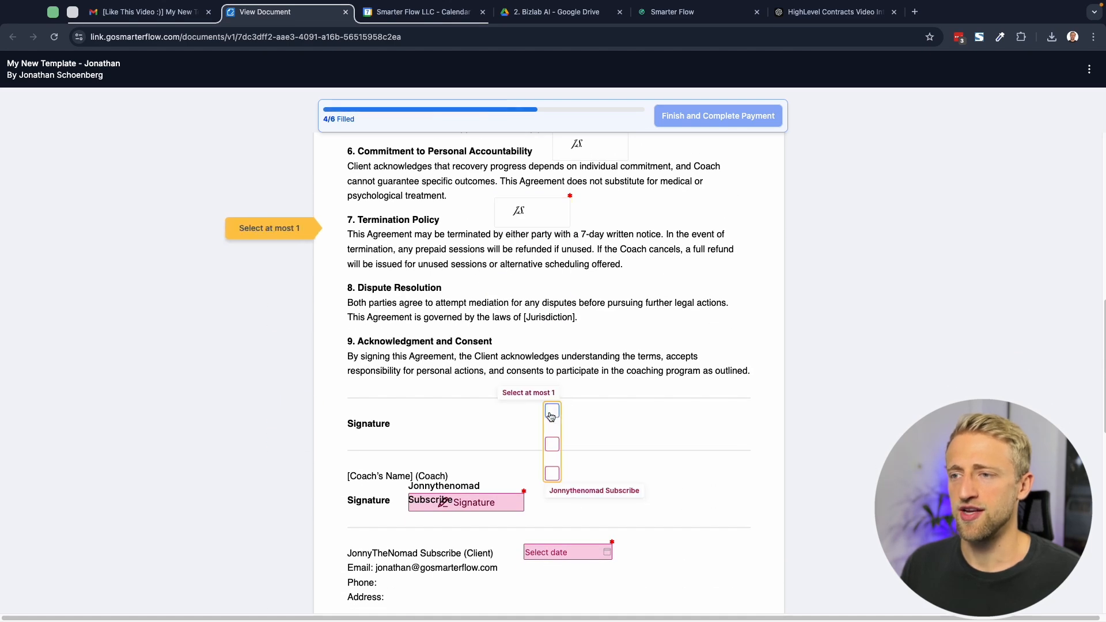
{"action": "left_click", "coordinate": [551, 434]}
{"action": "left_click", "coordinate": [554, 466]}
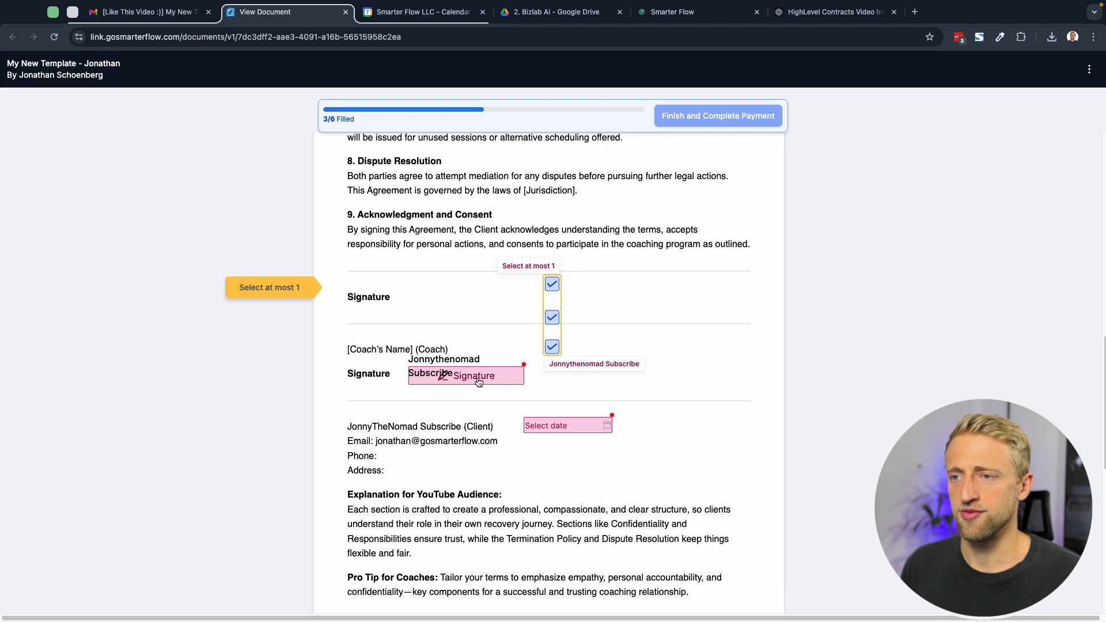
{"action": "left_click", "coordinate": [570, 426]}
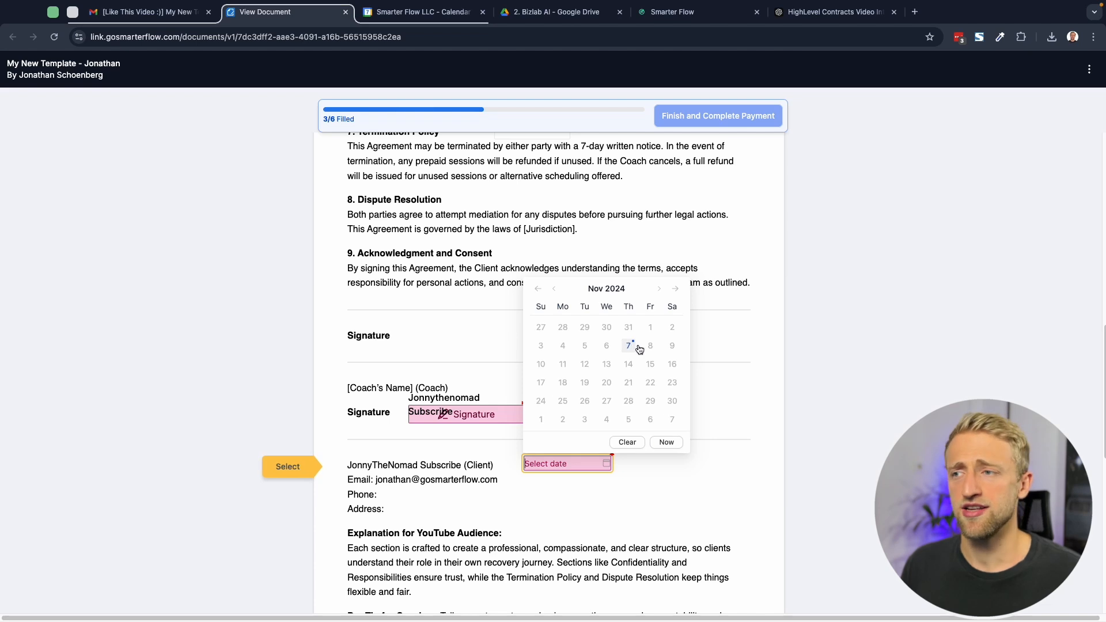
{"action": "left_click", "coordinate": [628, 347]}
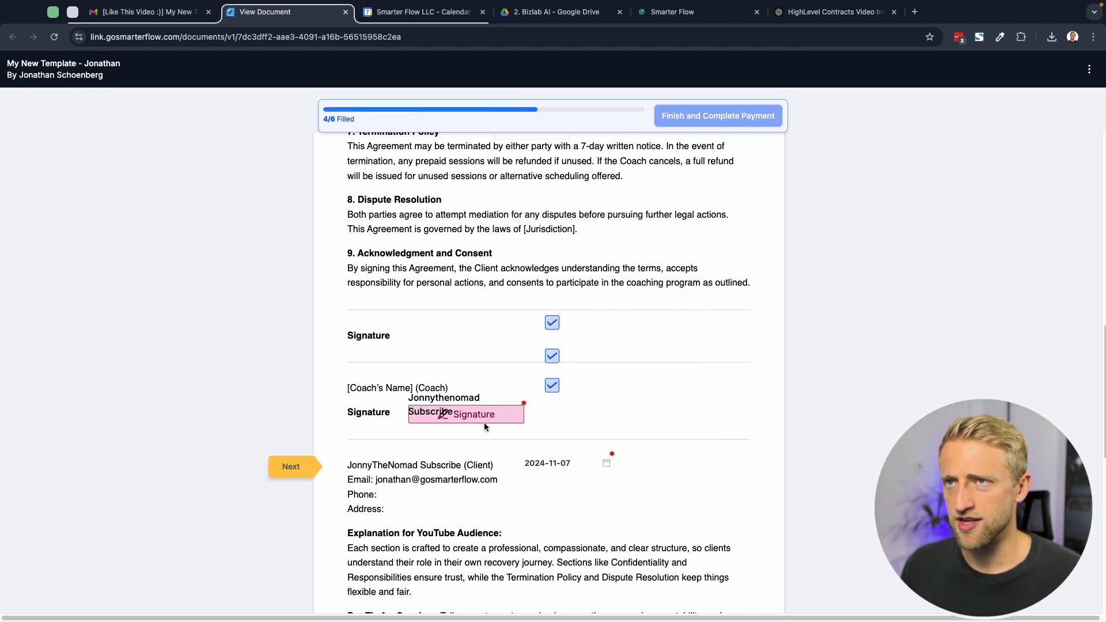
Go through the document's fillable fields to the client's signature field and sign it.
{"action": "left_click", "coordinate": [285, 468]}
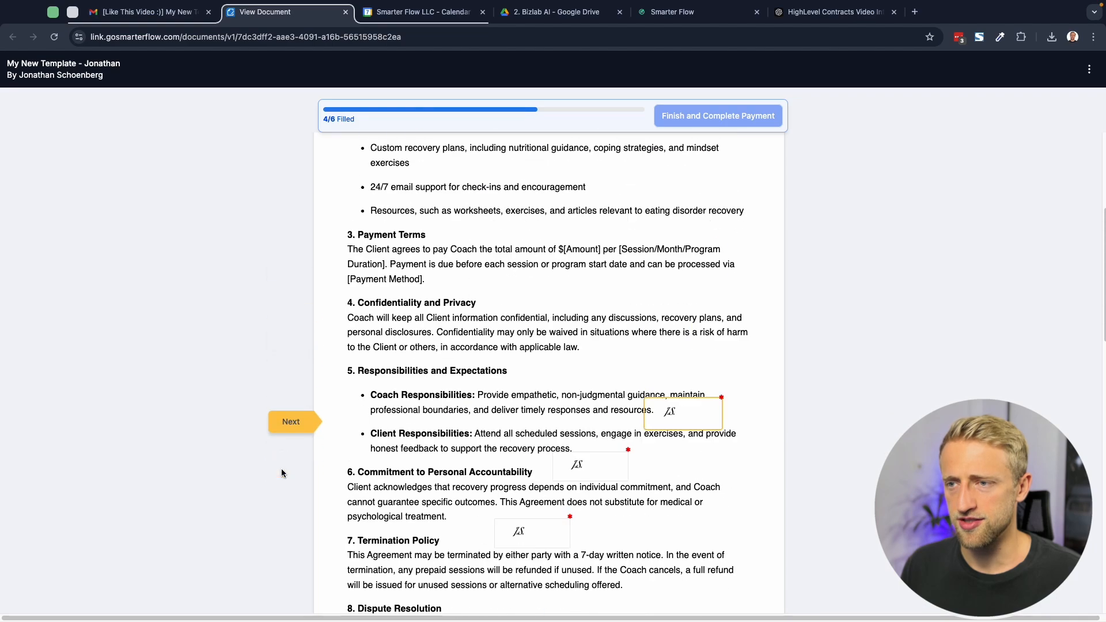
{"action": "left_click", "coordinate": [297, 457]}
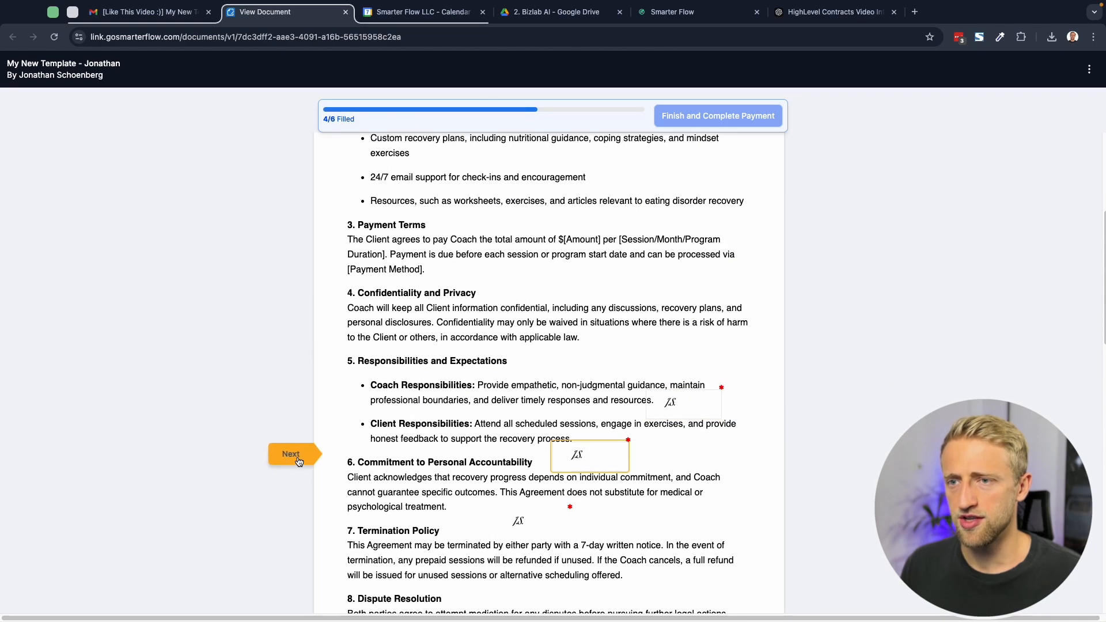
{"action": "left_click", "coordinate": [298, 464]}
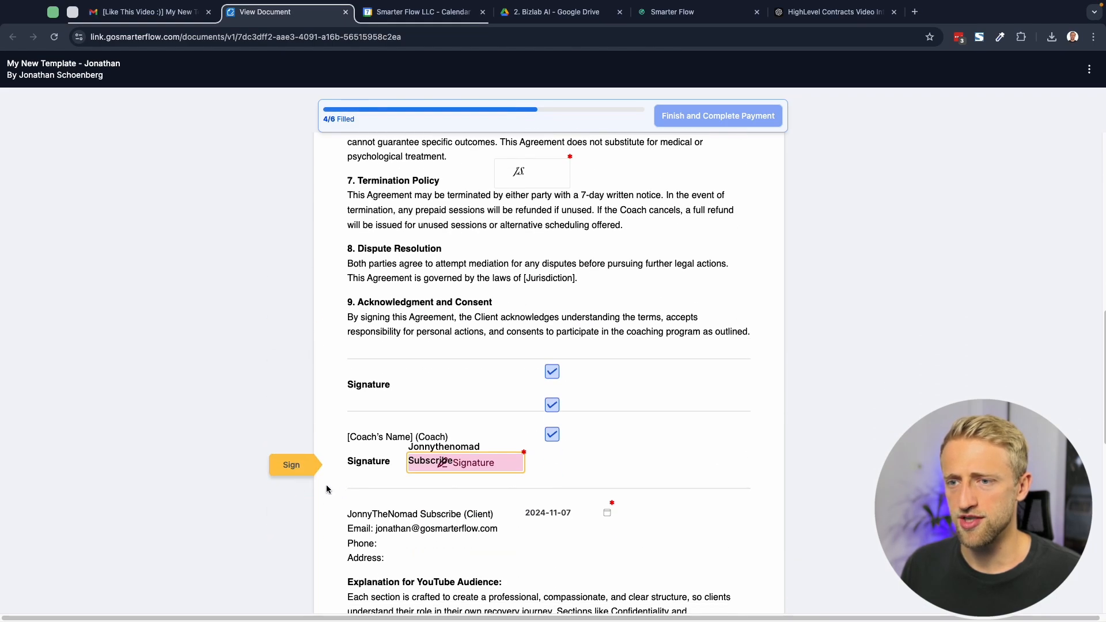
{"action": "left_click", "coordinate": [294, 467]}
{"action": "left_click", "coordinate": [444, 413]}
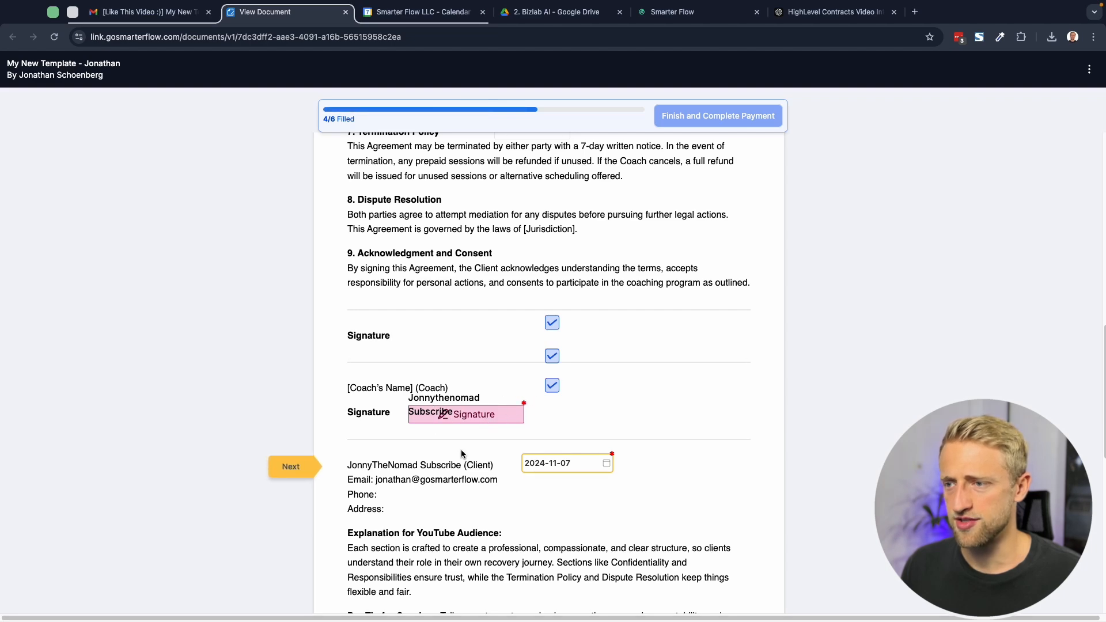
{"action": "scroll", "coordinate": [464, 453], "scroll_direction": "down", "scroll_amount": 5}
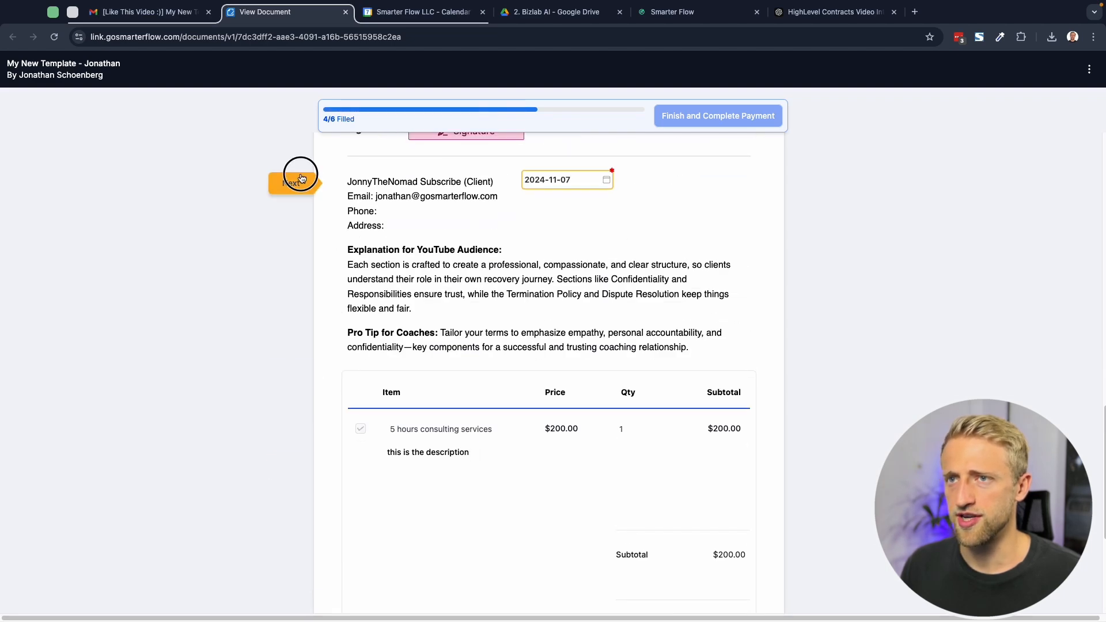
{"action": "left_click", "coordinate": [300, 179]}
{"action": "left_click", "coordinate": [408, 458]}
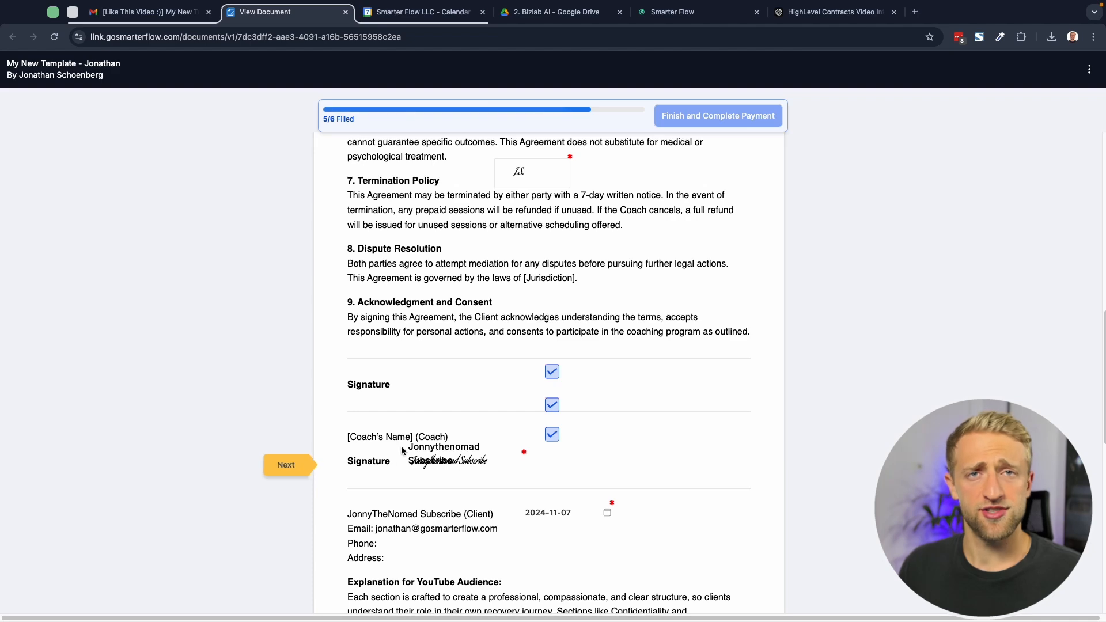
Clear the first two checkboxes in the "Select at most 1" group, leaving only the third one ticked.
{"action": "scroll", "coordinate": [425, 473], "scroll_direction": "down", "scroll_amount": 3}
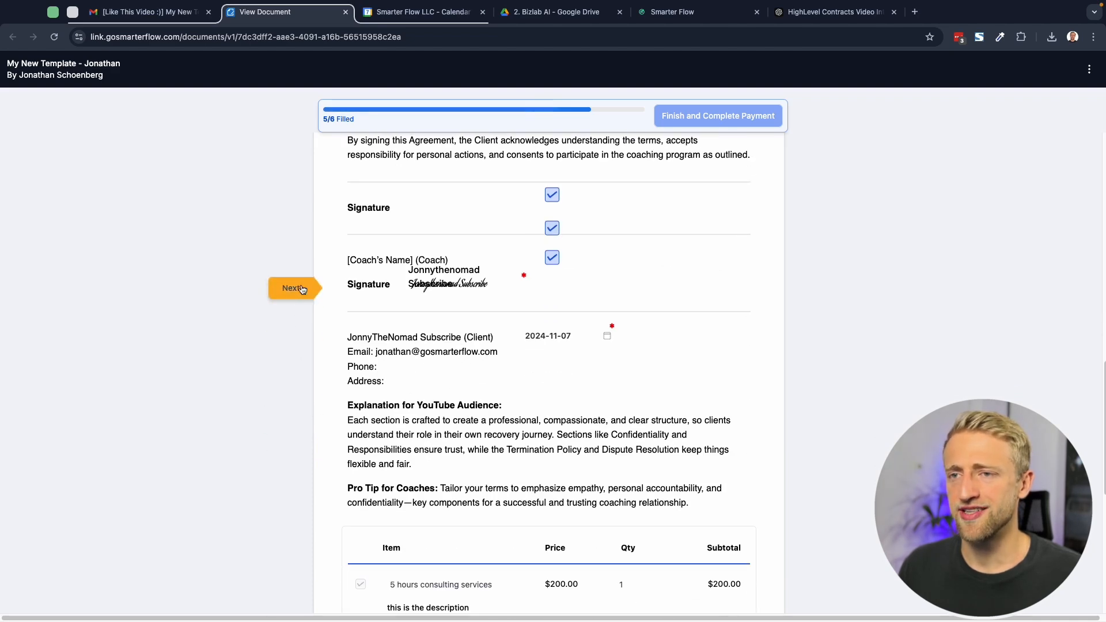
{"action": "scroll", "coordinate": [409, 425], "scroll_direction": "down", "scroll_amount": 3}
{"action": "scroll", "coordinate": [537, 488], "scroll_direction": "down", "scroll_amount": 4}
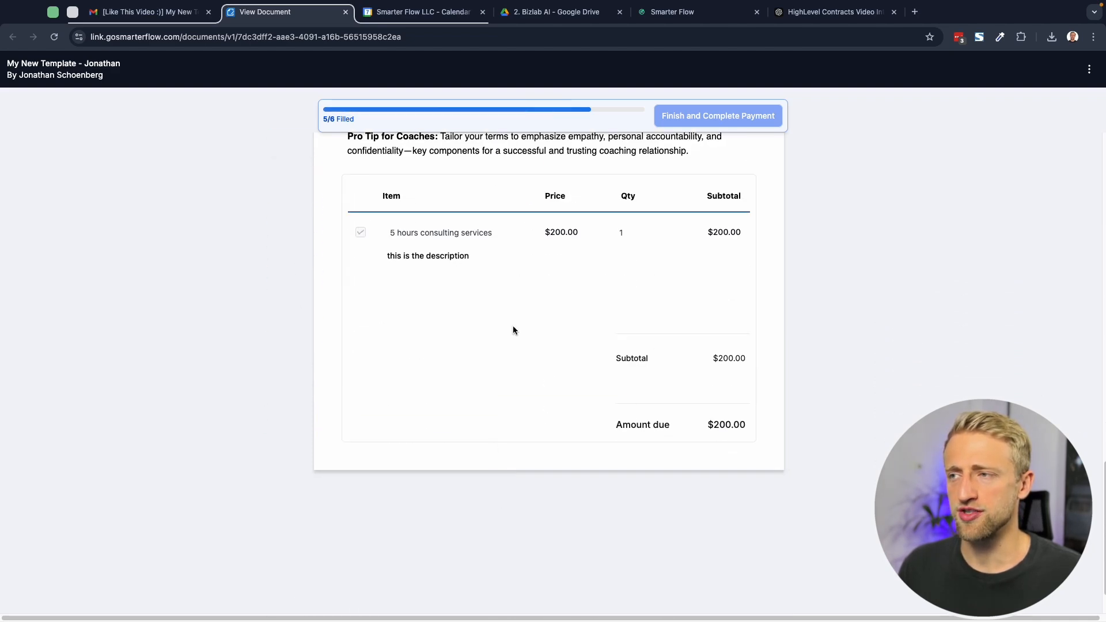
{"action": "scroll", "coordinate": [512, 325], "scroll_direction": "up", "scroll_amount": 10}
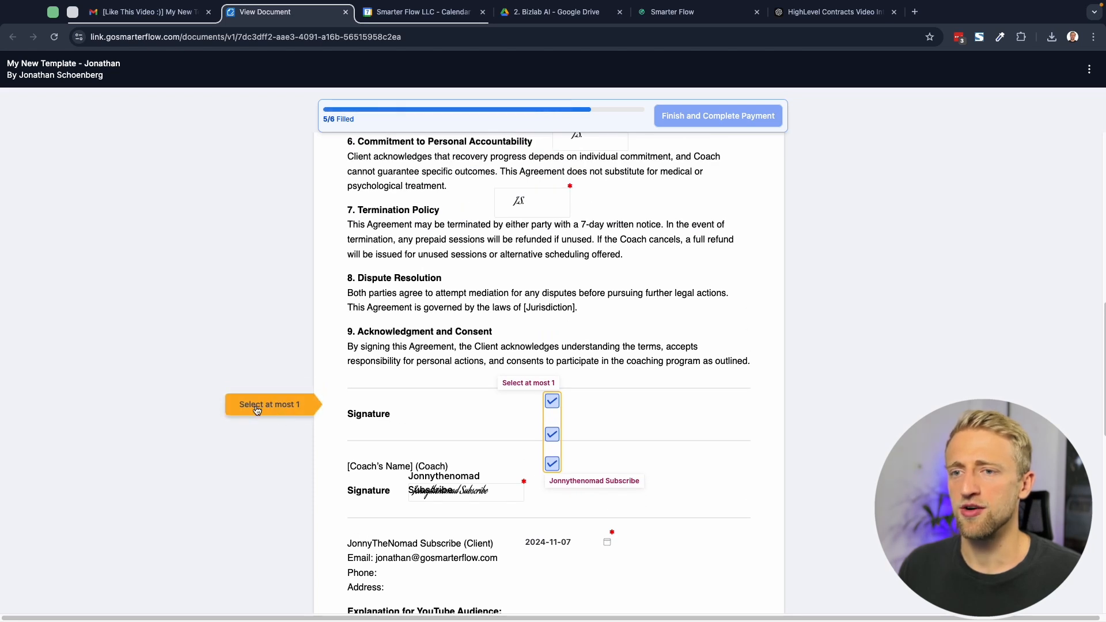
{"action": "left_click", "coordinate": [552, 401]}
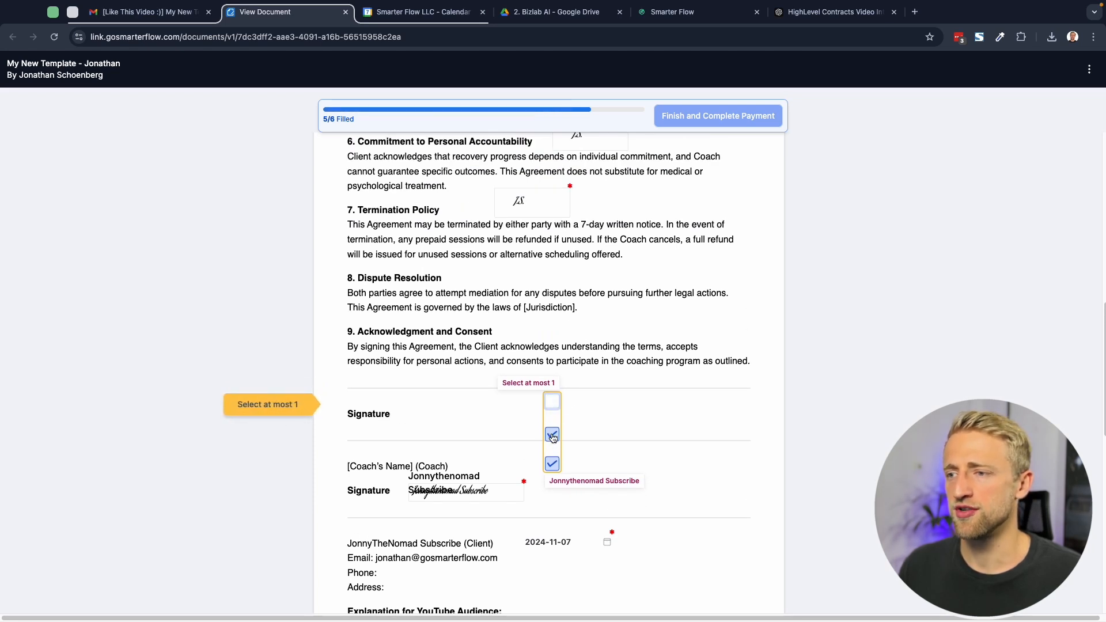
{"action": "left_click", "coordinate": [552, 436]}
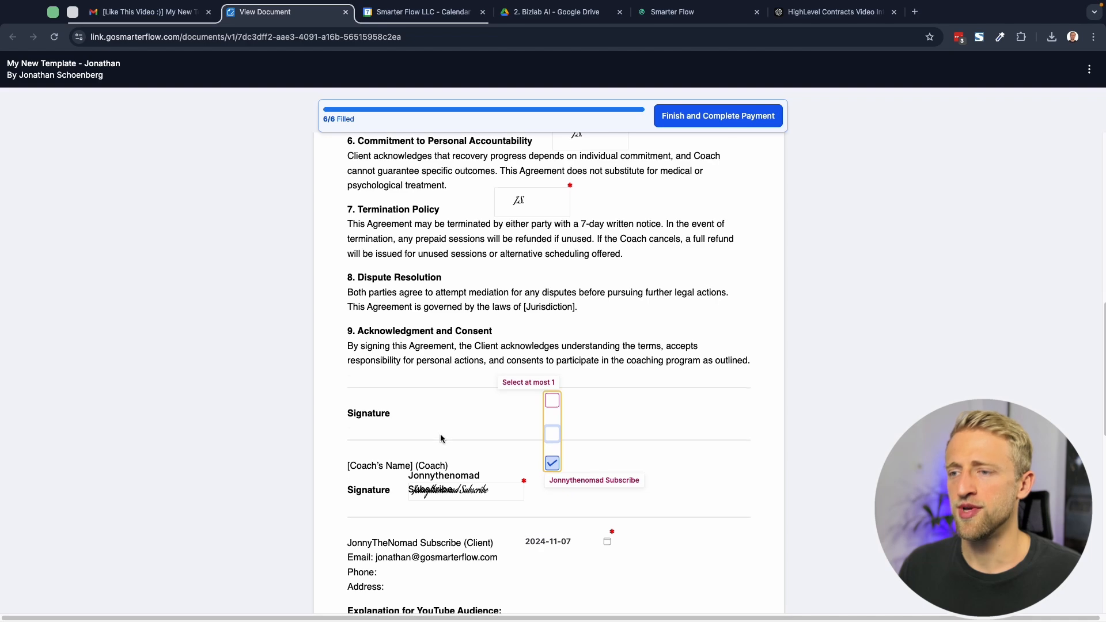
Review the completed agreement down to its pricing table, then finish the document and proceed to its invoice.
{"action": "scroll", "coordinate": [538, 381], "scroll_direction": "down", "scroll_amount": 1}
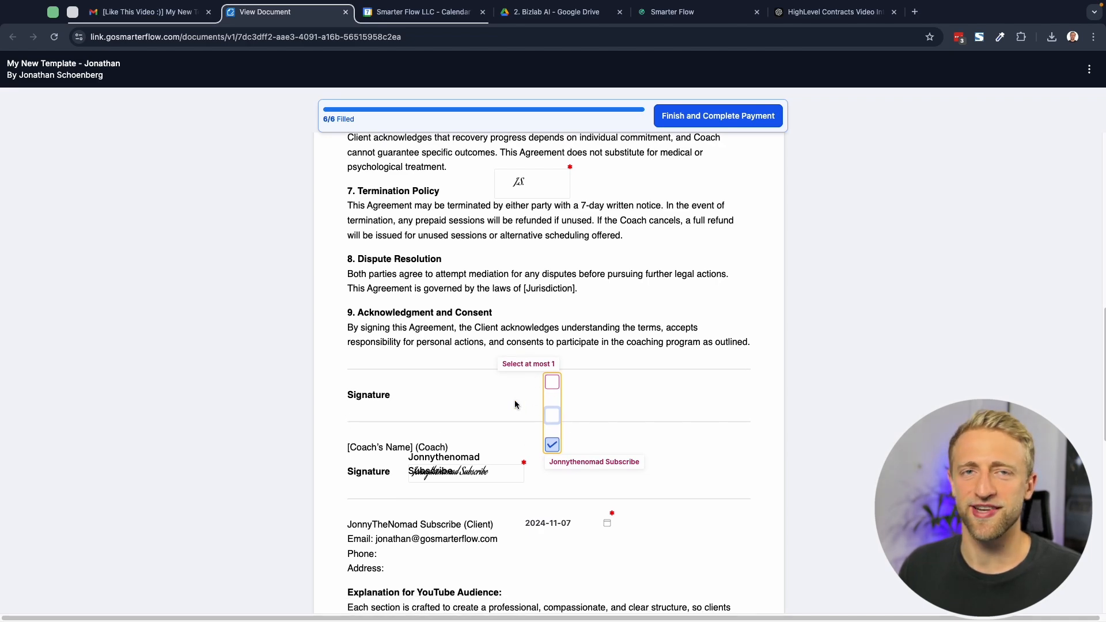
{"action": "scroll", "coordinate": [513, 414], "scroll_direction": "down", "scroll_amount": 9}
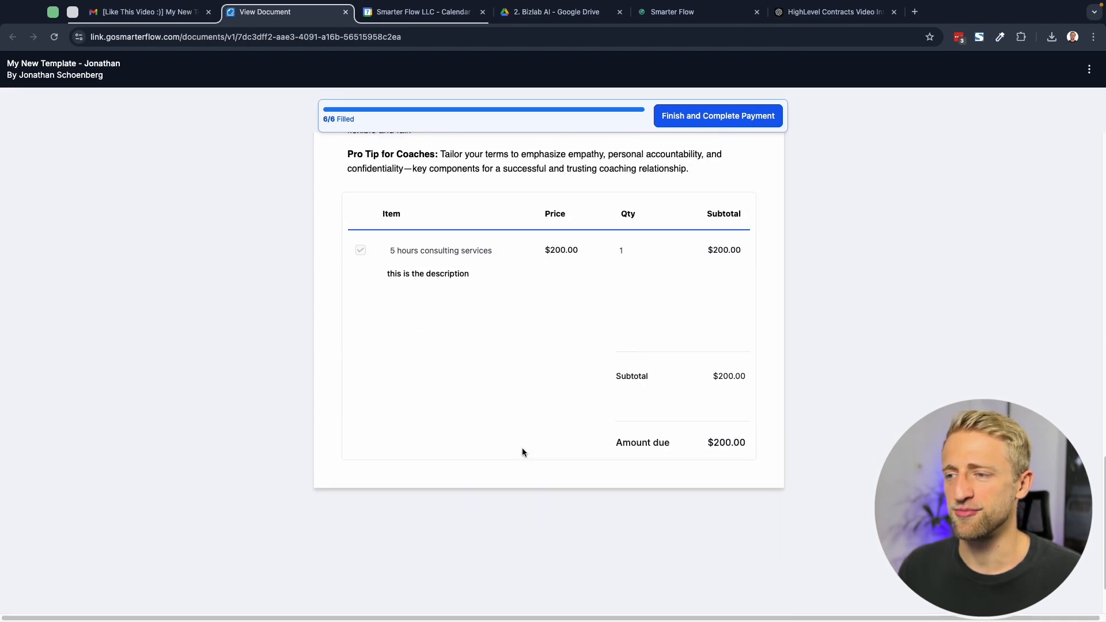
{"action": "scroll", "coordinate": [521, 449], "scroll_direction": "up", "scroll_amount": 5}
{"action": "scroll", "coordinate": [522, 451], "scroll_direction": "up", "scroll_amount": 5}
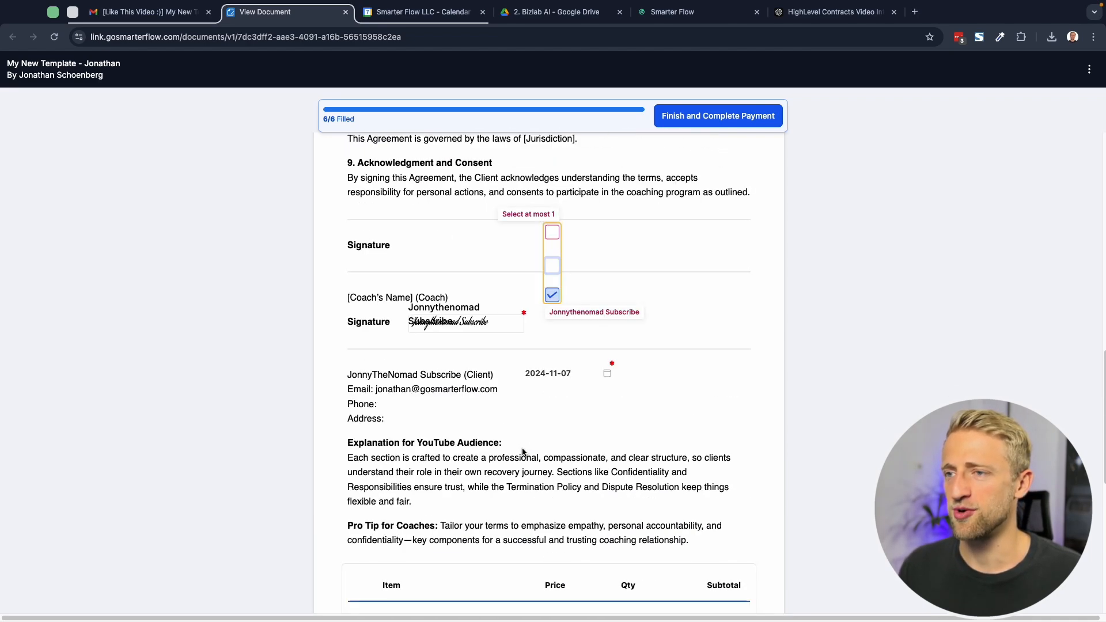
{"action": "left_click", "coordinate": [689, 118]}
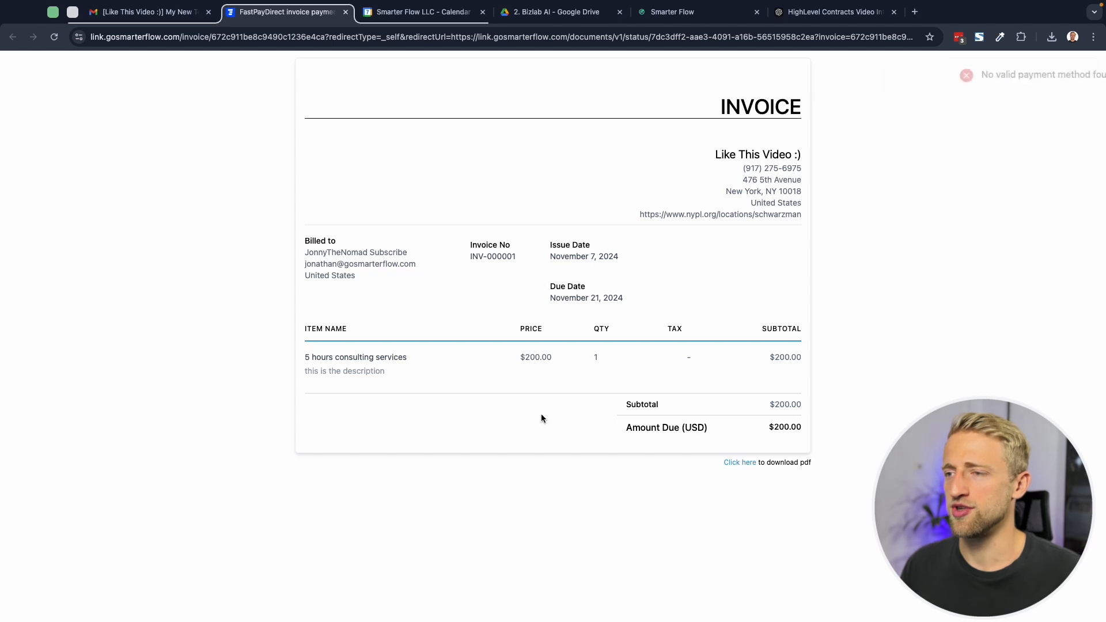
{"action": "left_click", "coordinate": [463, 363]}
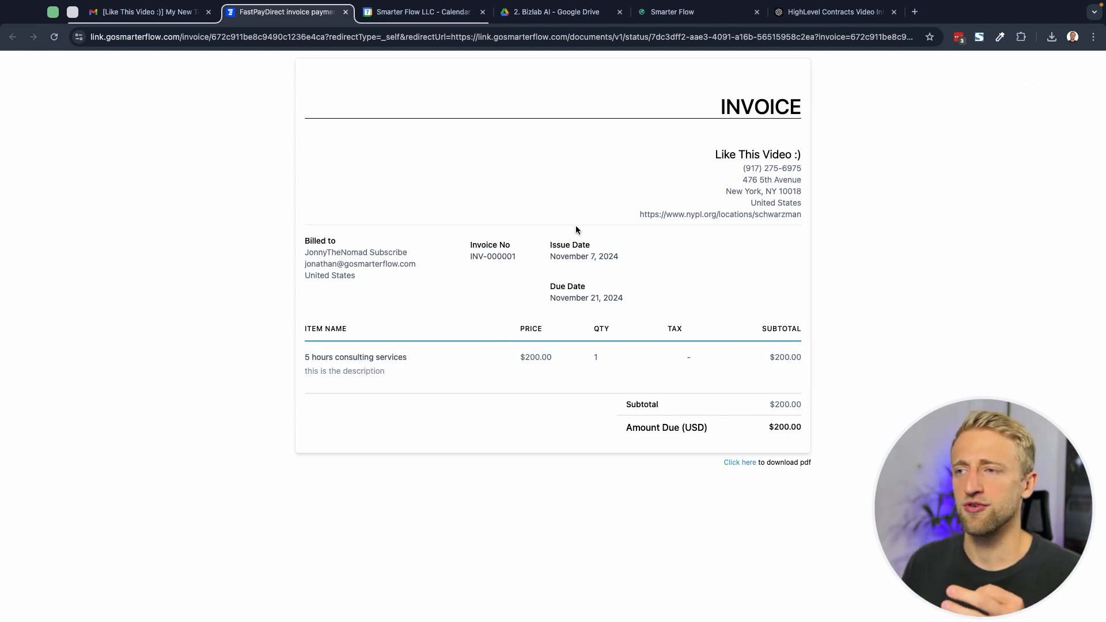
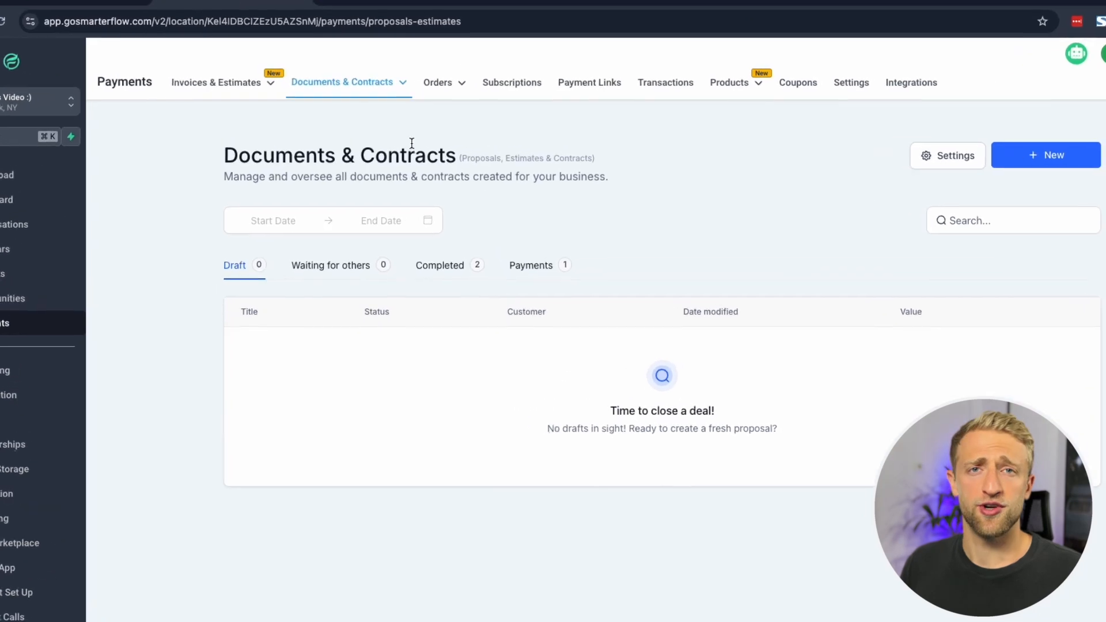
Review the Waiting for others, Completed and Payments lists in Documents & Contracts.
{"action": "mouse_move", "coordinate": [347, 92]}
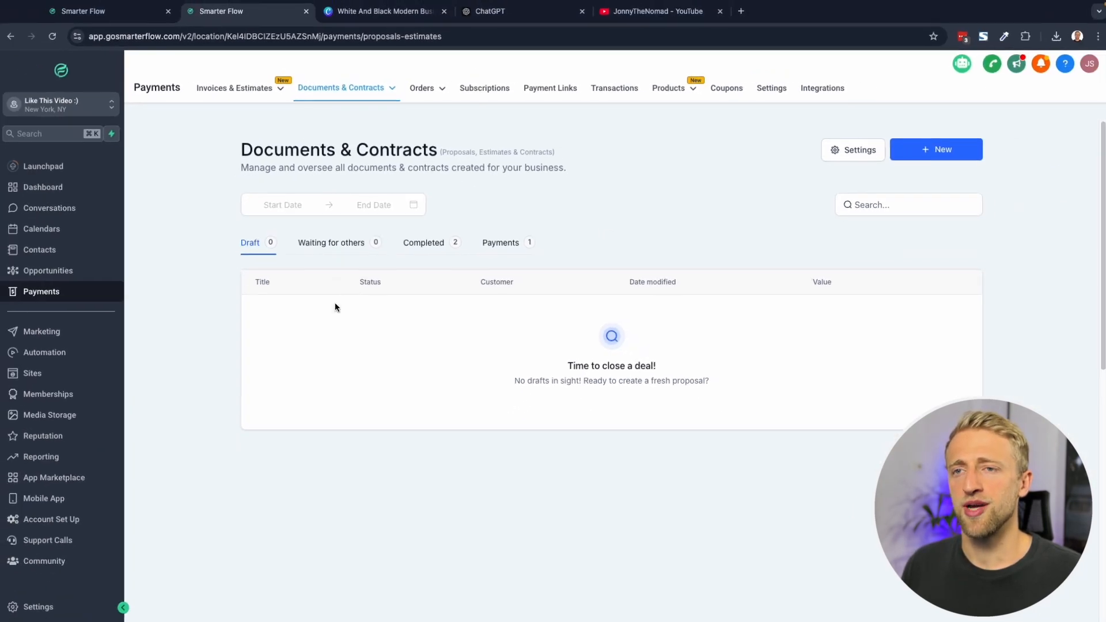
{"action": "left_click", "coordinate": [302, 246]}
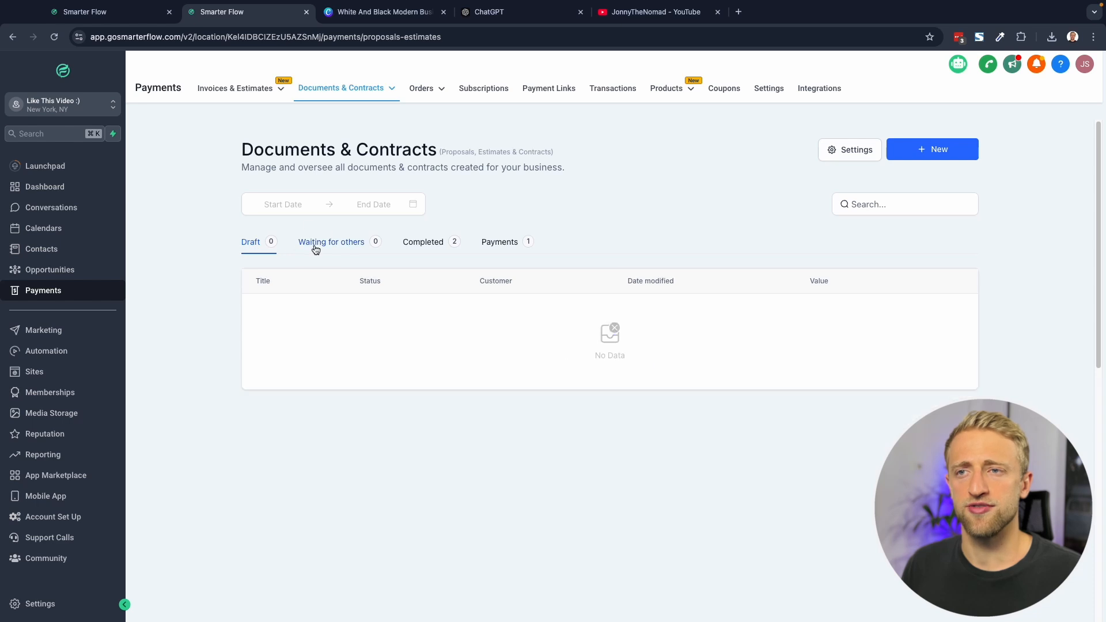
{"action": "left_click", "coordinate": [422, 246]}
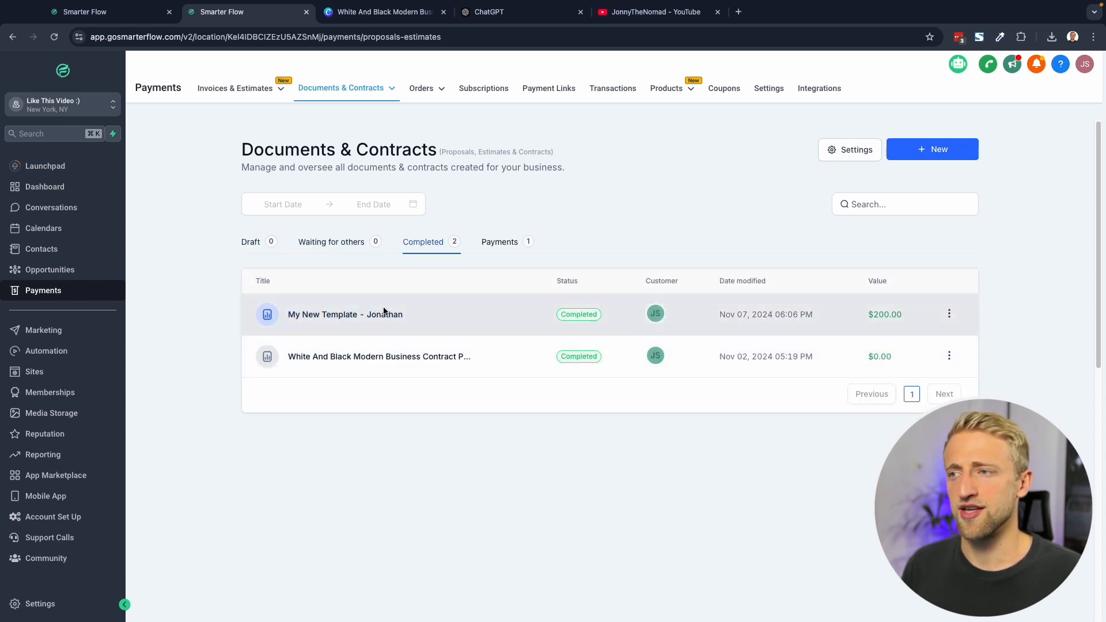
{"action": "left_click", "coordinate": [500, 246]}
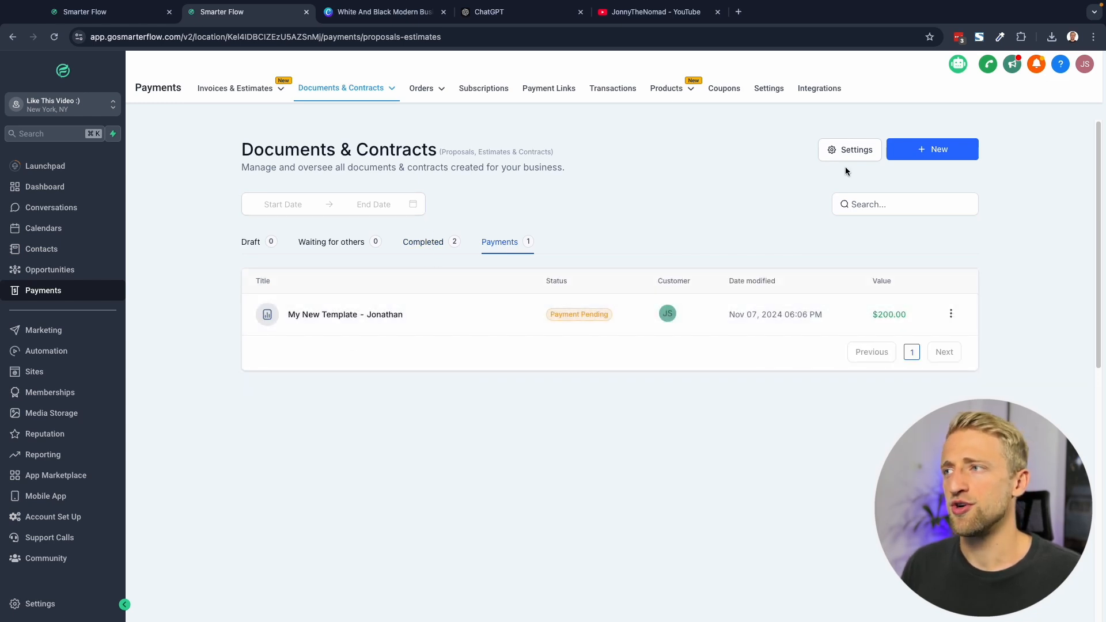
Open the Documents & Contracts settings and look through the Team Notifications and Product Invoicing options.
{"action": "left_click", "coordinate": [851, 151]}
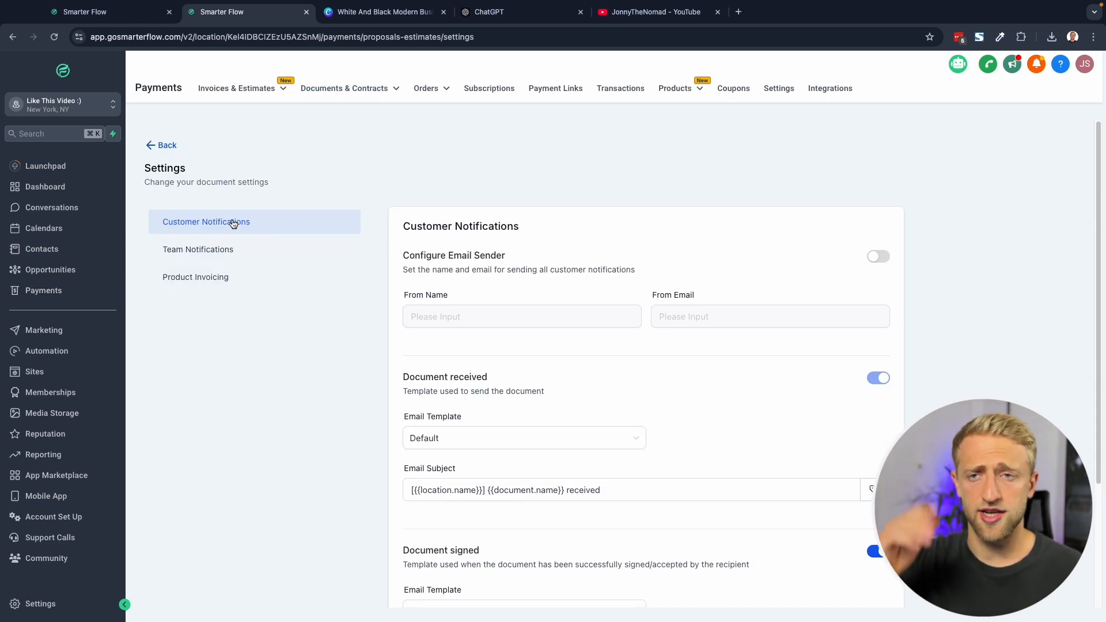
{"action": "left_click", "coordinate": [232, 248]}
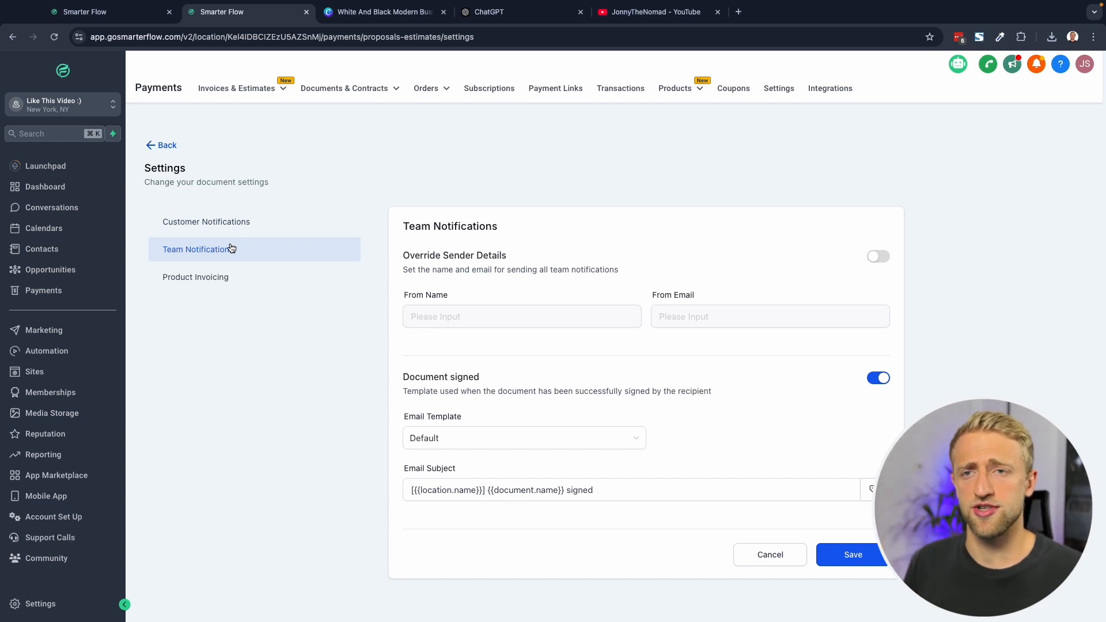
{"action": "left_click", "coordinate": [193, 276]}
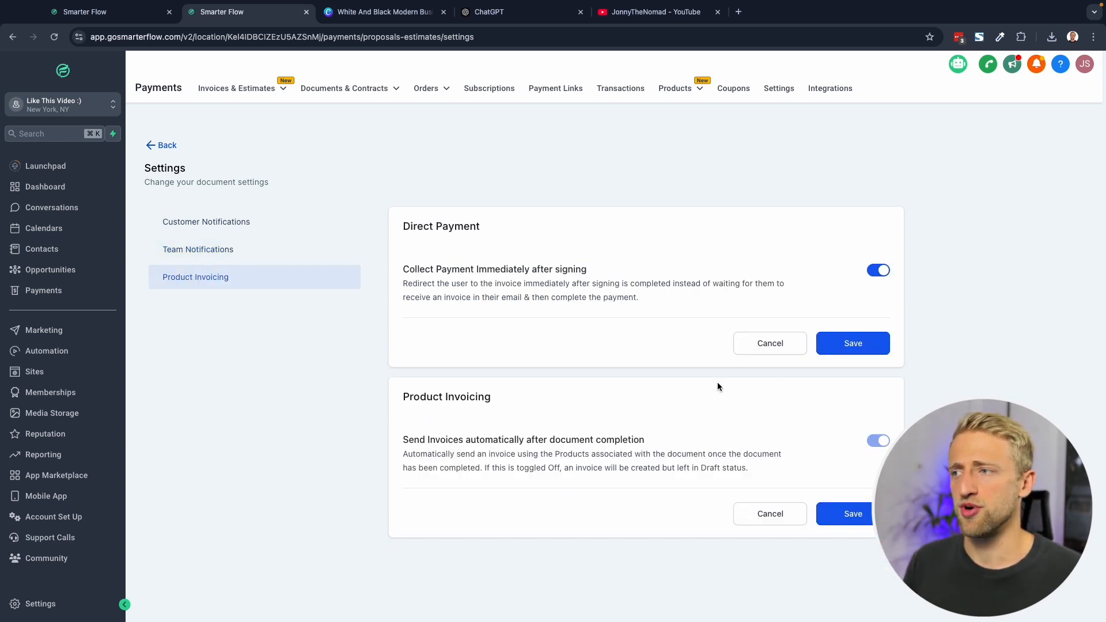
Examine the Customer Notifications settings, including the email subject and available email templates for the Document received notification.
{"action": "left_click", "coordinate": [234, 221]}
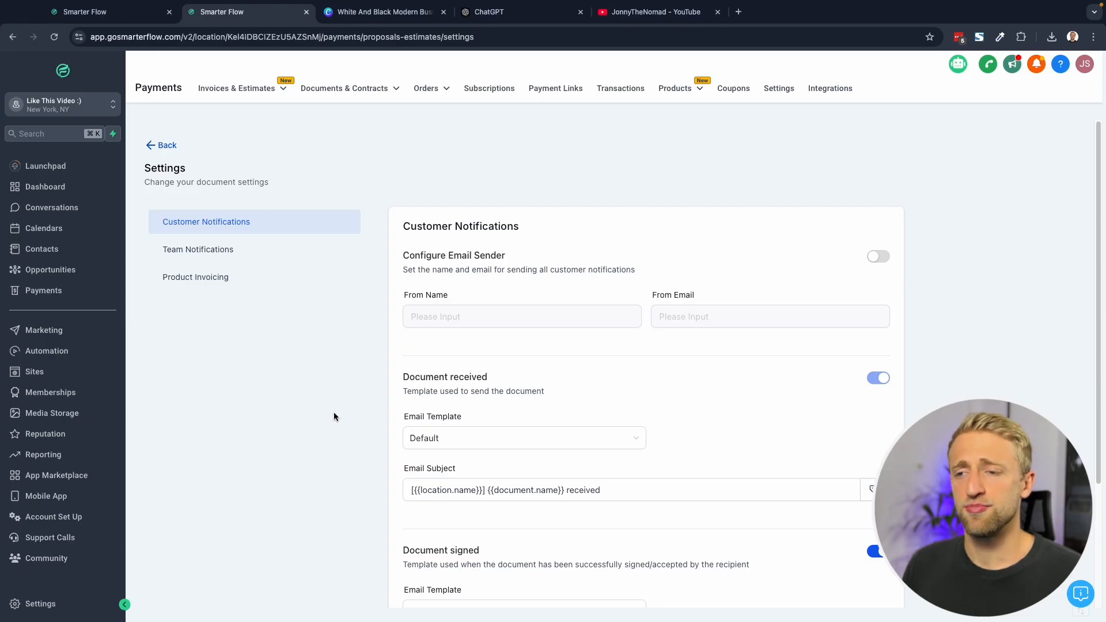
{"action": "scroll", "coordinate": [333, 413], "scroll_direction": "down", "scroll_amount": 1}
{"action": "left_click_drag", "start_coordinate": [647, 450], "coordinate": [395, 438]}
{"action": "left_click", "coordinate": [332, 421]}
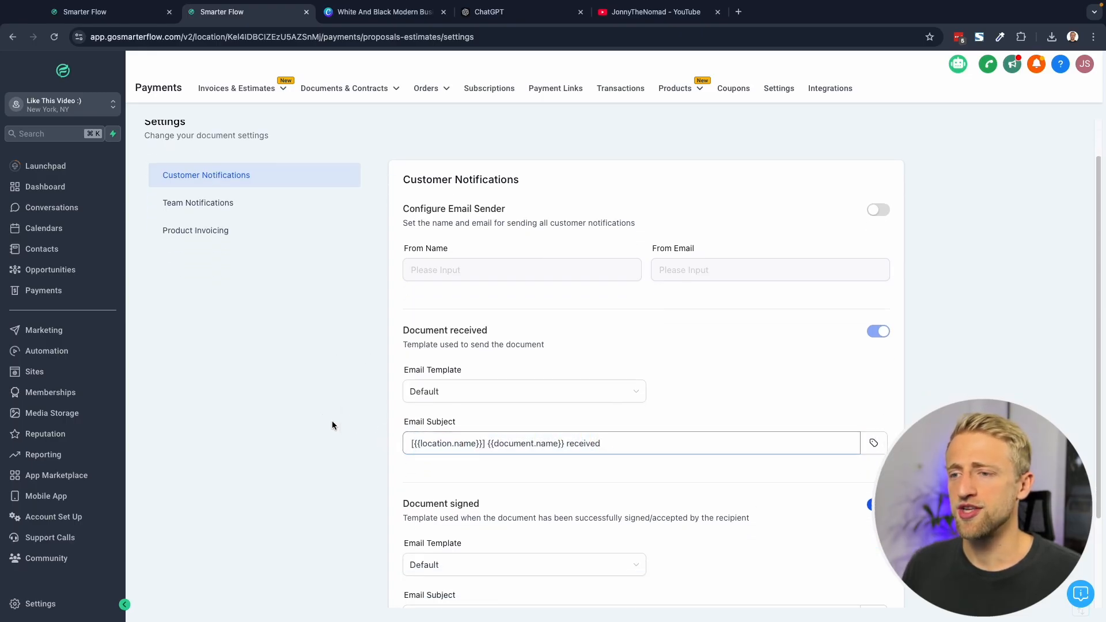
{"action": "scroll", "coordinate": [354, 375], "scroll_direction": "down", "scroll_amount": 2}
{"action": "left_click", "coordinate": [471, 277]}
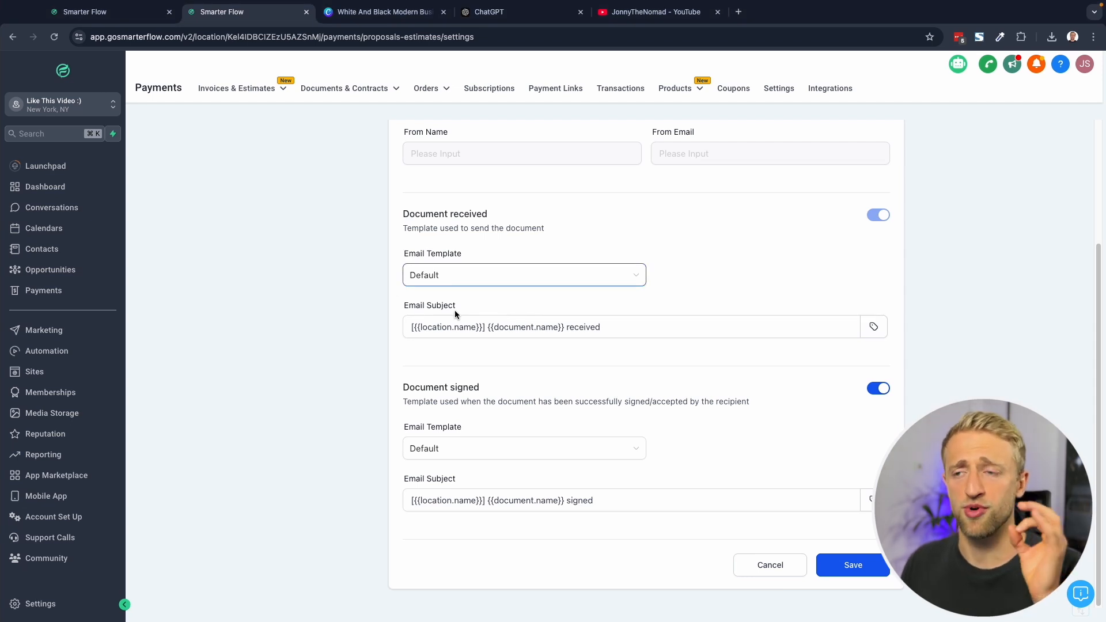
{"action": "left_click", "coordinate": [511, 279]}
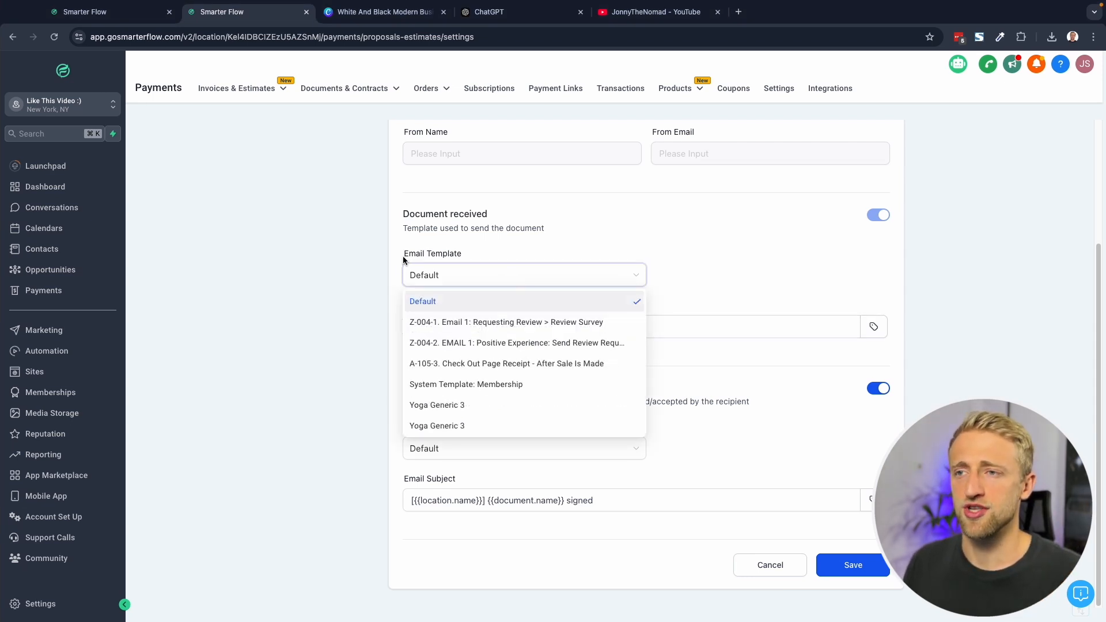
{"action": "left_click", "coordinate": [345, 338]}
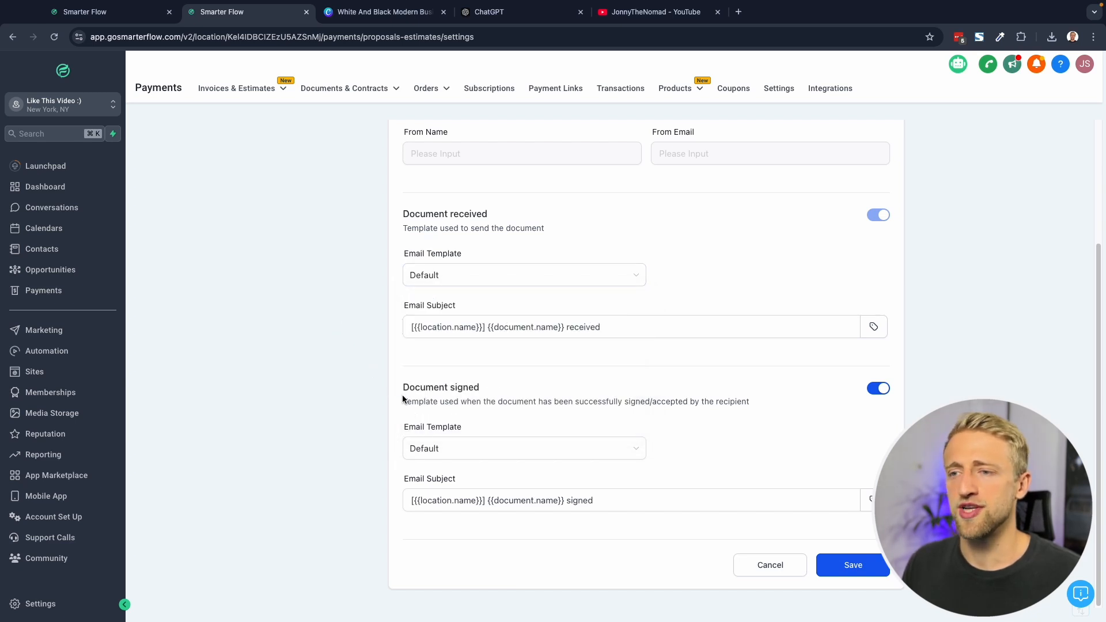
Examine the customers' Document signed notification settings, then display the Team Notifications settings.
{"action": "left_click_drag", "start_coordinate": [399, 387], "coordinate": [530, 390]}
{"action": "left_click", "coordinate": [548, 393]}
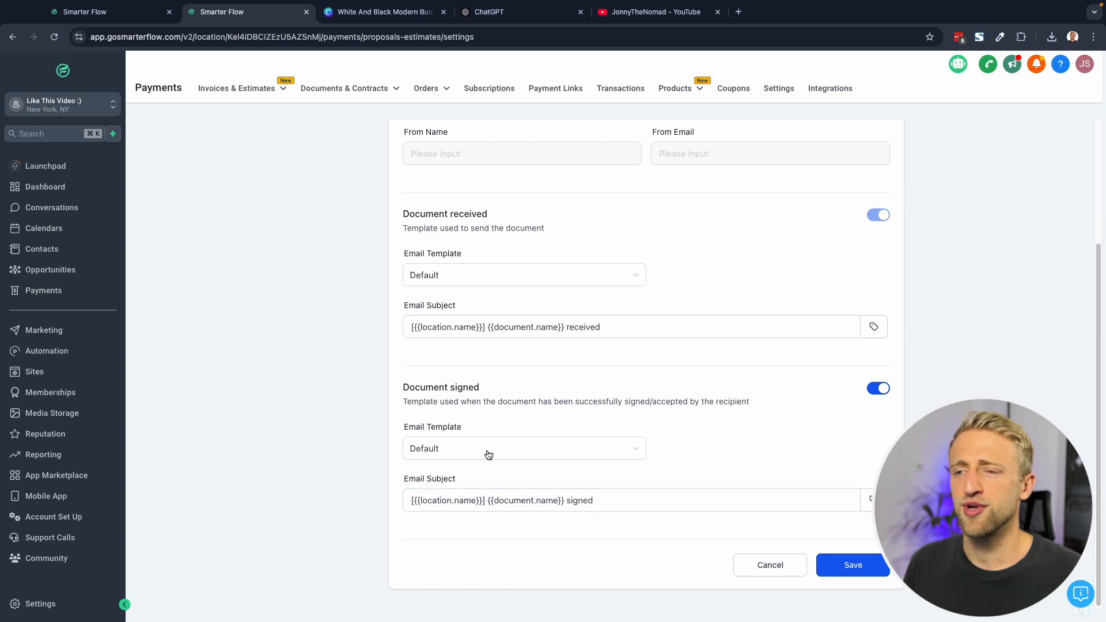
{"action": "scroll", "coordinate": [424, 454], "scroll_direction": "up", "scroll_amount": 3}
{"action": "left_click", "coordinate": [208, 252]}
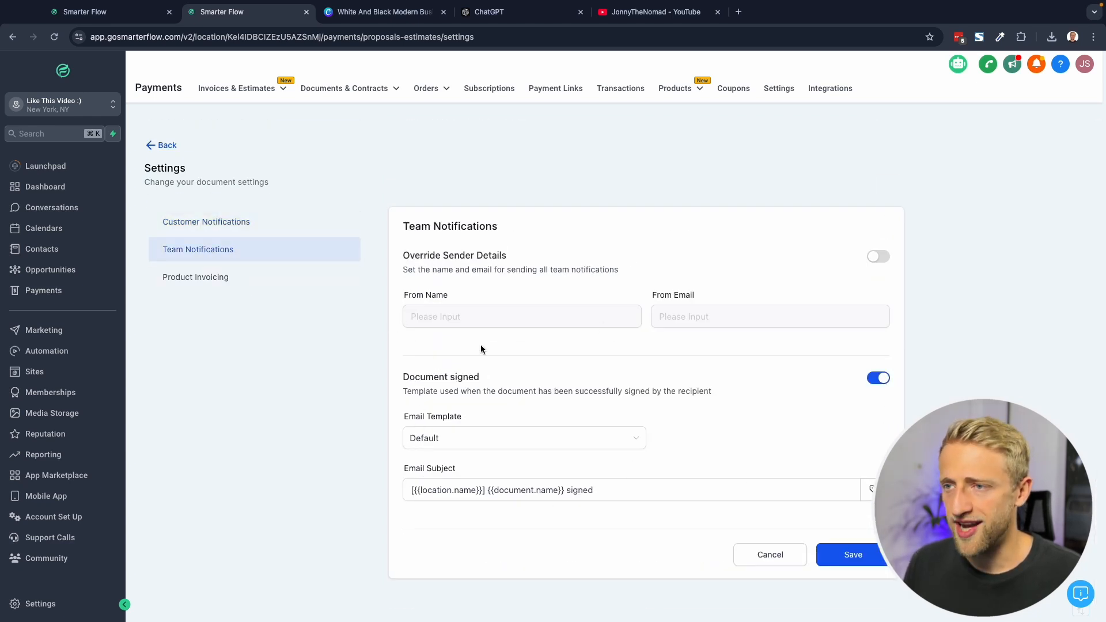
Go to the Automation workflow list and open the A-105. Invoicing & Checkout Pages folder.
{"action": "left_click", "coordinate": [158, 147]}
{"action": "left_click", "coordinate": [49, 352]}
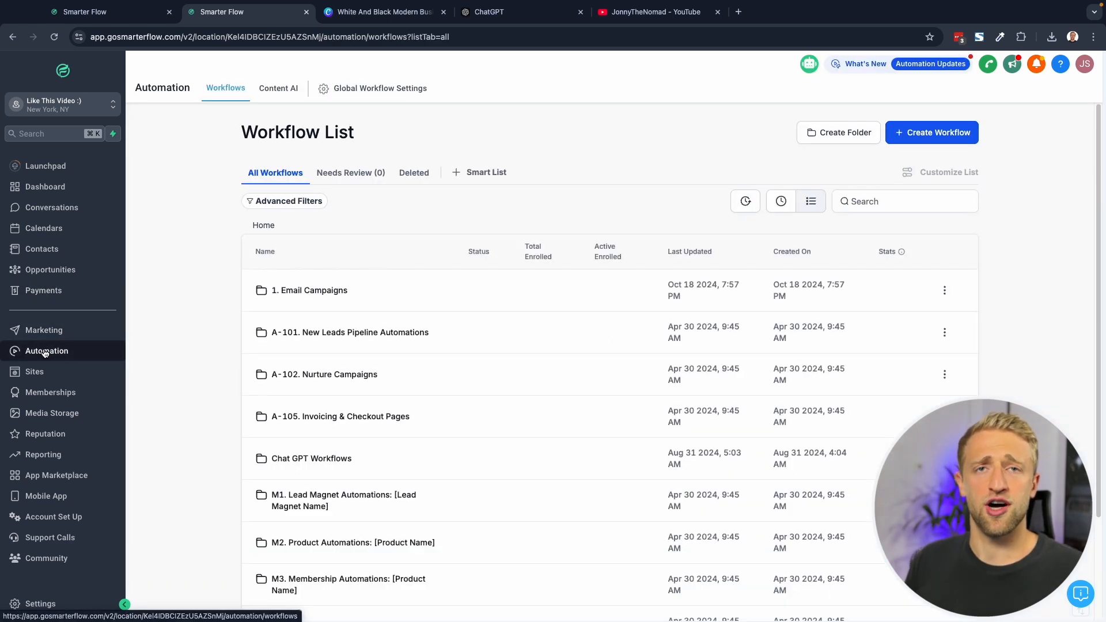
{"action": "scroll", "coordinate": [194, 354], "scroll_direction": "down", "scroll_amount": 1}
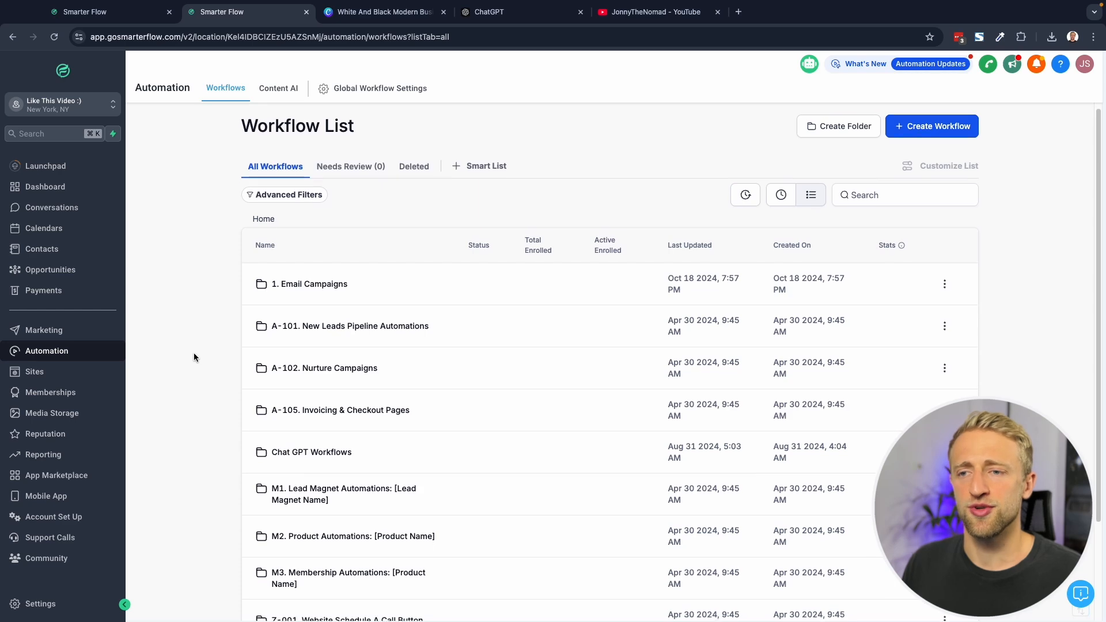
{"action": "scroll", "coordinate": [218, 386], "scroll_direction": "down", "scroll_amount": 3}
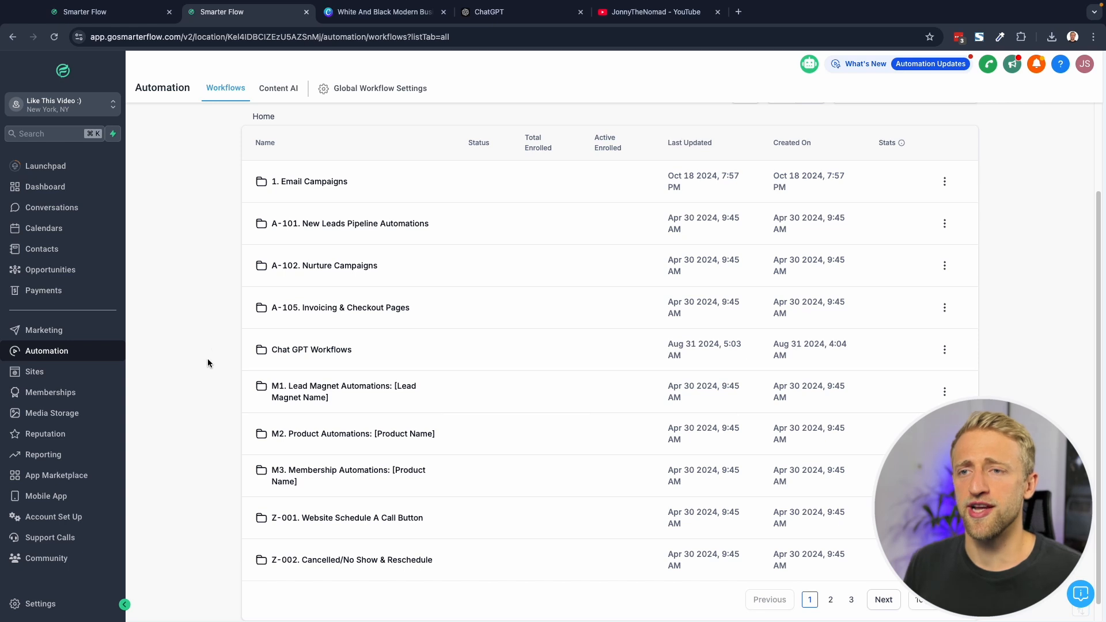
{"action": "left_click", "coordinate": [310, 314]}
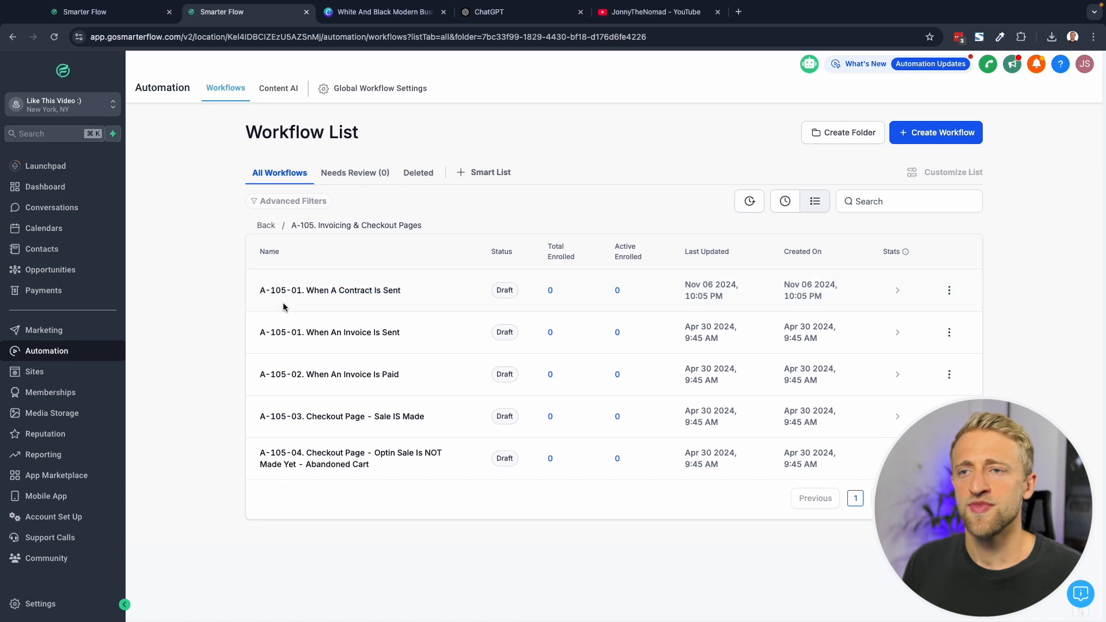
{"action": "left_click_drag", "start_coordinate": [233, 272], "coordinate": [382, 518]}
{"action": "left_click", "coordinate": [382, 521]}
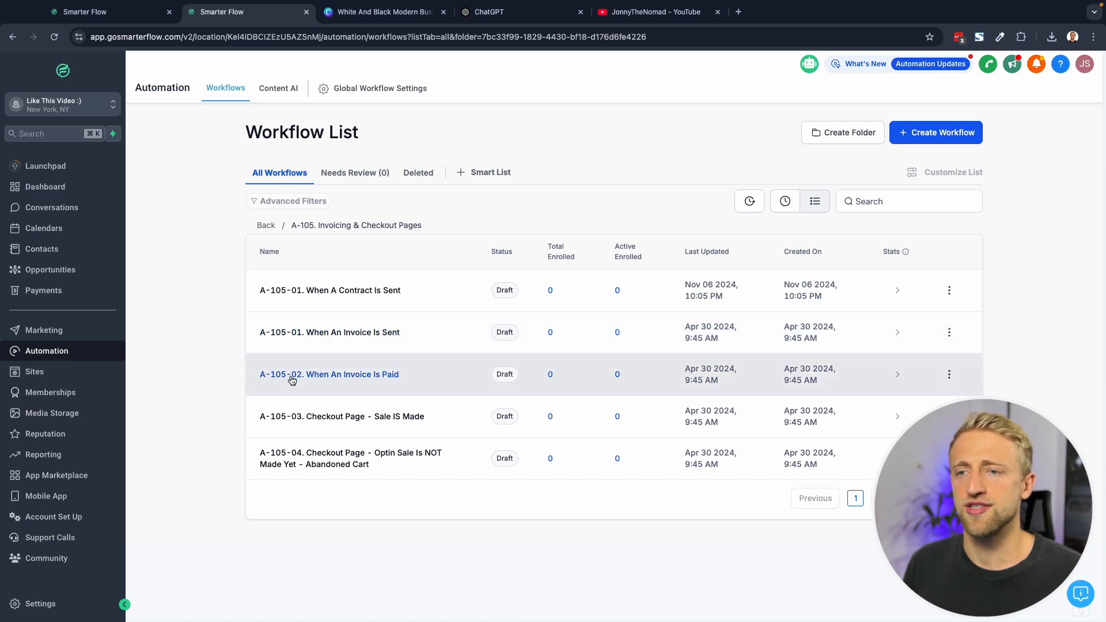
Duplicate the A-105-01. When An Invoice Is Sent workflow and open the copy in the workflow builder.
{"action": "left_click", "coordinate": [949, 332]}
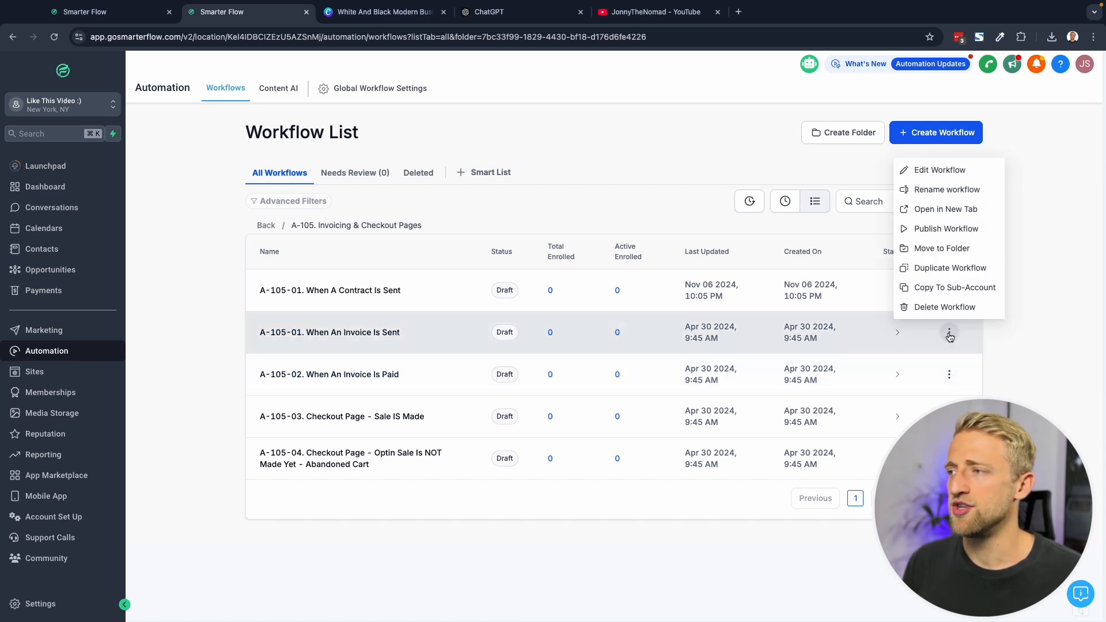
{"action": "left_click", "coordinate": [942, 269]}
{"action": "left_click", "coordinate": [745, 426]}
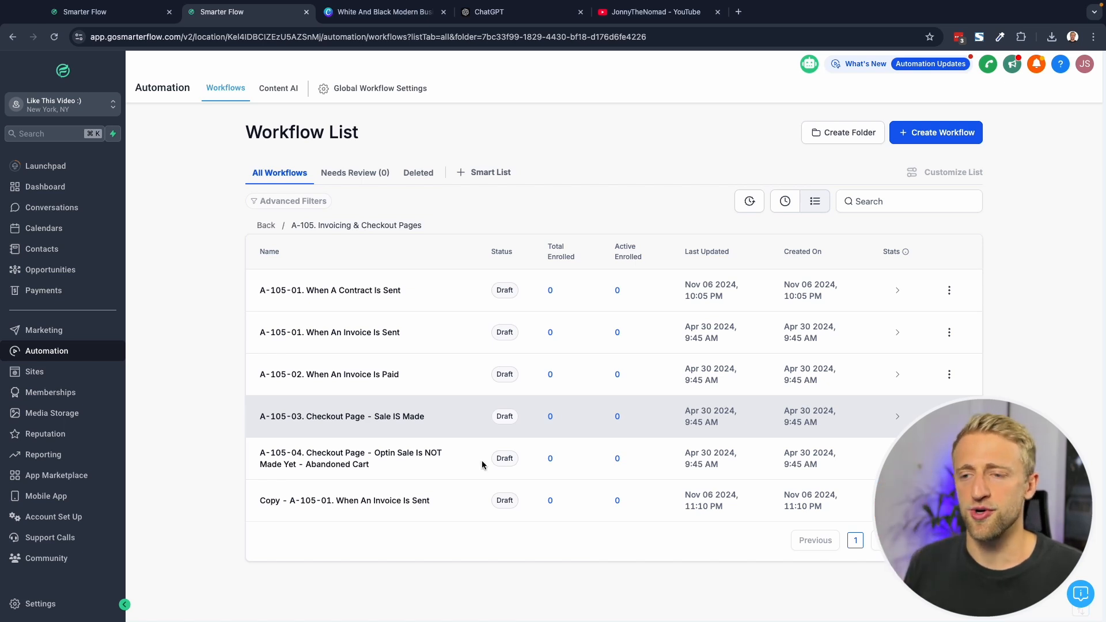
{"action": "left_click", "coordinate": [281, 500]}
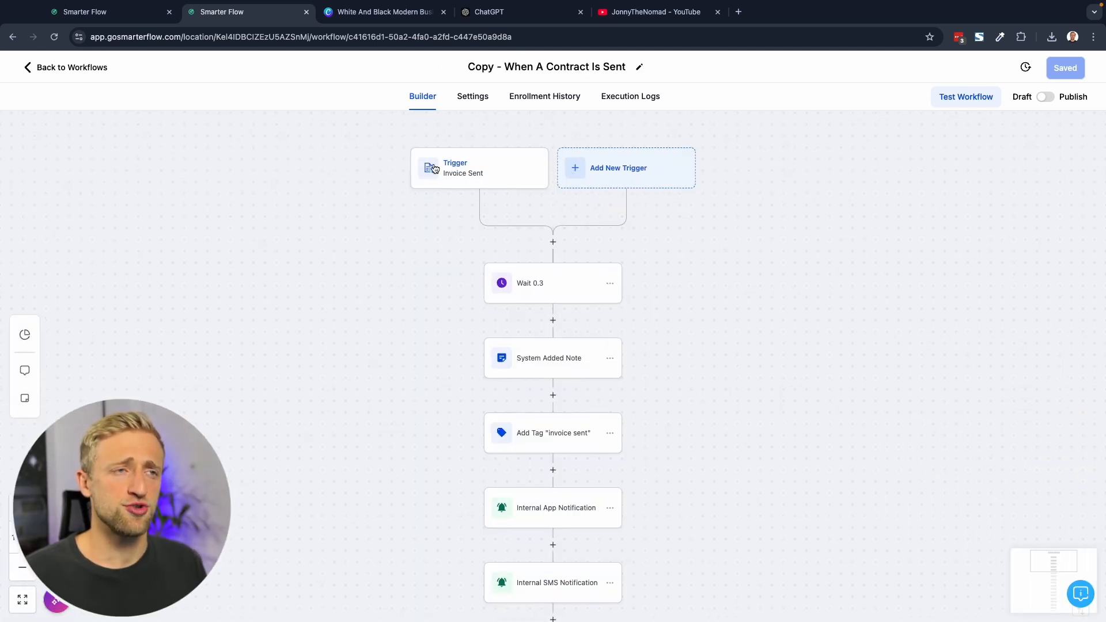
Look at the Invoice Sent trigger's settings, then add a new Documents & Contracts trigger with one blank filter.
{"action": "left_click", "coordinate": [464, 169]}
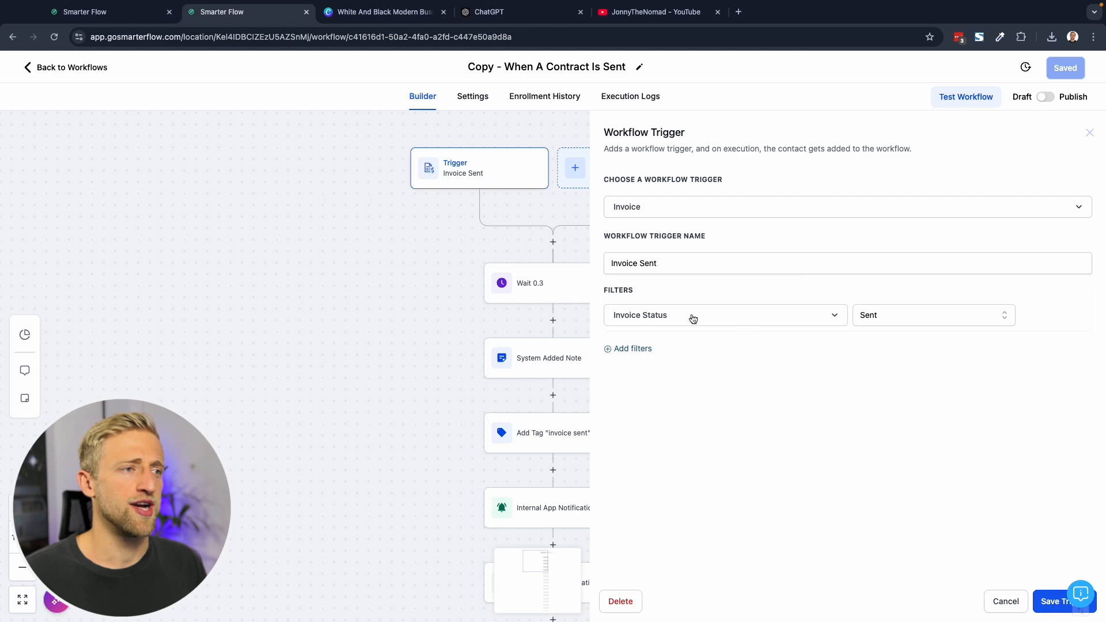
{"action": "left_click", "coordinate": [578, 176]}
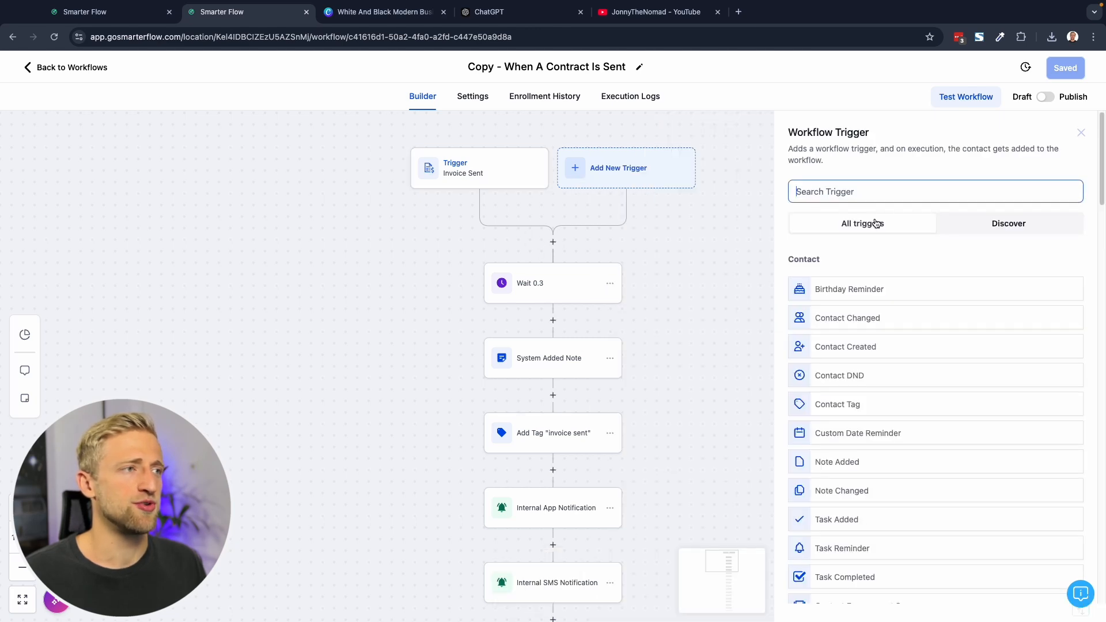
{"action": "scroll", "coordinate": [886, 321], "scroll_direction": "down", "scroll_amount": 15}
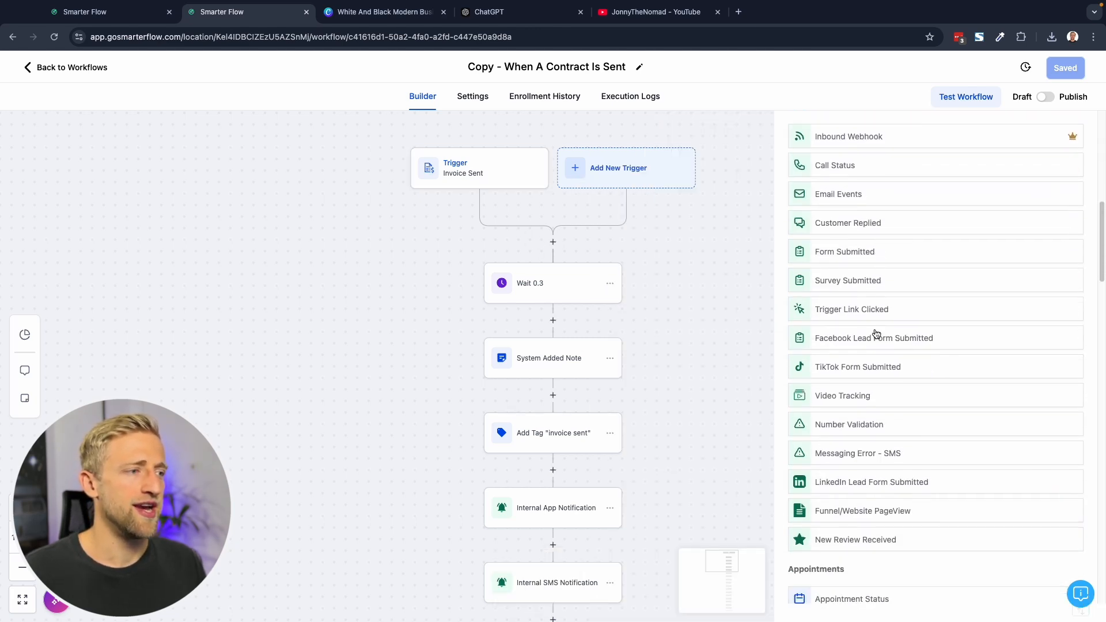
{"action": "scroll", "coordinate": [873, 348], "scroll_direction": "down", "scroll_amount": 10}
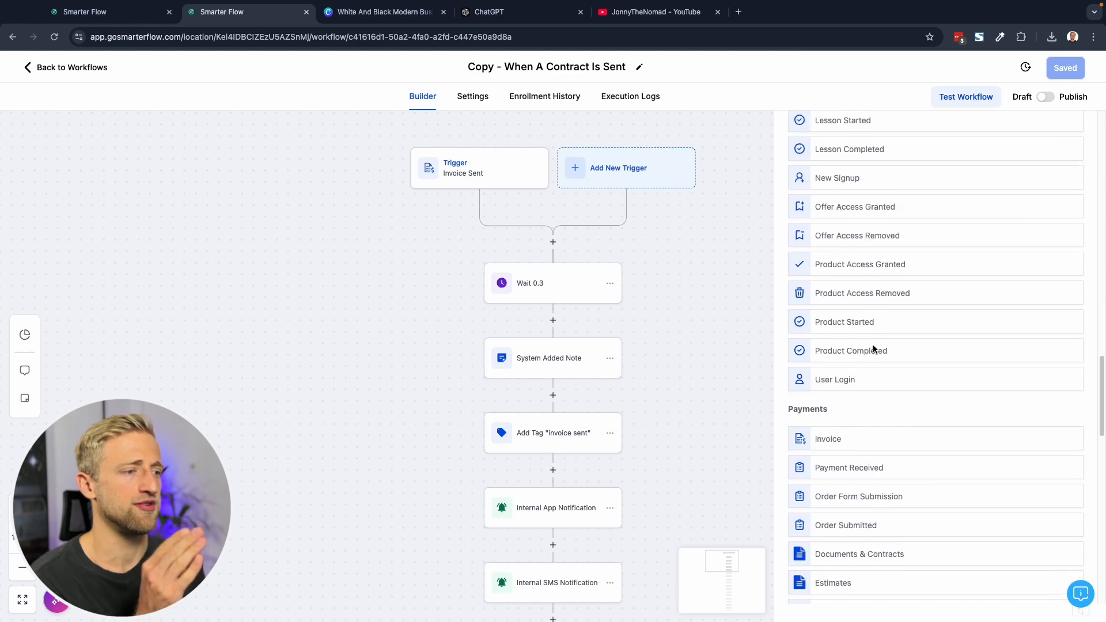
{"action": "scroll", "coordinate": [872, 354], "scroll_direction": "down", "scroll_amount": 1}
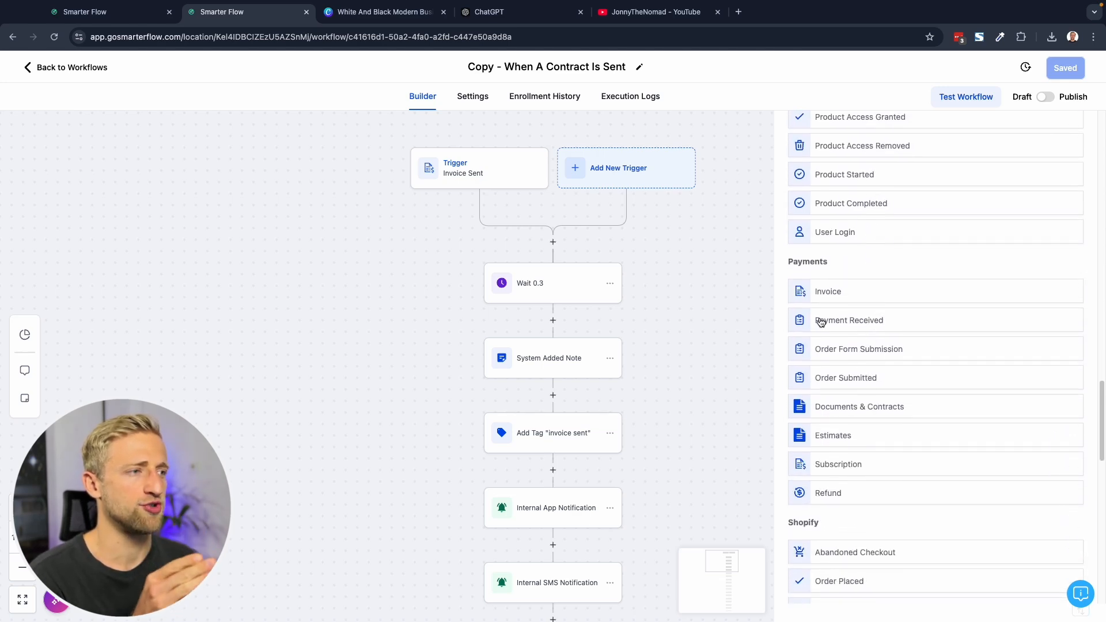
{"action": "left_click", "coordinate": [850, 407]}
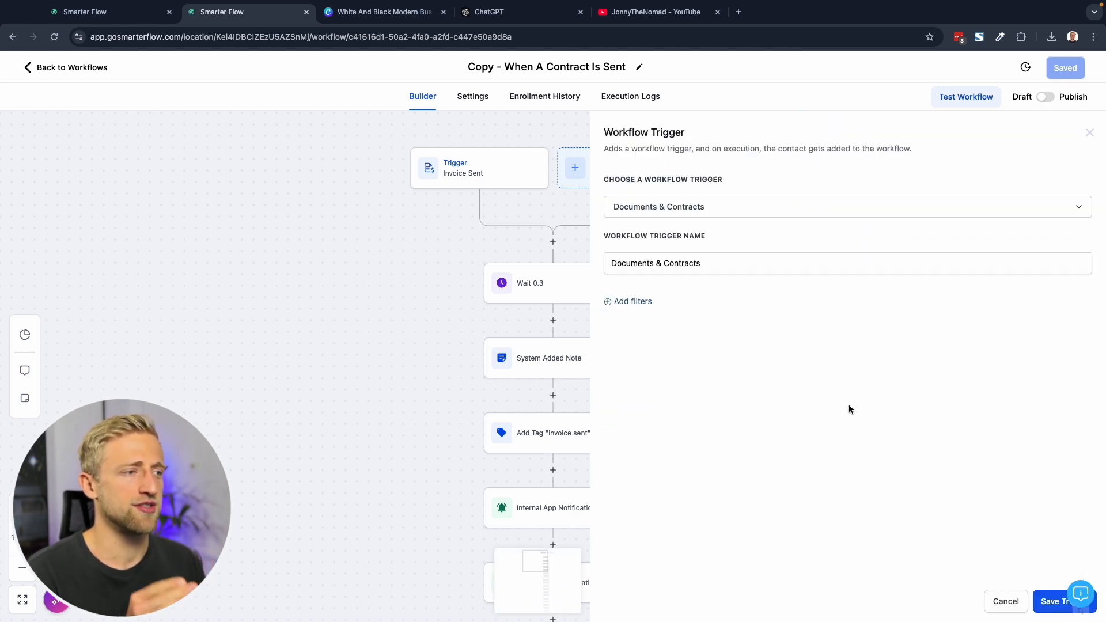
{"action": "left_click", "coordinate": [635, 302]}
Try the trigger filter on [Deprecated]Document Type with the operator Is and display its selectable values.
{"action": "left_click", "coordinate": [672, 318]}
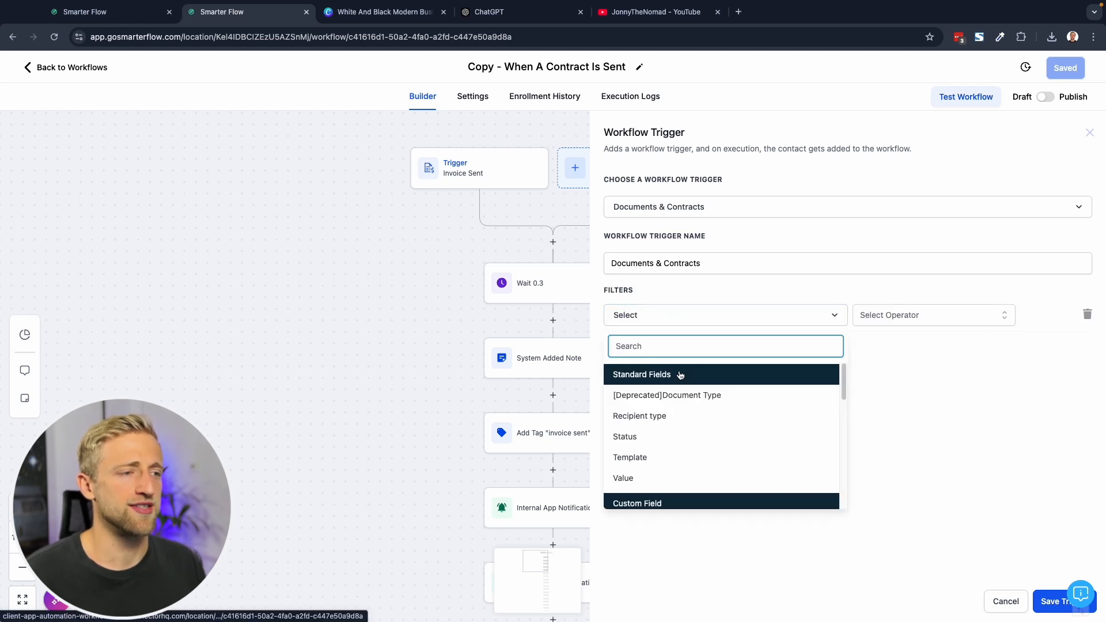
{"action": "left_click", "coordinate": [676, 395]}
{"action": "left_click", "coordinate": [876, 320]}
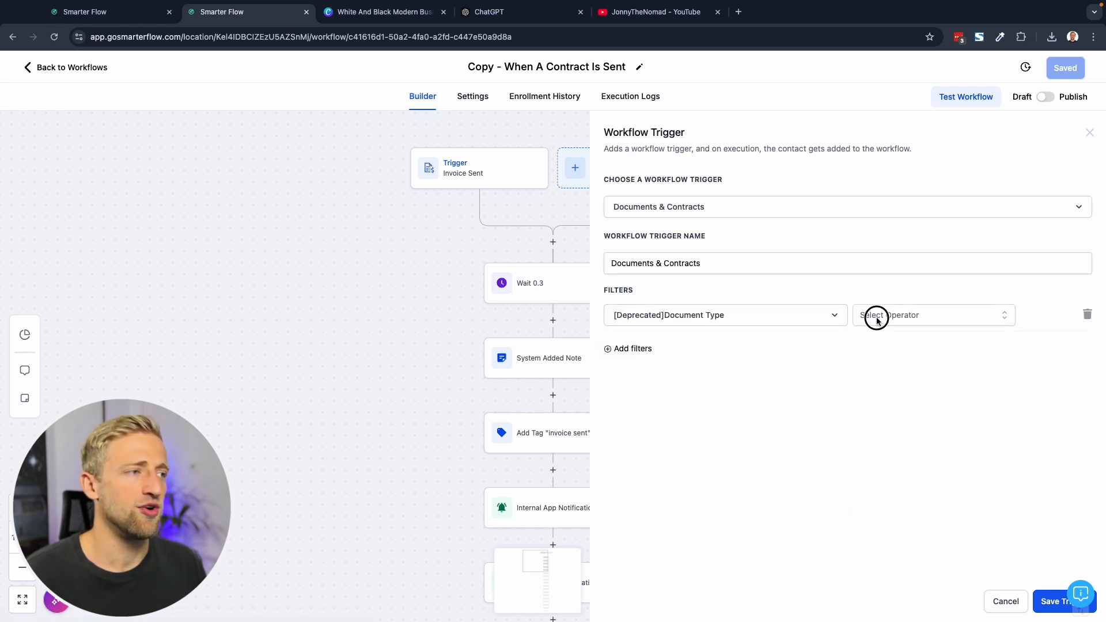
{"action": "left_click", "coordinate": [875, 340]}
{"action": "left_click", "coordinate": [962, 313]}
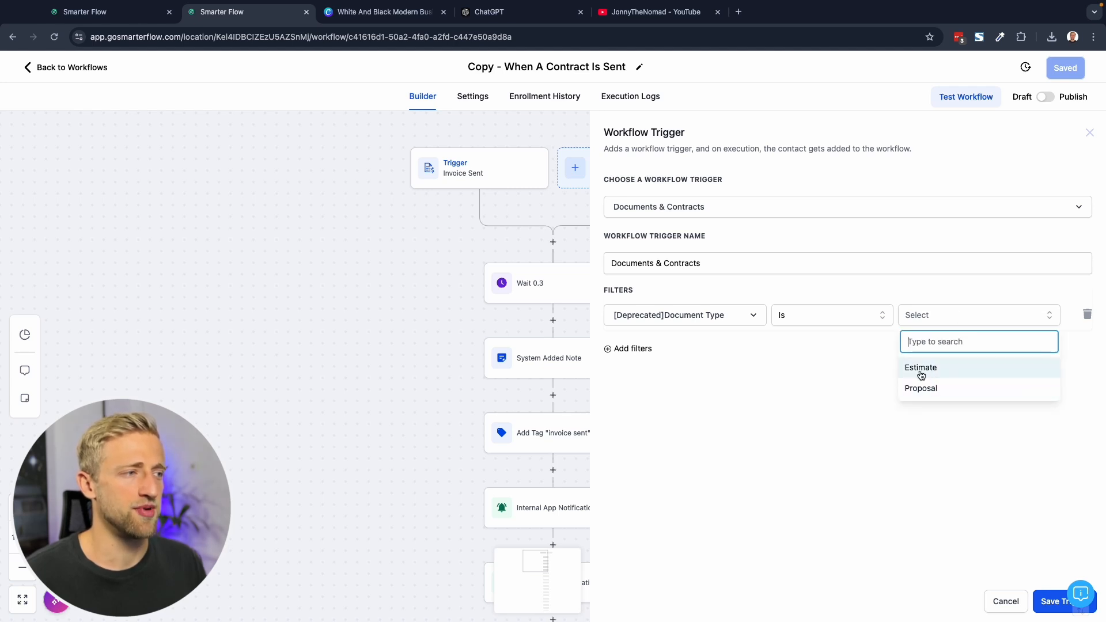
Try the trigger filter on Recipient type with the operator Is and display its selectable values.
{"action": "left_click", "coordinate": [728, 318]}
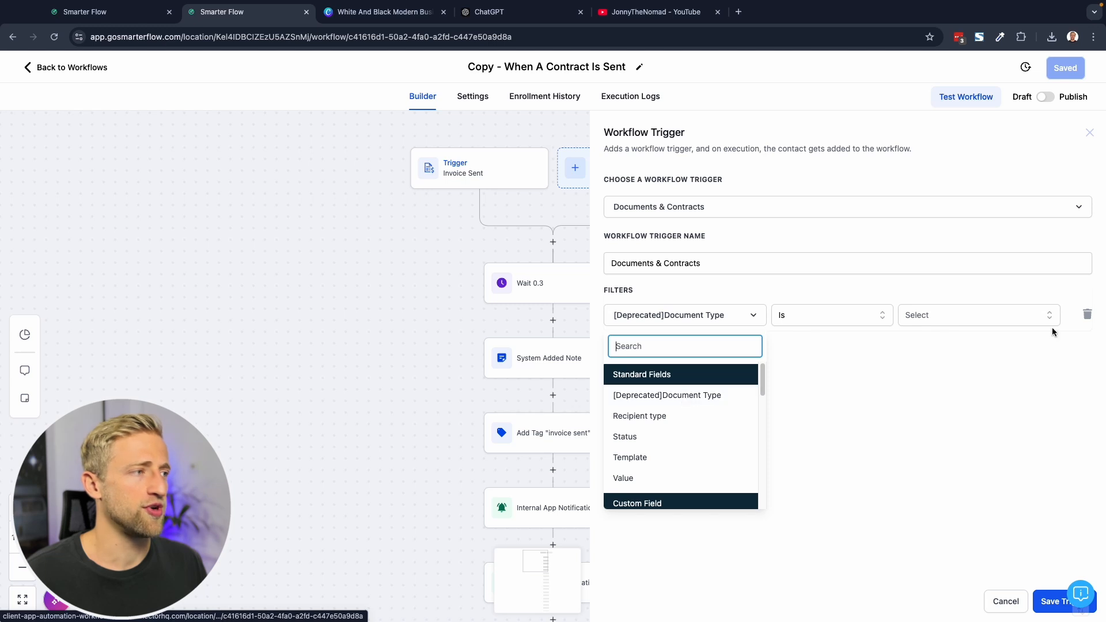
{"action": "left_click", "coordinate": [650, 419]}
{"action": "left_click", "coordinate": [904, 317]}
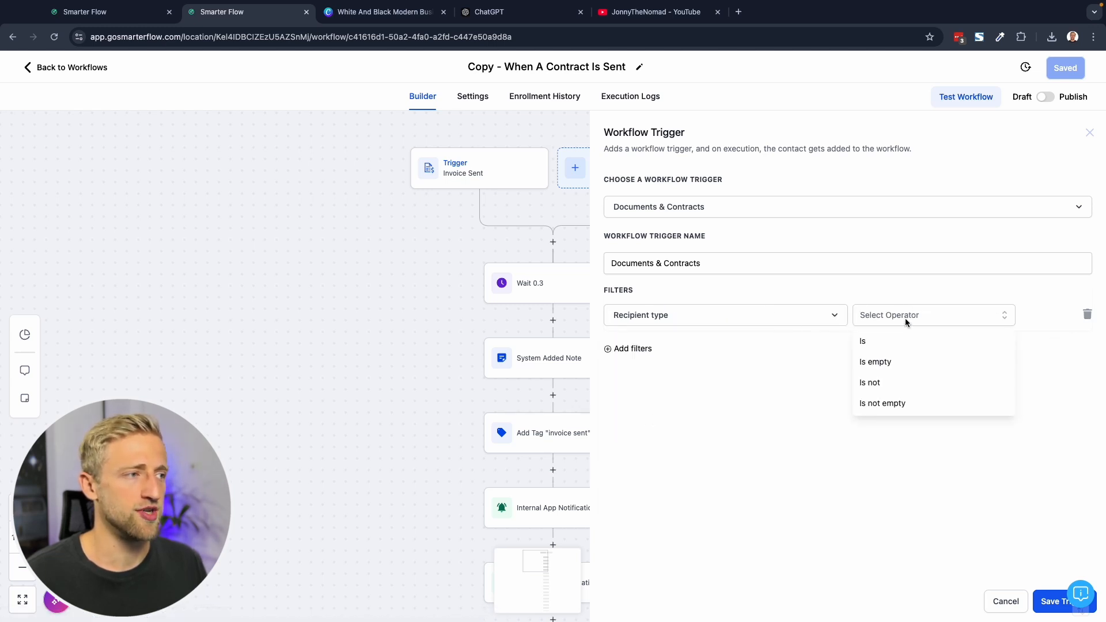
{"action": "left_click", "coordinate": [892, 342]}
{"action": "left_click", "coordinate": [966, 316]}
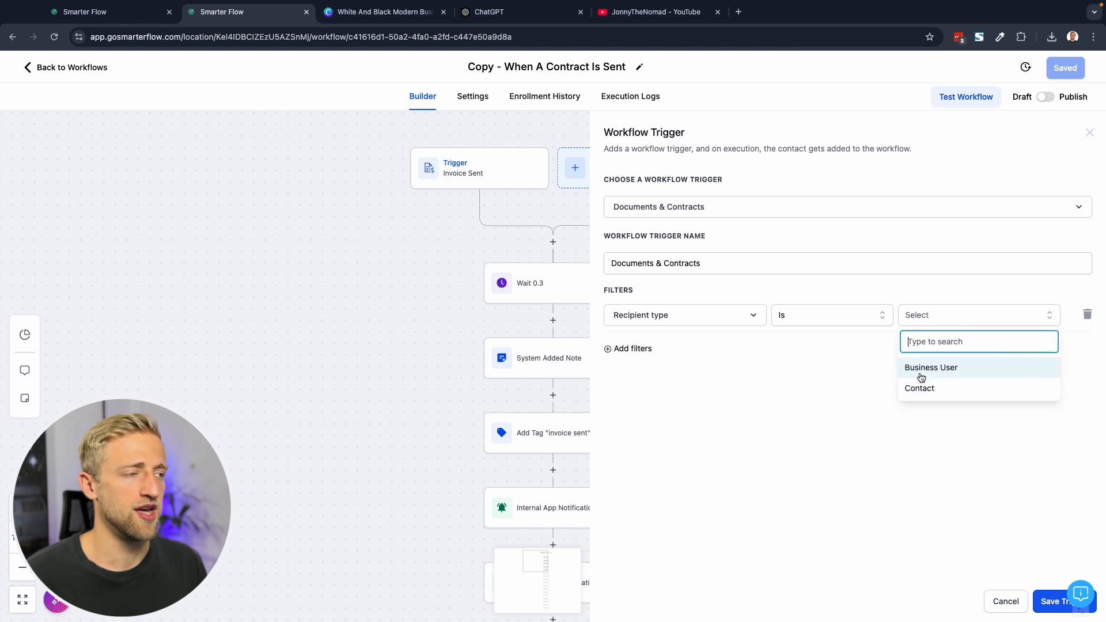
Set the Documents & Contracts trigger's first filter to Status Is Sent.
{"action": "left_click", "coordinate": [684, 317]}
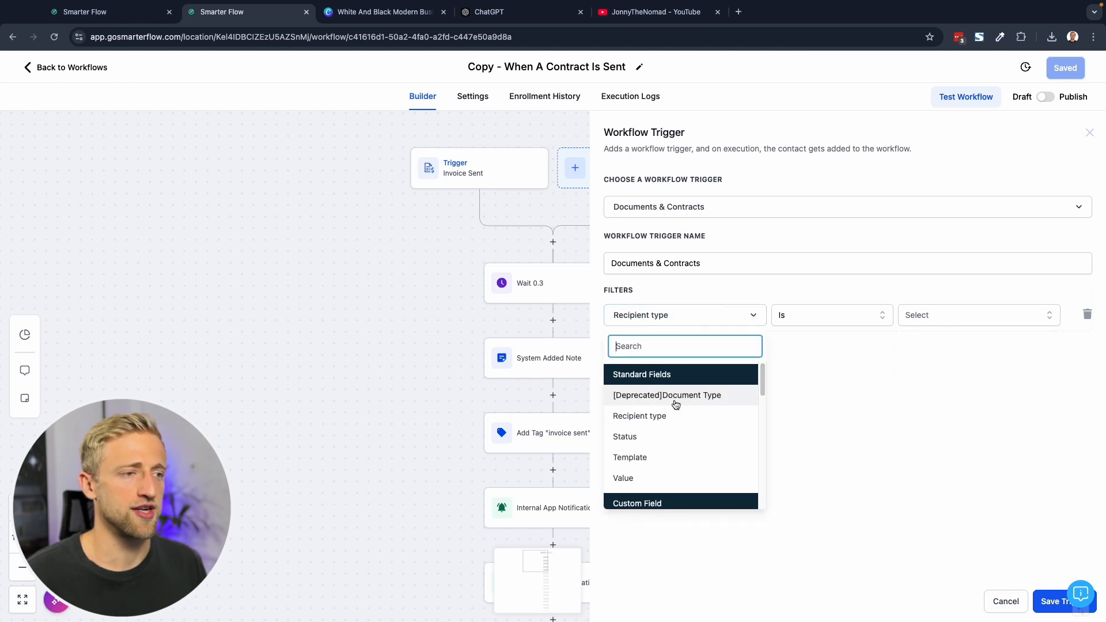
{"action": "left_click", "coordinate": [653, 437]}
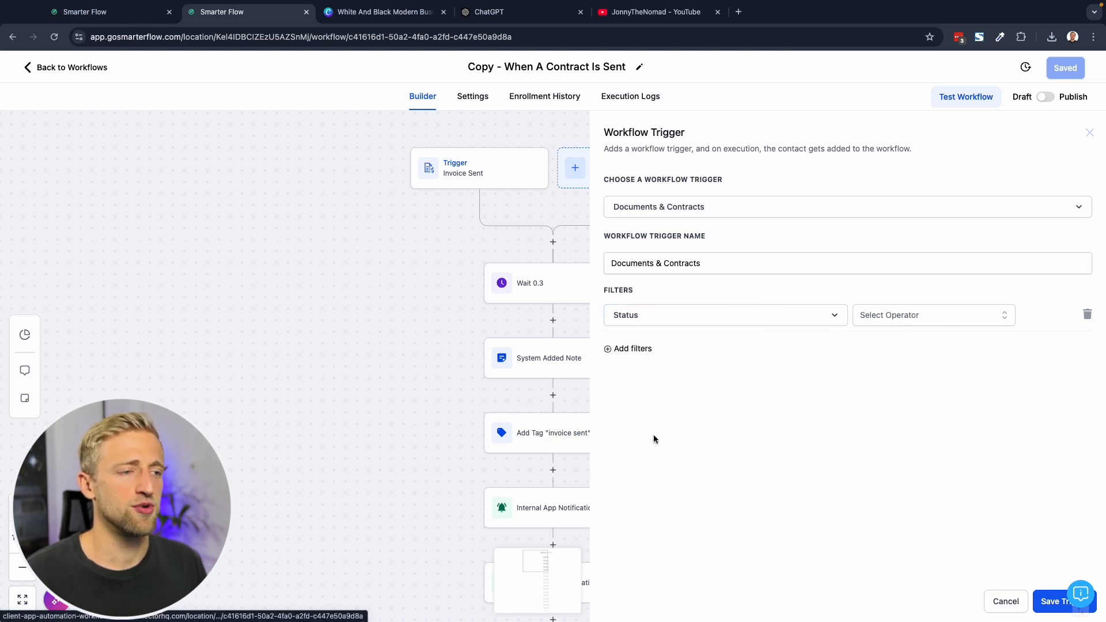
{"action": "left_click", "coordinate": [871, 322]}
{"action": "left_click", "coordinate": [883, 339]}
{"action": "left_click", "coordinate": [967, 318]}
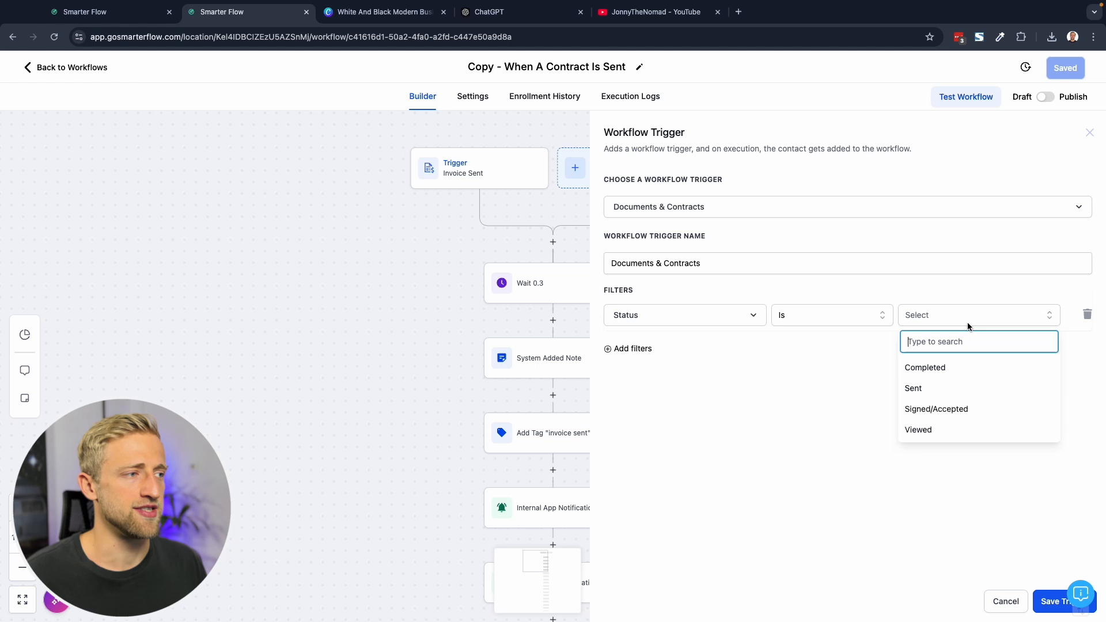
{"action": "left_click", "coordinate": [947, 367]}
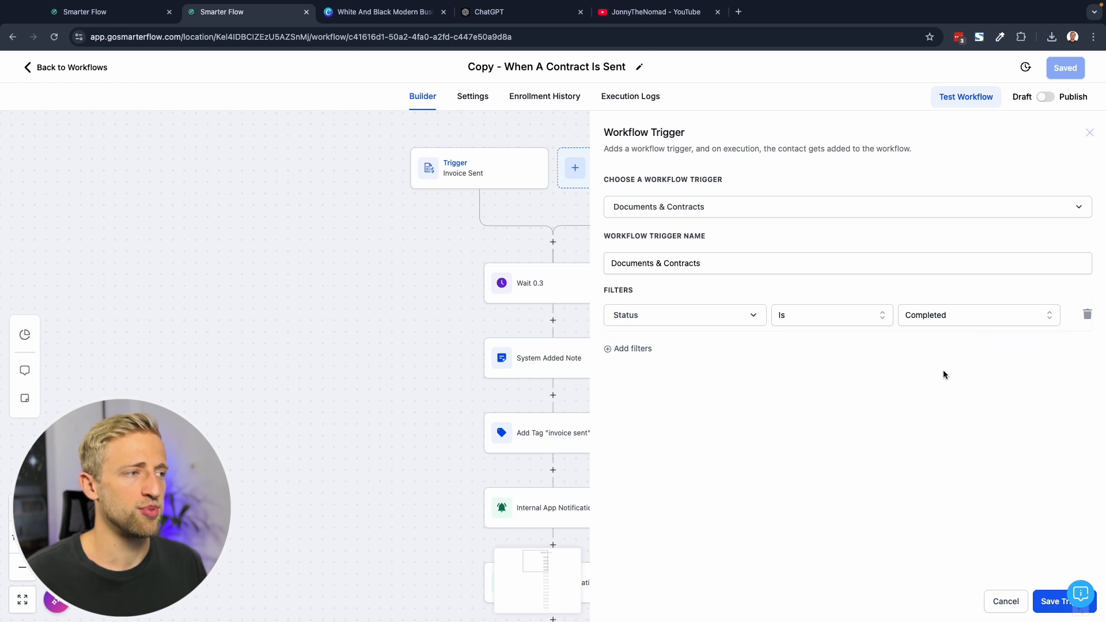
{"action": "left_click", "coordinate": [945, 316]}
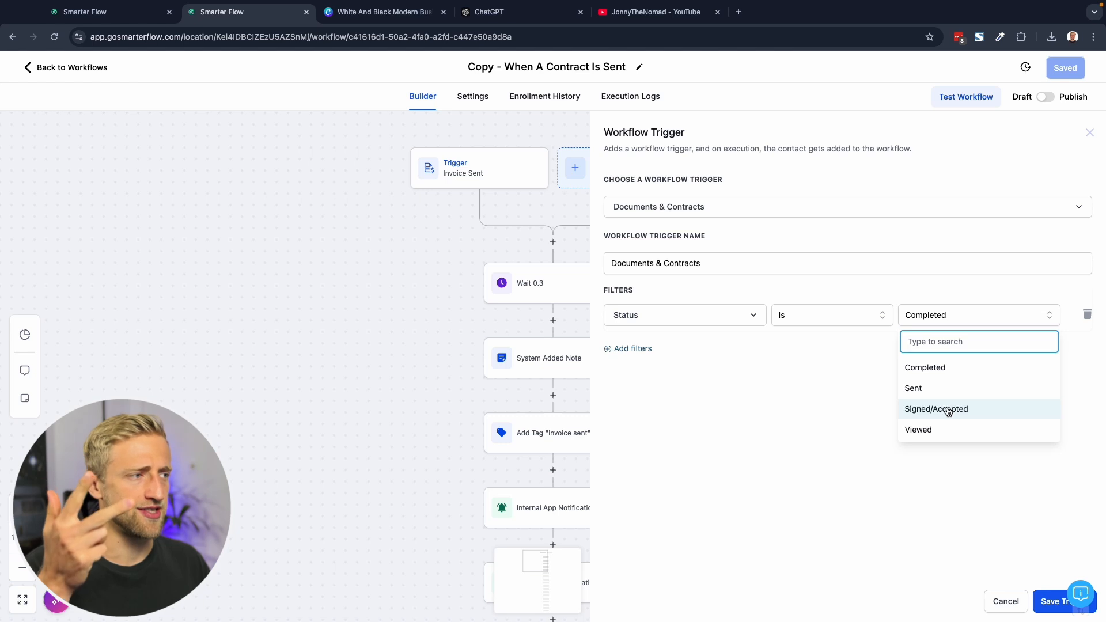
{"action": "left_click", "coordinate": [940, 387]}
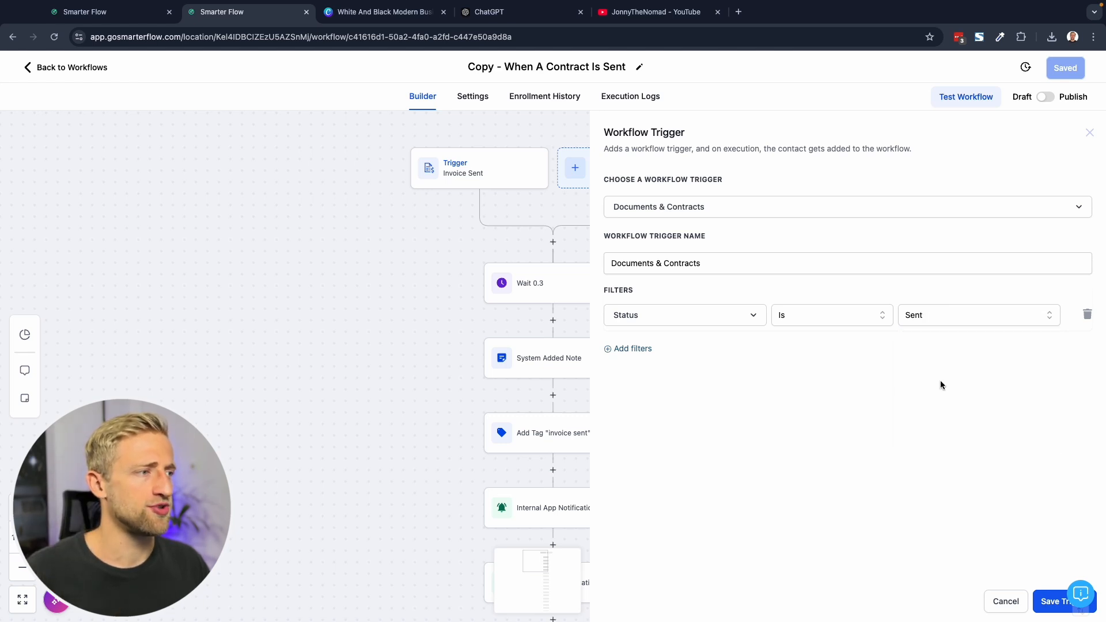
Add a second trigger filter requiring that Template Is My New Template.
{"action": "left_click", "coordinate": [605, 350]}
{"action": "left_click", "coordinate": [646, 357]}
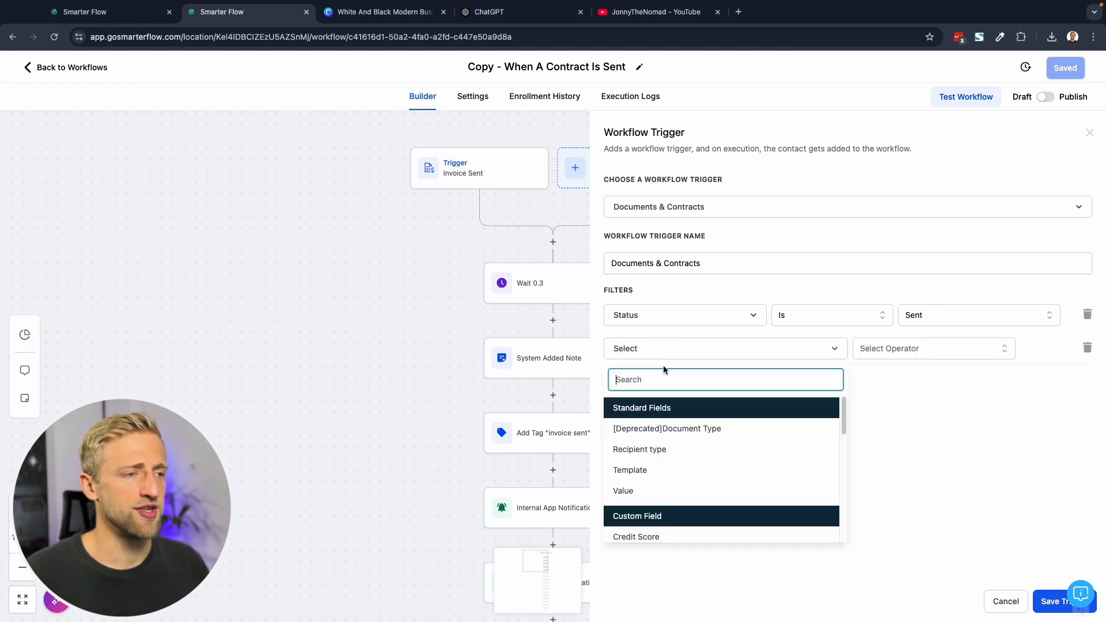
{"action": "left_click", "coordinate": [660, 471]}
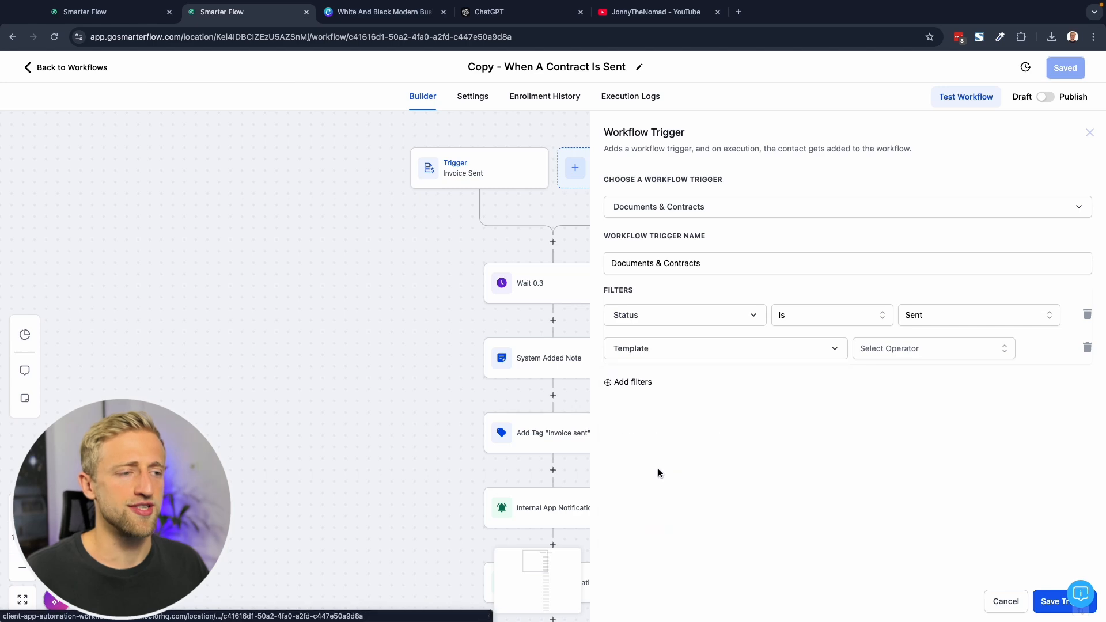
{"action": "left_click", "coordinate": [913, 349]}
{"action": "left_click", "coordinate": [874, 378]}
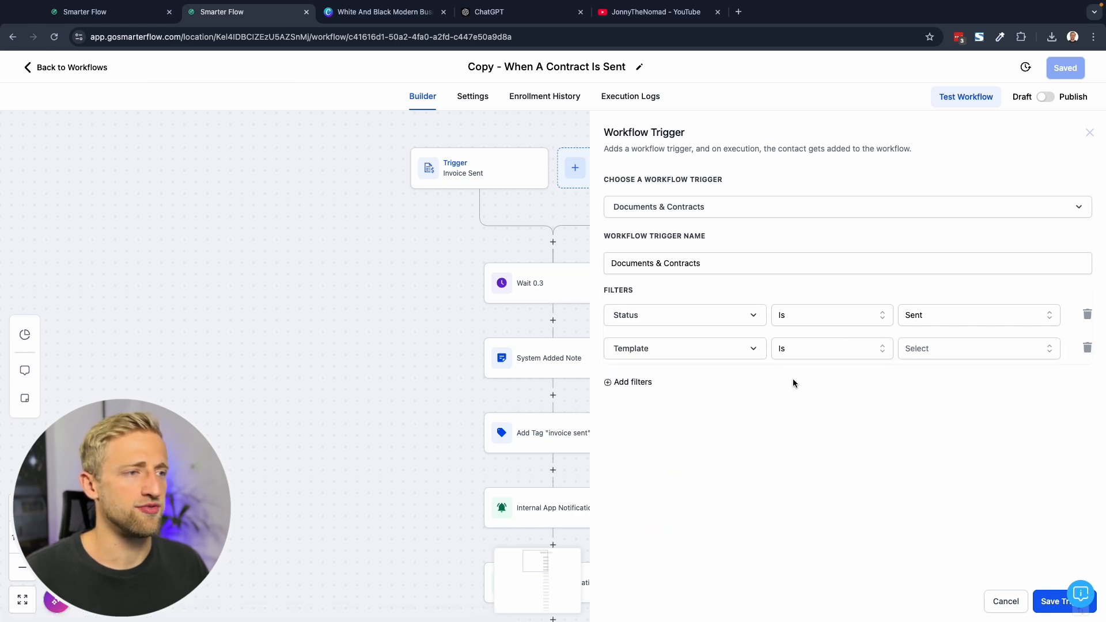
{"action": "left_click", "coordinate": [921, 352]}
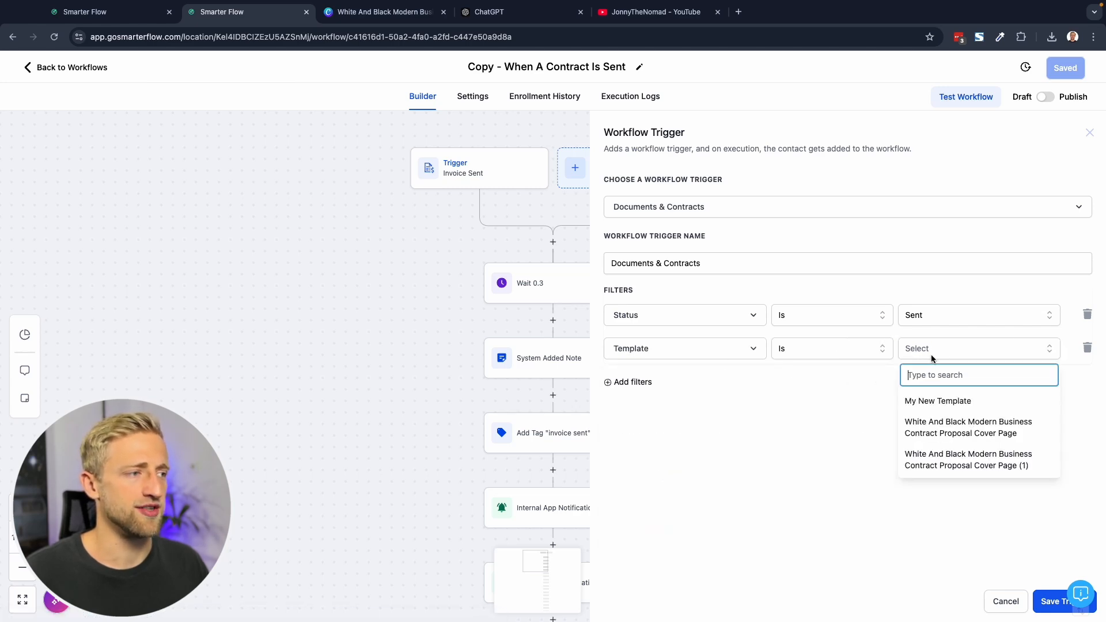
{"action": "left_click", "coordinate": [934, 406]}
Add a third trigger filter requiring that Value Equals to 100.
{"action": "left_click", "coordinate": [630, 384]}
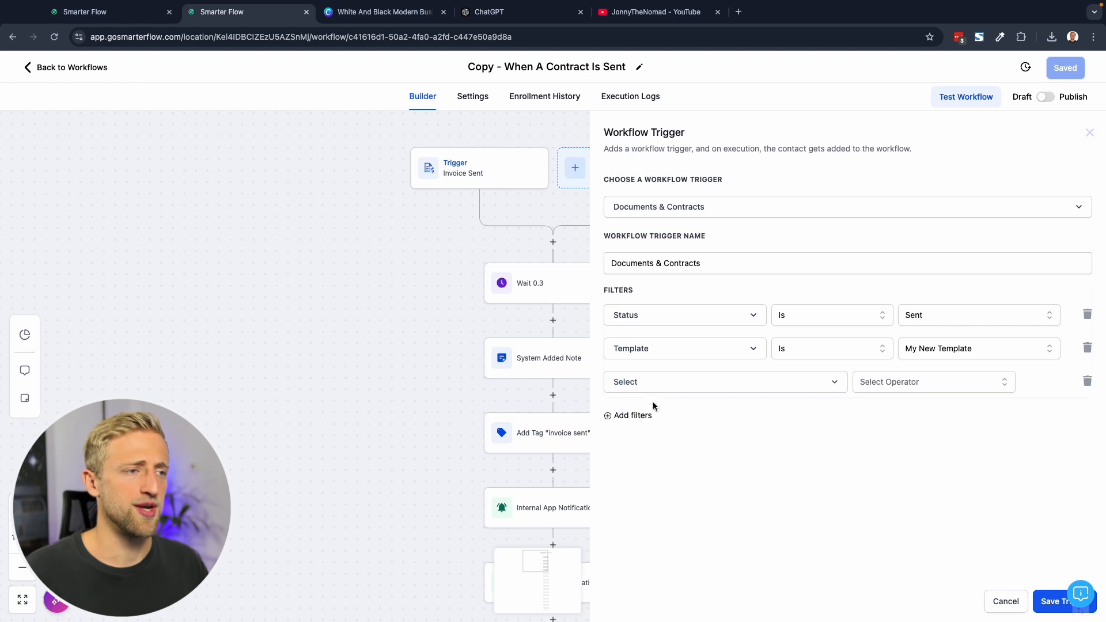
{"action": "left_click", "coordinate": [662, 384]}
{"action": "left_click", "coordinate": [649, 505]}
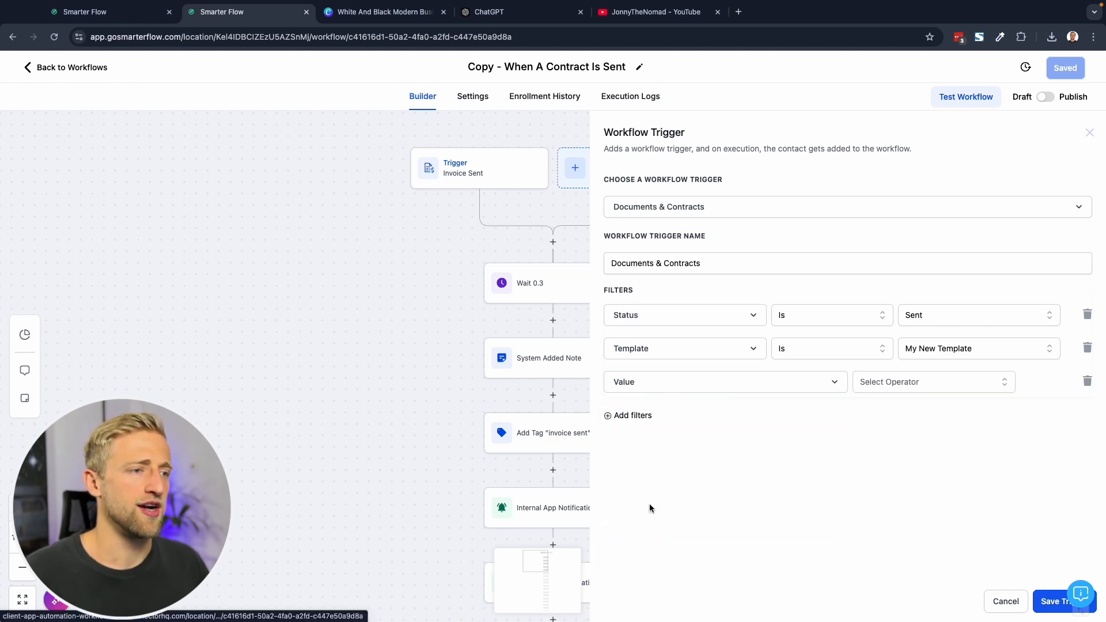
{"action": "left_click", "coordinate": [929, 385]}
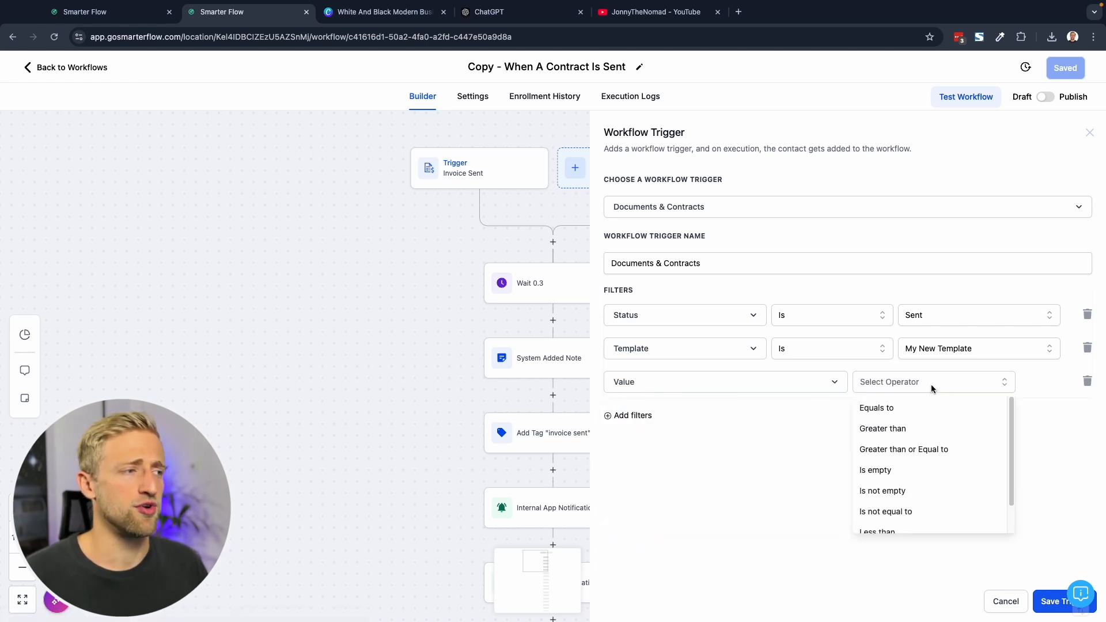
{"action": "left_click", "coordinate": [889, 408]}
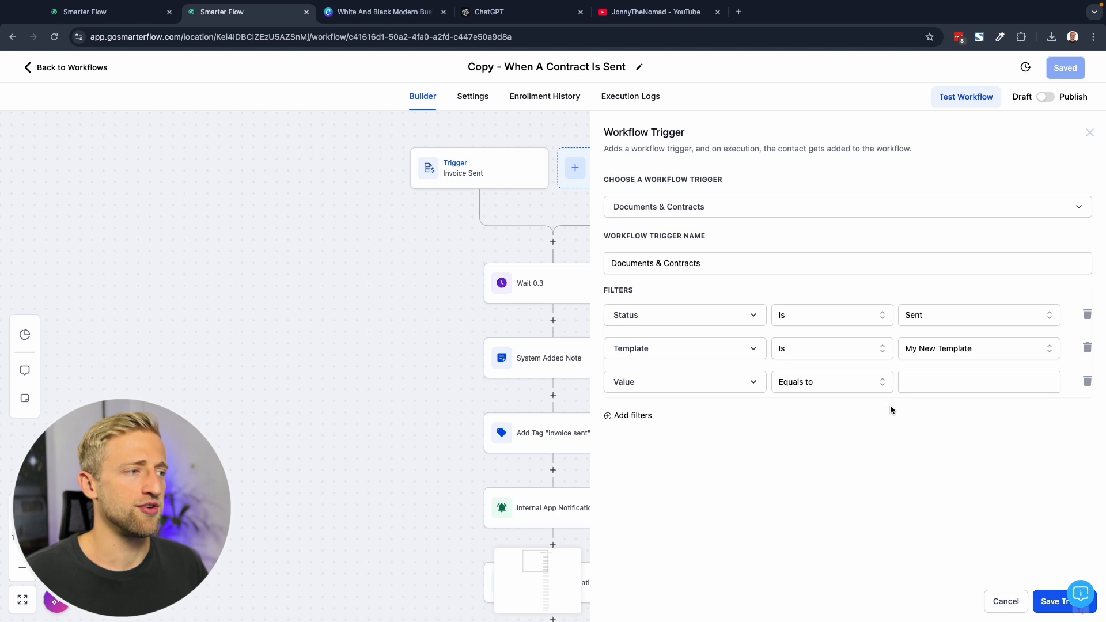
{"action": "left_click", "coordinate": [939, 390]}
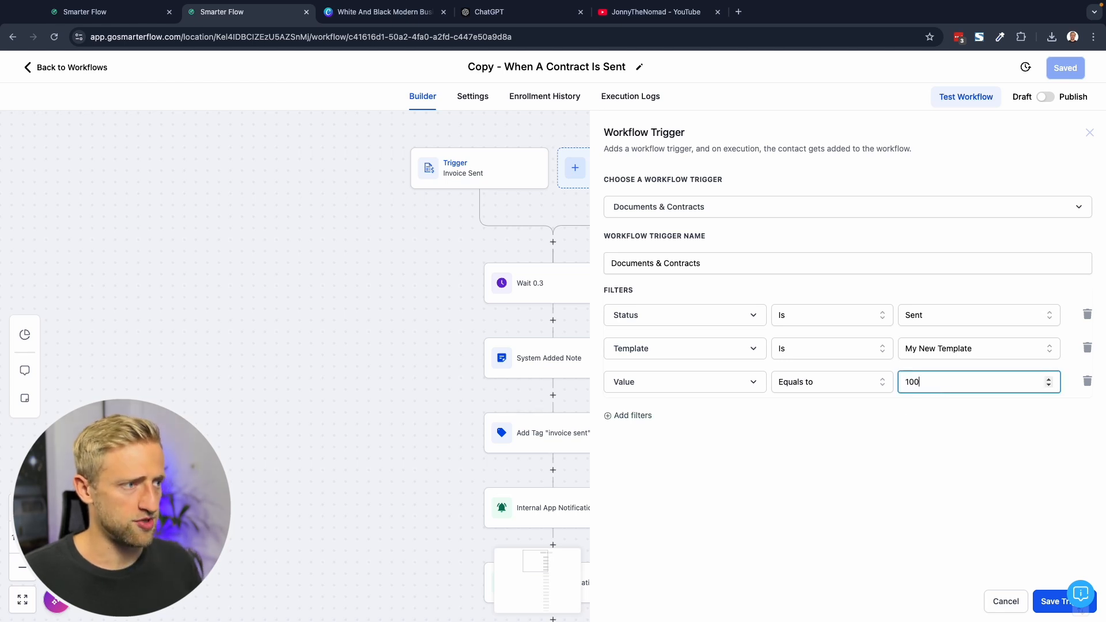
Remove the Value filter from the Documents & Contracts trigger, then save the trigger and the workflow.
{"action": "left_click", "coordinate": [883, 408]}
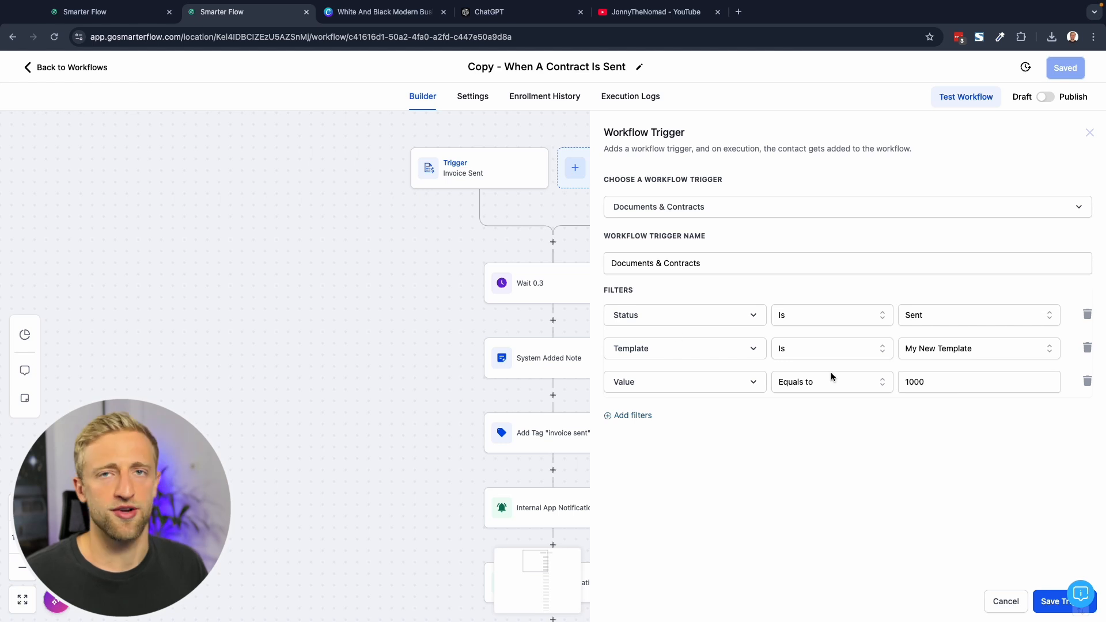
{"action": "left_click", "coordinate": [1088, 382]}
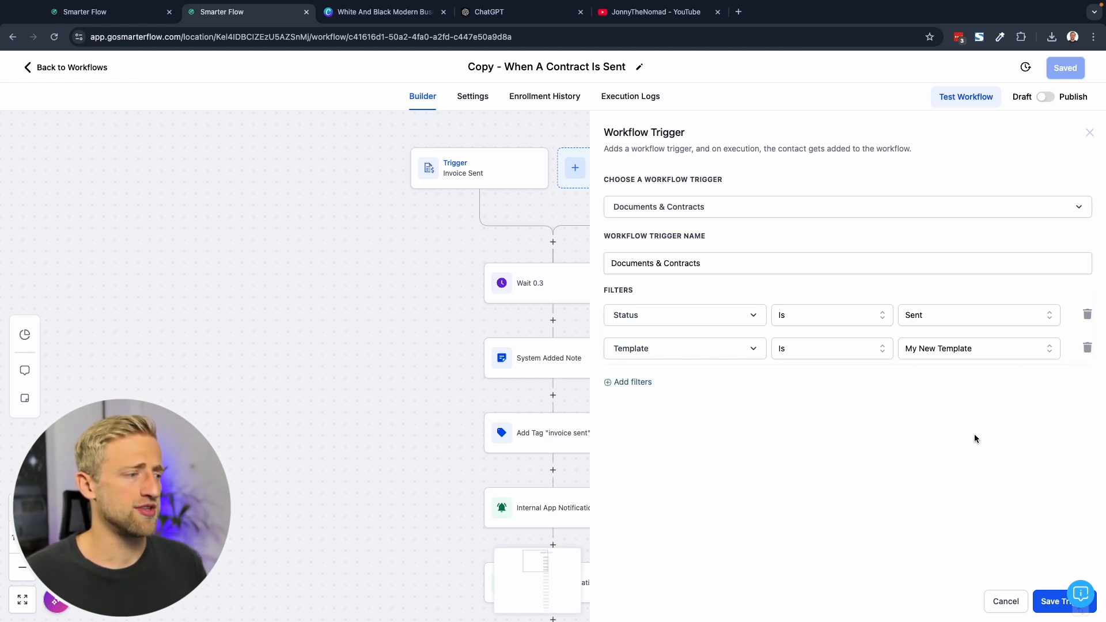
{"action": "left_click", "coordinate": [1044, 602]}
{"action": "left_click", "coordinate": [1064, 68]}
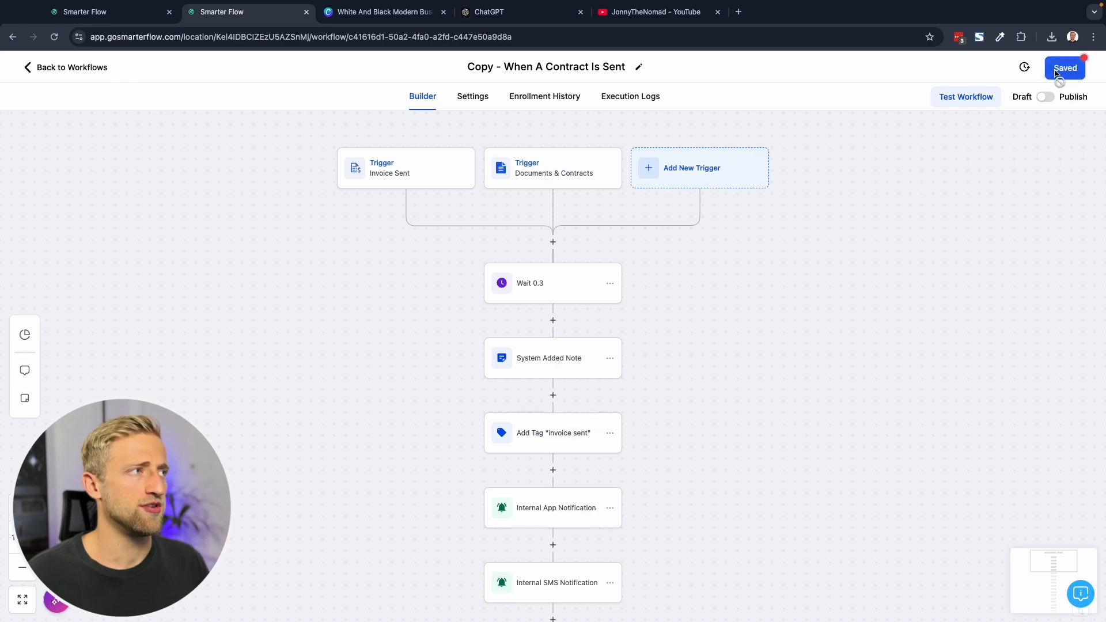
Delete the Invoice Sent trigger, save the workflow, and check the filters of the remaining Documents & Contracts trigger.
{"action": "left_click", "coordinate": [404, 188]}
{"action": "left_click", "coordinate": [621, 601]}
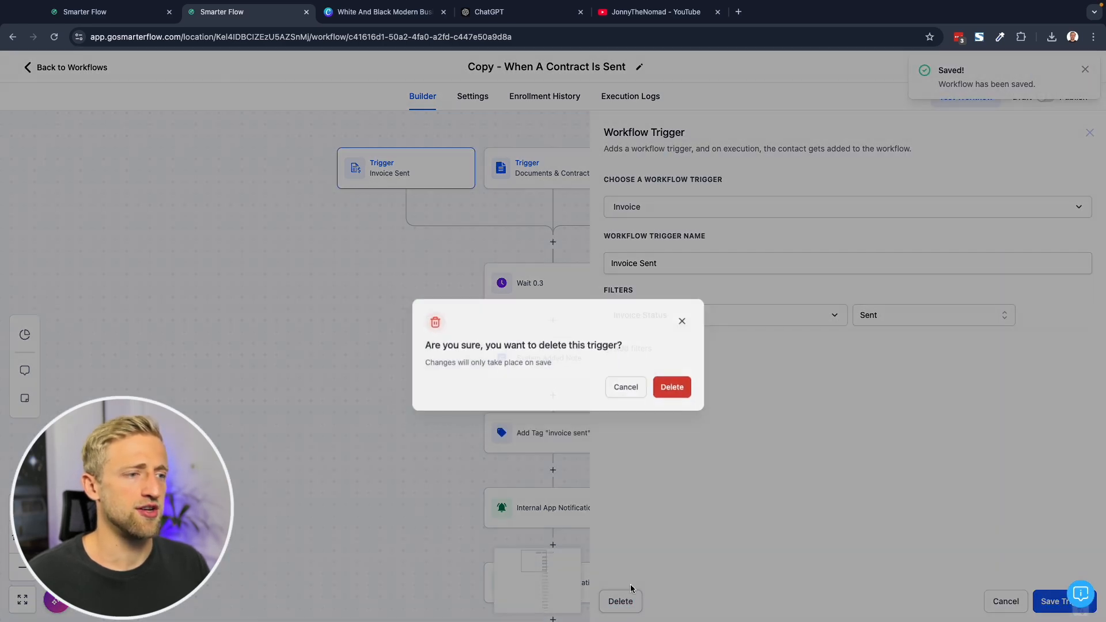
{"action": "left_click", "coordinate": [677, 375]}
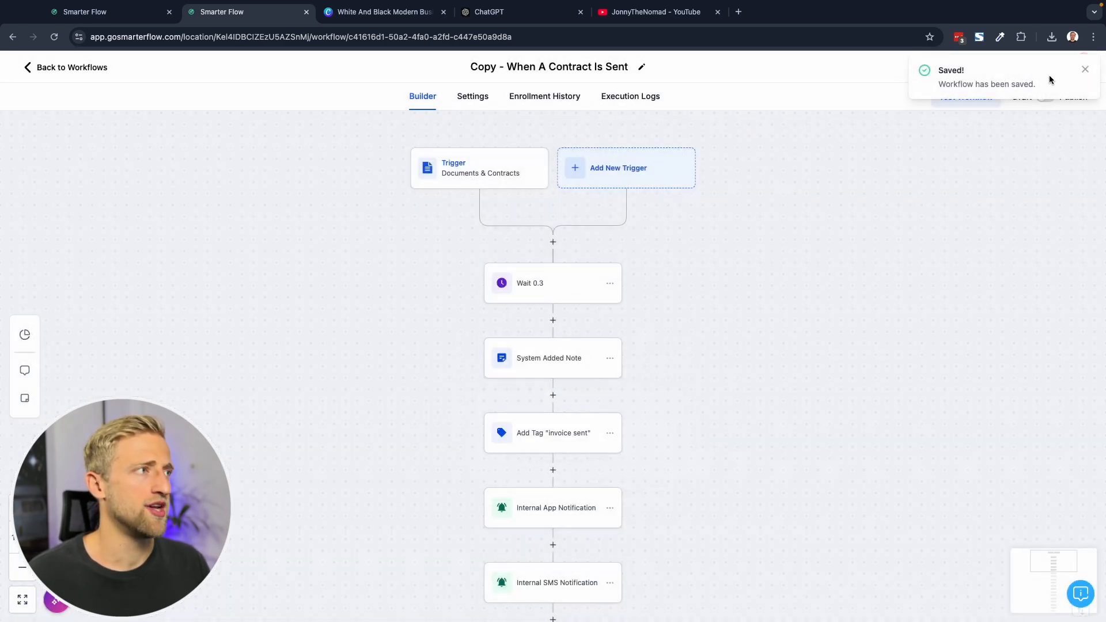
{"action": "left_click", "coordinate": [1083, 69]}
{"action": "left_click", "coordinate": [525, 183]}
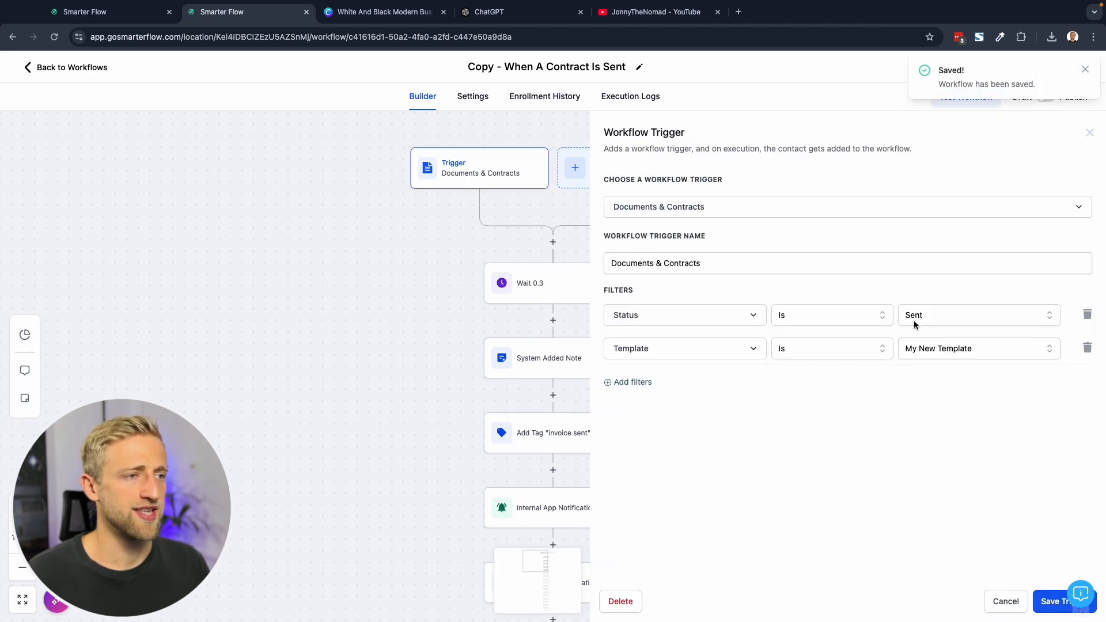
{"action": "left_click", "coordinate": [1014, 605]}
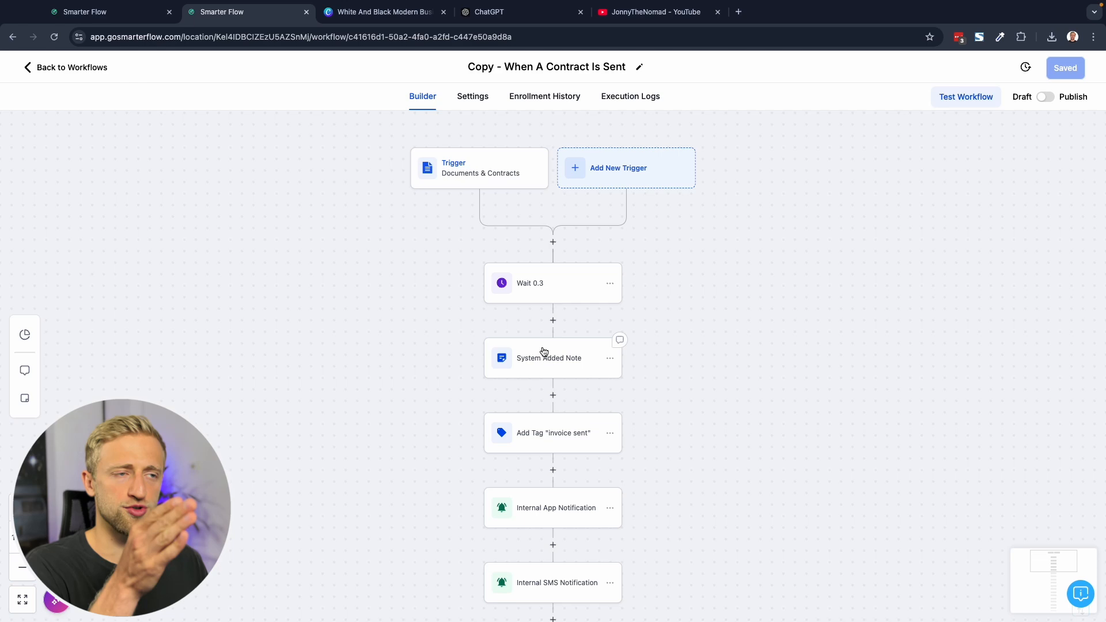
Delete the Wait 0.3 action from the workflow and save the workflow.
{"action": "left_click", "coordinate": [541, 294]}
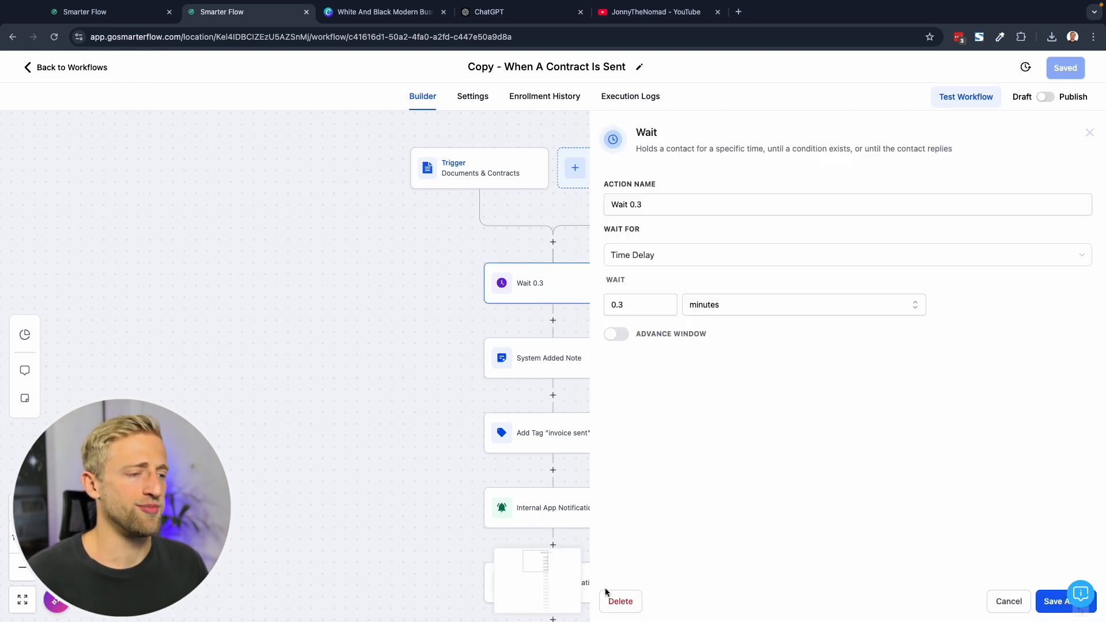
{"action": "left_click", "coordinate": [621, 601]}
{"action": "left_click", "coordinate": [680, 371]}
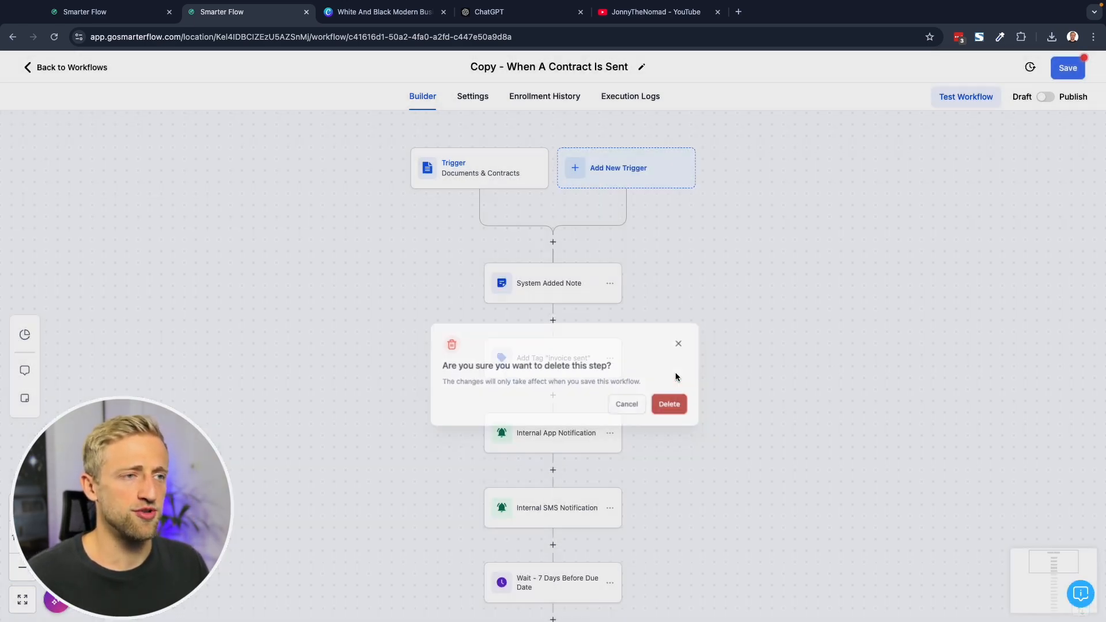
{"action": "left_click", "coordinate": [1068, 68]}
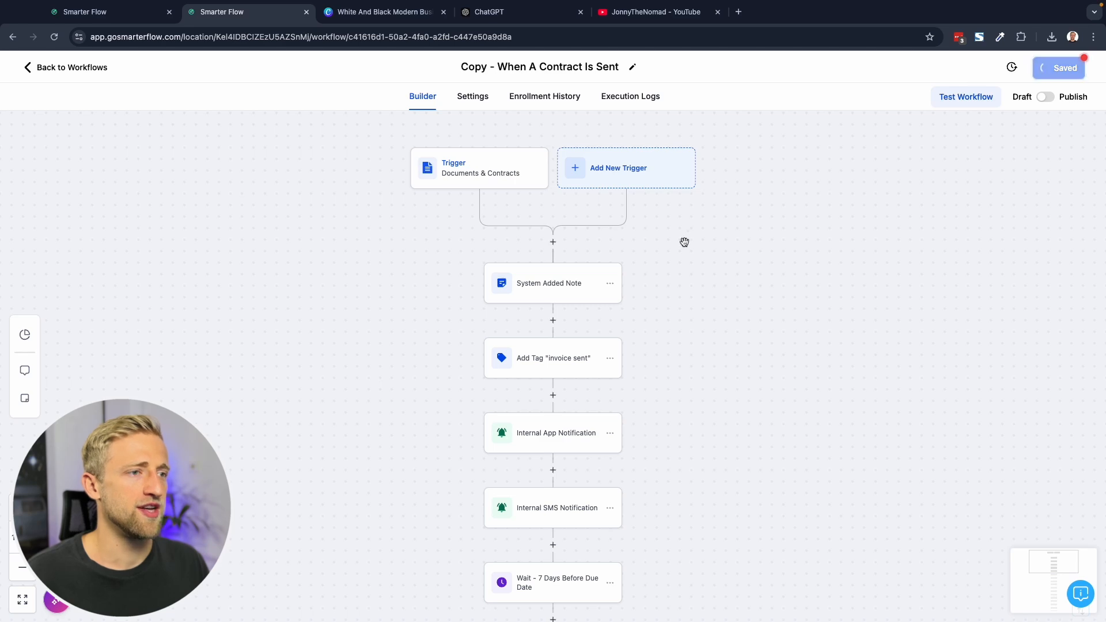
Replace the System Added Note action's note text with "The MY NEWCONTRSCT was sent".
{"action": "left_click", "coordinate": [566, 283]}
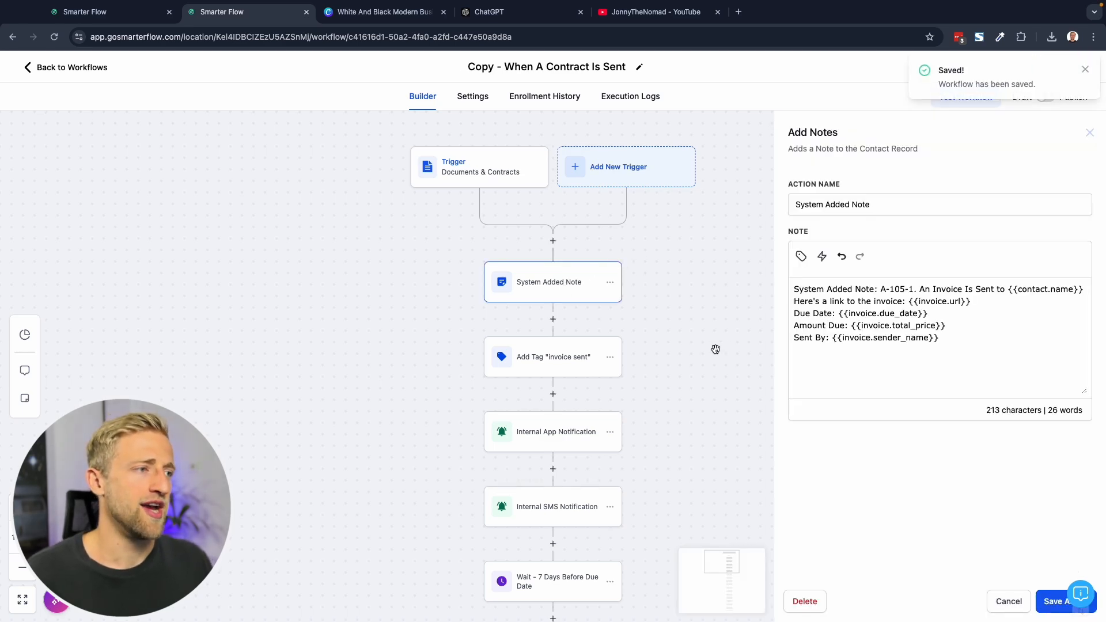
{"action": "left_click_drag", "start_coordinate": [950, 348], "coordinate": [771, 283]}
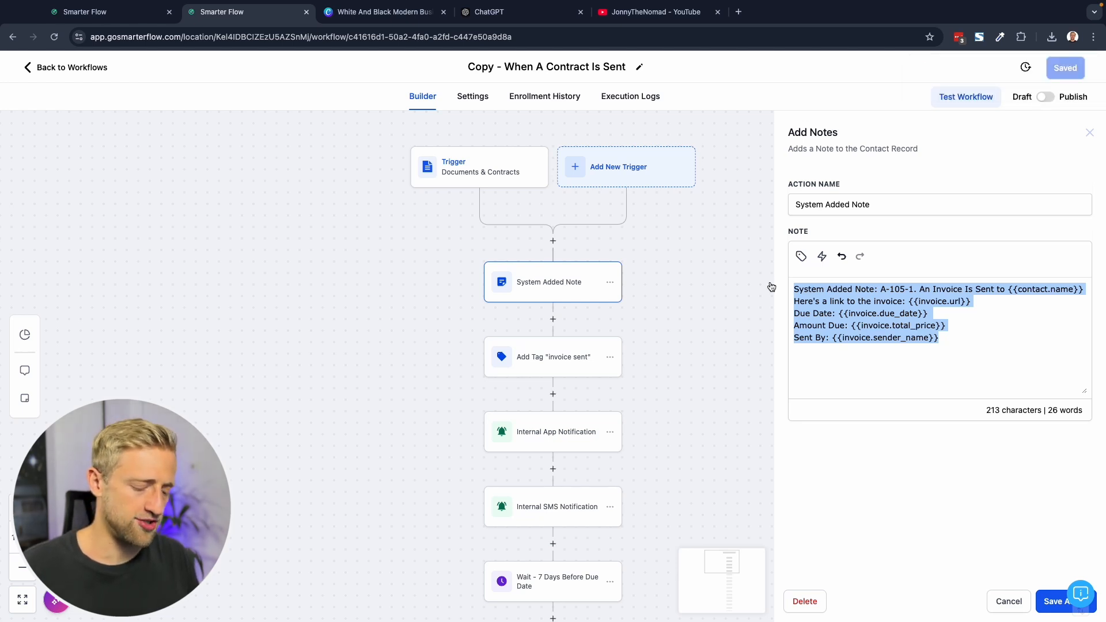
{"action": "type", "text": "Teh cont"}
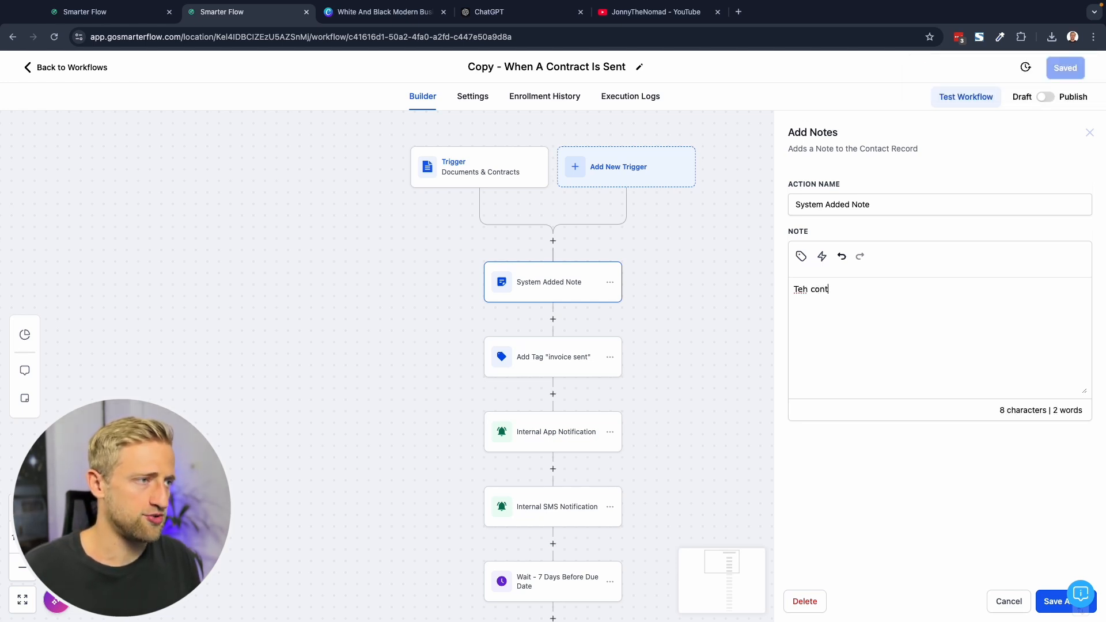
{"action": "key", "text": "BackSpace"}
{"action": "key", "text": "BackSpace"}
{"action": "key", "text": "BackSpace"}
{"action": "type", "text": "he "}
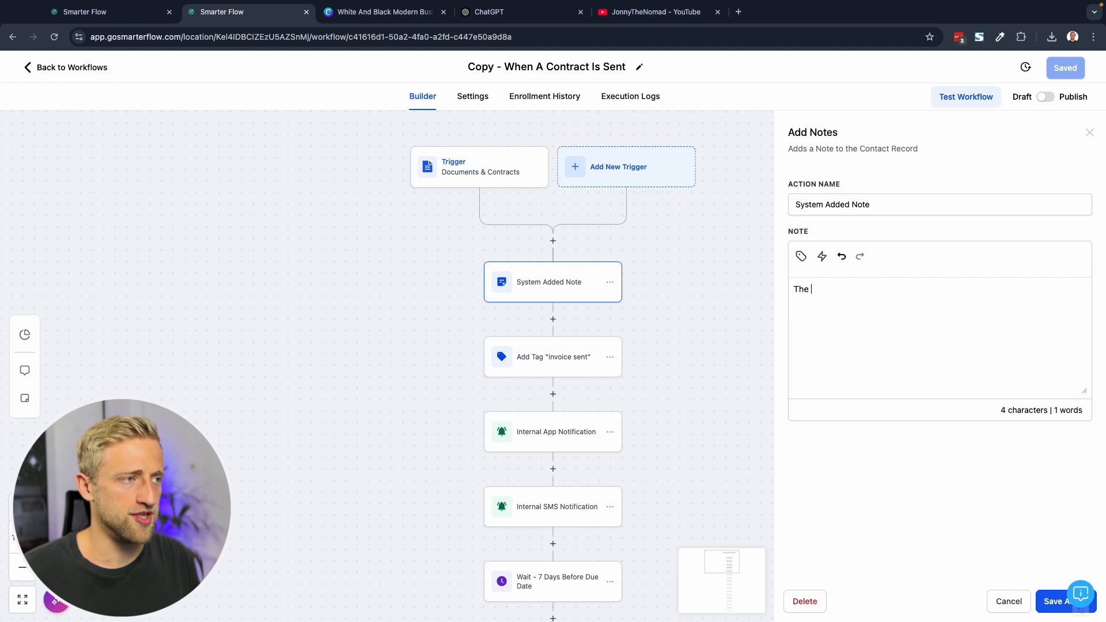
{"action": "type", "text": "MY NEWCONTRSC"}
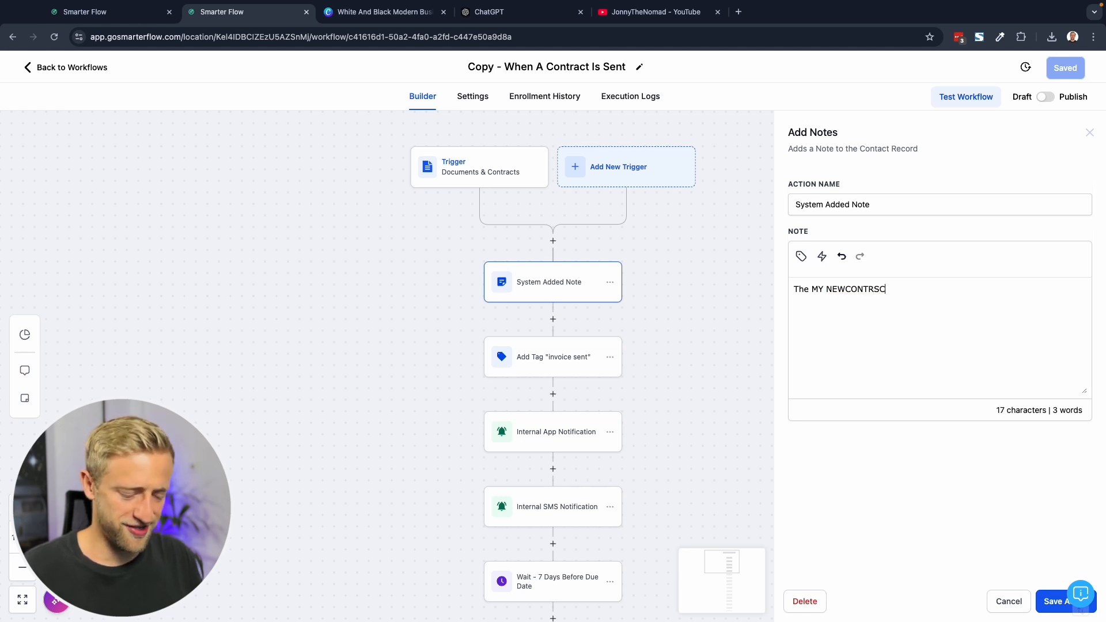
{"action": "type", "text": "s sent"}
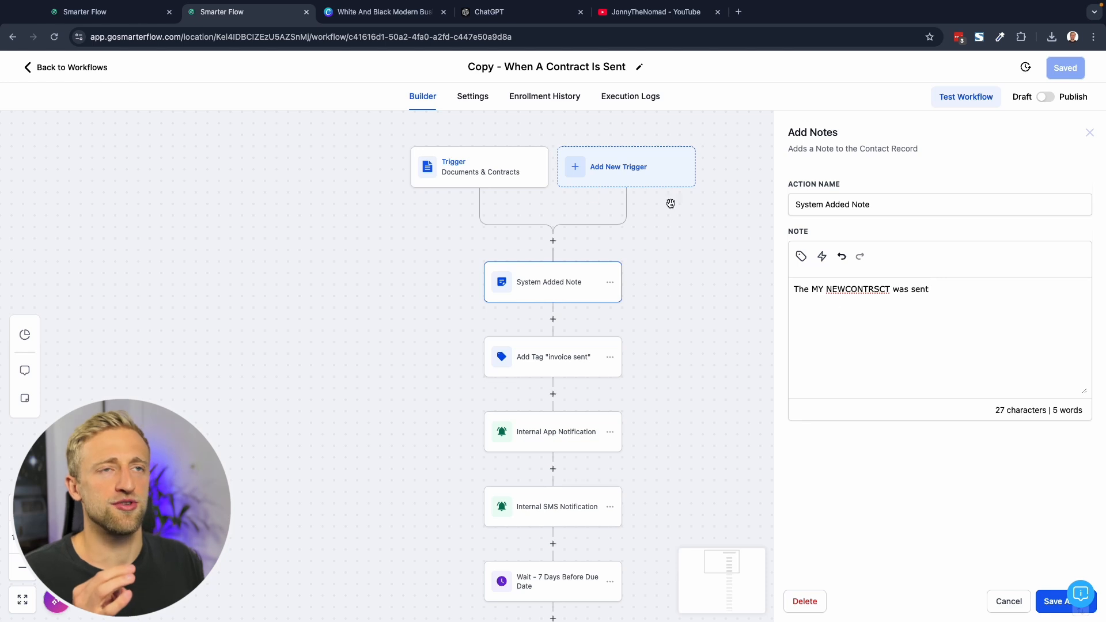
Switch to the contact record, view the contact's notes, and return to the workflow.
{"action": "left_click", "coordinate": [104, 11]}
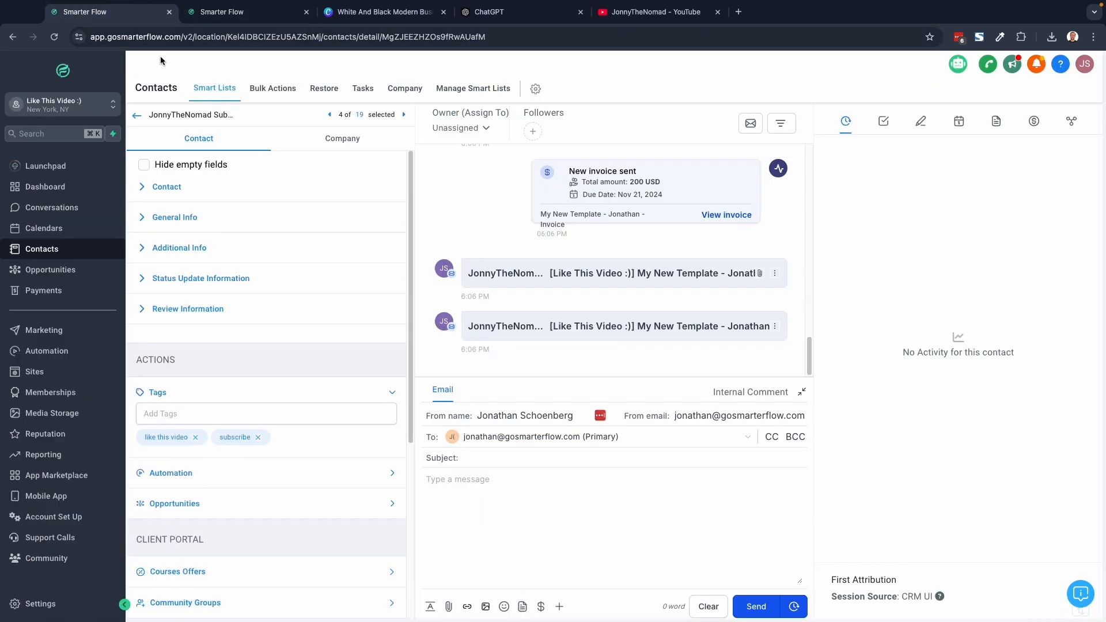
{"action": "scroll", "coordinate": [605, 293], "scroll_direction": "up", "scroll_amount": 6}
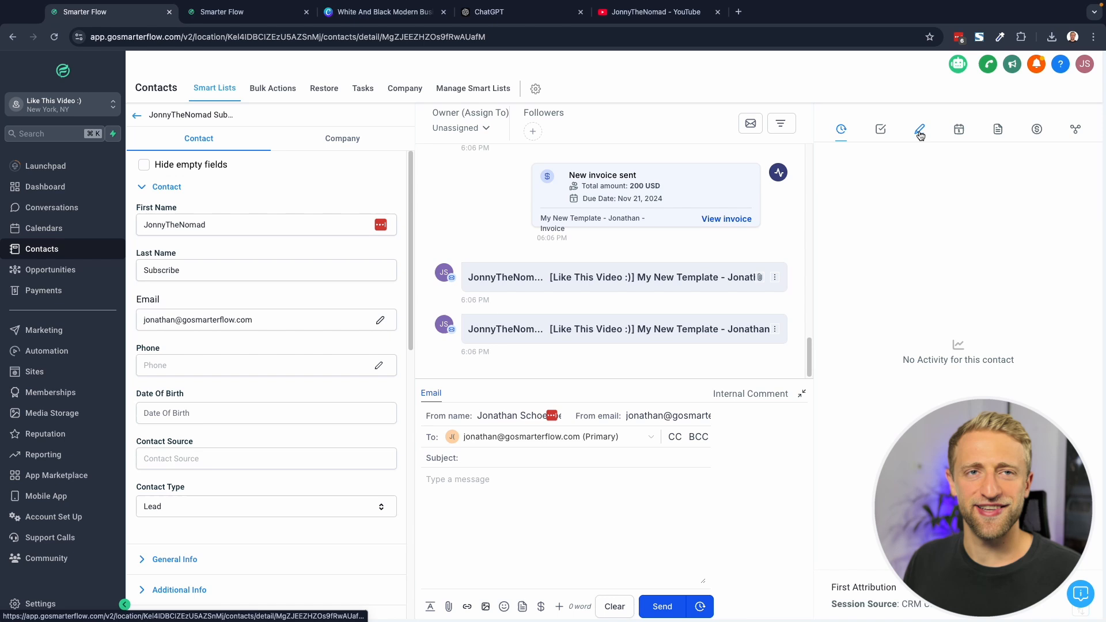
{"action": "left_click", "coordinate": [920, 131]}
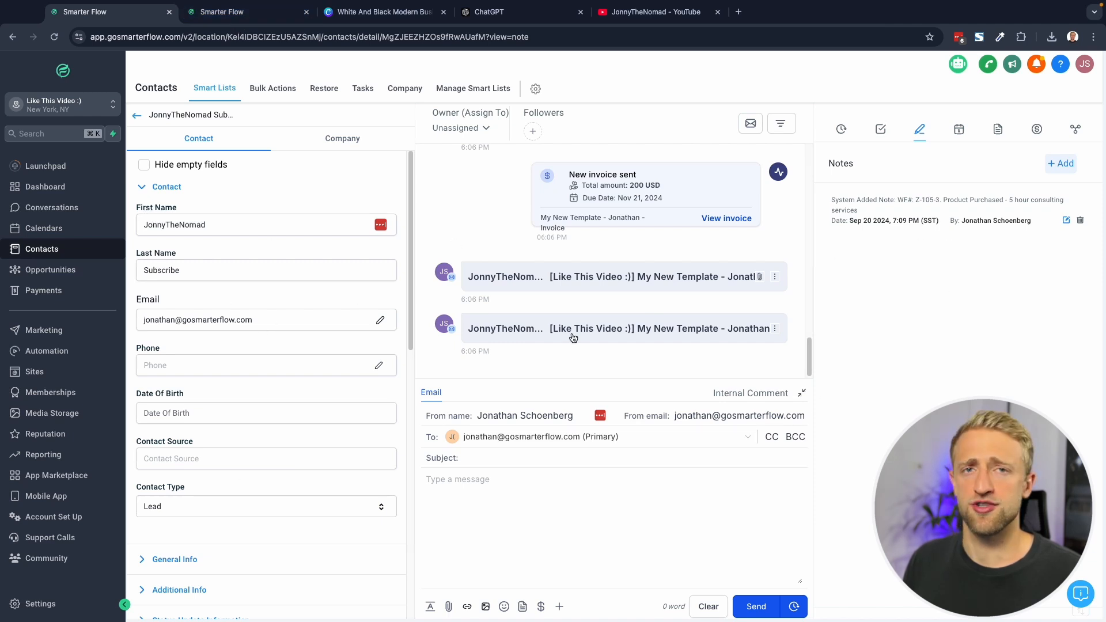
{"action": "left_click", "coordinate": [239, 12]}
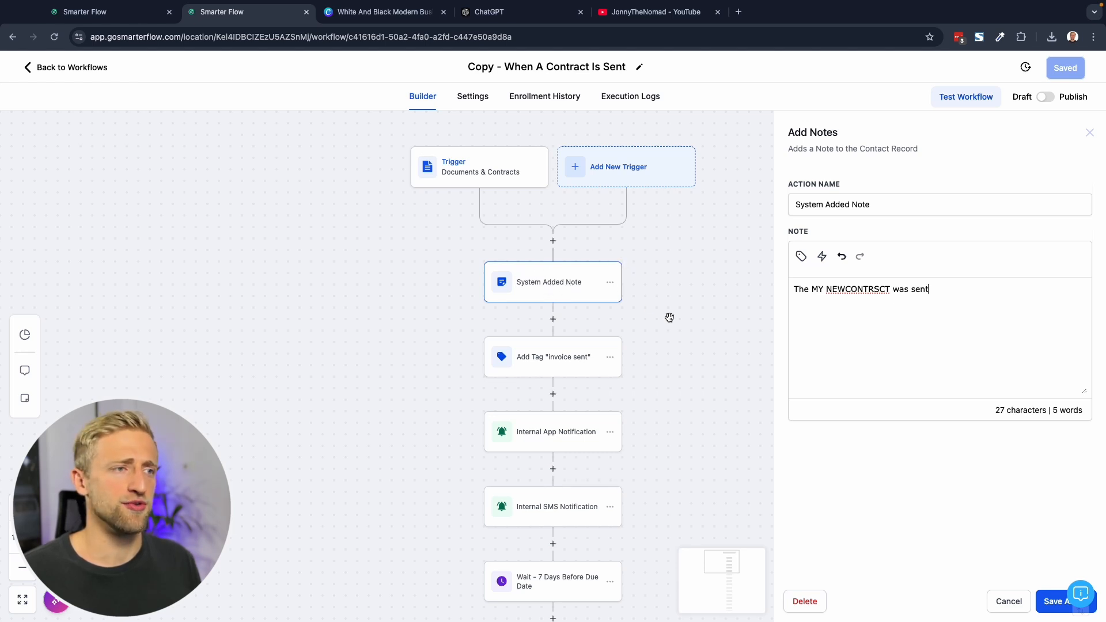
Examine the Add Tag "invoice sent" action and the message of the Internal App Notification action.
{"action": "left_click", "coordinate": [651, 339]}
{"action": "left_click", "coordinate": [562, 356]}
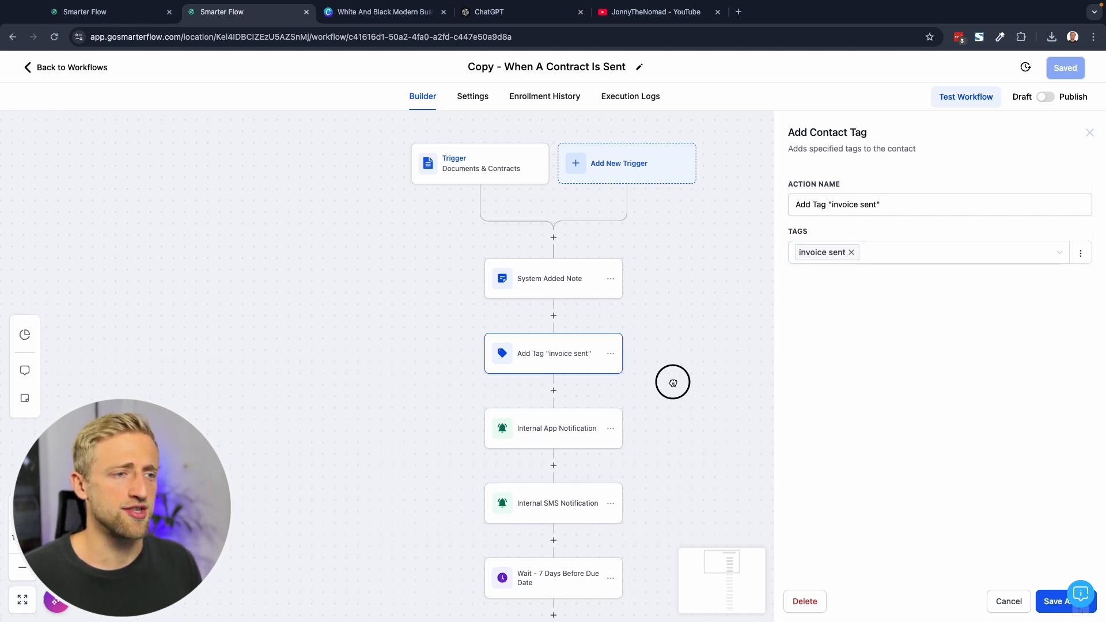
{"action": "scroll", "coordinate": [672, 380], "scroll_direction": "down", "scroll_amount": 3}
{"action": "left_click", "coordinate": [506, 314]}
{"action": "left_click_drag", "start_coordinate": [665, 326], "coordinate": [613, 315]}
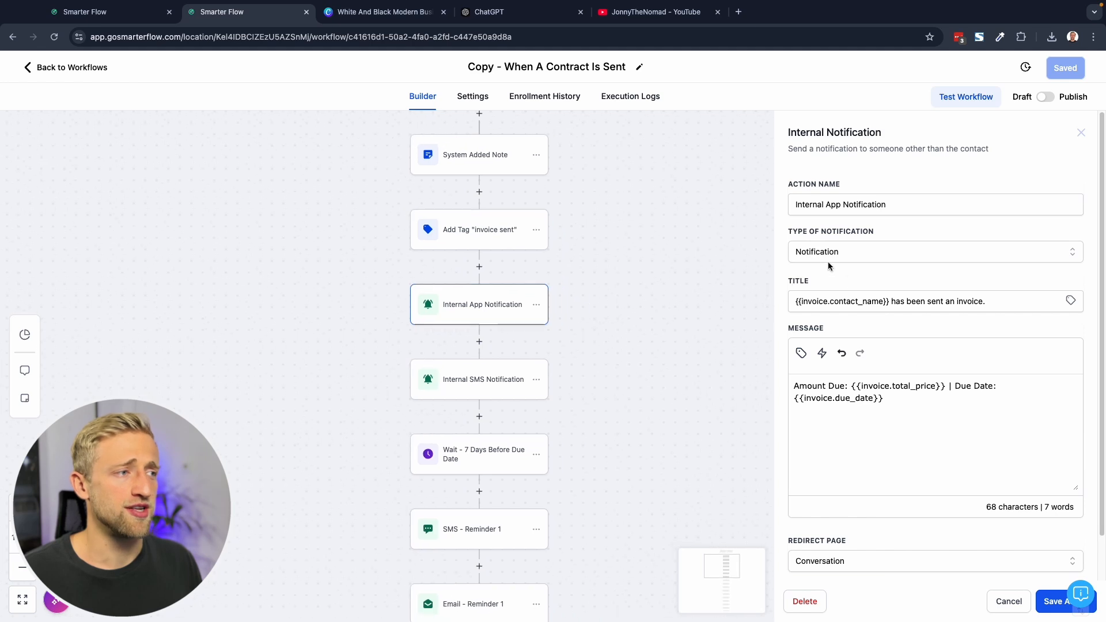
{"action": "left_click_drag", "start_coordinate": [900, 397], "coordinate": [750, 378]}
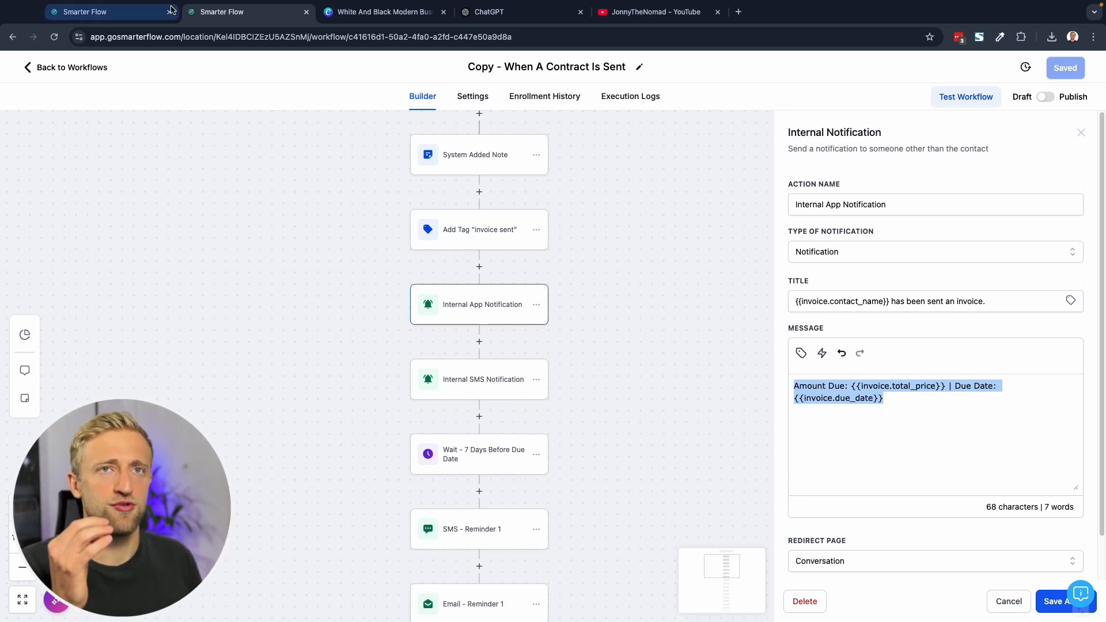
Open the Documents & Contracts settings under Payments and turn off the Document signed customer notification.
{"action": "left_click", "coordinate": [156, 12]}
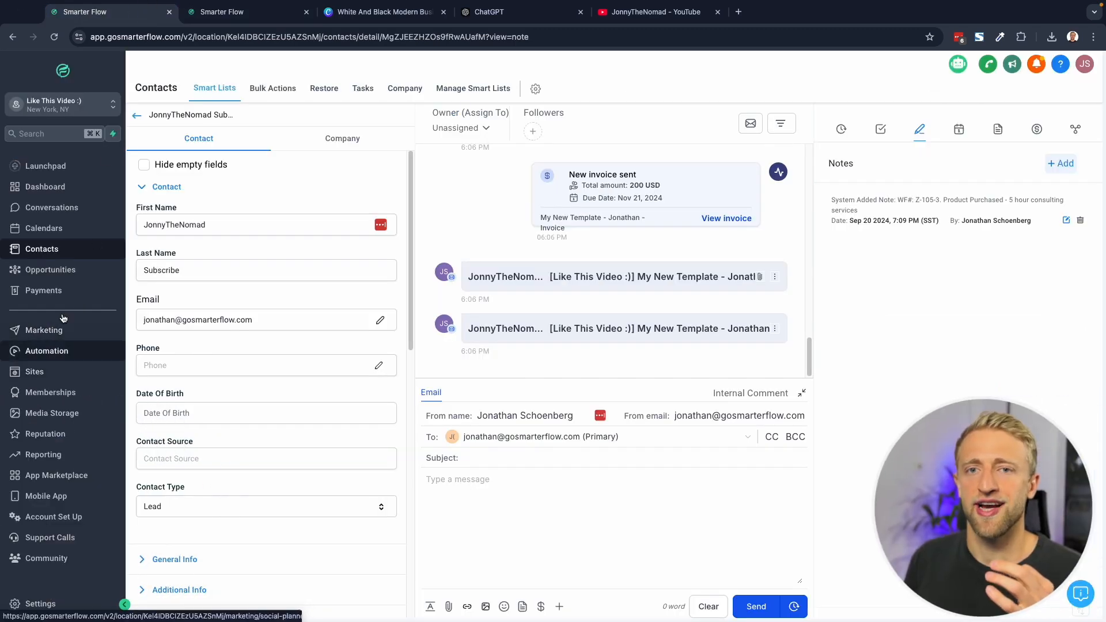
{"action": "left_click", "coordinate": [43, 290]}
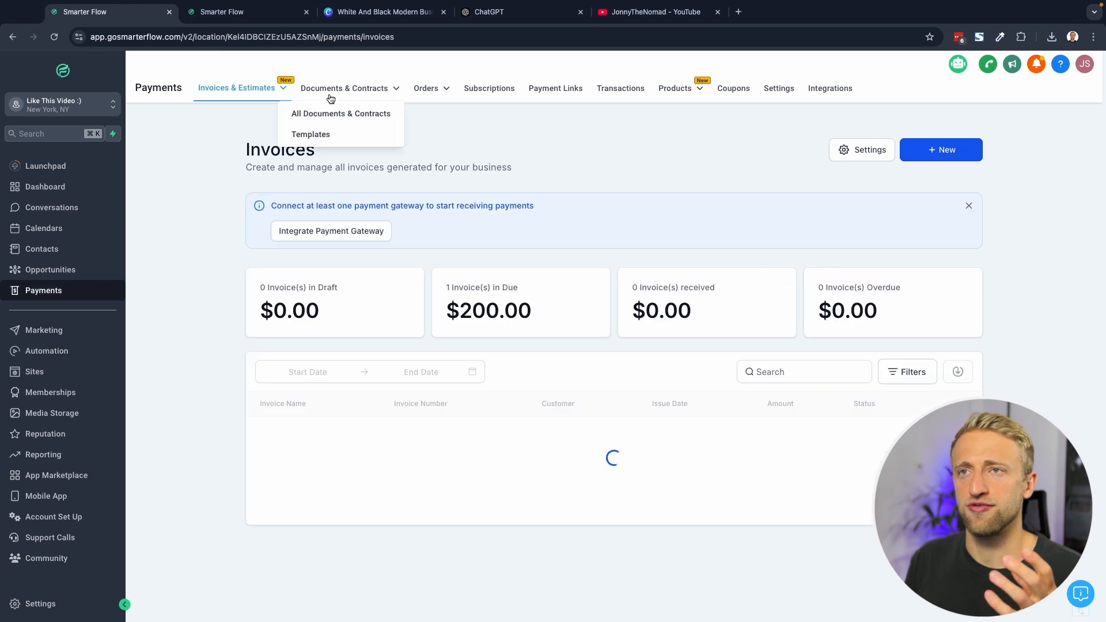
{"action": "left_click", "coordinate": [331, 93]}
{"action": "left_click", "coordinate": [863, 149]}
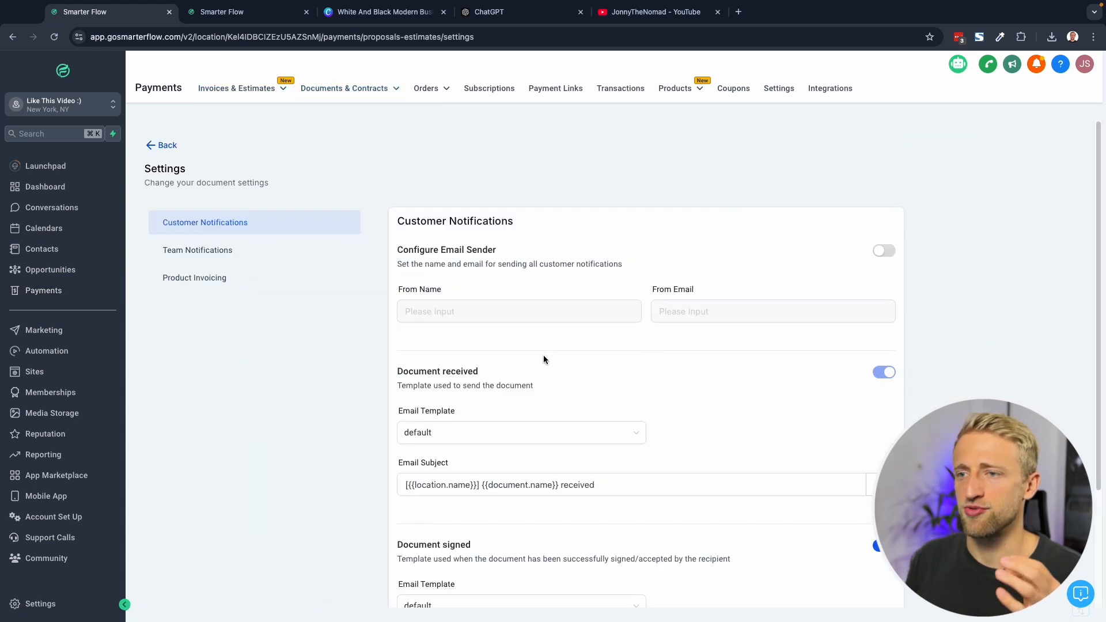
{"action": "scroll", "coordinate": [538, 369], "scroll_direction": "down", "scroll_amount": 2}
{"action": "scroll", "coordinate": [521, 373], "scroll_direction": "down", "scroll_amount": 2}
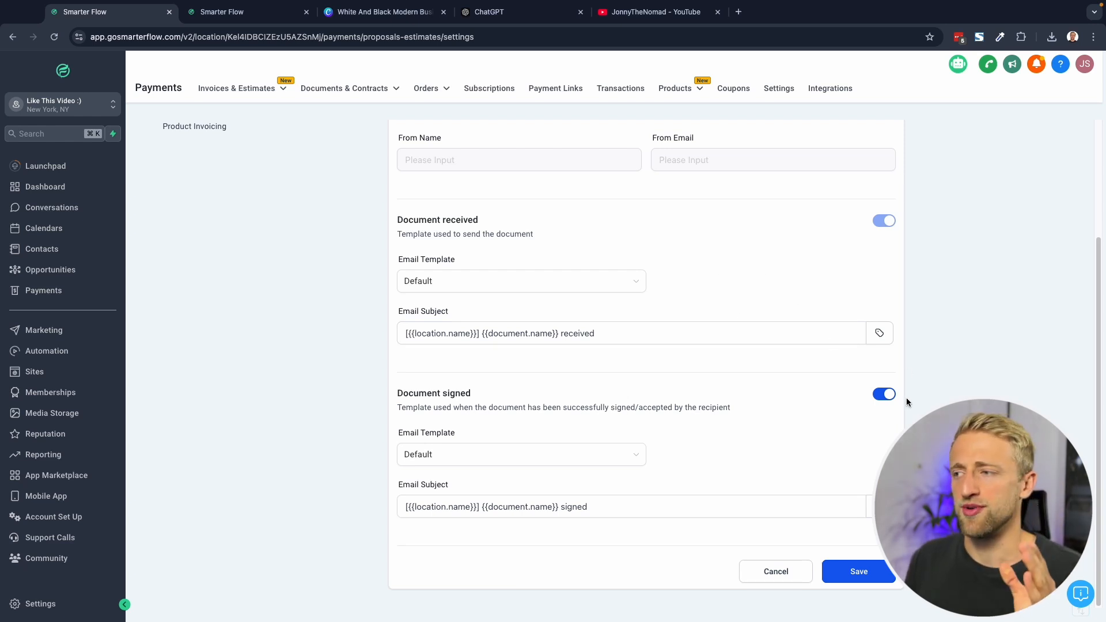
{"action": "left_click", "coordinate": [885, 395]}
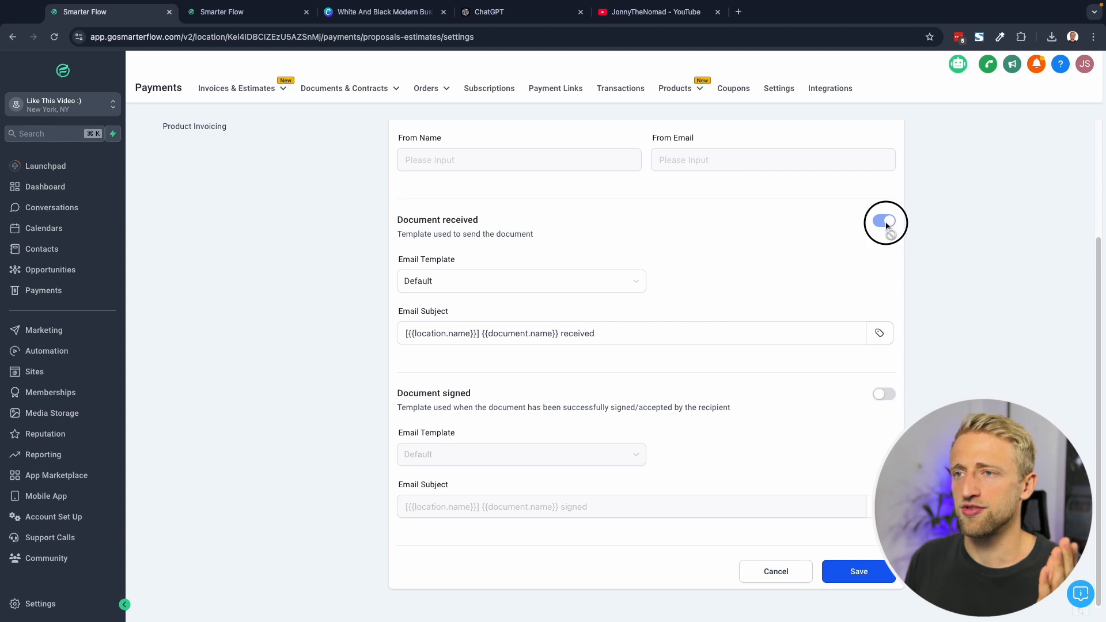
{"action": "scroll", "coordinate": [680, 304], "scroll_direction": "up", "scroll_amount": 2}
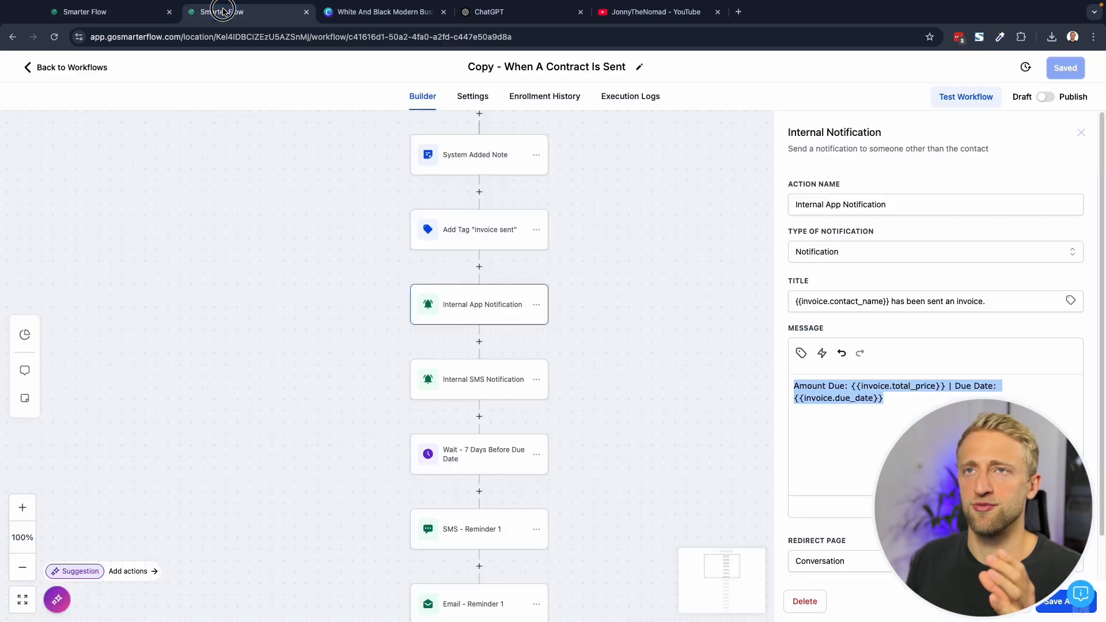
Change the "Wait - 7 Days Before Due Date" action to a Time Delay of 1 day.
{"action": "scroll", "coordinate": [630, 328], "scroll_direction": "up", "scroll_amount": 2}
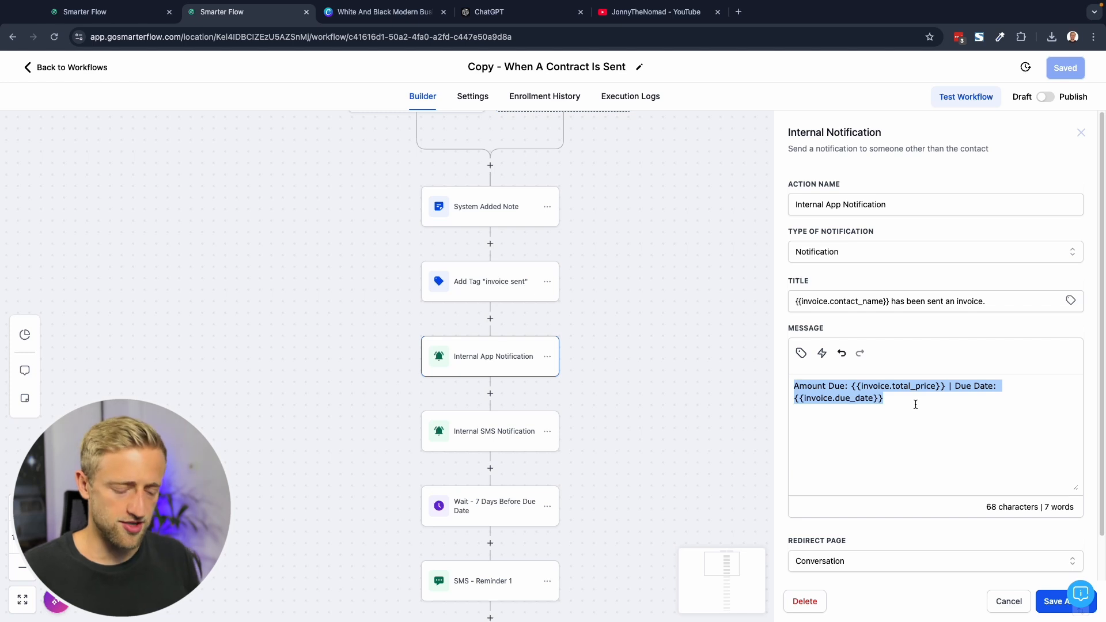
{"action": "left_click", "coordinate": [915, 404]}
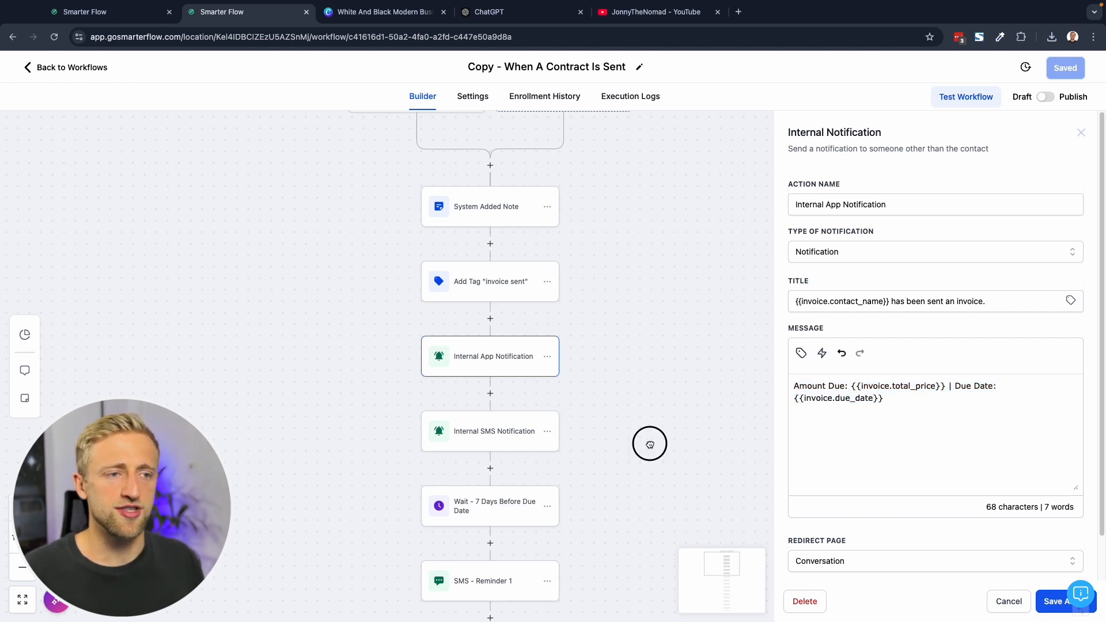
{"action": "left_click_drag", "start_coordinate": [650, 443], "coordinate": [637, 336]}
{"action": "left_click_drag", "start_coordinate": [631, 384], "coordinate": [629, 286]}
{"action": "left_click", "coordinate": [629, 286]}
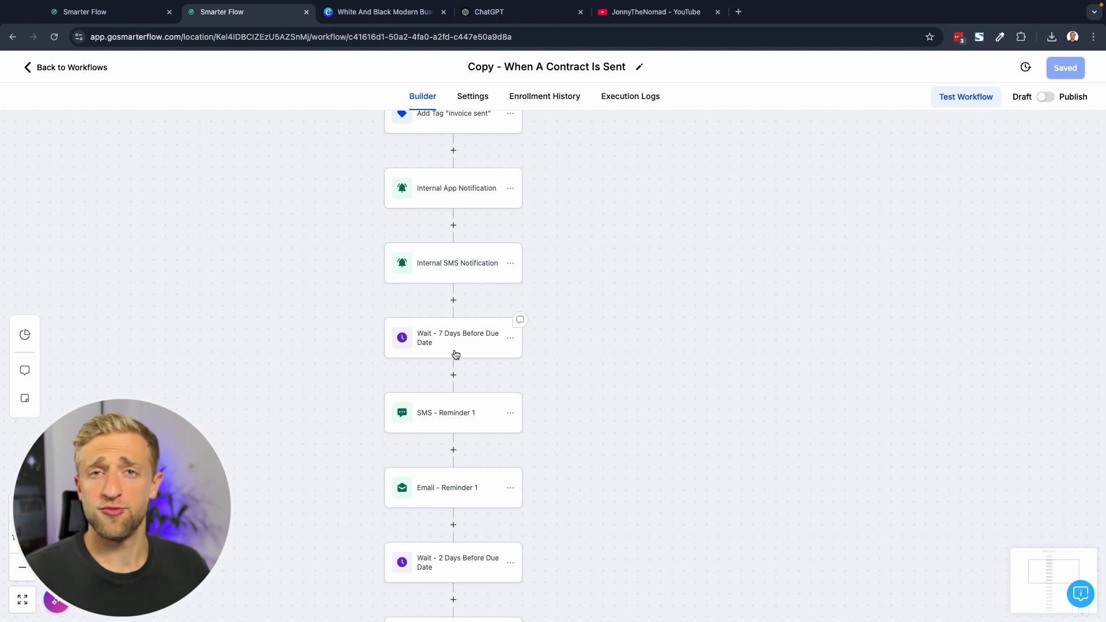
{"action": "left_click", "coordinate": [443, 346]}
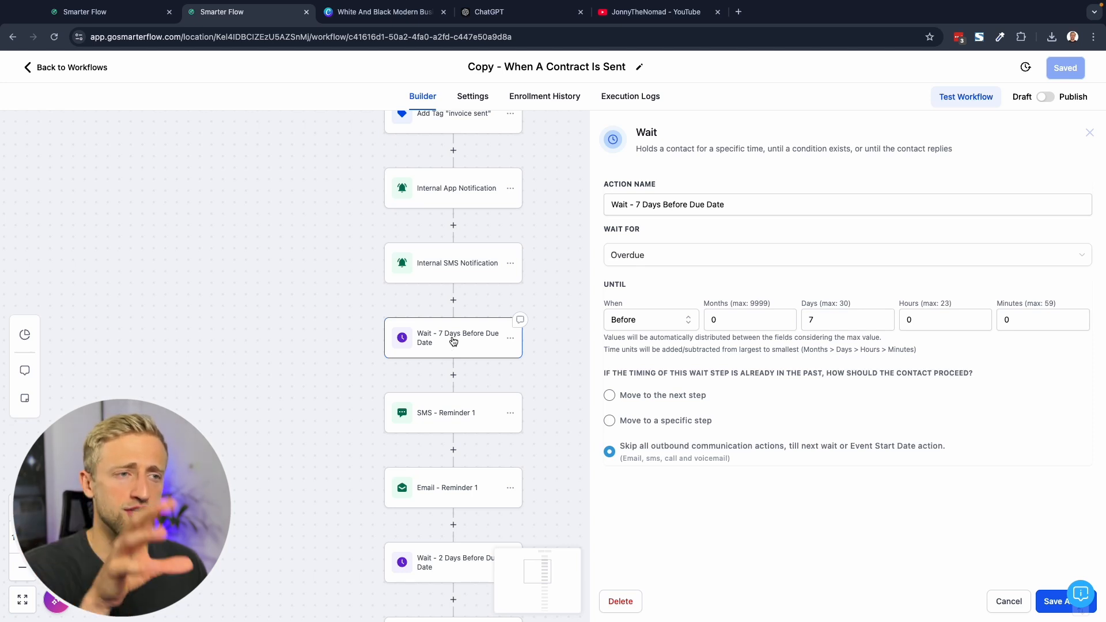
{"action": "left_click", "coordinate": [698, 267]}
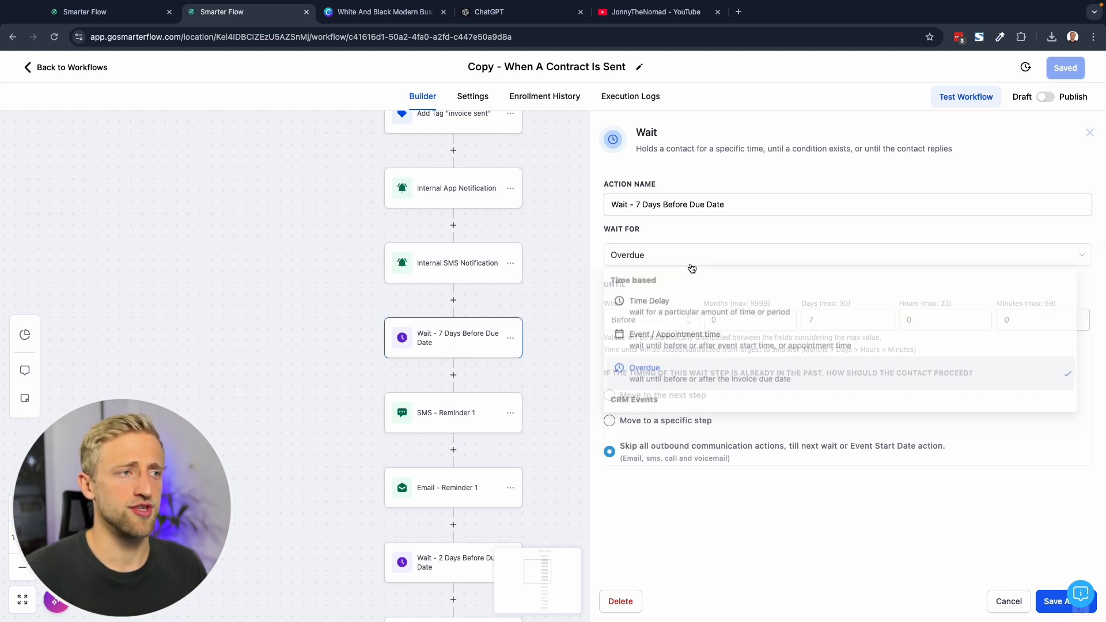
{"action": "left_click", "coordinate": [662, 304]}
{"action": "double_click", "coordinate": [633, 305]}
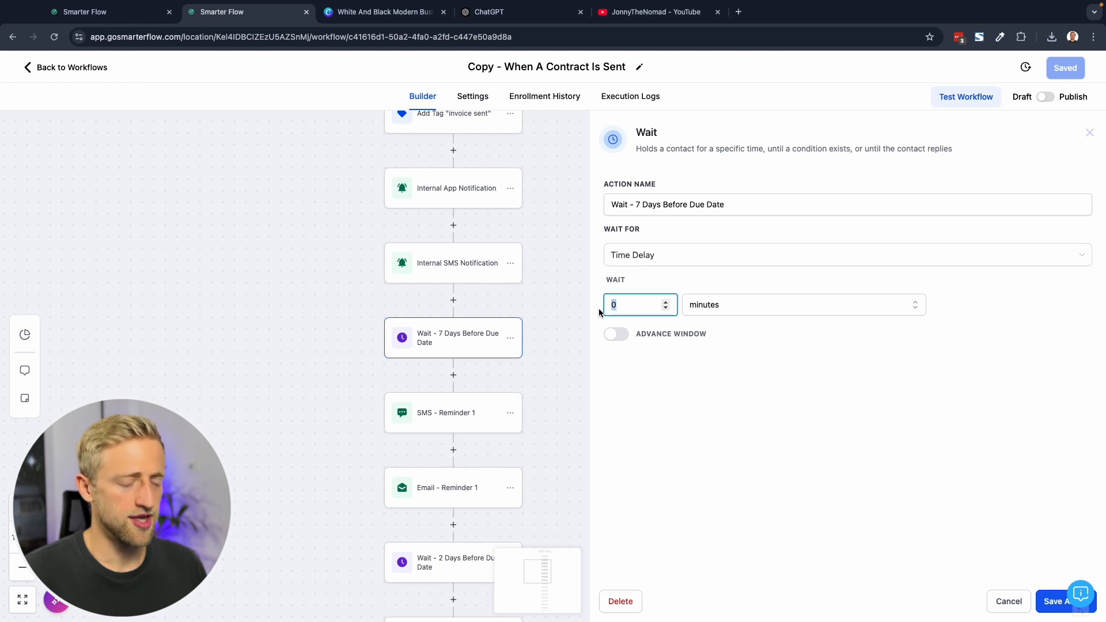
{"action": "left_click", "coordinate": [744, 312]}
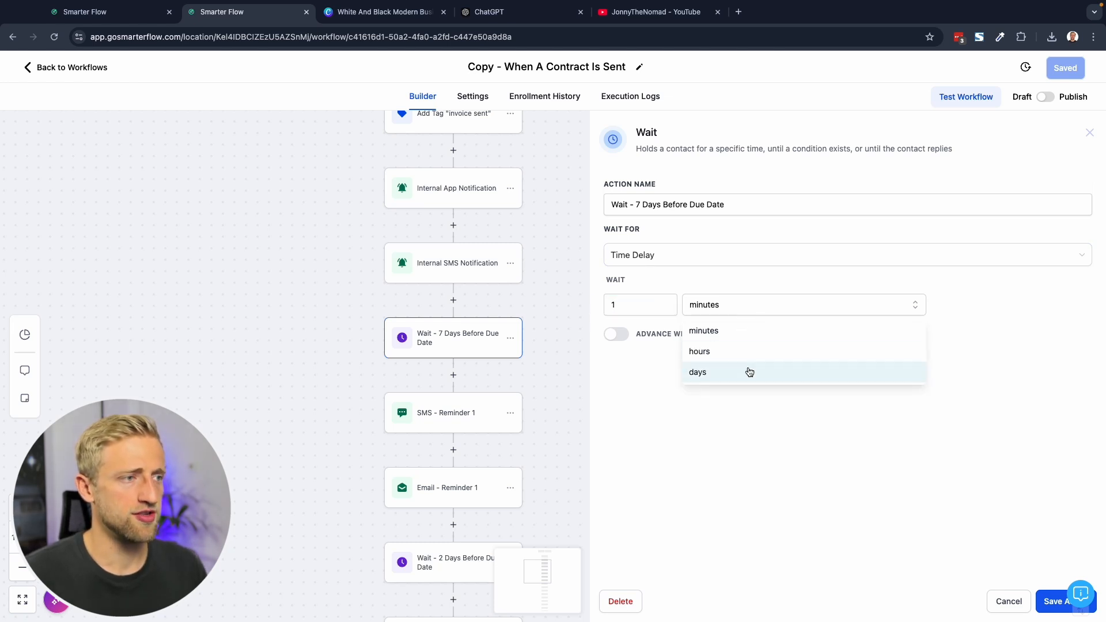
{"action": "left_click", "coordinate": [733, 370]}
Rename the edited wait action to "Wait - 1 day" and save the action.
{"action": "left_click_drag", "start_coordinate": [722, 204], "coordinate": [635, 207]}
{"action": "type", "text": "1"}
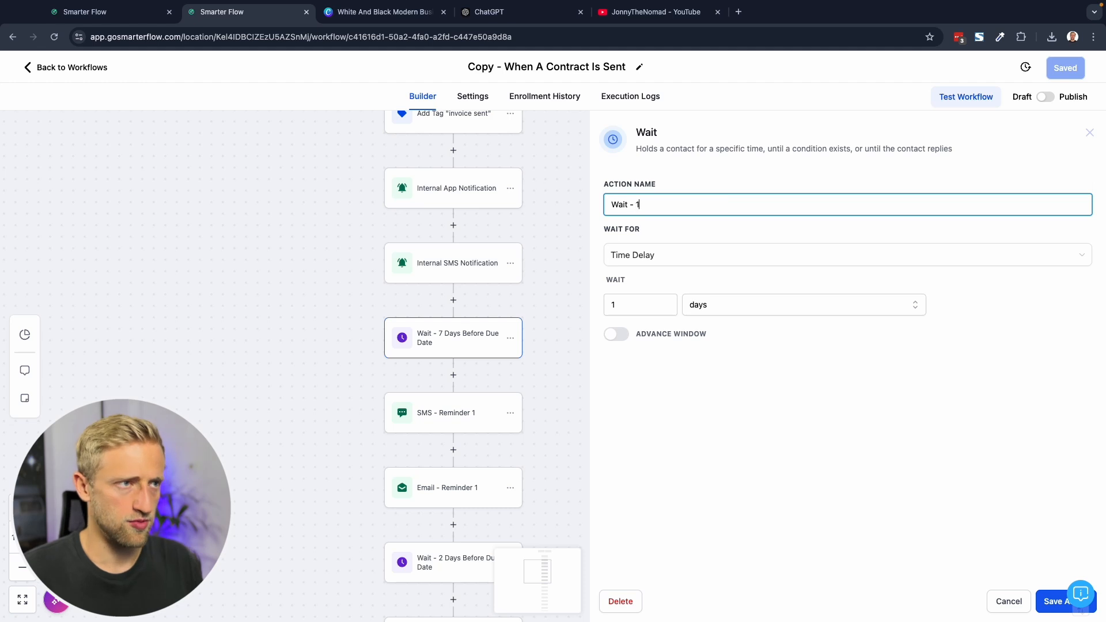
{"action": "type", "text": " day"}
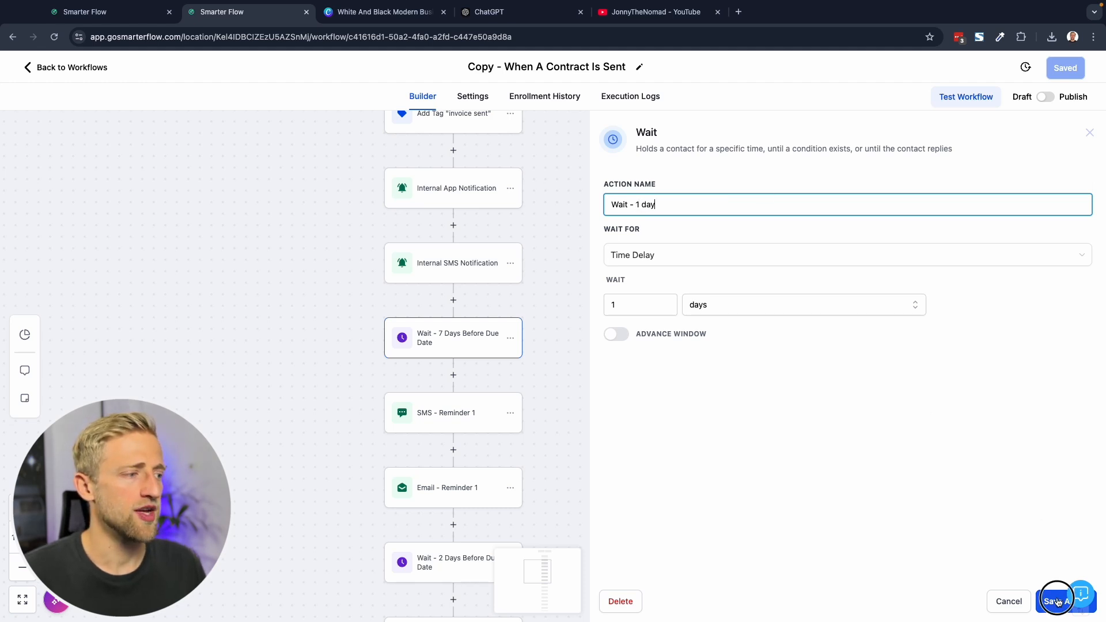
{"action": "left_click", "coordinate": [1055, 600]}
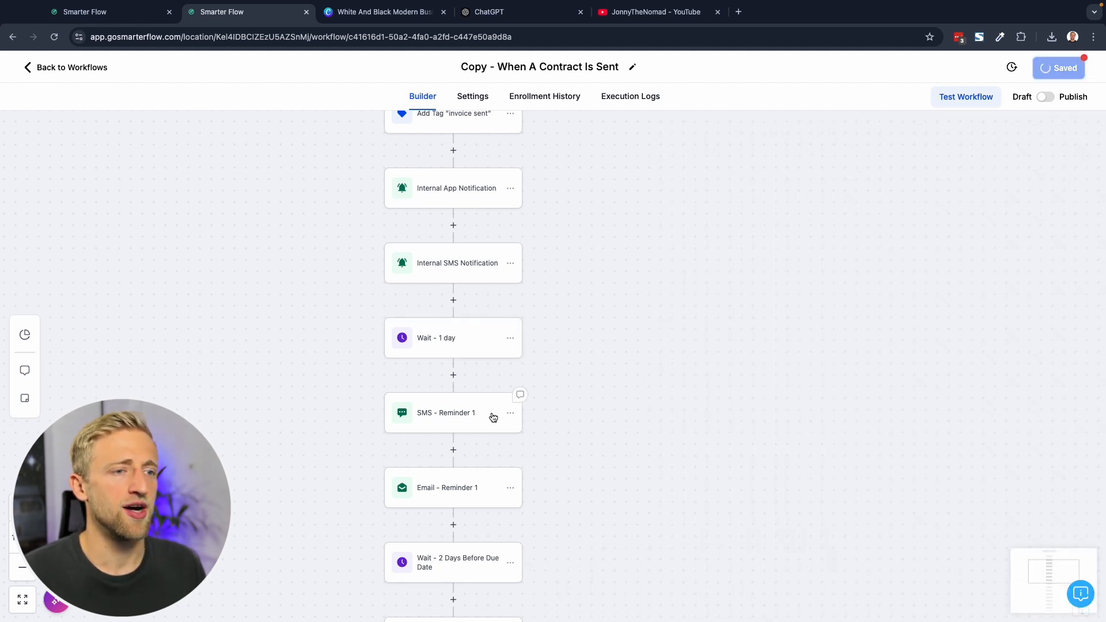
Look at the SMS - Reminder 1 and Email - Reminder 1 actions and the Documents & Contracts trigger's filters.
{"action": "left_click", "coordinate": [463, 417]}
{"action": "left_click", "coordinate": [452, 505]}
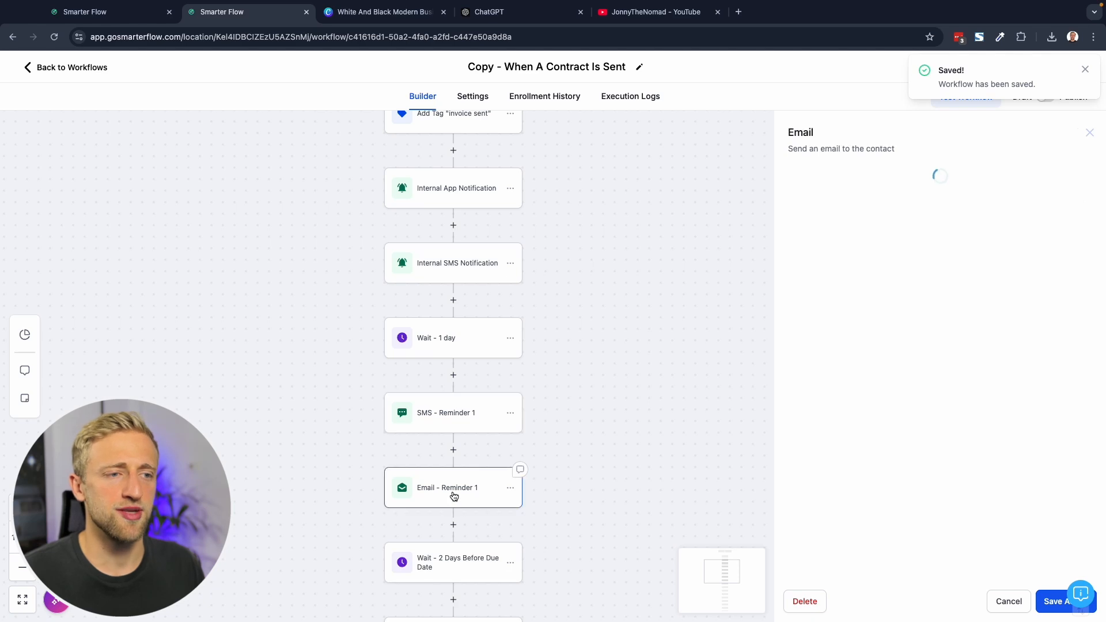
{"action": "left_click", "coordinate": [596, 407]}
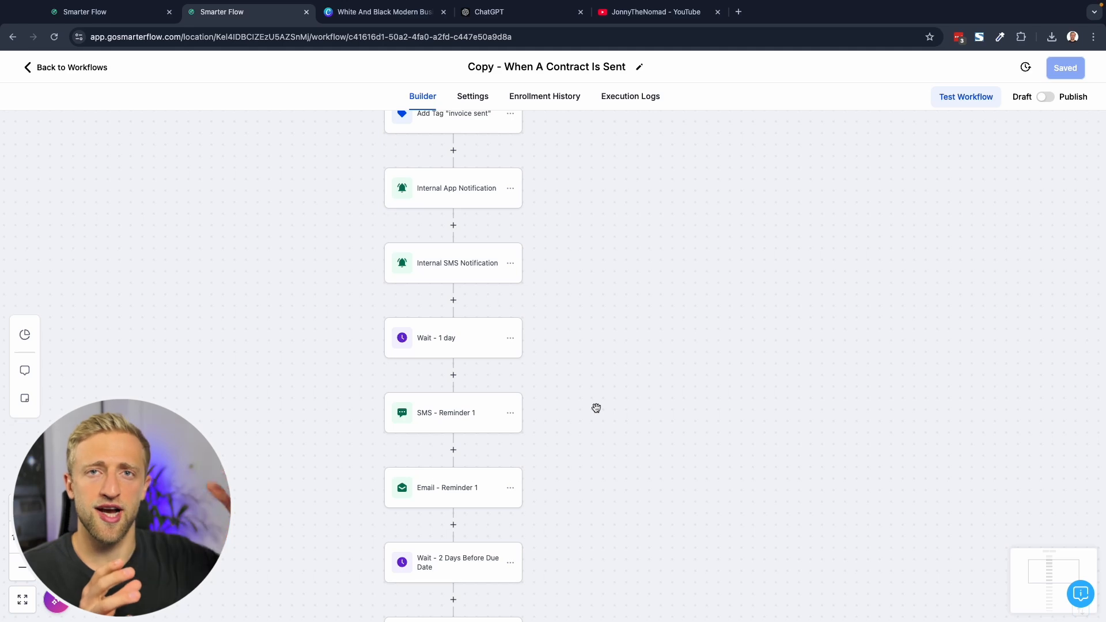
{"action": "scroll", "coordinate": [578, 232], "scroll_direction": "up", "scroll_amount": 5}
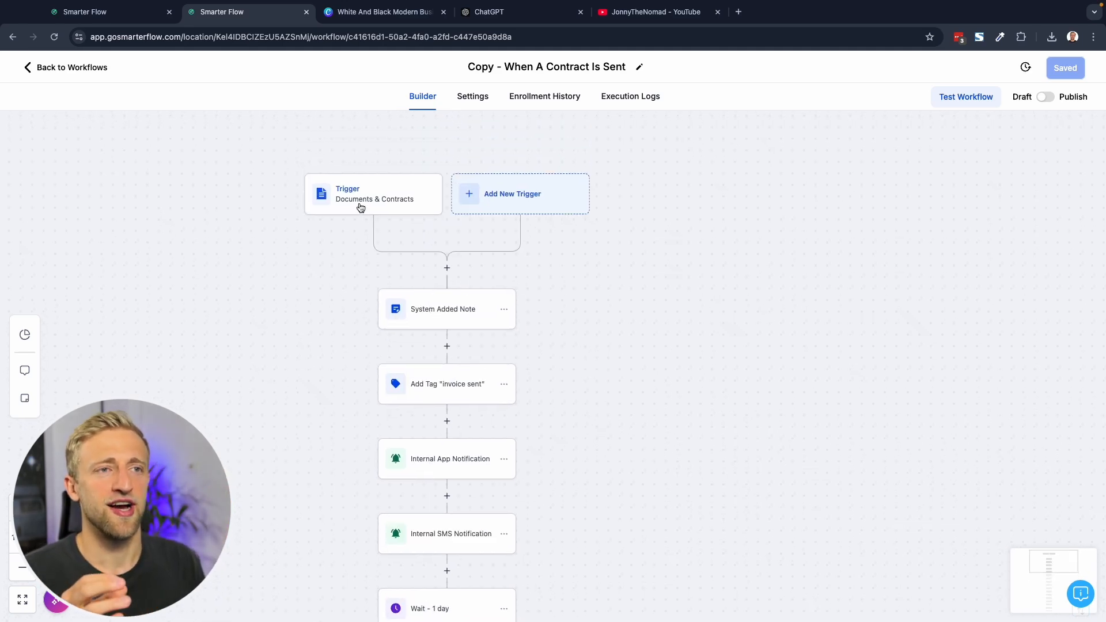
{"action": "left_click", "coordinate": [358, 199]}
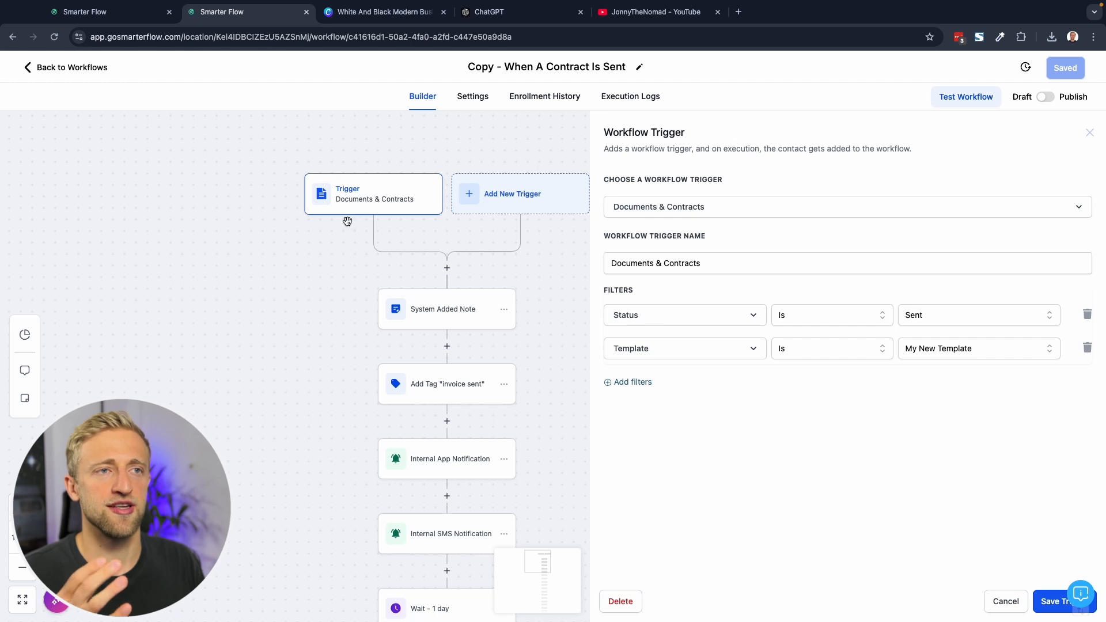
Insert a Send Documents & Contracts action directly after the trigger, before the System Added Note action.
{"action": "left_click", "coordinate": [447, 268]}
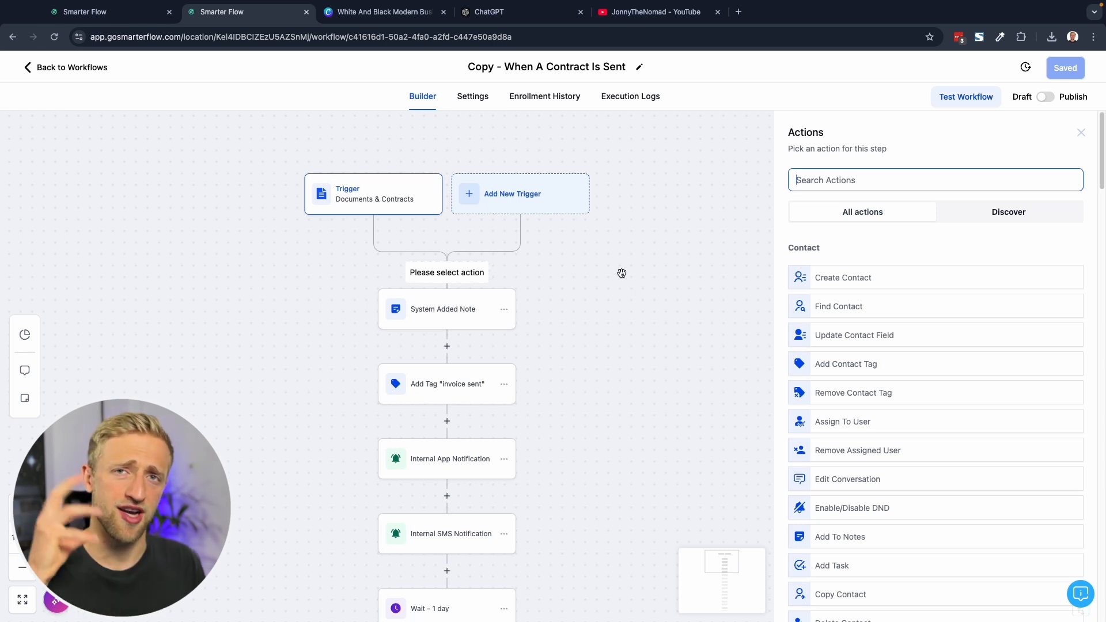
{"action": "left_click", "coordinate": [825, 180]}
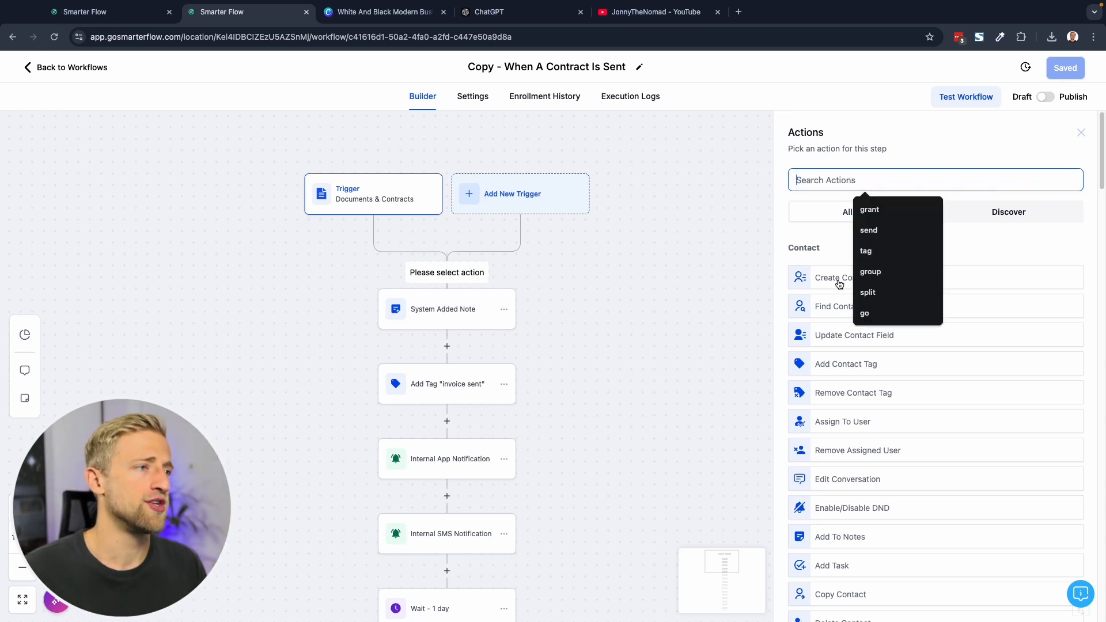
{"action": "scroll", "coordinate": [806, 288], "scroll_direction": "down", "scroll_amount": 10}
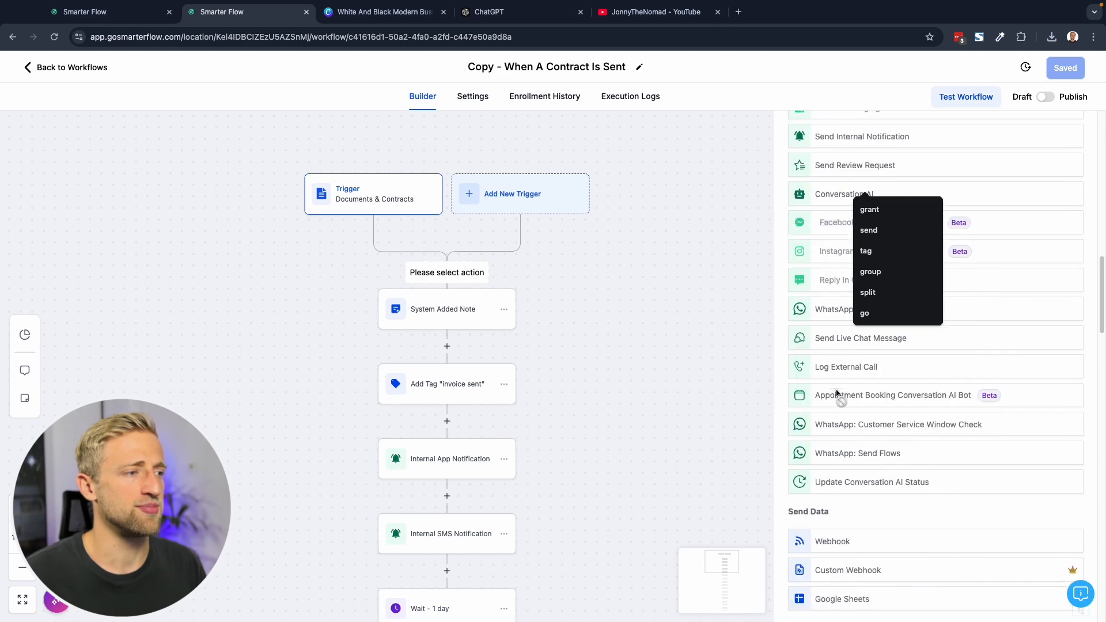
{"action": "scroll", "coordinate": [839, 348], "scroll_direction": "down", "scroll_amount": 15}
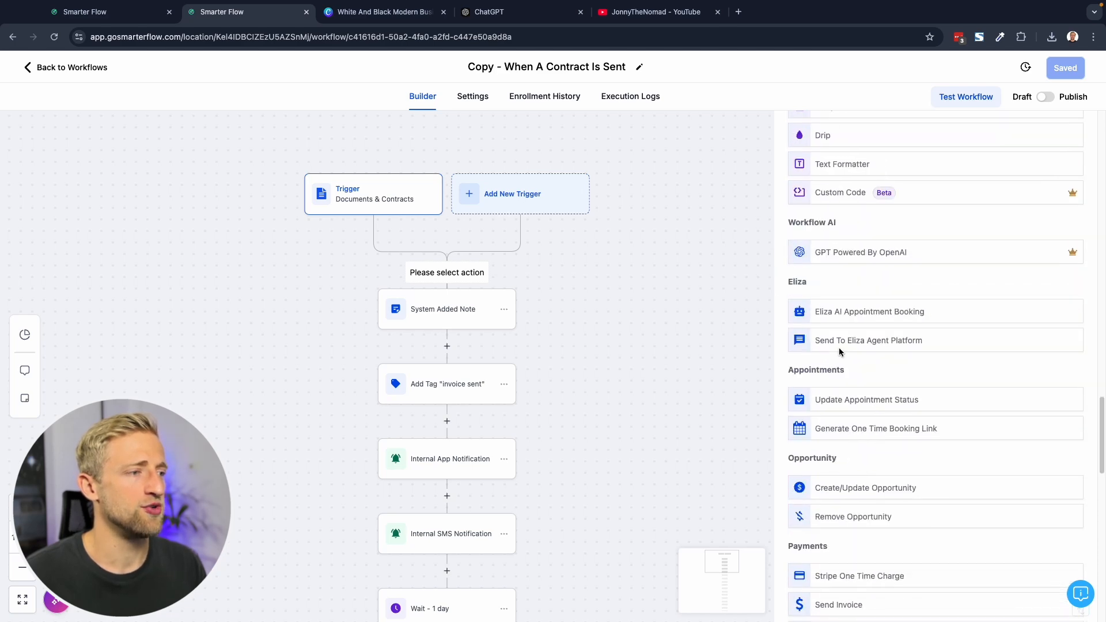
{"action": "scroll", "coordinate": [865, 374], "scroll_direction": "down", "scroll_amount": 4}
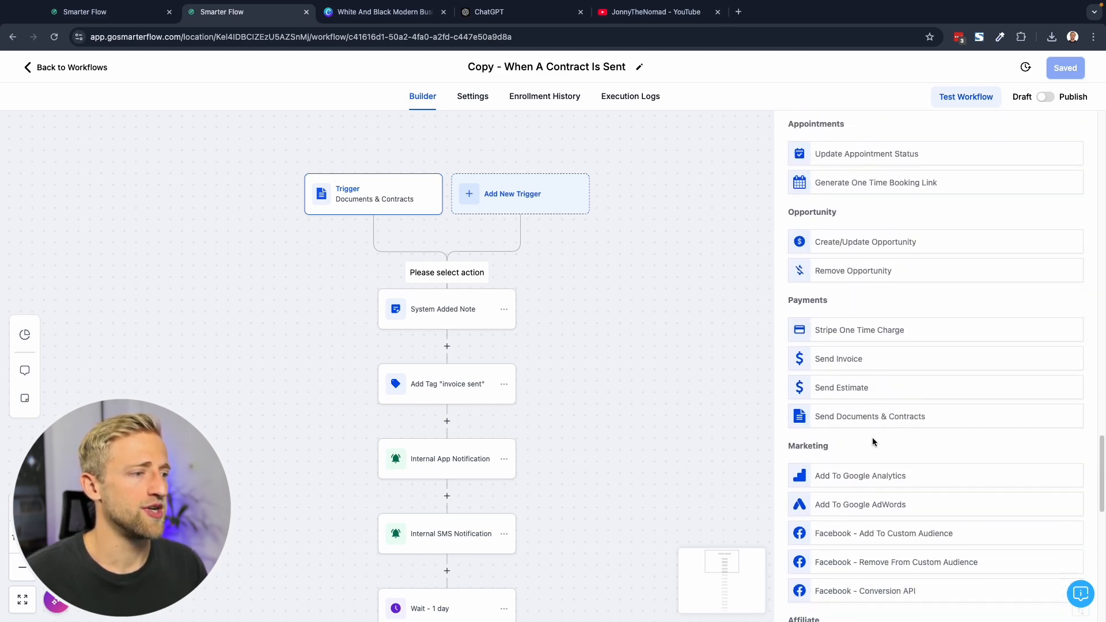
{"action": "left_click", "coordinate": [846, 419]}
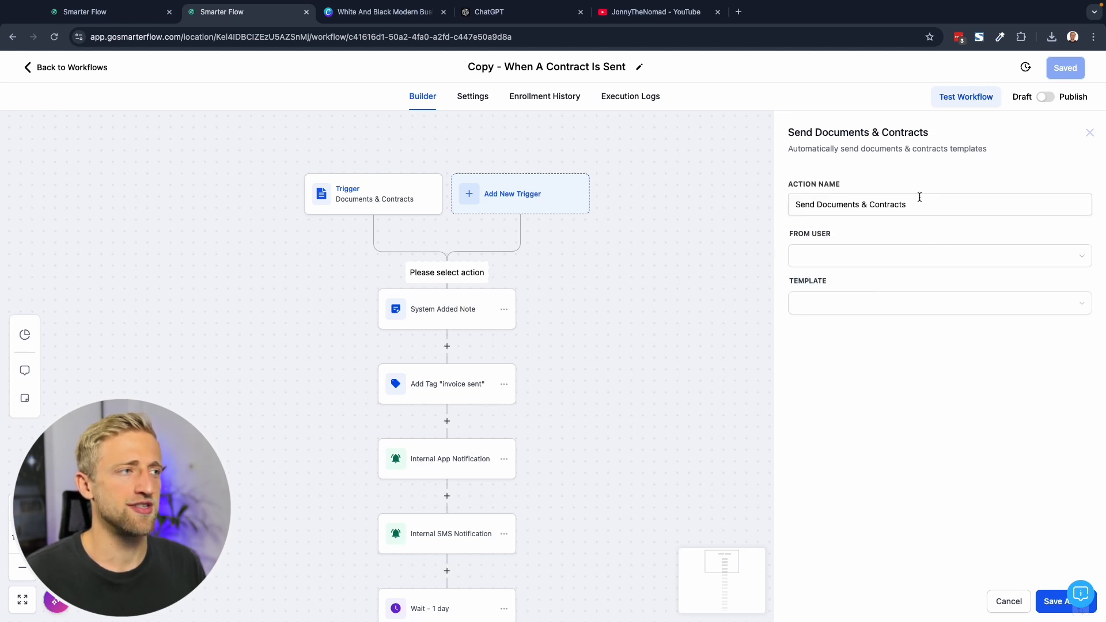
Assign the available sending user and My New Template to the Send Documents & Contracts action, and save the action and workflow.
{"action": "left_click", "coordinate": [881, 257]}
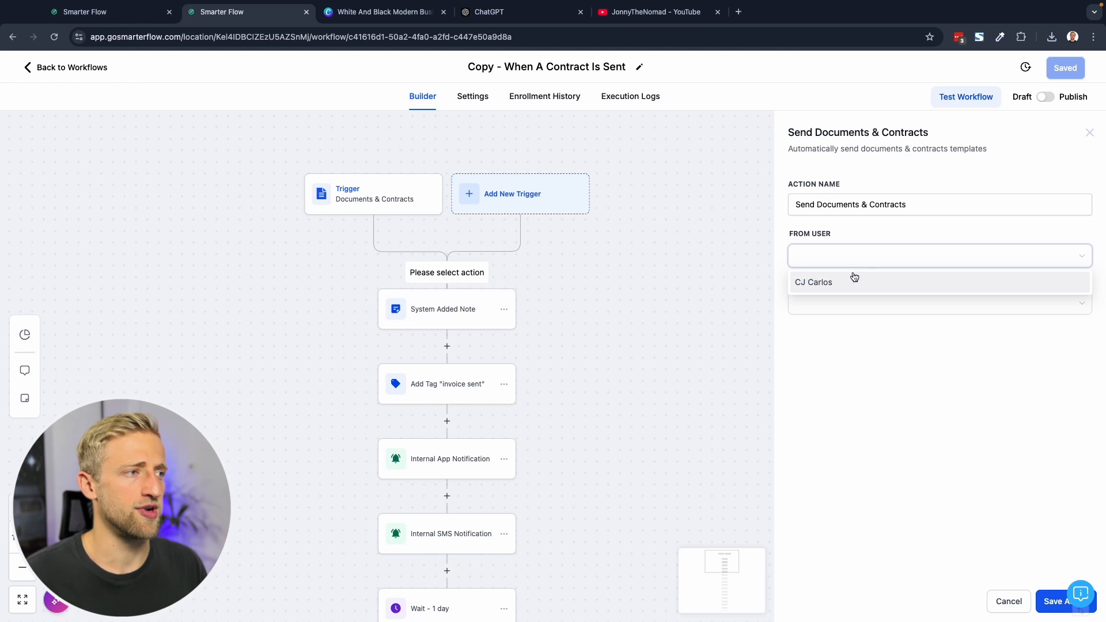
{"action": "left_click", "coordinate": [819, 283]}
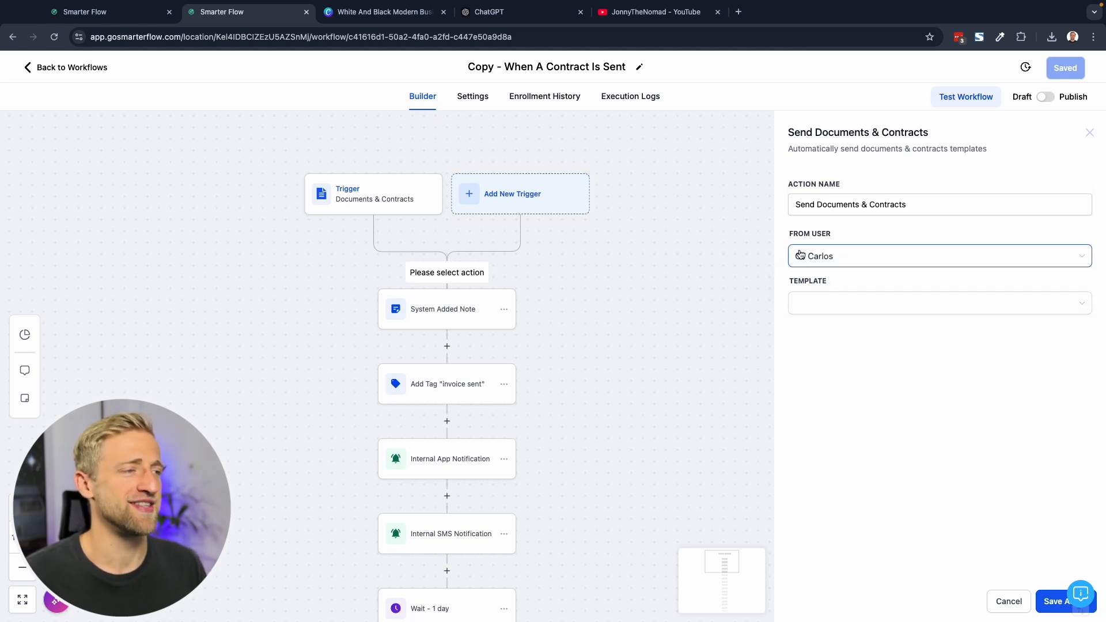
{"action": "left_click", "coordinate": [864, 305]}
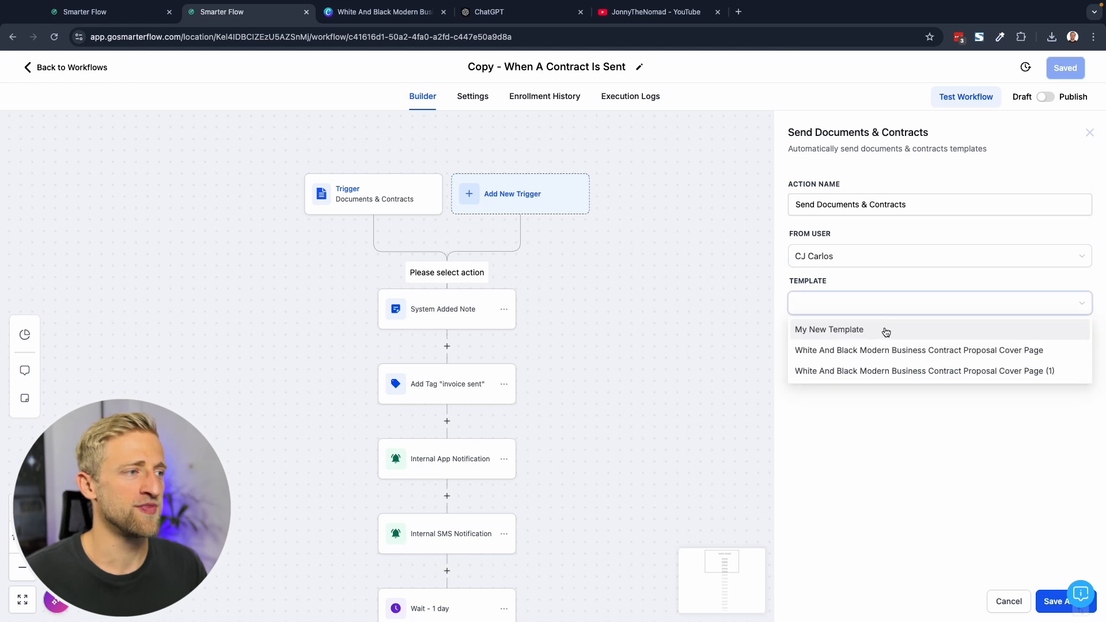
{"action": "left_click", "coordinate": [836, 338]}
{"action": "left_click", "coordinate": [1049, 601]}
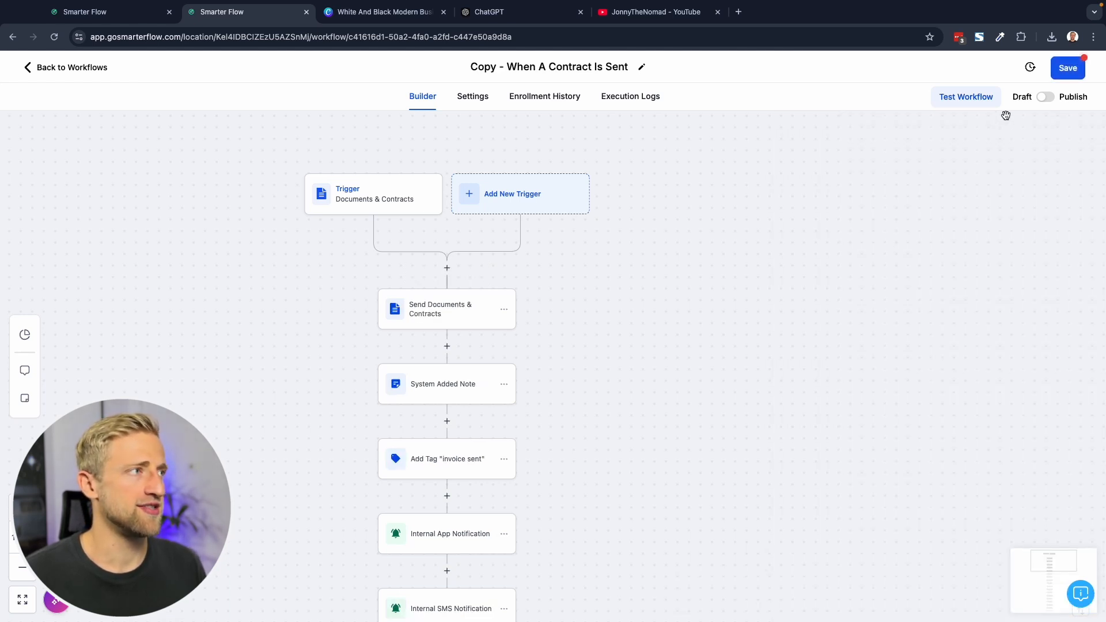
{"action": "left_click", "coordinate": [1065, 69]}
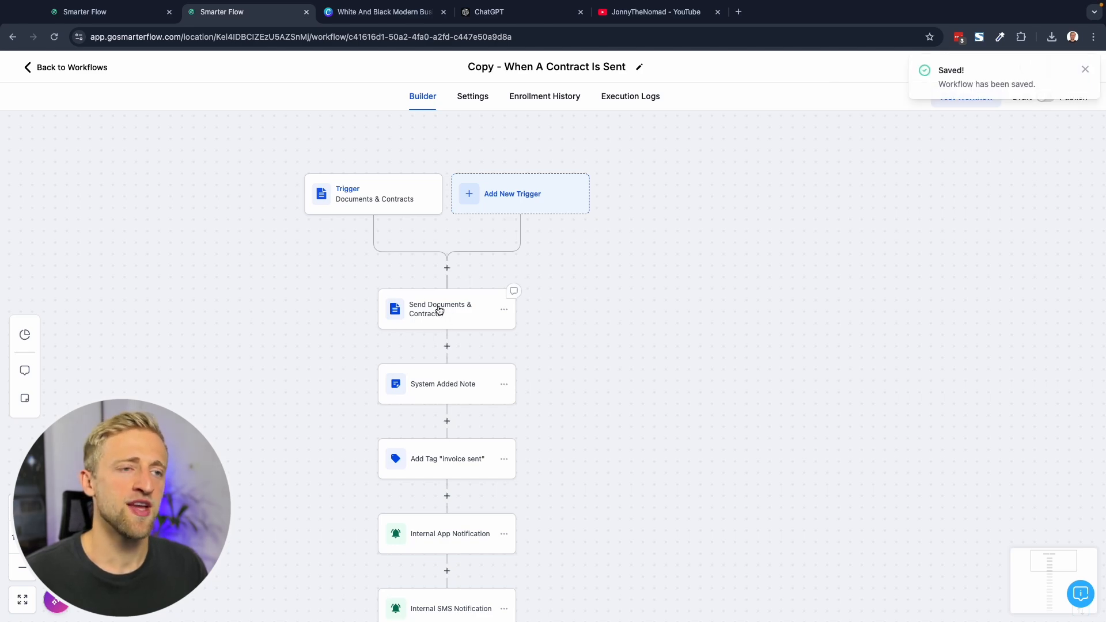
Review the settings and filters of the Documents & Contracts trigger, and close it.
{"action": "left_click", "coordinate": [354, 199]}
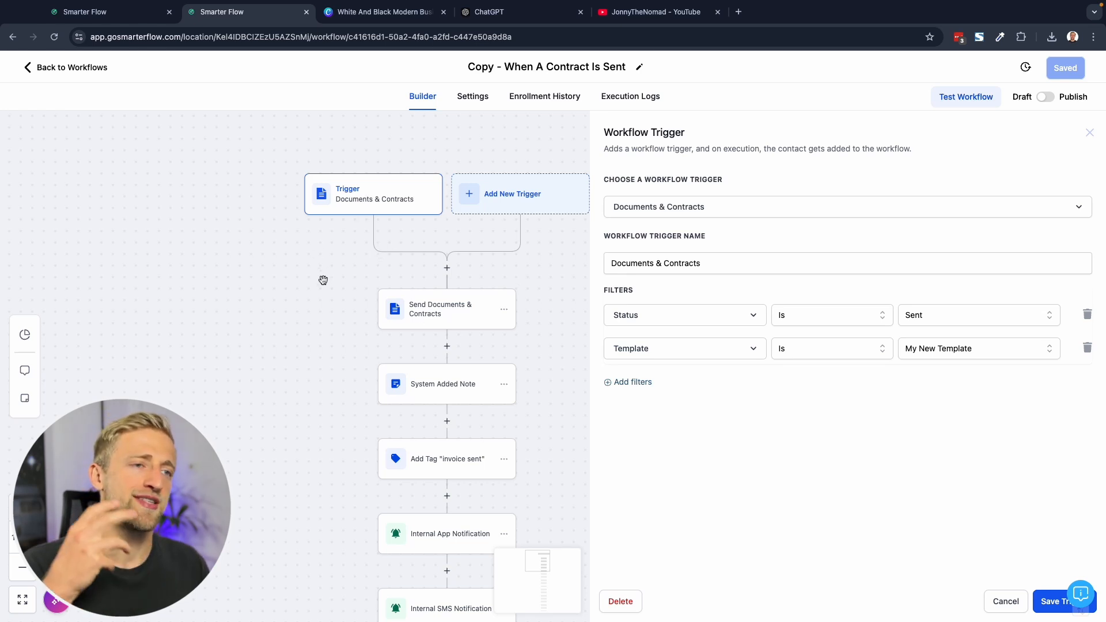
{"action": "left_click", "coordinate": [251, 233]}
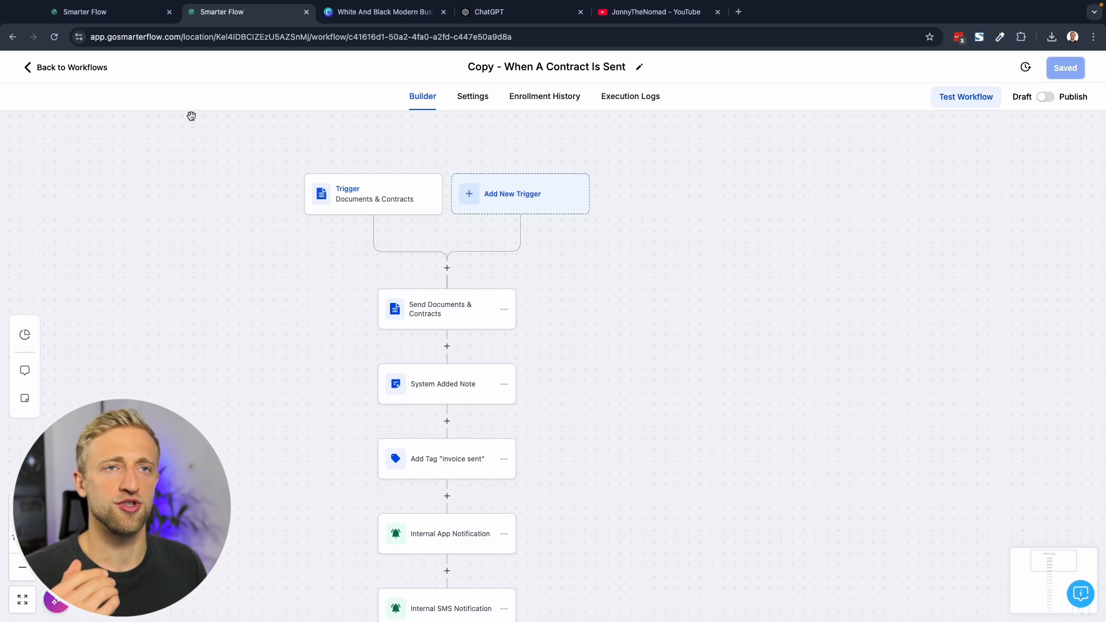
Switch to the account's other browser tab and open the "1. Main Leads Pipeline" for editing under Opportunities.
{"action": "left_click", "coordinate": [119, 12]}
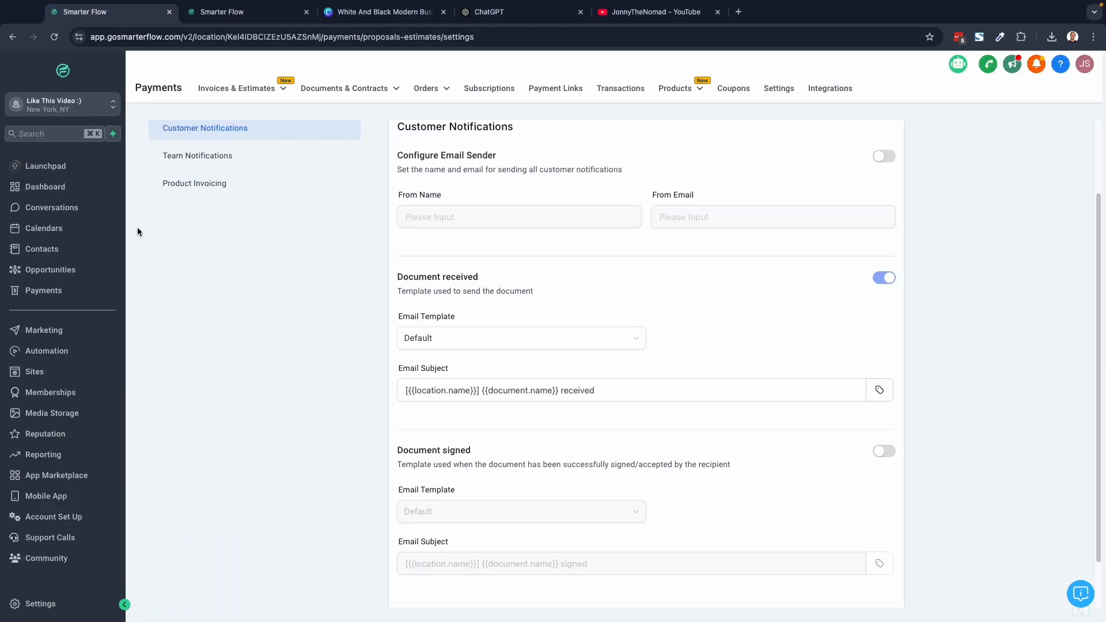
{"action": "left_click", "coordinate": [64, 276]}
{"action": "left_click", "coordinate": [297, 92]}
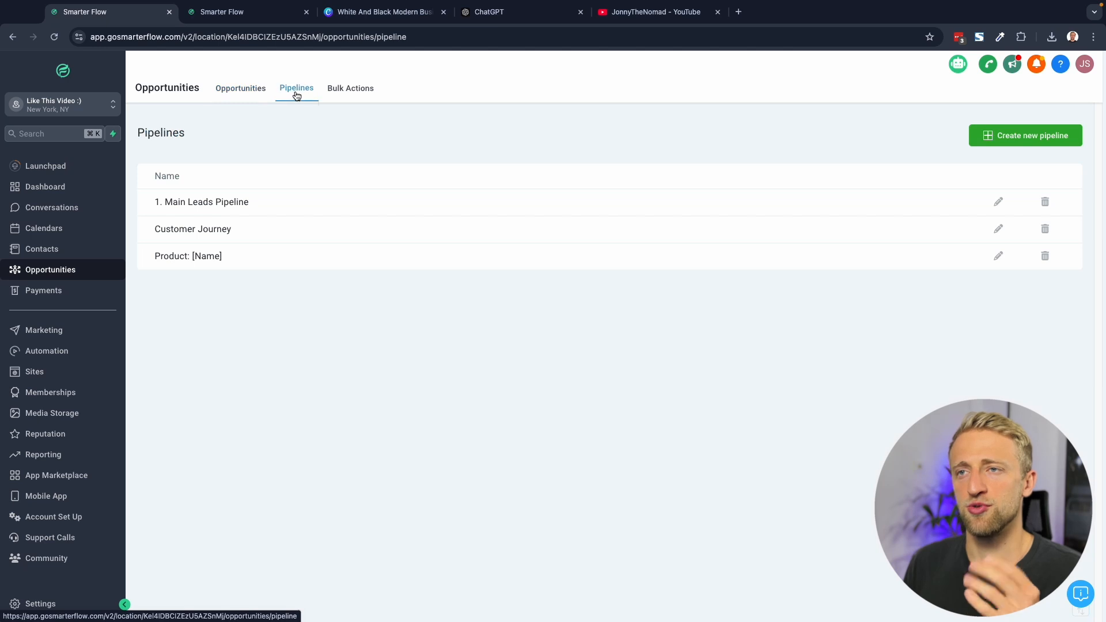
{"action": "left_click", "coordinate": [335, 137]}
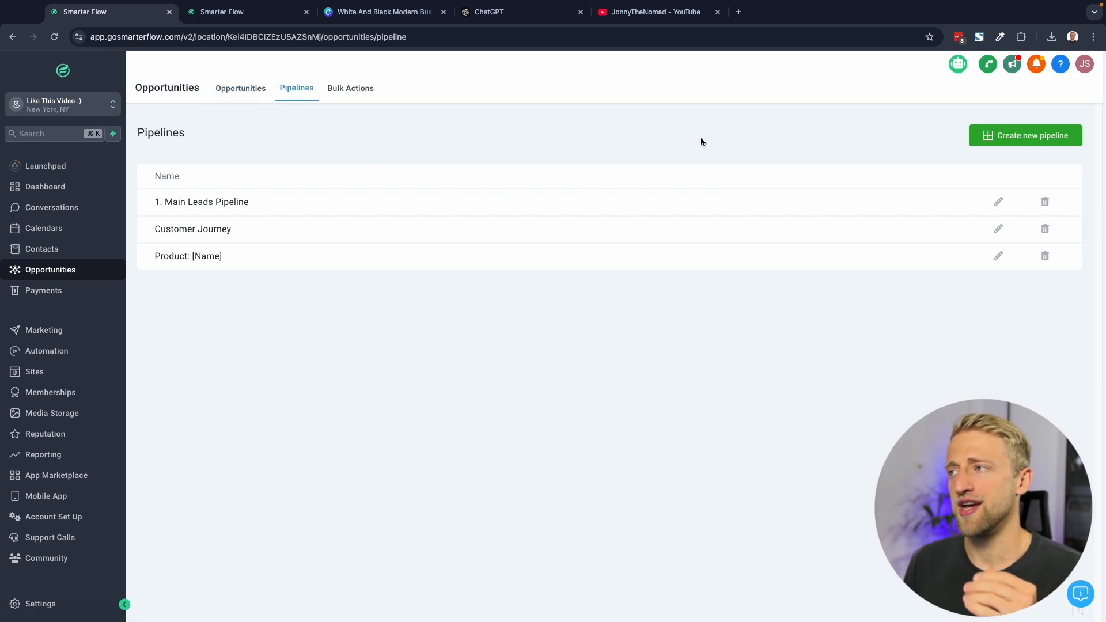
{"action": "left_click", "coordinate": [999, 203]}
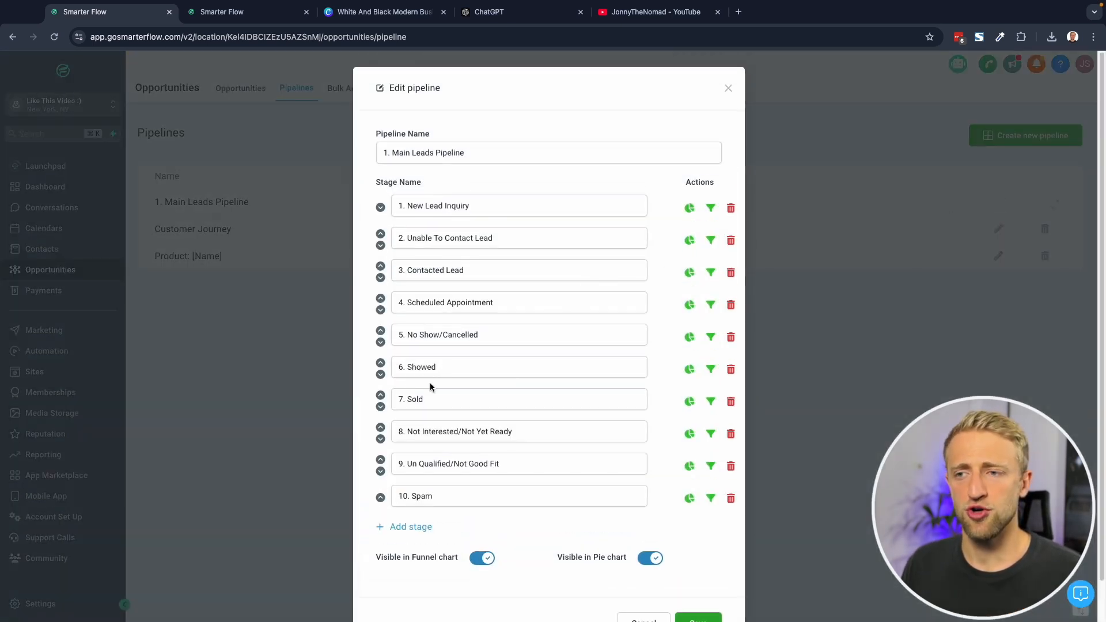
Add a new stage named "6.1 Sent Contract" to the Main Leads Pipeline.
{"action": "scroll", "coordinate": [461, 397], "scroll_direction": "down", "scroll_amount": 1}
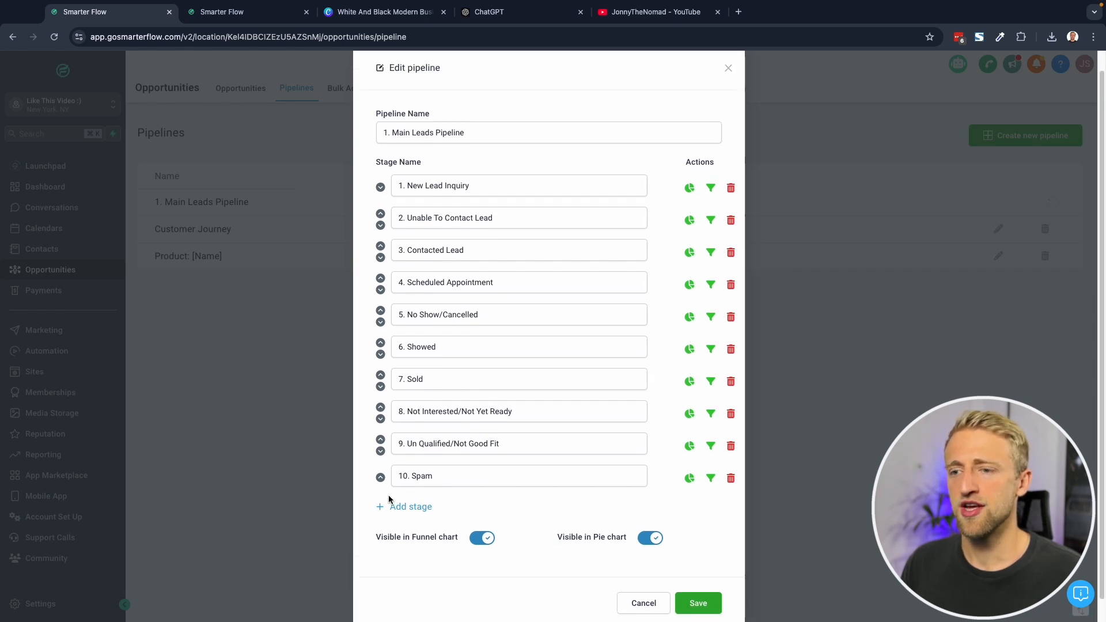
{"action": "left_click", "coordinate": [401, 506]}
{"action": "left_click", "coordinate": [425, 509]}
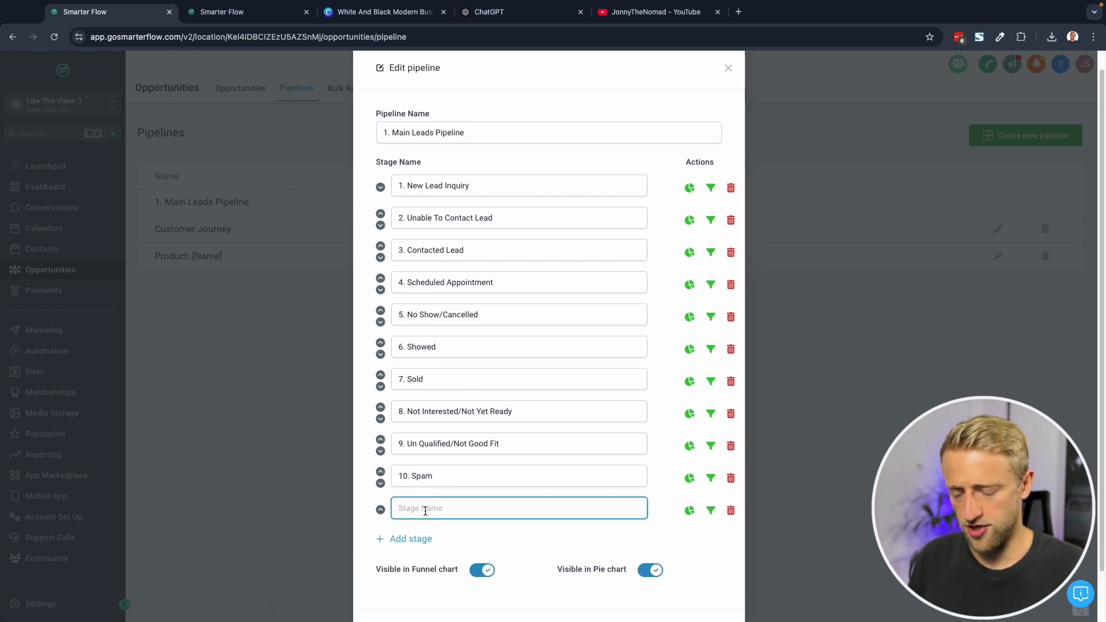
{"action": "type", "text": "6.1 Sent Contract"}
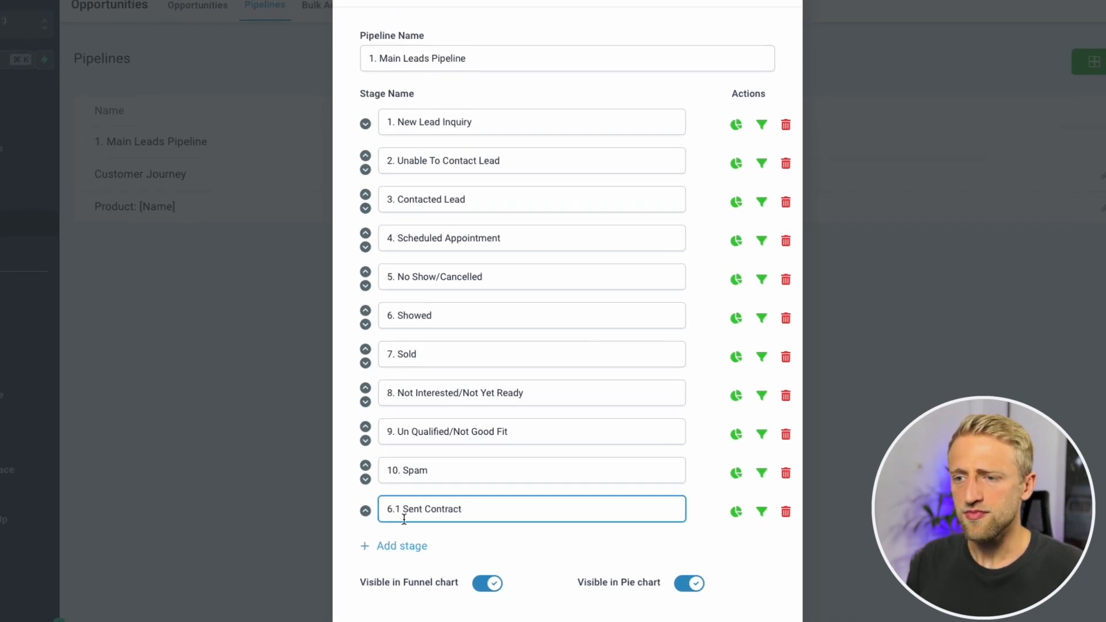
Add two more stages to the Main Leads Pipeline named "6.2 Contract Viewed" and "6.3 Contract Signed".
{"action": "left_click", "coordinate": [402, 545]}
{"action": "left_click", "coordinate": [424, 540]}
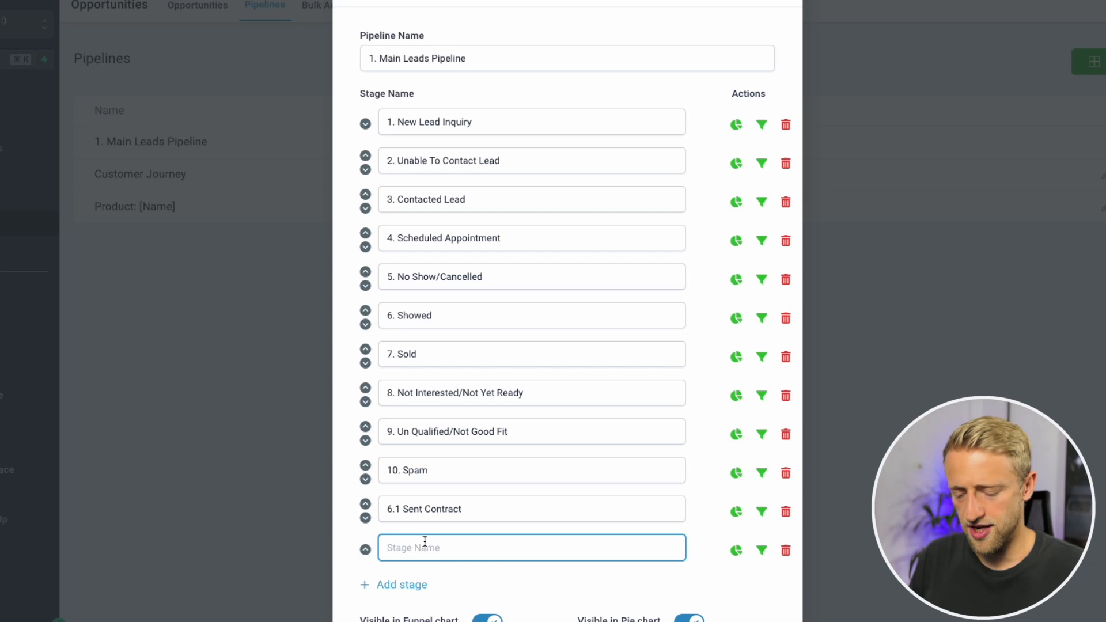
{"action": "type", "text": "6.2 Contra"}
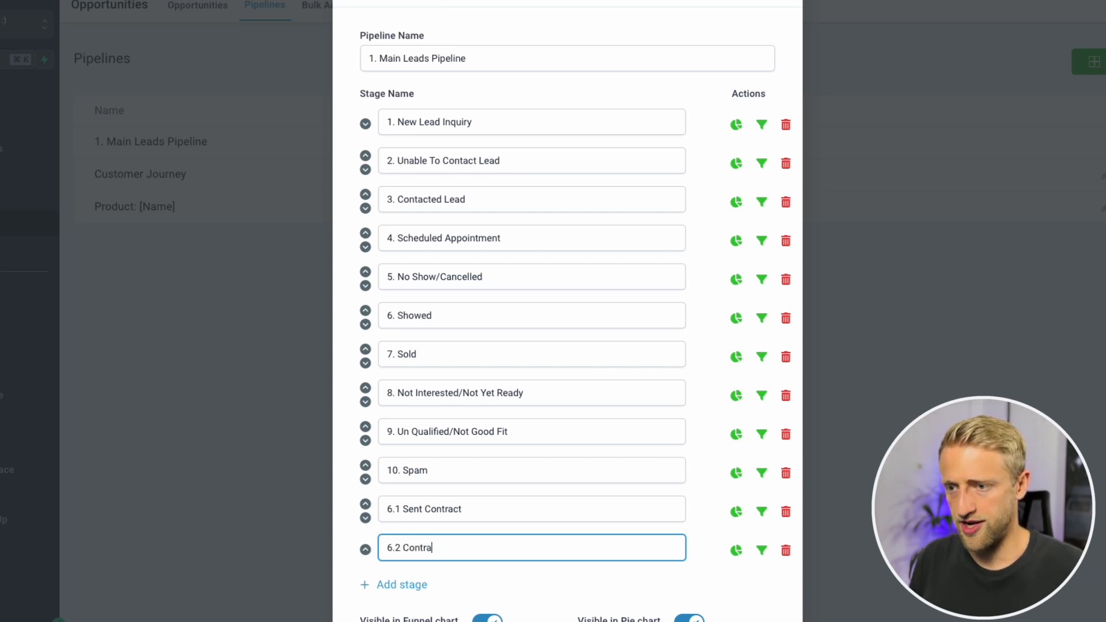
{"action": "type", "text": "ct Viewed"}
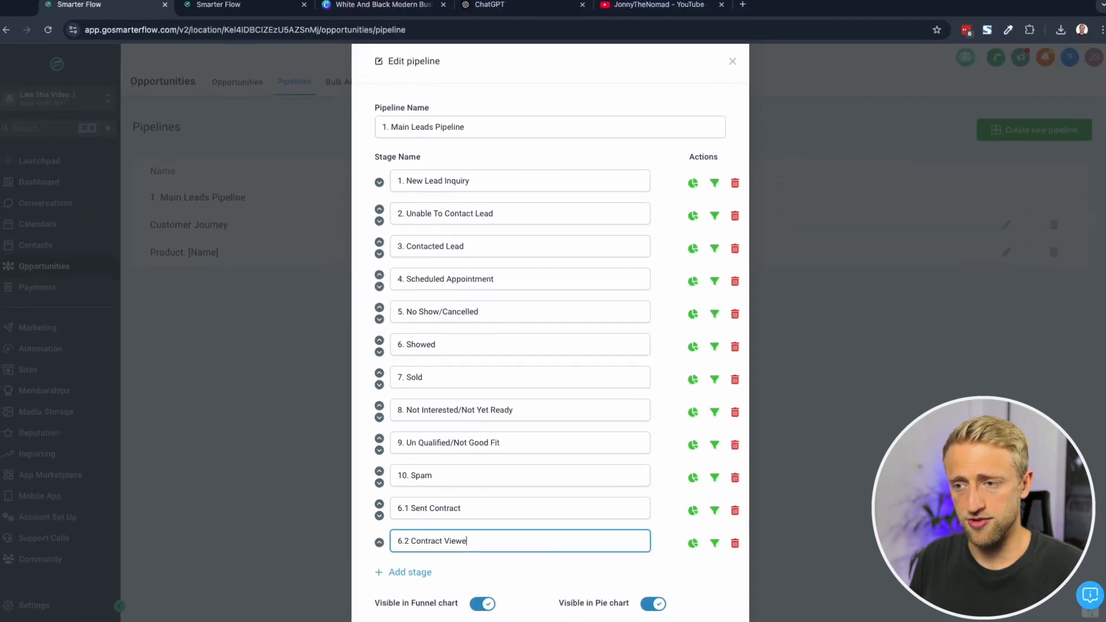
{"action": "left_click", "coordinate": [417, 571]}
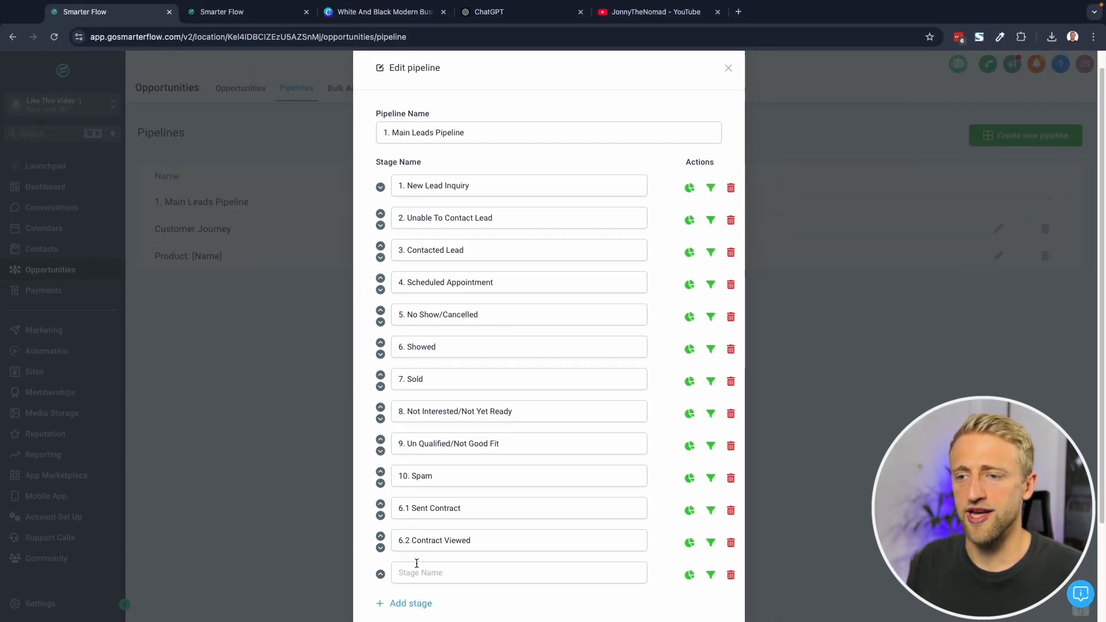
{"action": "left_click", "coordinate": [415, 570]}
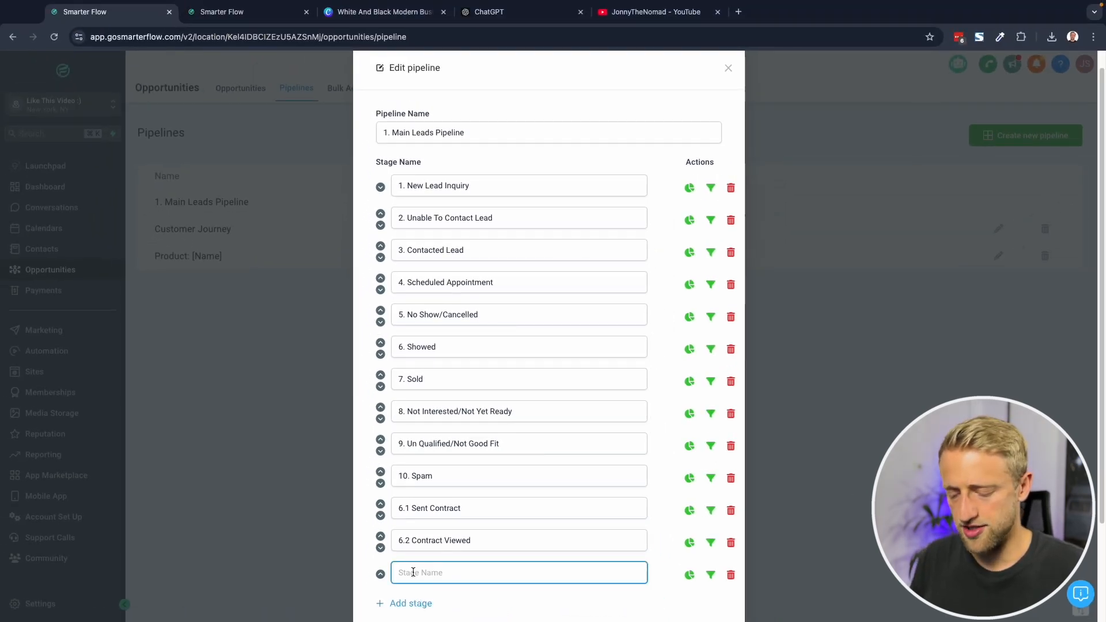
{"action": "type", "text": "6.3 Contract Signed"}
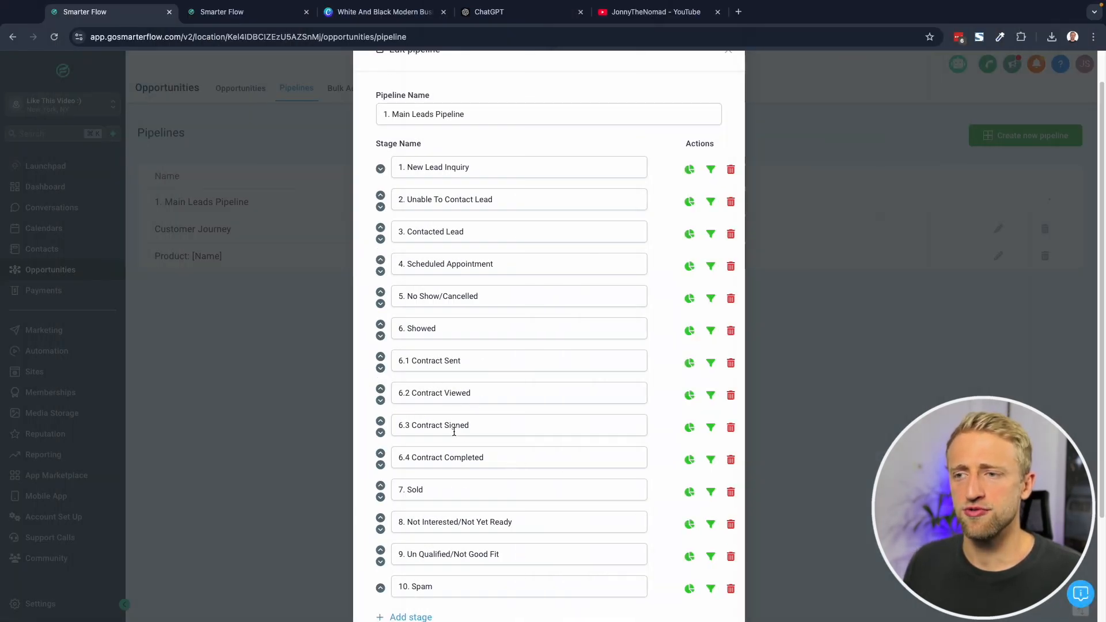
Review the available status options of the Documents & Contracts trigger in the workflow's browser tab, and close the trigger without saving.
{"action": "left_click", "coordinate": [248, 12]}
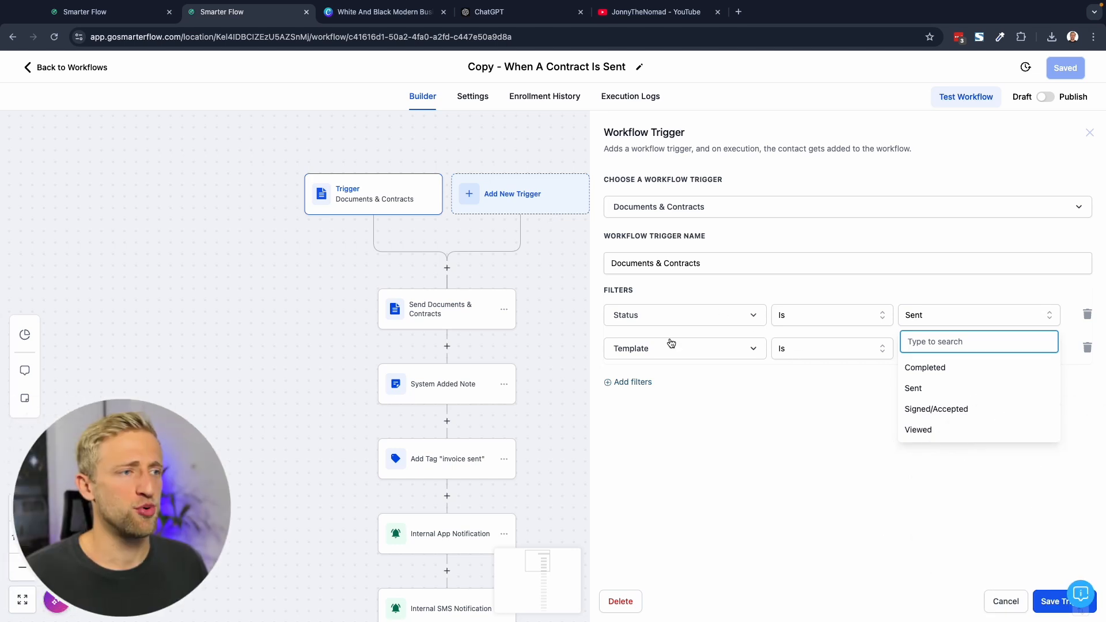
{"action": "left_click", "coordinate": [829, 405]}
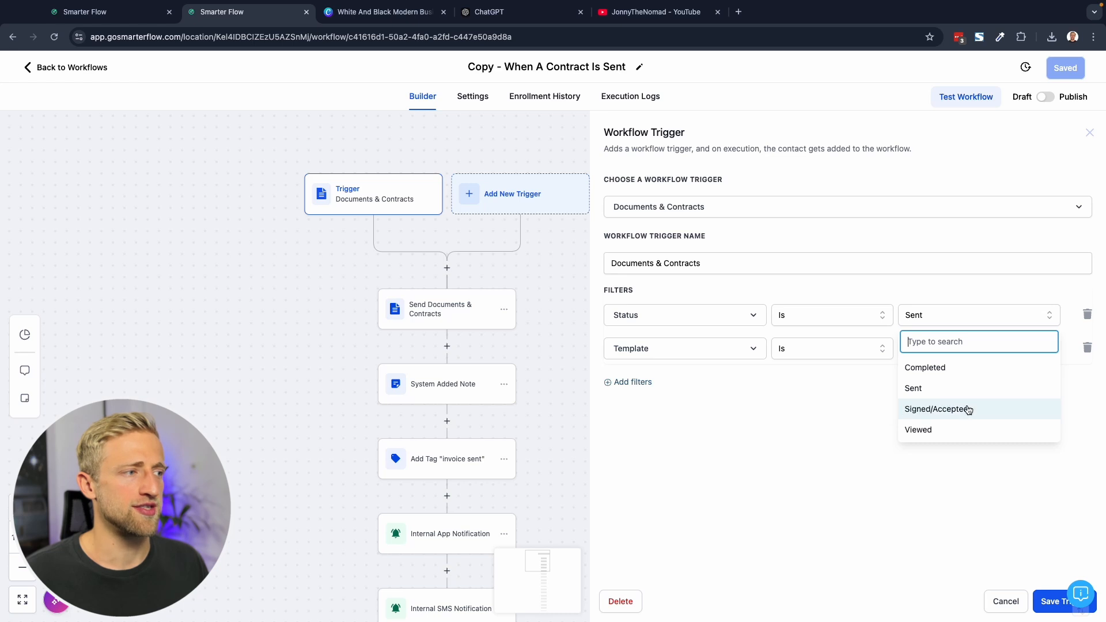
{"action": "left_click", "coordinate": [773, 469]}
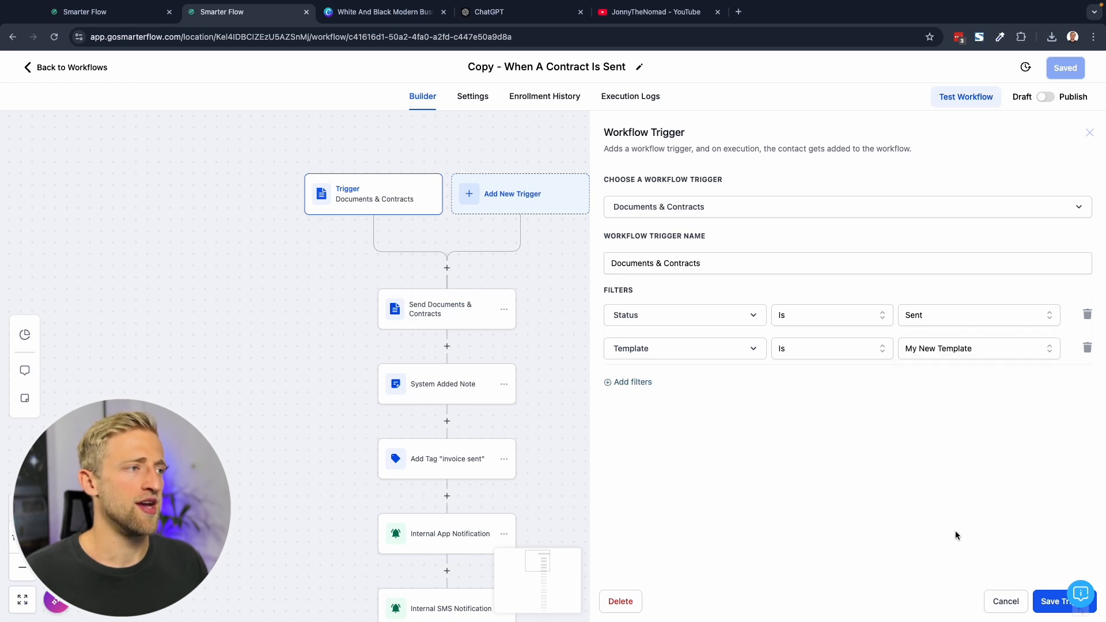
{"action": "left_click", "coordinate": [1005, 602]}
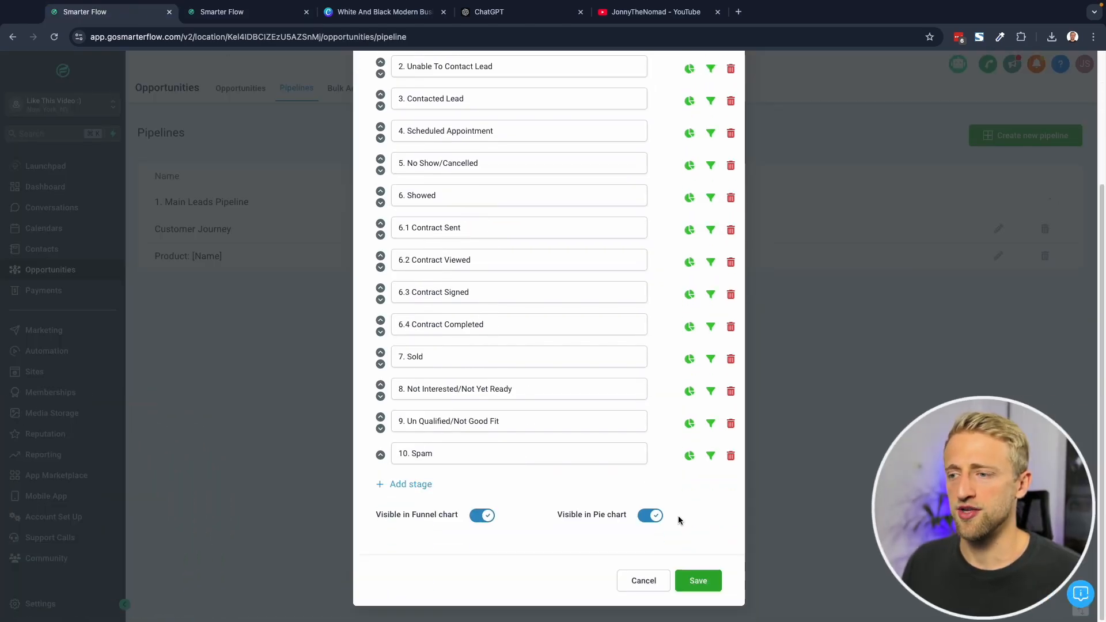
Save the Main Leads Pipeline with its contract stages, and reload the "Copy - When A Contract Is Sent" workflow in the other browser tab.
{"action": "left_click", "coordinate": [695, 582]}
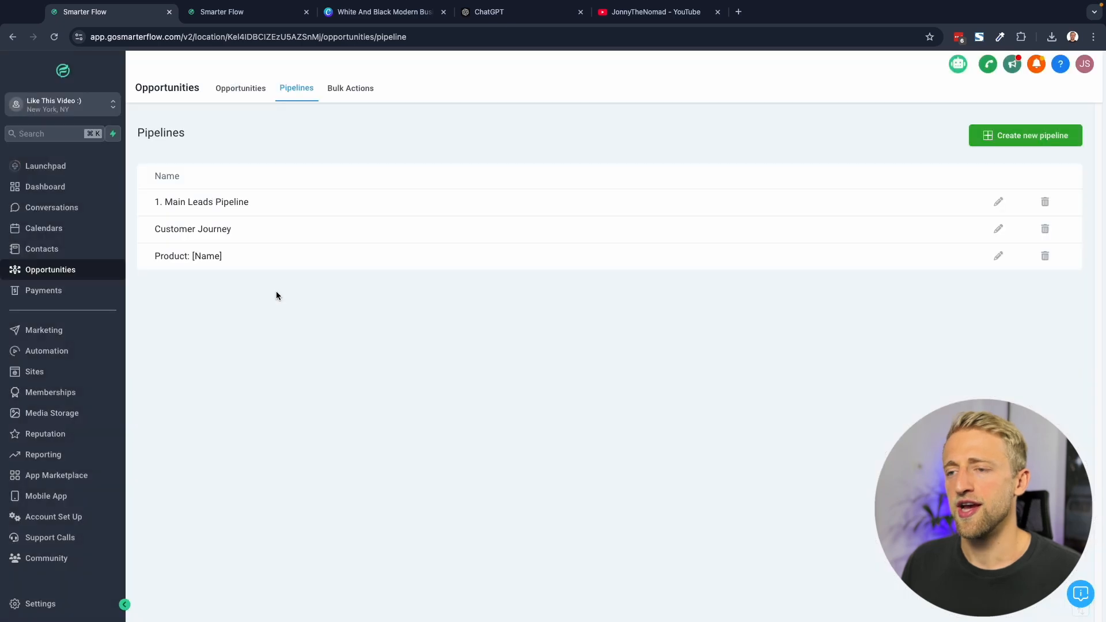
{"action": "left_click", "coordinate": [230, 13]}
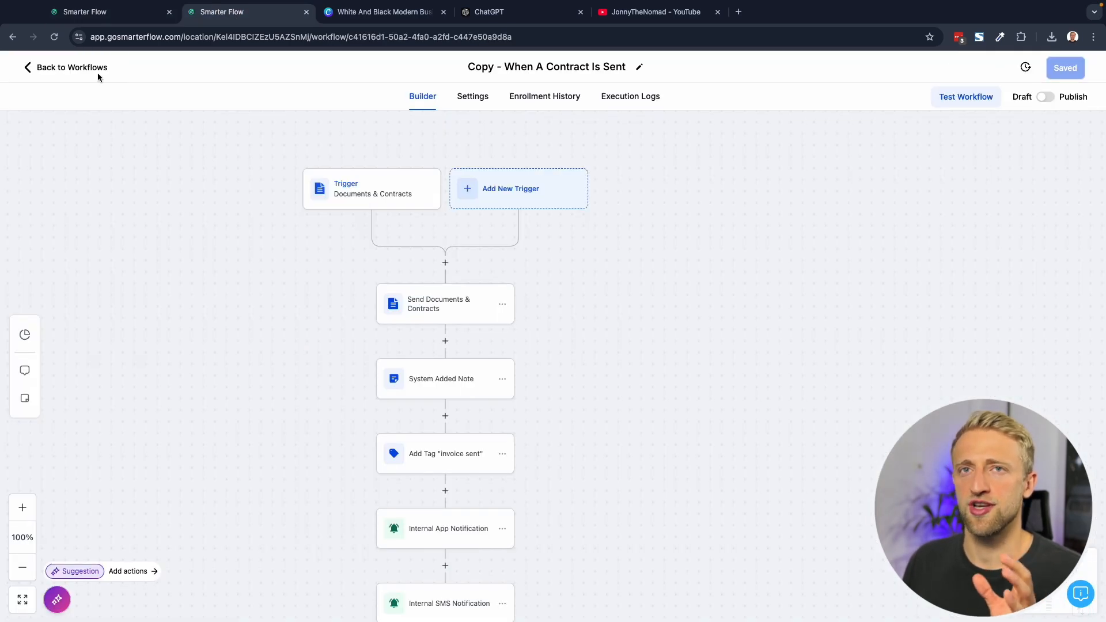
{"action": "left_click", "coordinate": [55, 37]}
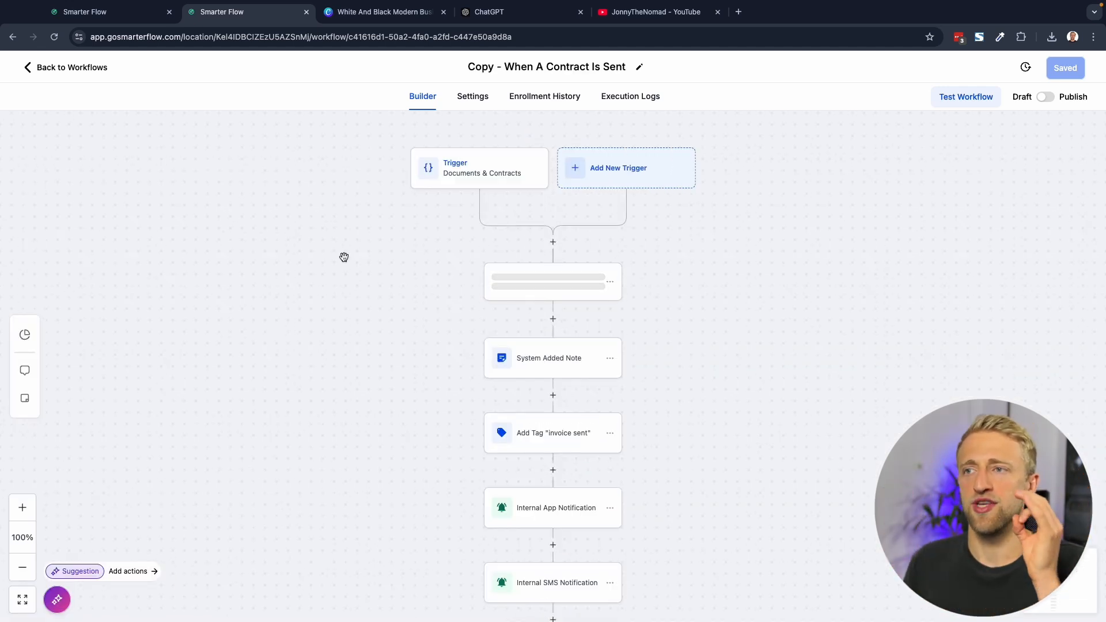
{"action": "left_click_drag", "start_coordinate": [343, 253], "coordinate": [319, 359]}
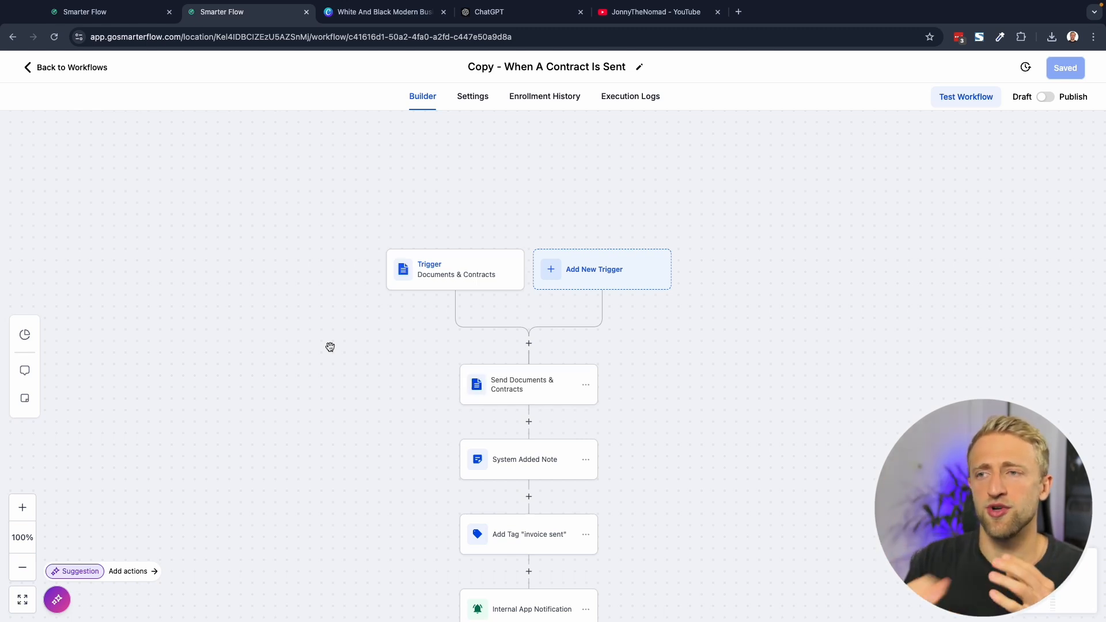
Return to the workflow list and open "Copy - When A Contract Is Sent" in a new browser tab.
{"action": "left_click", "coordinate": [79, 74]}
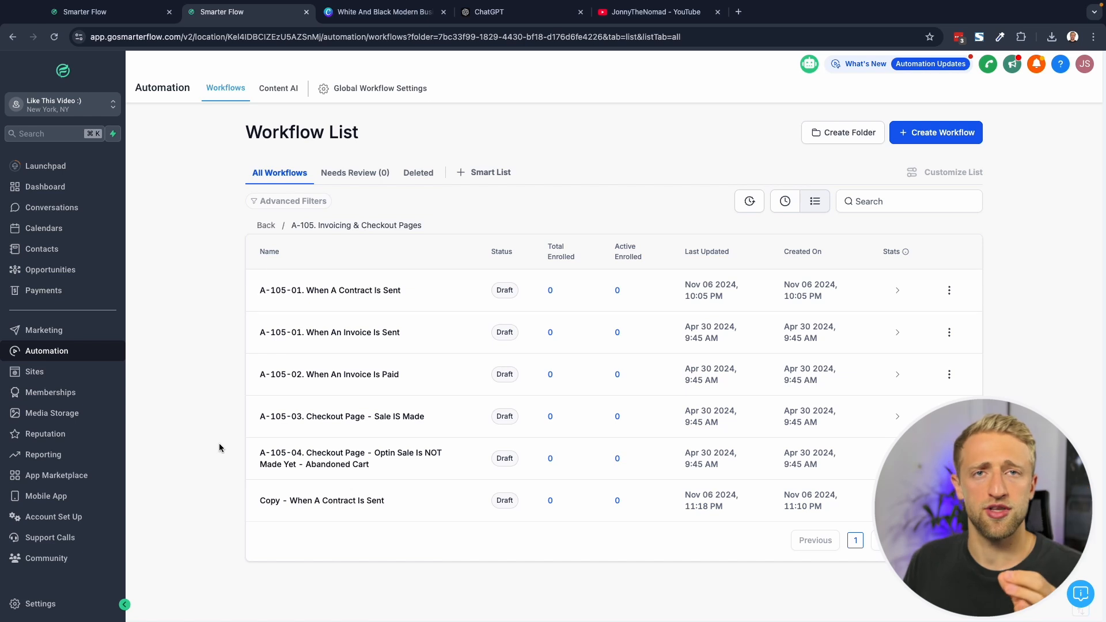
{"action": "left_click", "coordinate": [288, 503]}
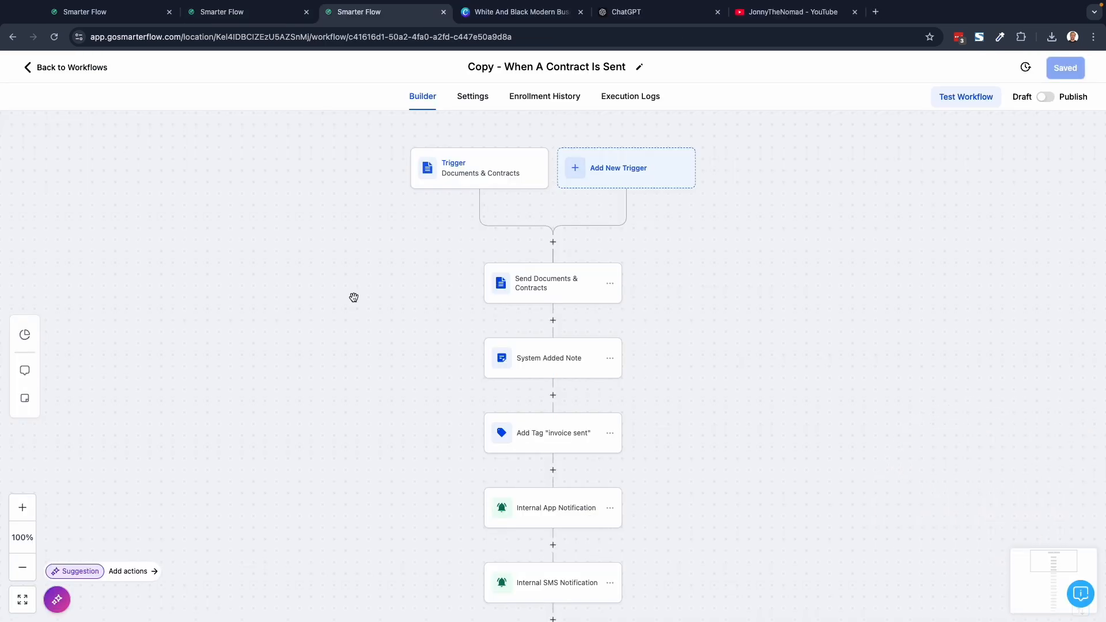
Delete the Documents & Contracts trigger from the "Copy - When A Contract Is Sent" workflow.
{"action": "left_click", "coordinate": [618, 174]}
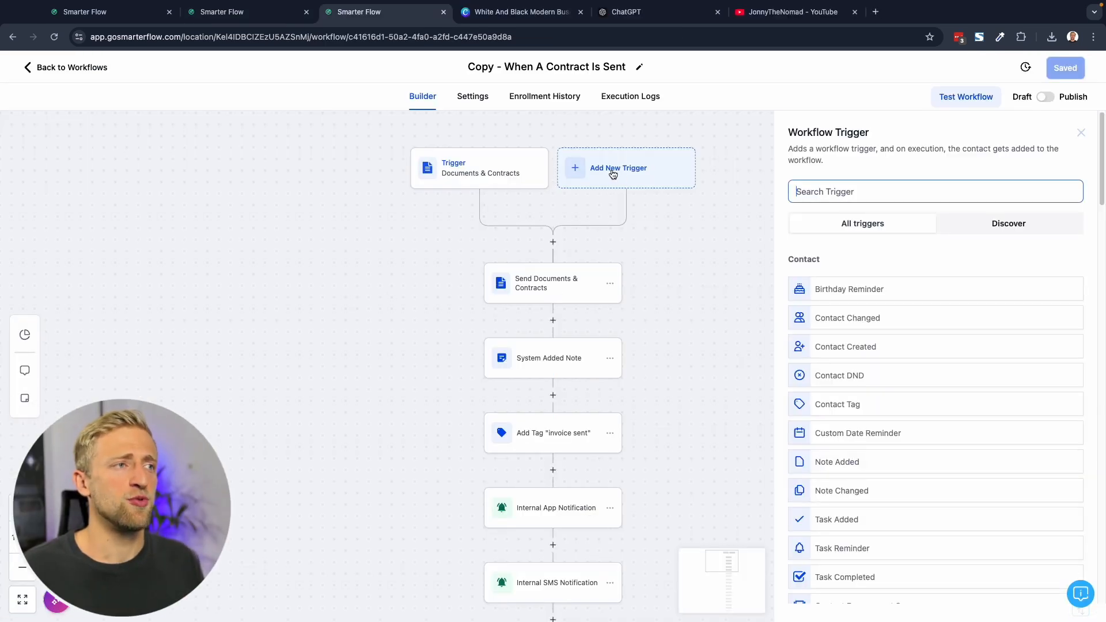
{"action": "left_click", "coordinate": [476, 163]}
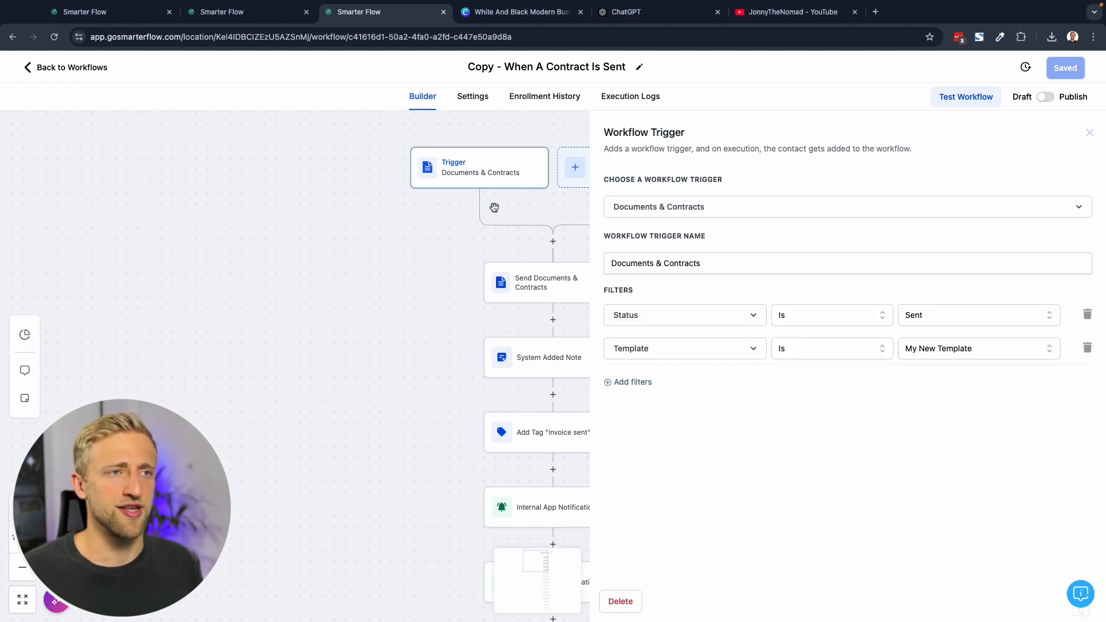
{"action": "left_click", "coordinate": [620, 601]}
{"action": "left_click", "coordinate": [680, 369]}
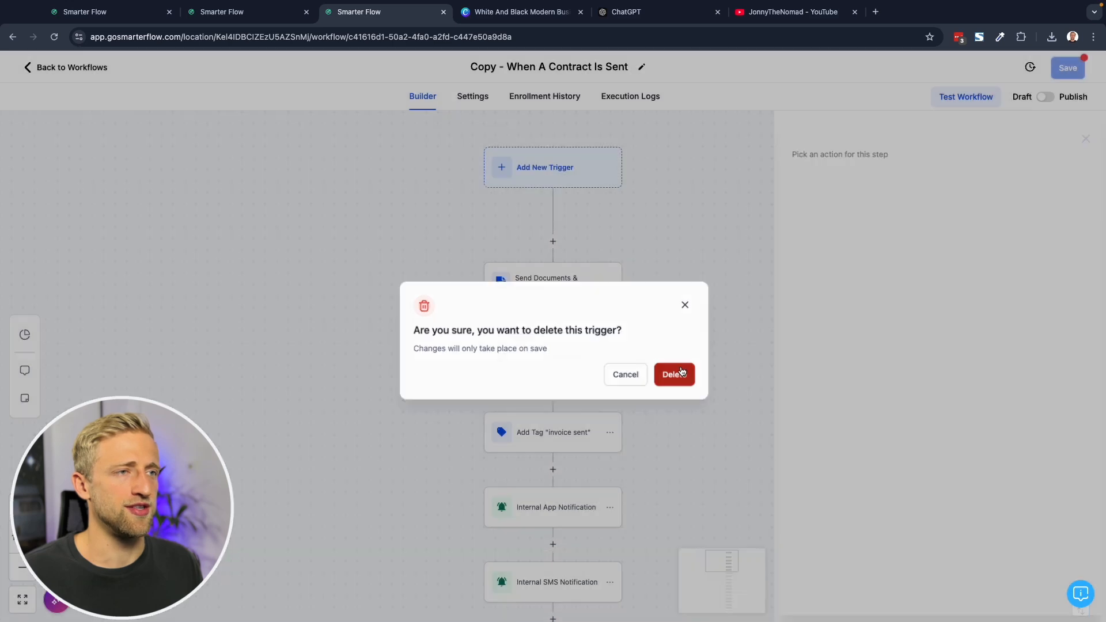
Add a new Opportunity Changed trigger to the workflow, searching the triggers for "opp".
{"action": "left_click", "coordinate": [540, 162]}
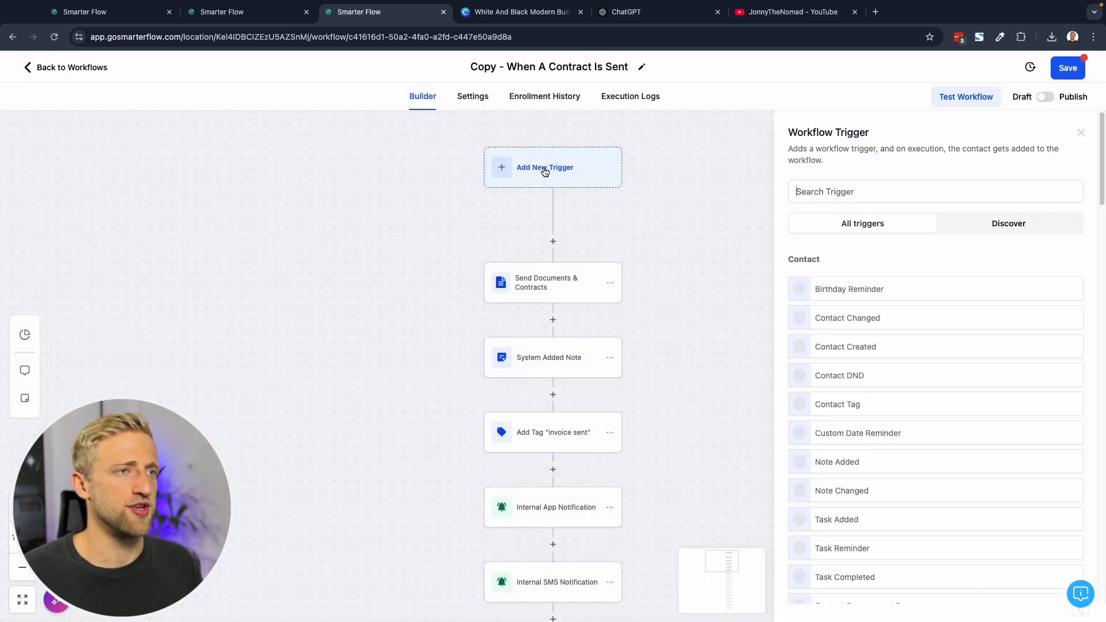
{"action": "left_click", "coordinate": [857, 192]}
{"action": "type", "text": "d"}
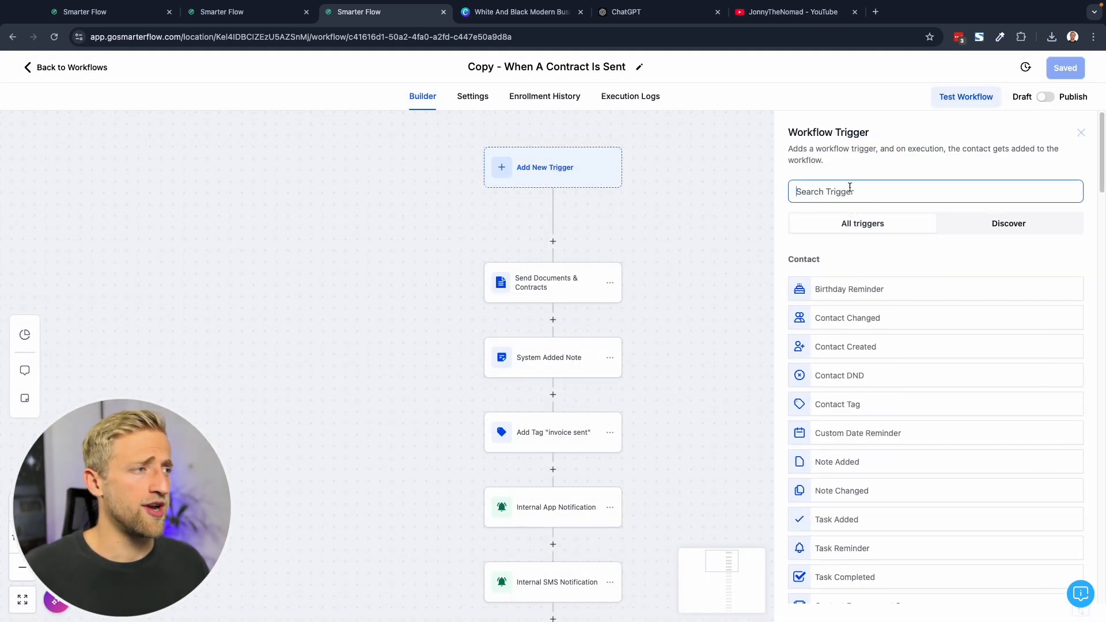
{"action": "scroll", "coordinate": [868, 305], "scroll_direction": "down", "scroll_amount": 15}
{"action": "scroll", "coordinate": [869, 314], "scroll_direction": "up", "scroll_amount": 15}
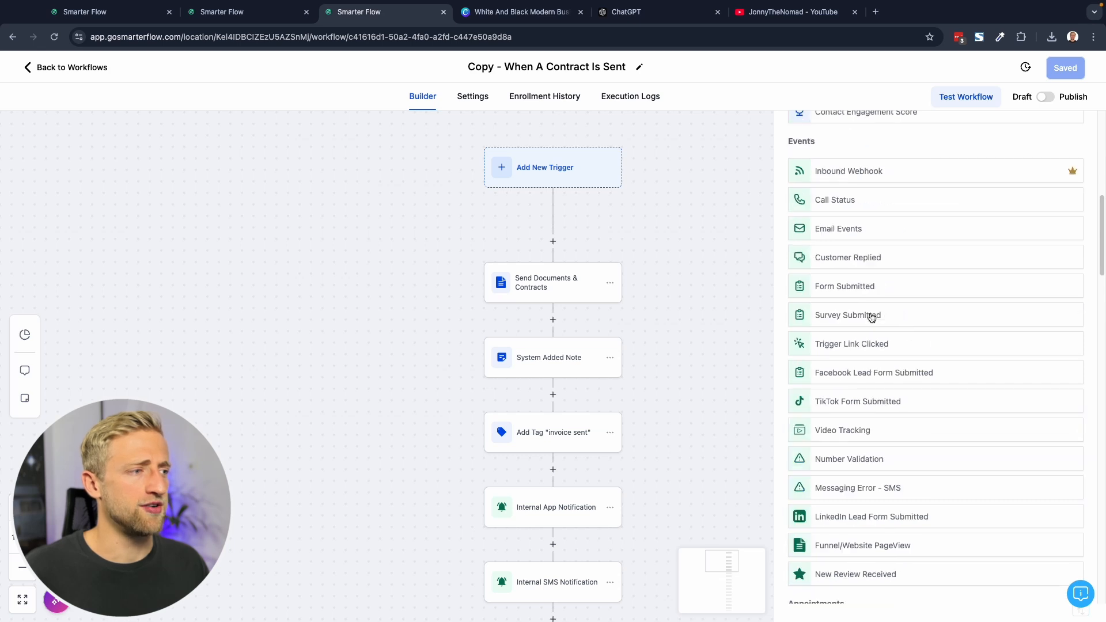
{"action": "type", "text": "opp"}
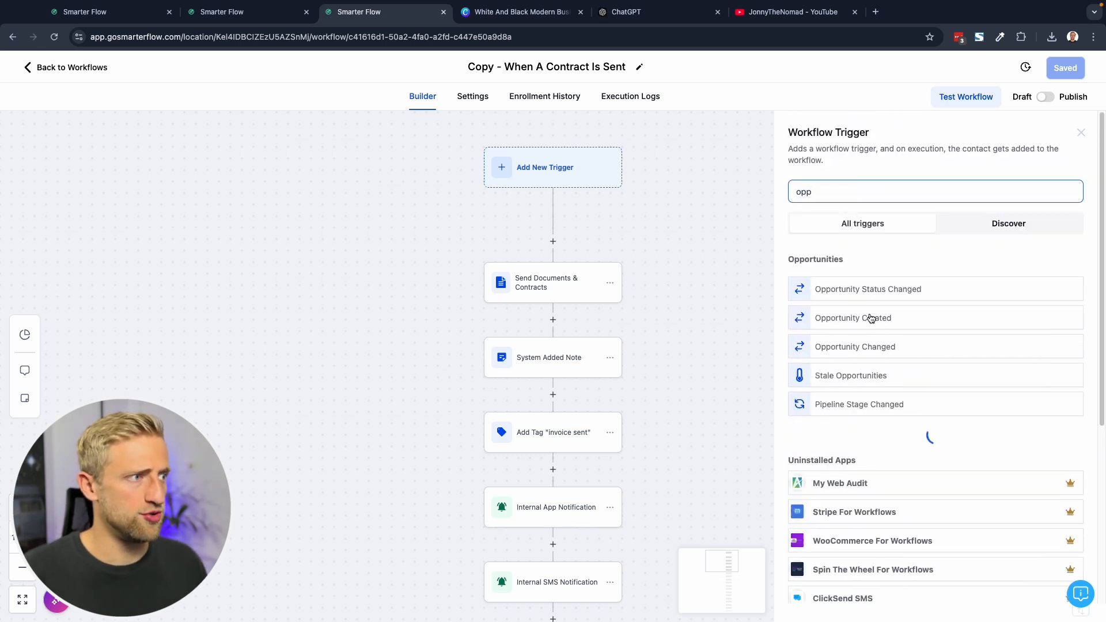
{"action": "left_click", "coordinate": [853, 335]}
Add an "In pipeline" filter to the Opportunity Changed trigger and set it to "1. Main Leads Pipeline".
{"action": "left_click", "coordinate": [632, 301]}
{"action": "left_click", "coordinate": [656, 320]}
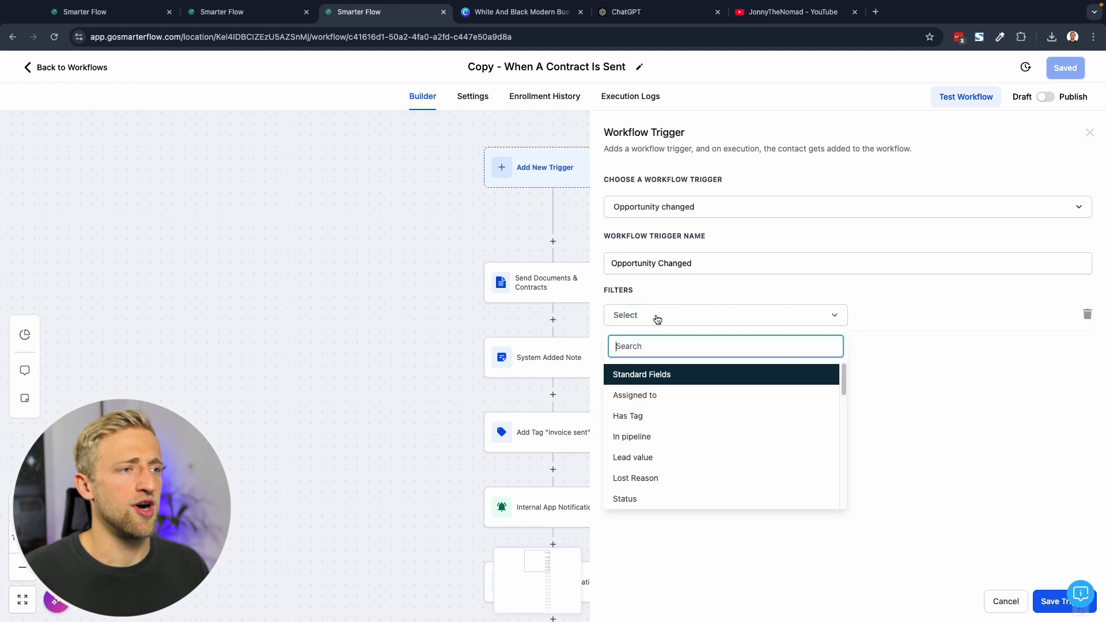
{"action": "left_click", "coordinate": [652, 448]}
{"action": "left_click", "coordinate": [649, 316]}
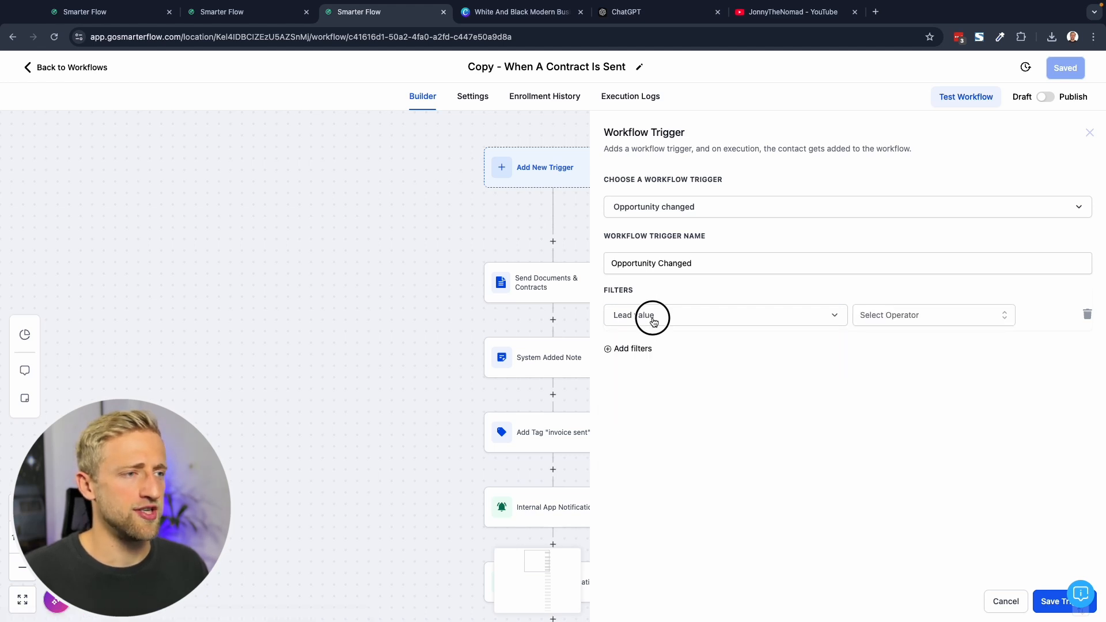
{"action": "left_click", "coordinate": [650, 434]}
{"action": "left_click", "coordinate": [920, 315]}
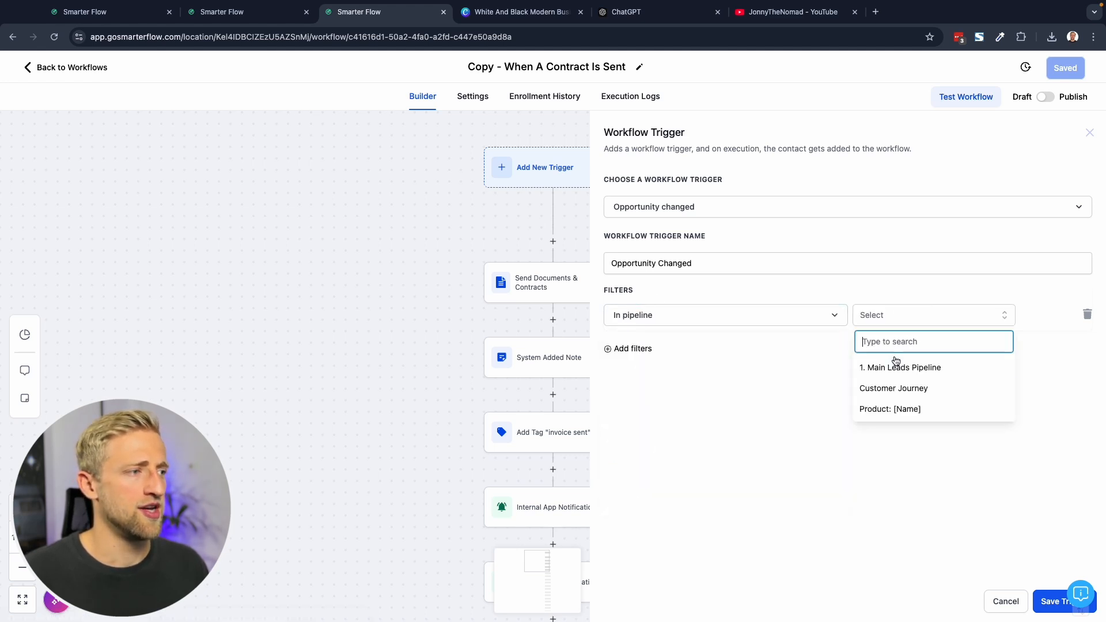
{"action": "left_click", "coordinate": [896, 365]}
Add a second trigger filter on "Pipeline stage" and set it to "6.1 Contract Sent".
{"action": "left_click", "coordinate": [634, 349]}
{"action": "left_click", "coordinate": [661, 357]}
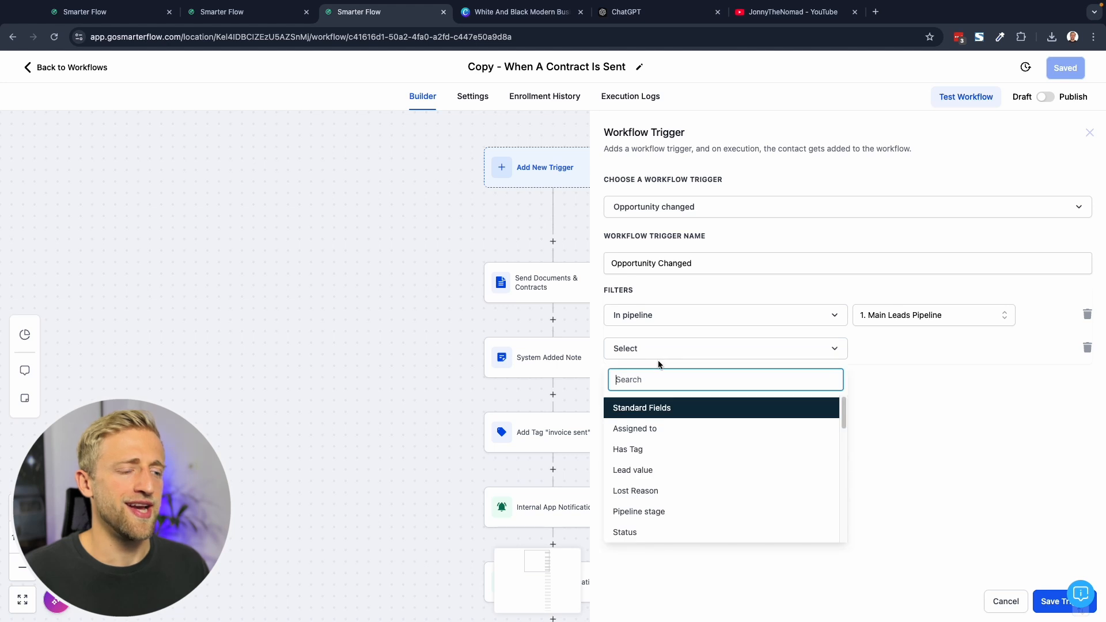
{"action": "scroll", "coordinate": [662, 490], "scroll_direction": "down", "scroll_amount": 1}
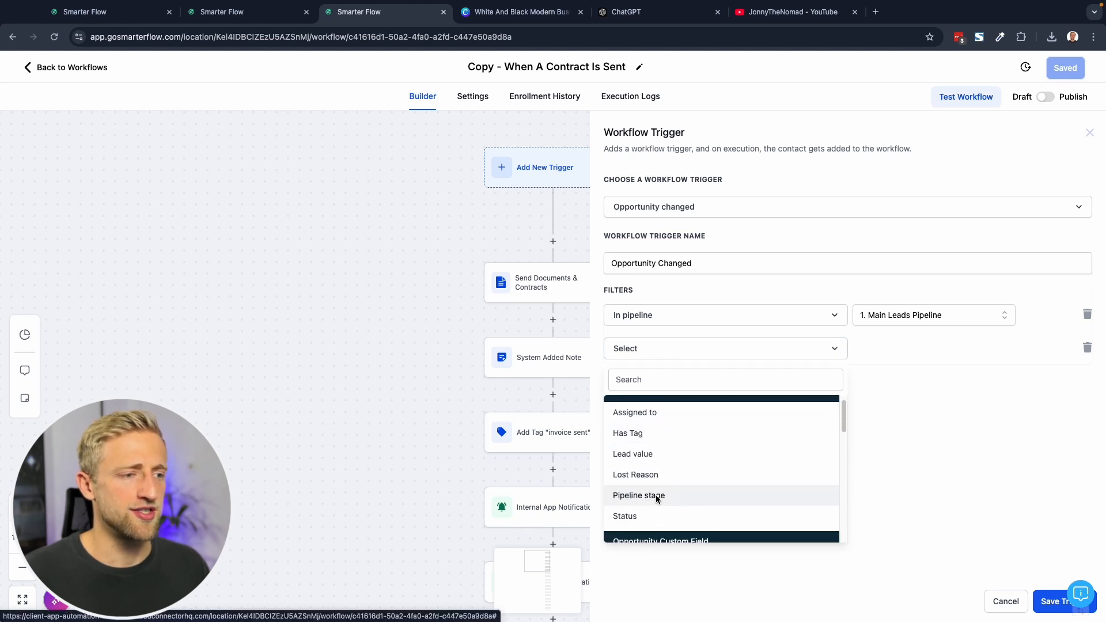
{"action": "left_click", "coordinate": [659, 496]}
{"action": "left_click", "coordinate": [869, 349]}
{"action": "scroll", "coordinate": [896, 455], "scroll_direction": "down", "scroll_amount": 2}
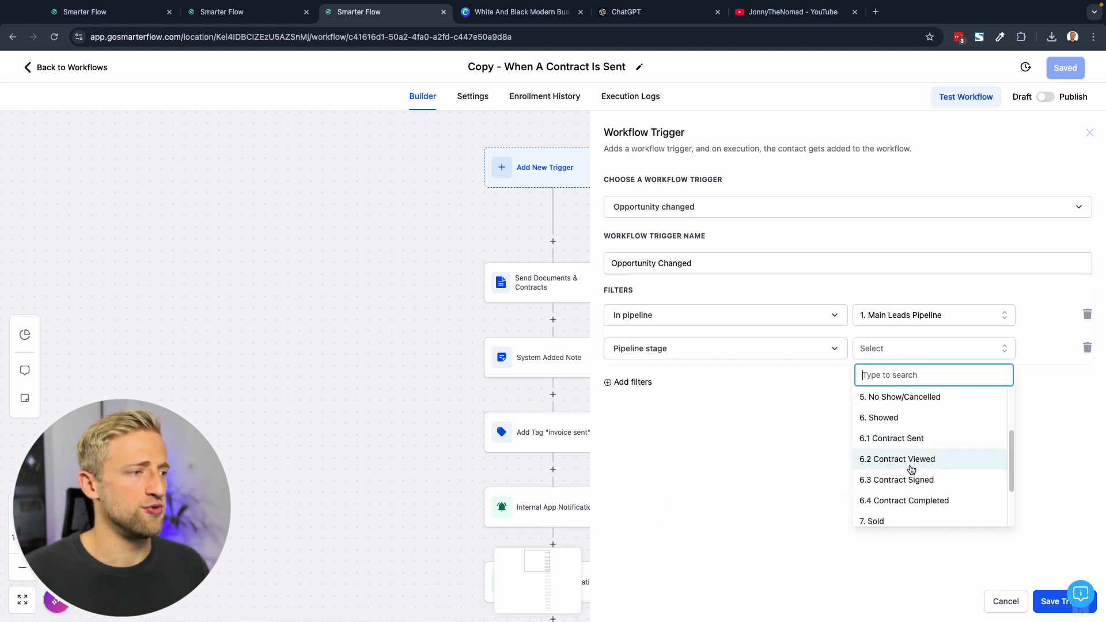
{"action": "left_click", "coordinate": [903, 447]}
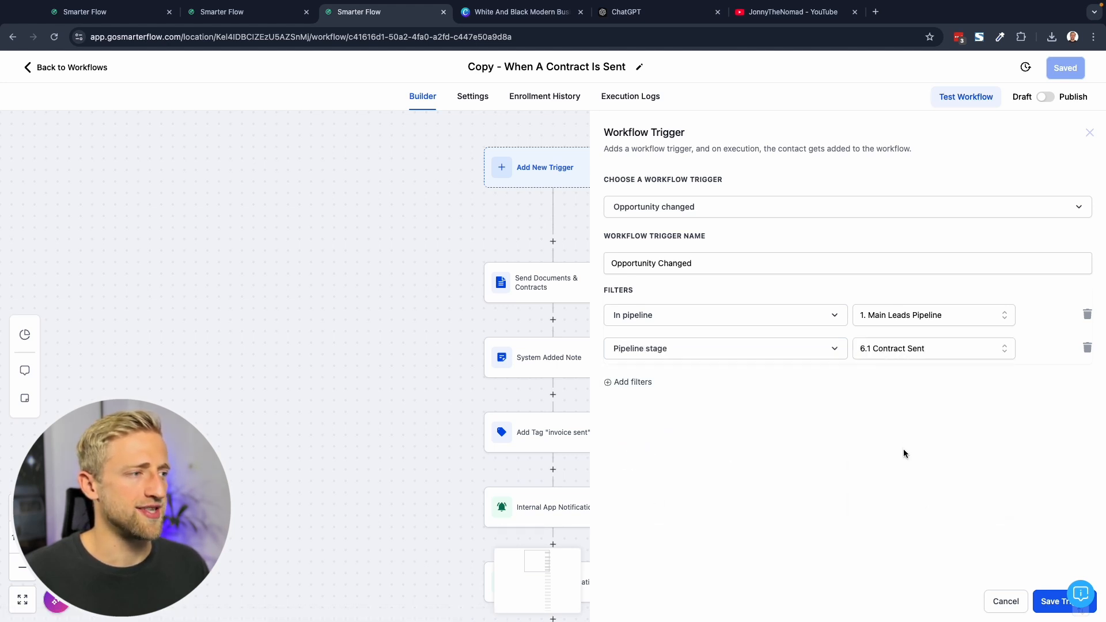
Save the Opportunity Changed trigger and the workflow, and recheck the trigger's filters.
{"action": "left_click", "coordinate": [1056, 609]}
{"action": "left_click", "coordinate": [1065, 68]}
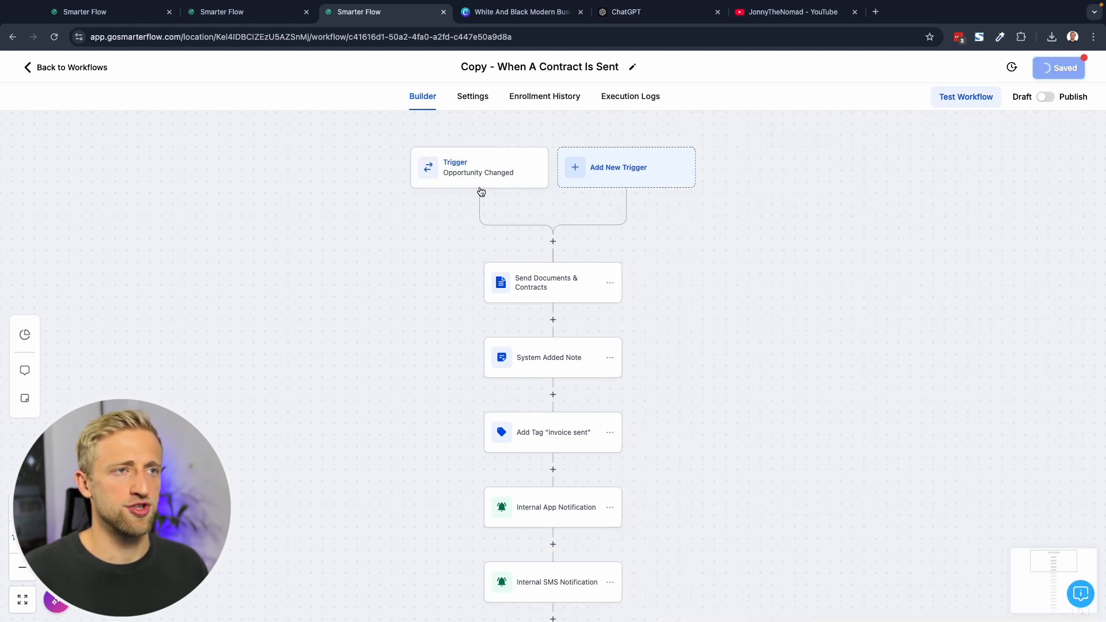
{"action": "left_click", "coordinate": [482, 168]}
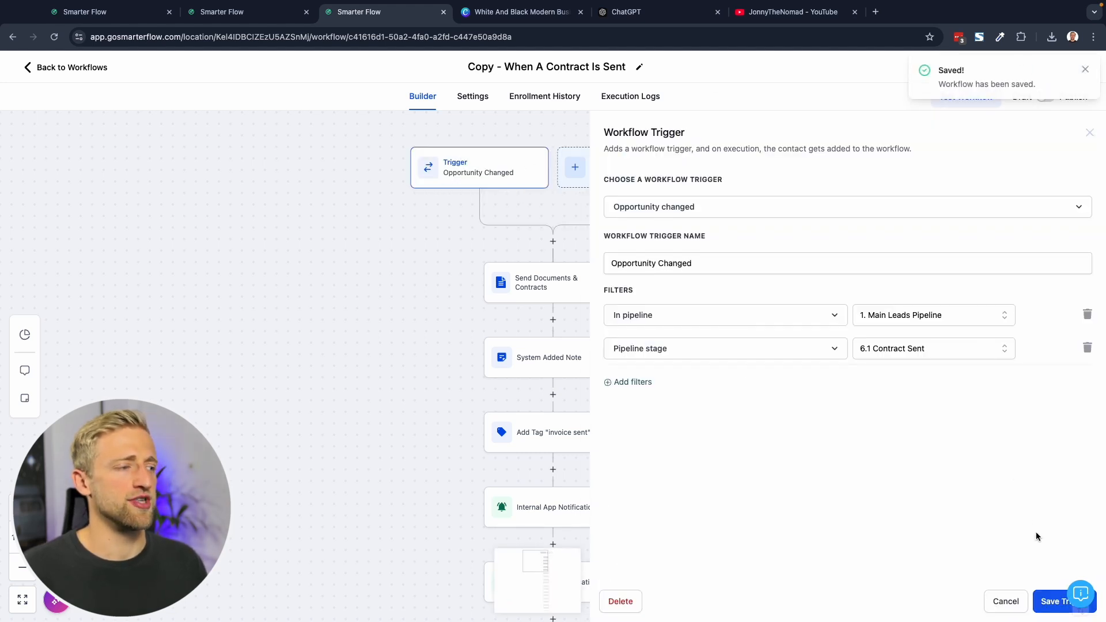
{"action": "left_click", "coordinate": [1005, 601]}
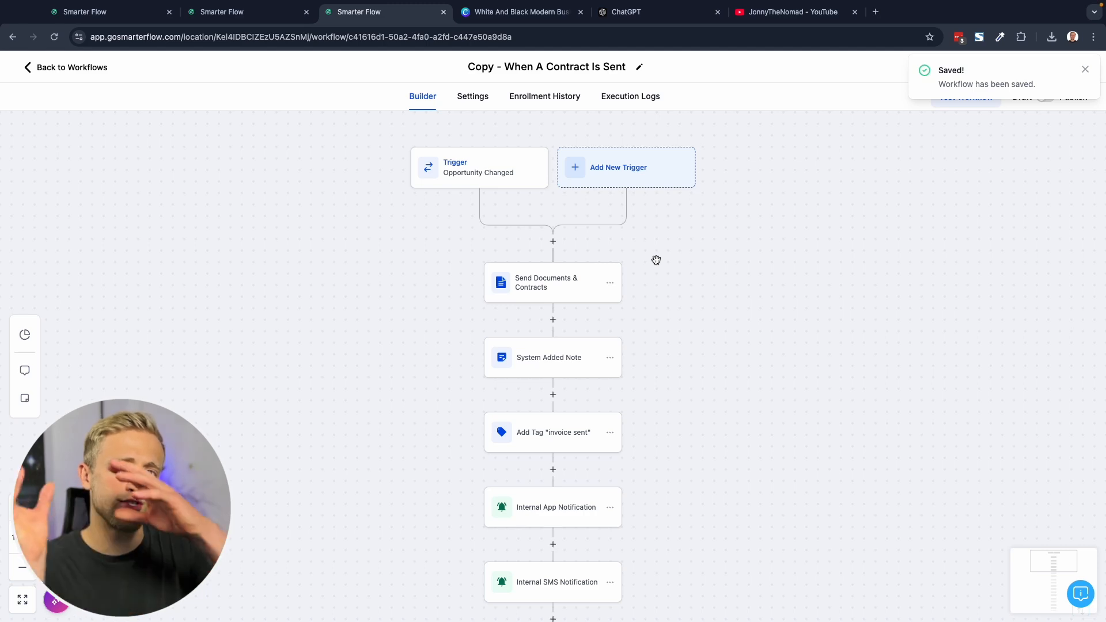
Switch to the browser tab with the Opportunities board to view the stages of "1. Main Leads Pipeline".
{"action": "left_click", "coordinate": [121, 27]}
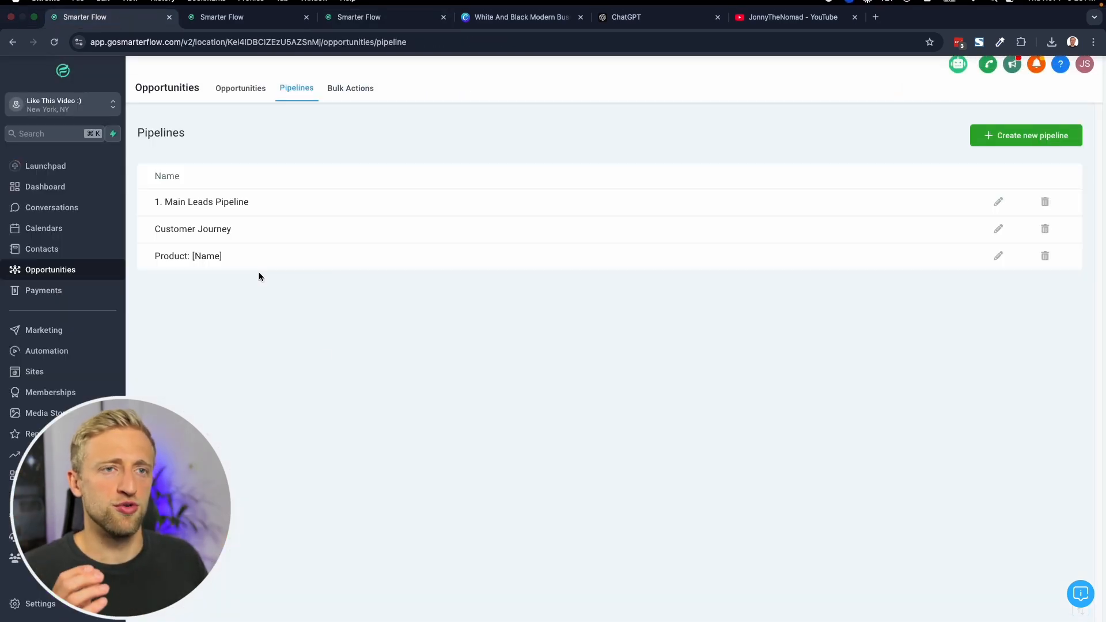
{"action": "left_click", "coordinate": [242, 26]}
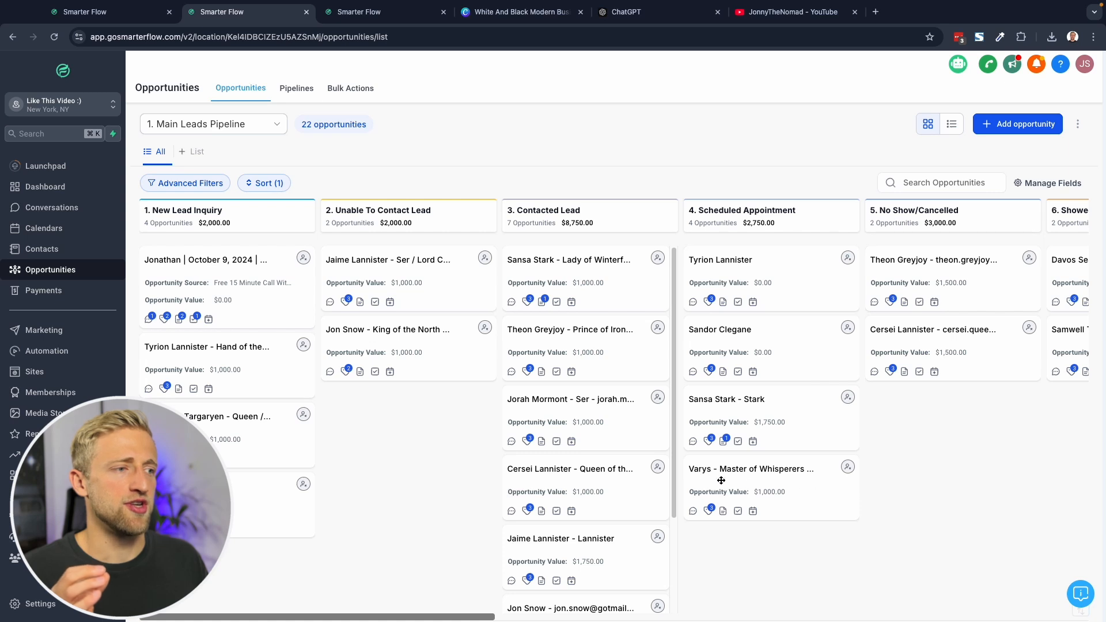
Move the first opportunity in the "6. Showed" stage to the "6.1 Contract Sent" stage.
{"action": "scroll", "coordinate": [538, 491], "scroll_direction": "right", "scroll_amount": 6}
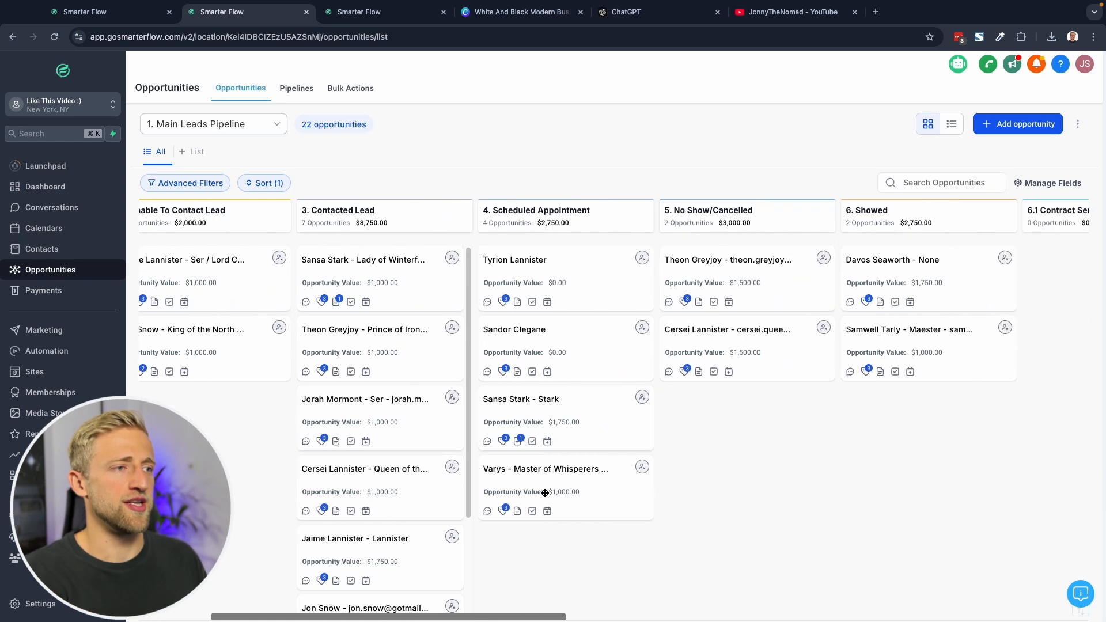
{"action": "scroll", "coordinate": [677, 407], "scroll_direction": "right", "scroll_amount": 5}
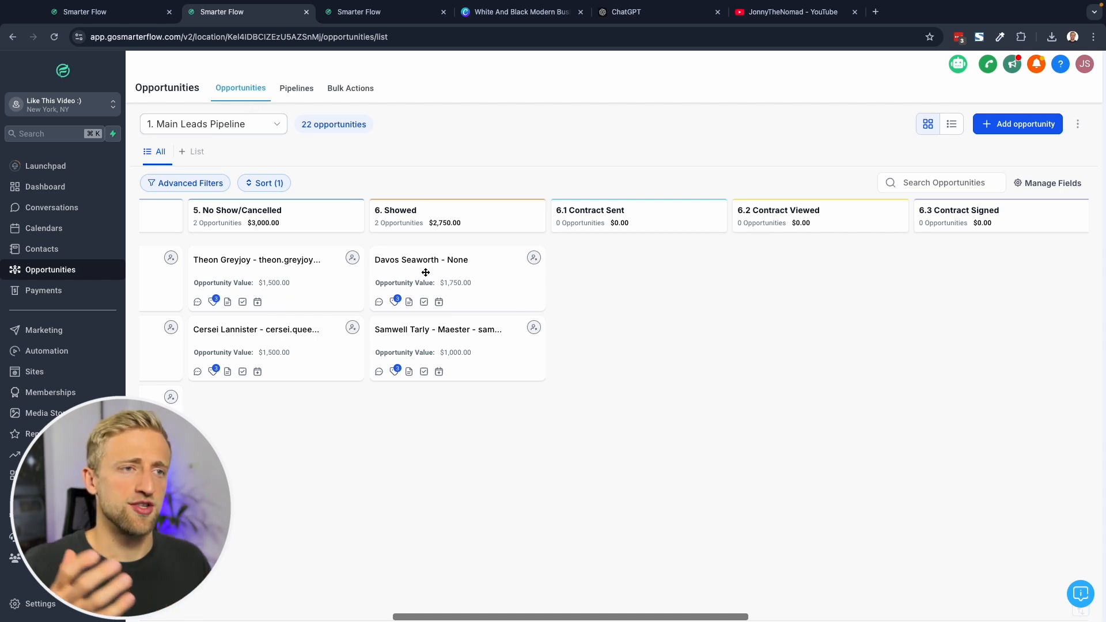
{"action": "left_click_drag", "start_coordinate": [425, 272], "coordinate": [629, 281]}
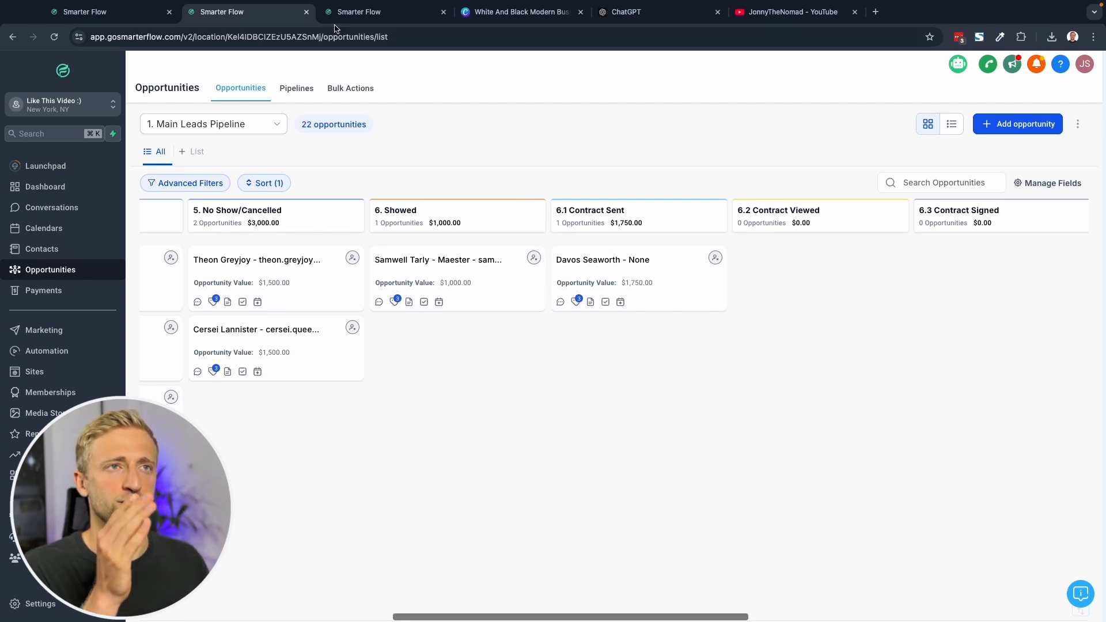
Switch to the browser tab with the contract-sent workflow and review its action sequence and the Opportunity Changed trigger's filters.
{"action": "left_click", "coordinate": [398, 12]}
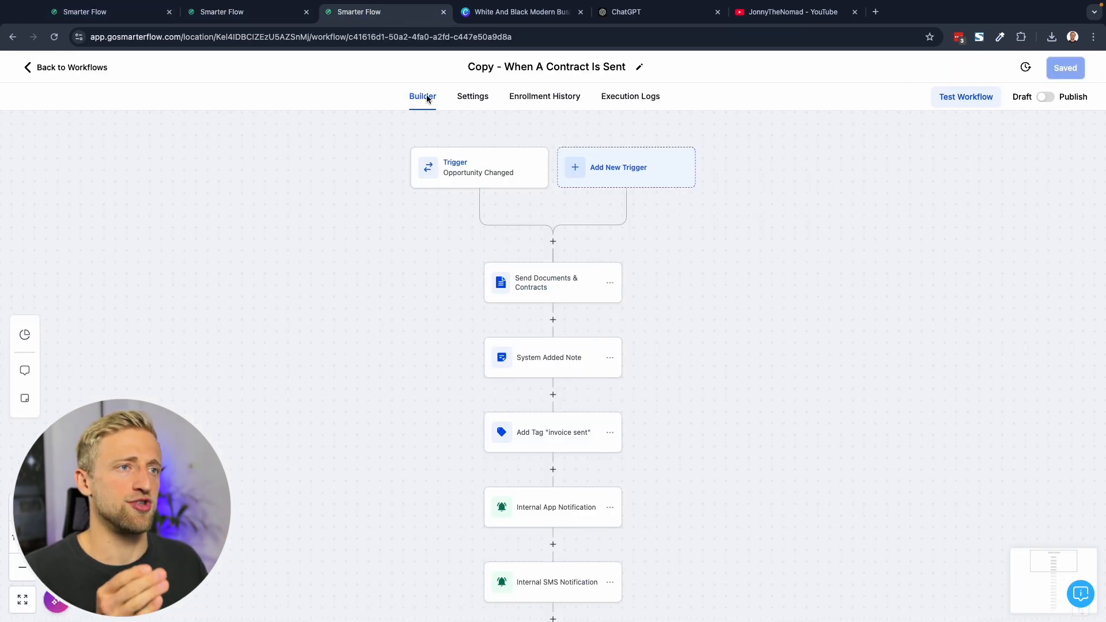
{"action": "left_click", "coordinate": [522, 287]}
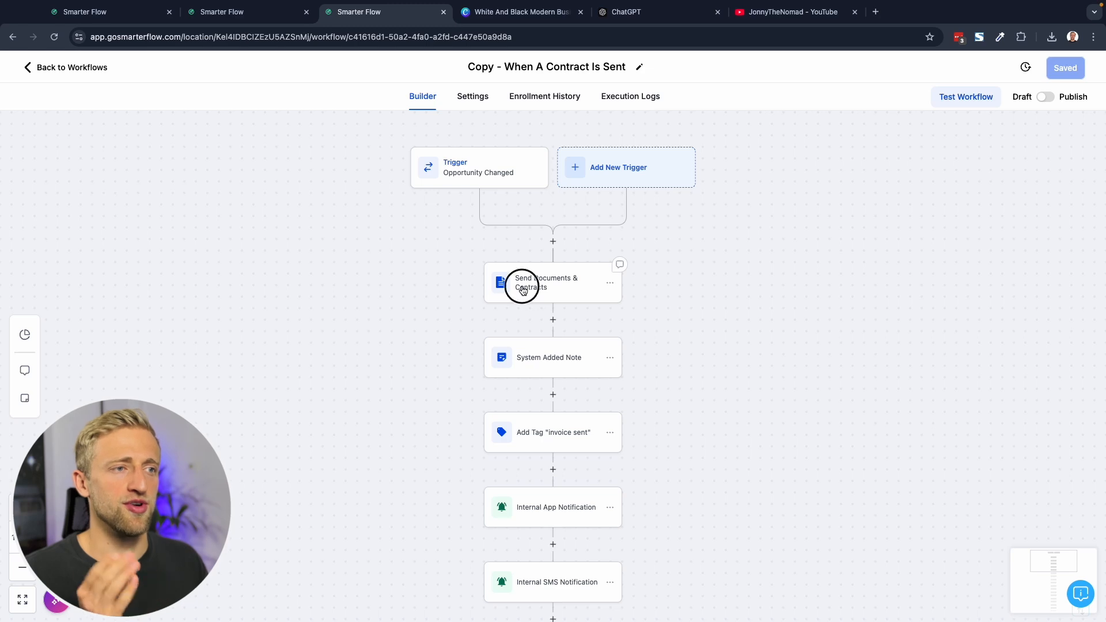
{"action": "left_click", "coordinate": [674, 311]}
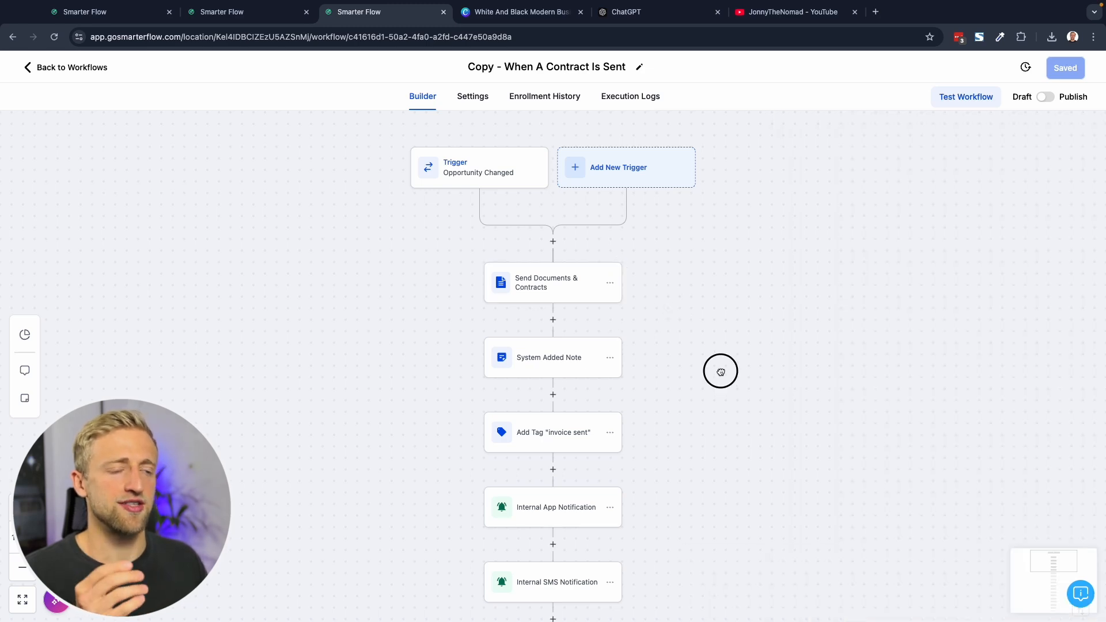
{"action": "scroll", "coordinate": [720, 371], "scroll_direction": "down", "scroll_amount": 3}
{"action": "left_click_drag", "start_coordinate": [705, 367], "coordinate": [691, 246]}
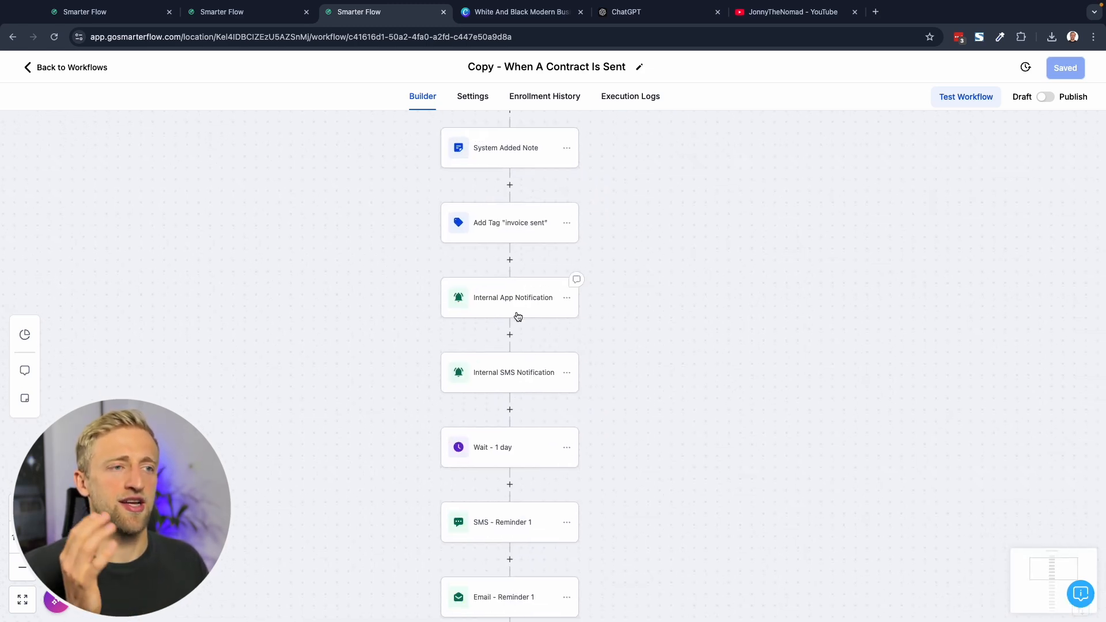
{"action": "left_click_drag", "start_coordinate": [665, 292], "coordinate": [653, 374]}
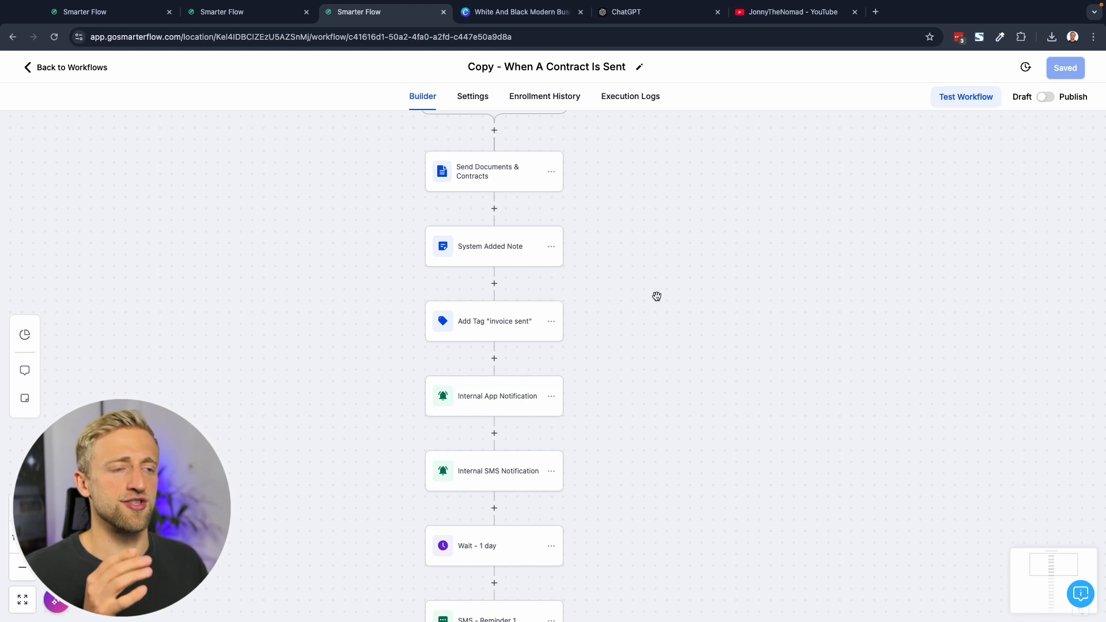
{"action": "left_click_drag", "start_coordinate": [654, 261], "coordinate": [661, 352]}
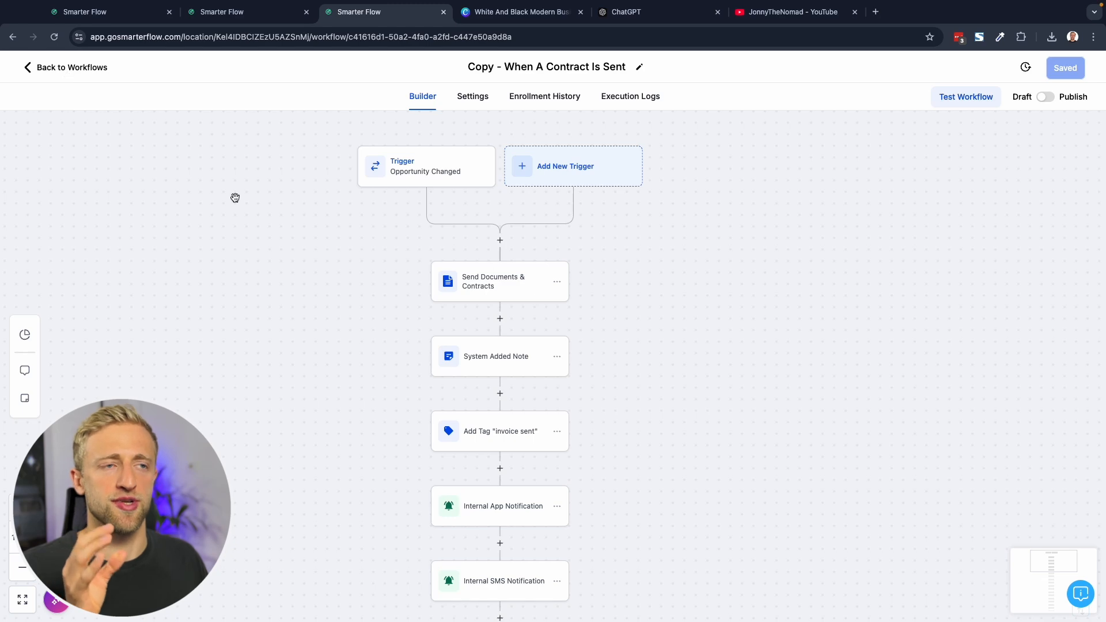
{"action": "left_click", "coordinate": [420, 168]}
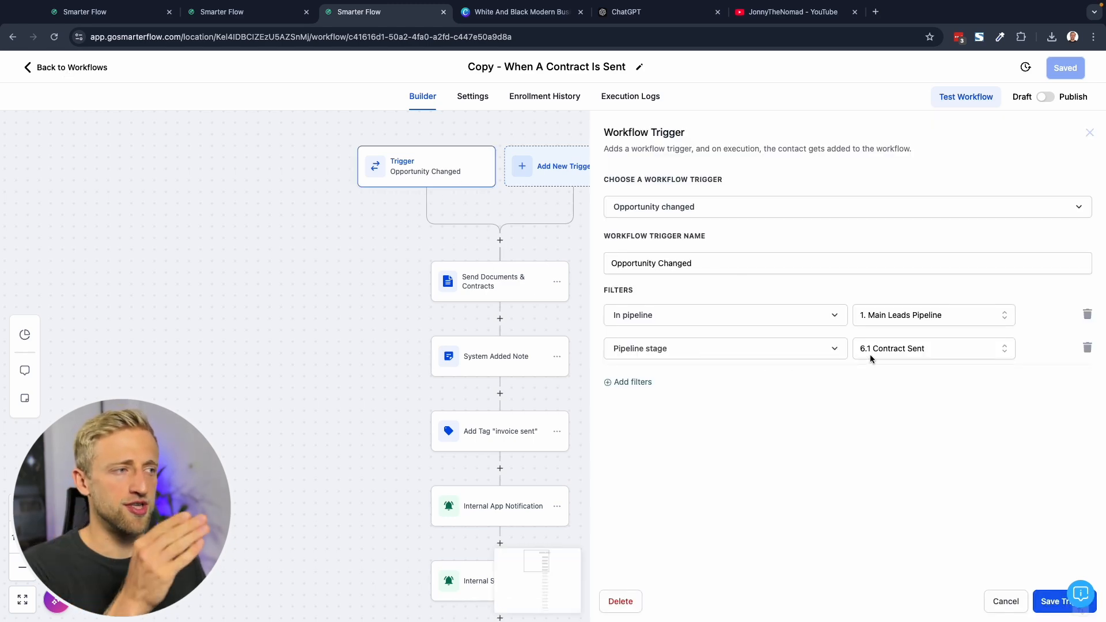
{"action": "left_click", "coordinate": [558, 180]}
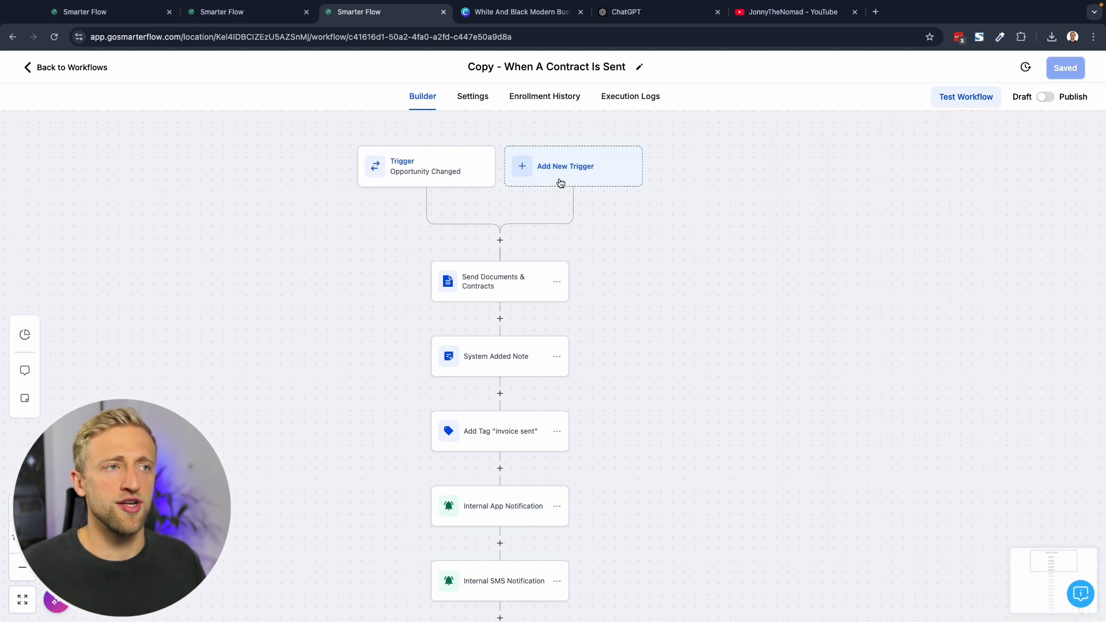
{"action": "left_click", "coordinate": [864, 191]}
{"action": "type", "text": "tag"}
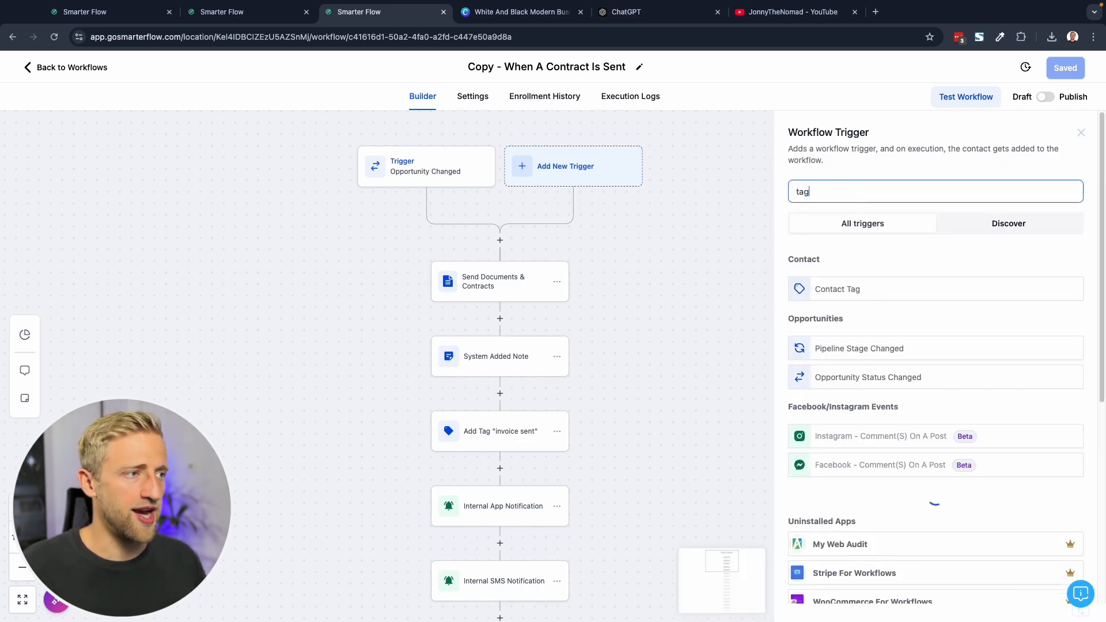
{"action": "left_click", "coordinate": [850, 285]}
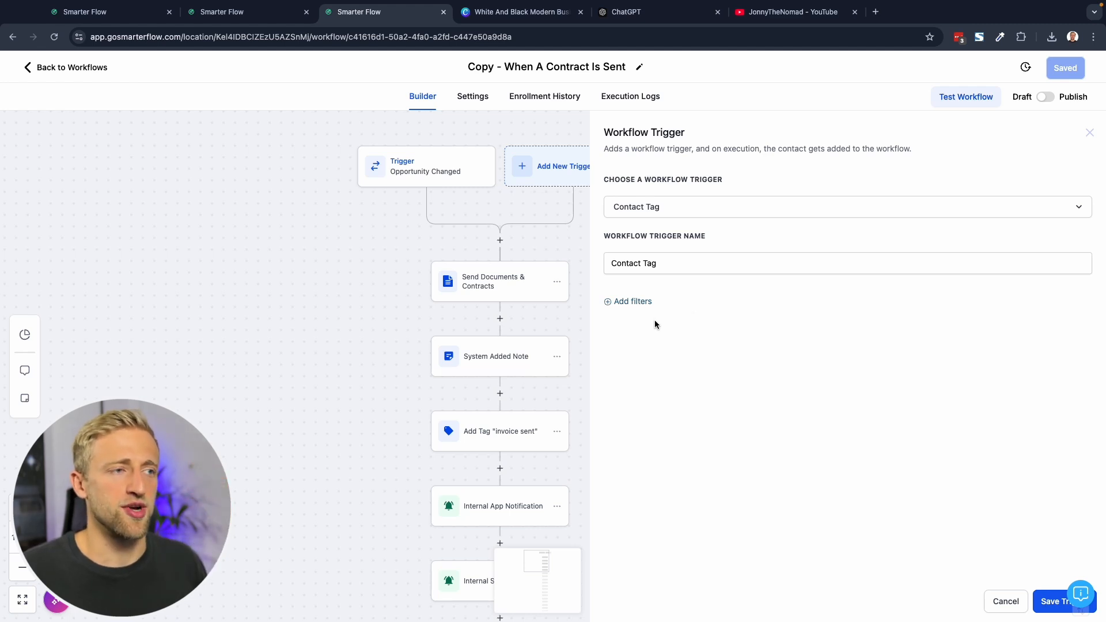
{"action": "left_click", "coordinate": [636, 302]}
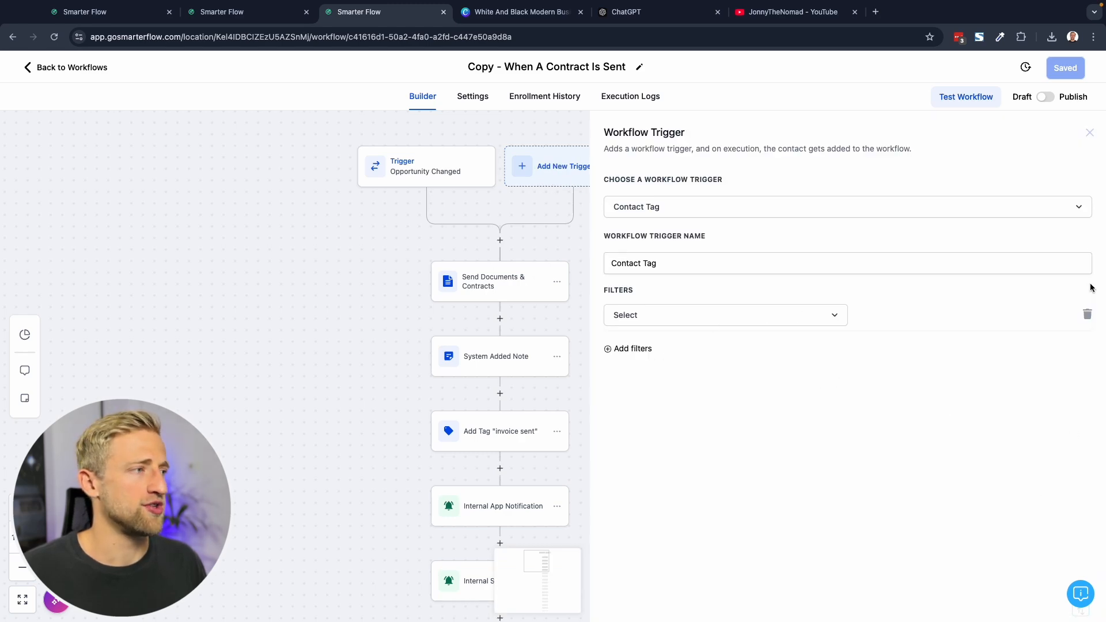
{"action": "left_click", "coordinate": [1089, 133]}
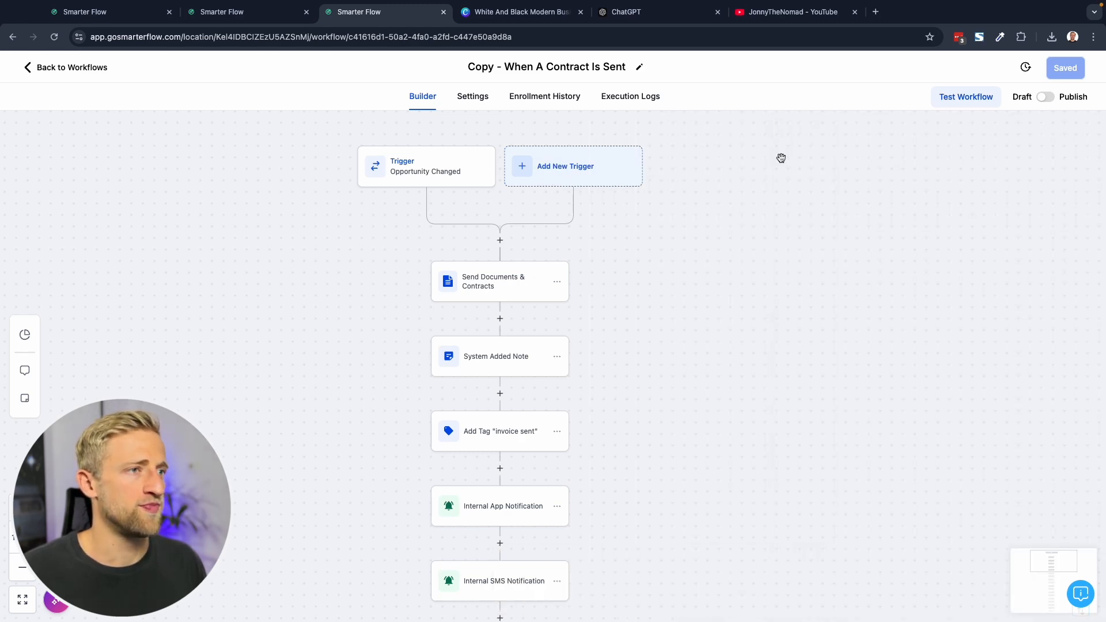
Look through the available contact, event and appointment triggers for the contract-sent workflow, and close the list without adding one.
{"action": "left_click", "coordinate": [582, 167]}
{"action": "scroll", "coordinate": [898, 403], "scroll_direction": "down", "scroll_amount": 2}
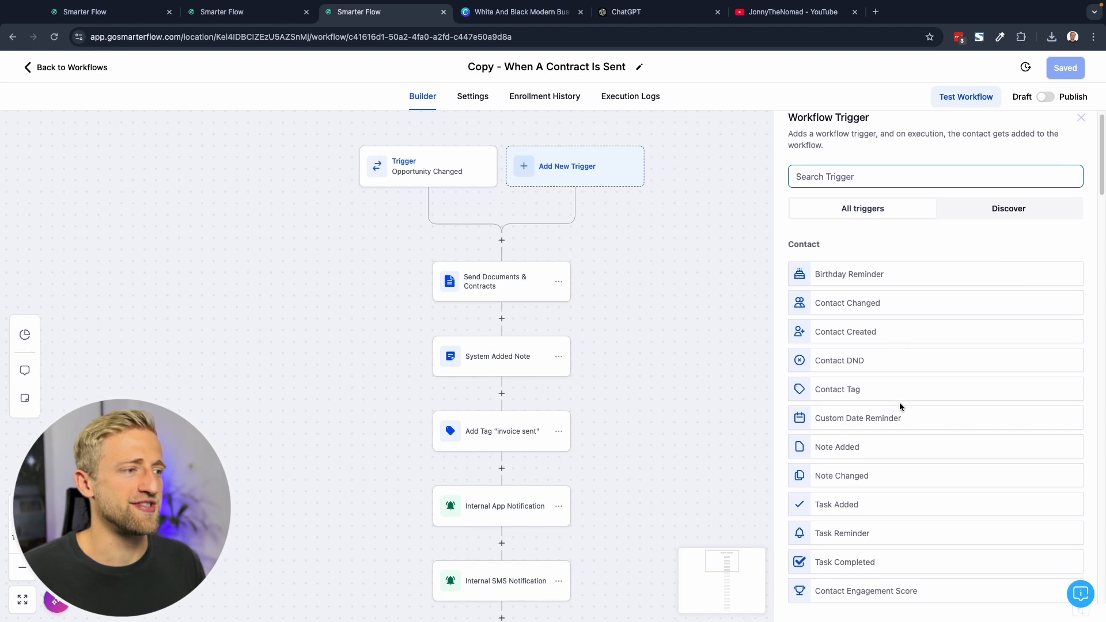
{"action": "scroll", "coordinate": [846, 406], "scroll_direction": "down", "scroll_amount": 5}
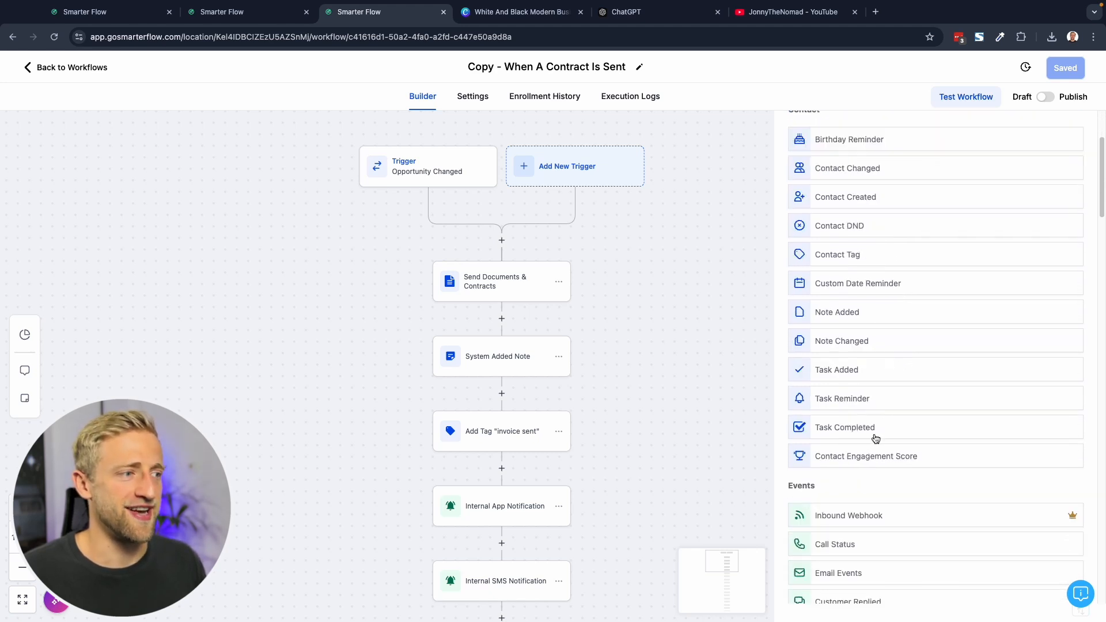
{"action": "scroll", "coordinate": [806, 429], "scroll_direction": "down", "scroll_amount": 6}
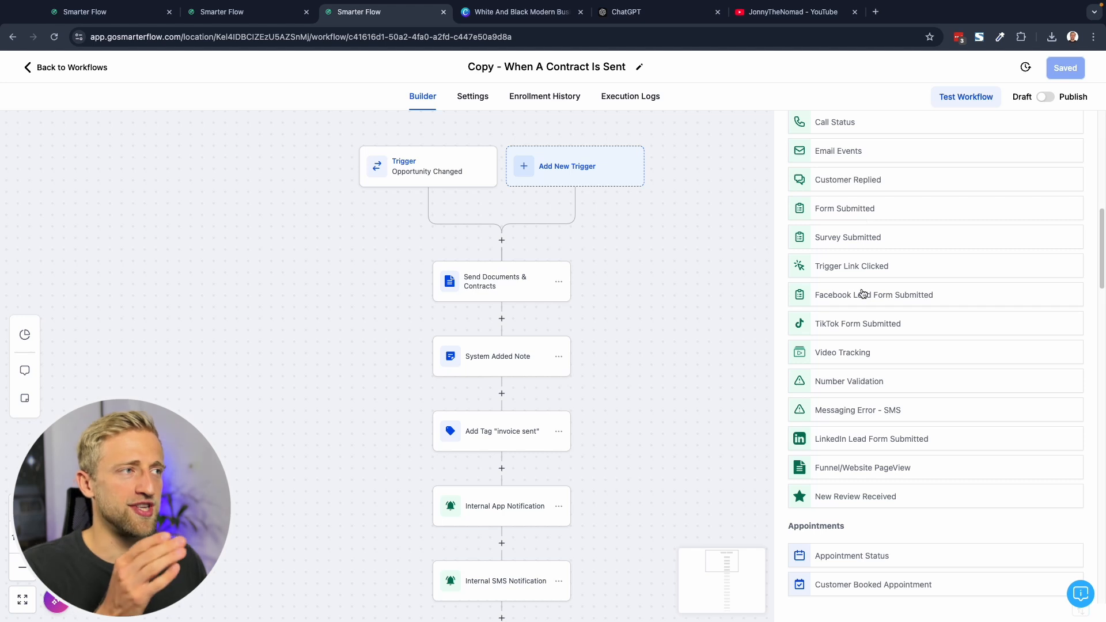
{"action": "scroll", "coordinate": [847, 282], "scroll_direction": "up", "scroll_amount": 2}
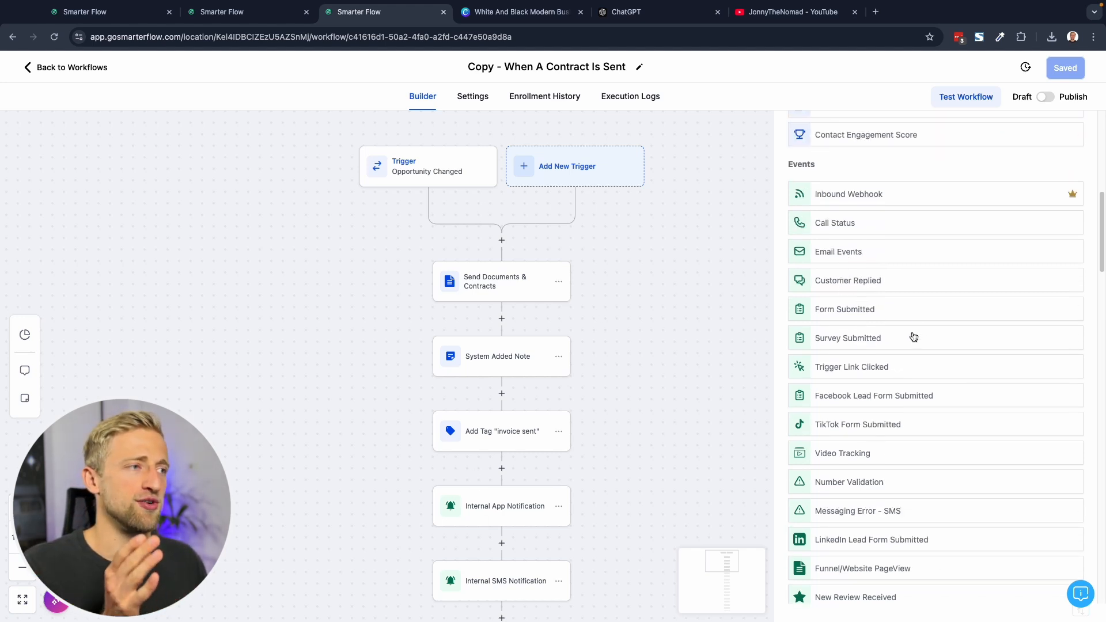
{"action": "scroll", "coordinate": [881, 426], "scroll_direction": "up", "scroll_amount": 8}
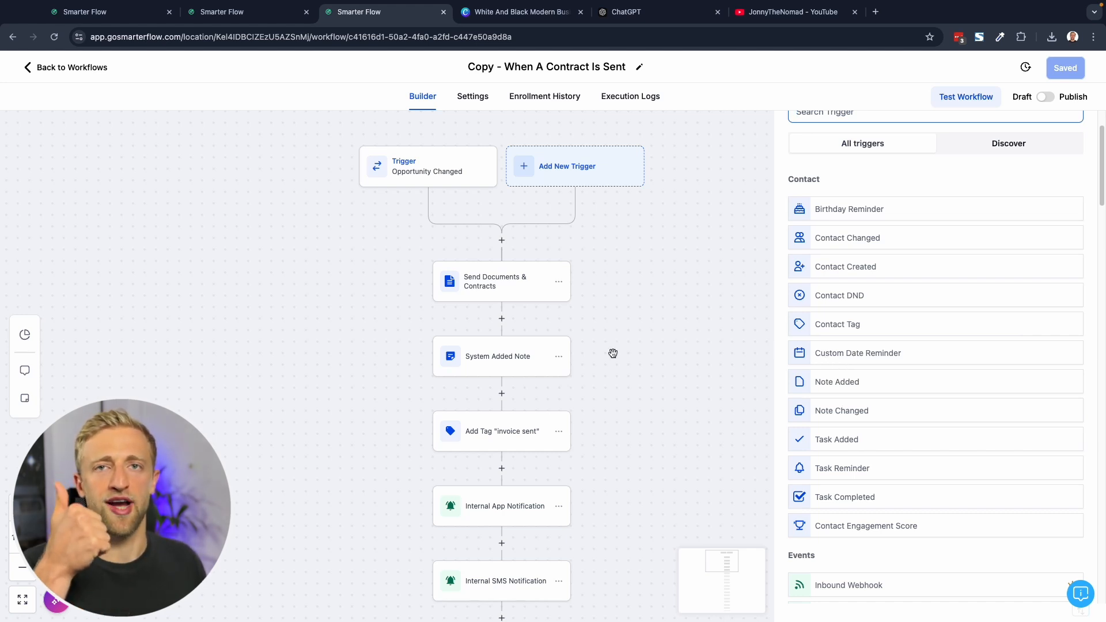
{"action": "left_click", "coordinate": [354, 221]}
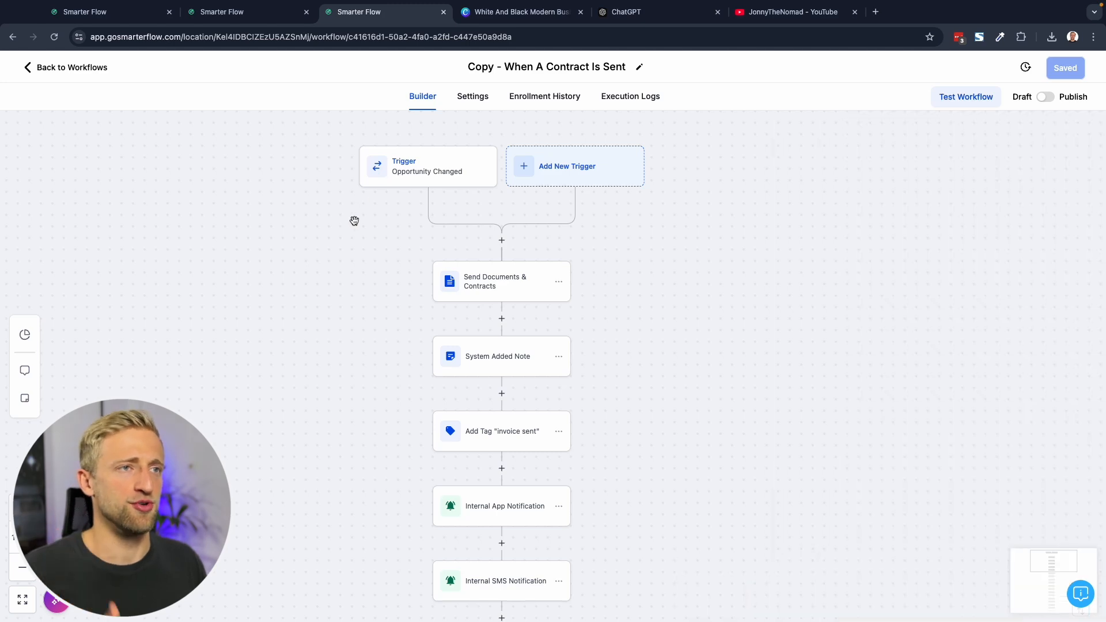
Return to the workflow list and duplicate "Copy - When A Contract Is Sent" under the name "When A Contract Is Viewed".
{"action": "left_click", "coordinate": [87, 67]}
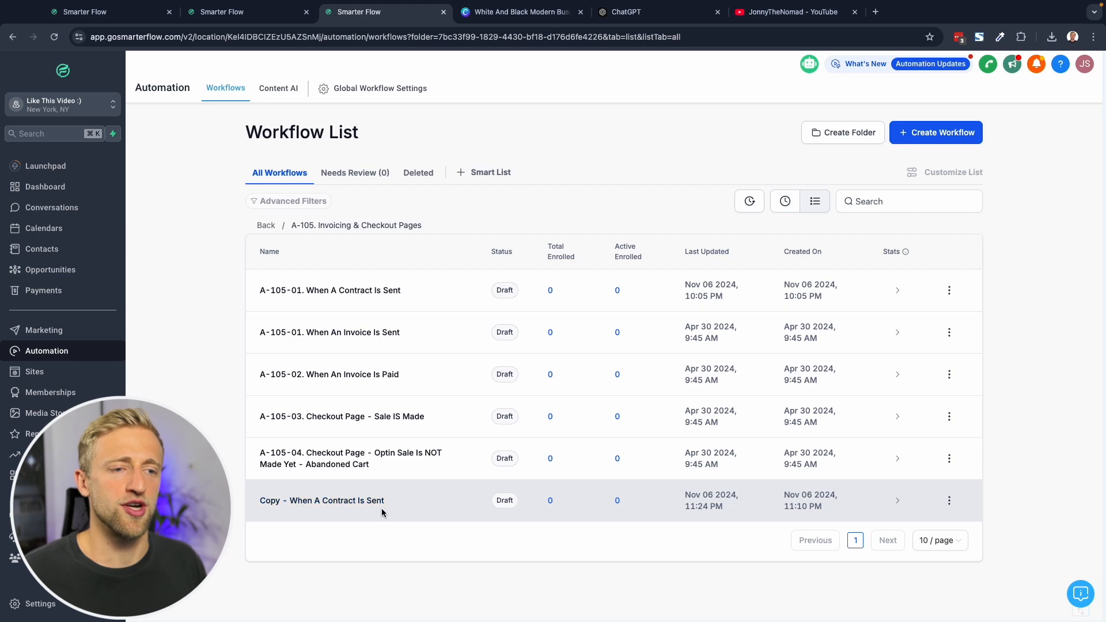
{"action": "left_click", "coordinate": [949, 500]}
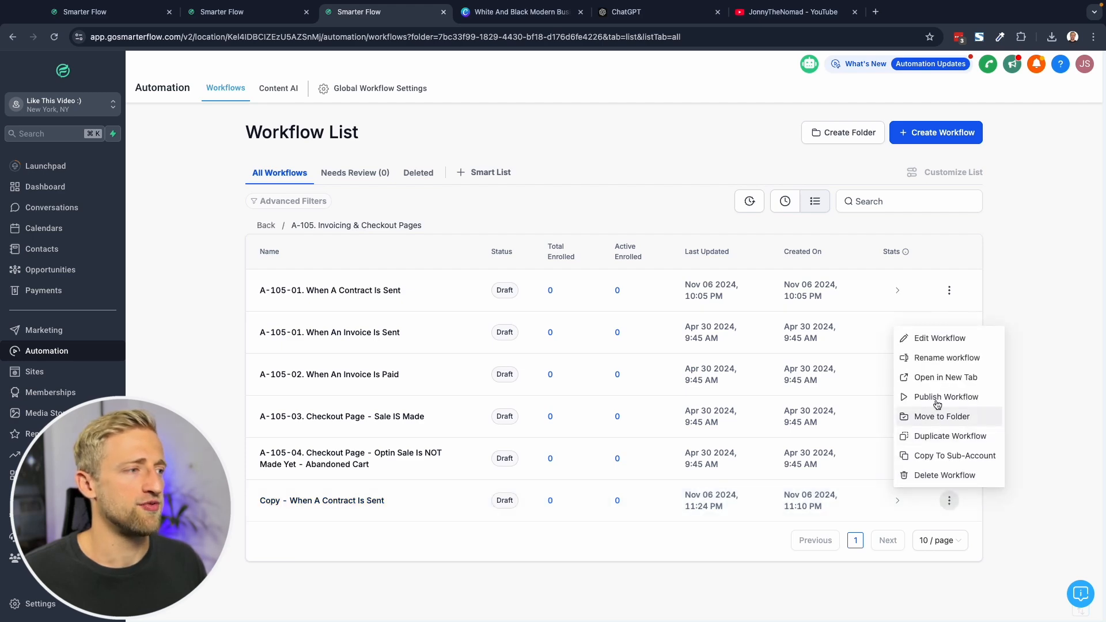
{"action": "left_click", "coordinate": [947, 436]}
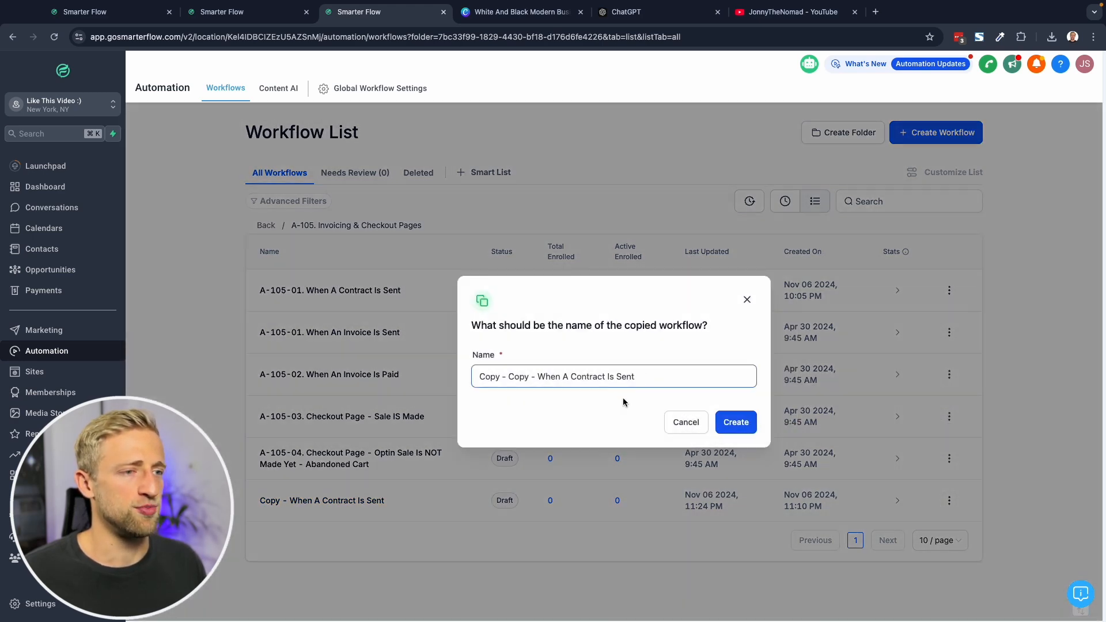
{"action": "left_click_drag", "start_coordinate": [535, 381], "coordinate": [480, 377]}
{"action": "key", "text": "BackSpace"}
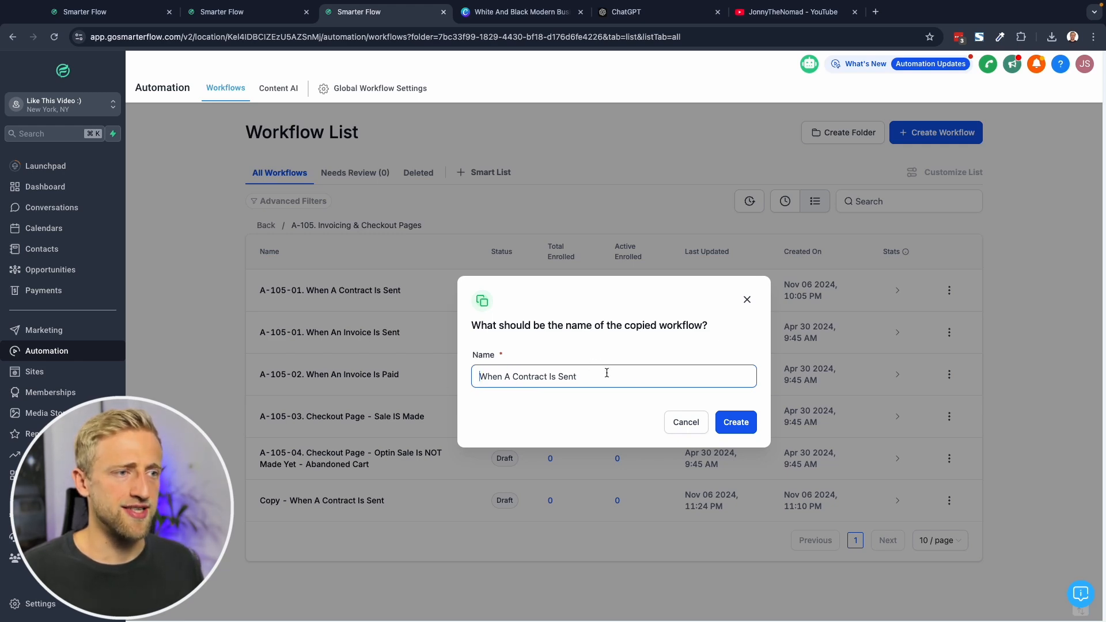
{"action": "left_click", "coordinate": [248, 17]}
{"action": "left_click", "coordinate": [137, 15]}
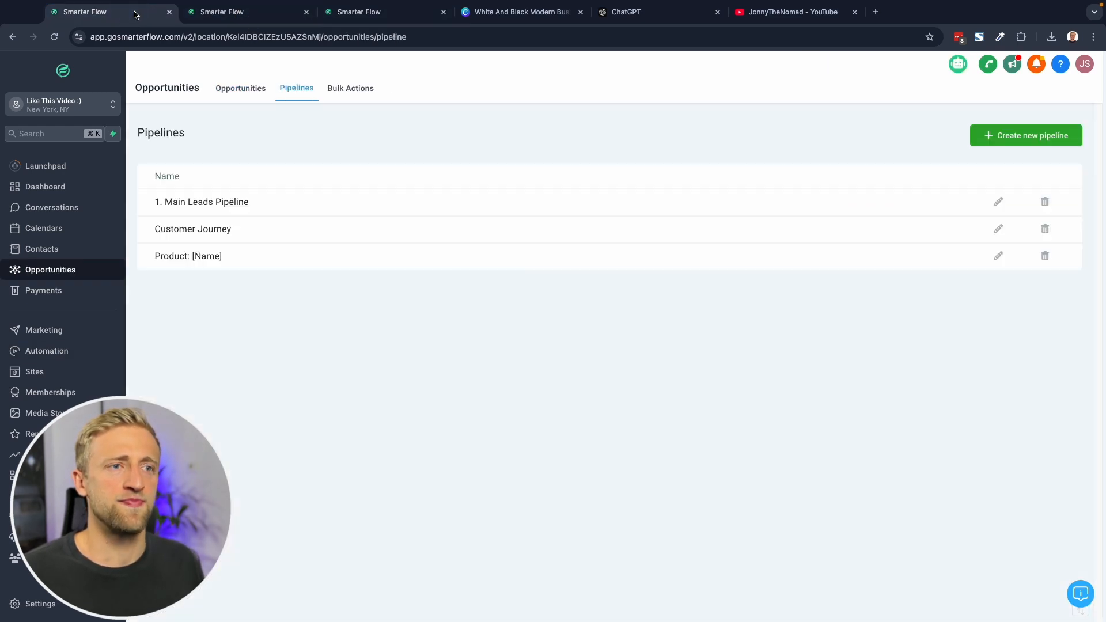
{"action": "left_click", "coordinate": [370, 16]}
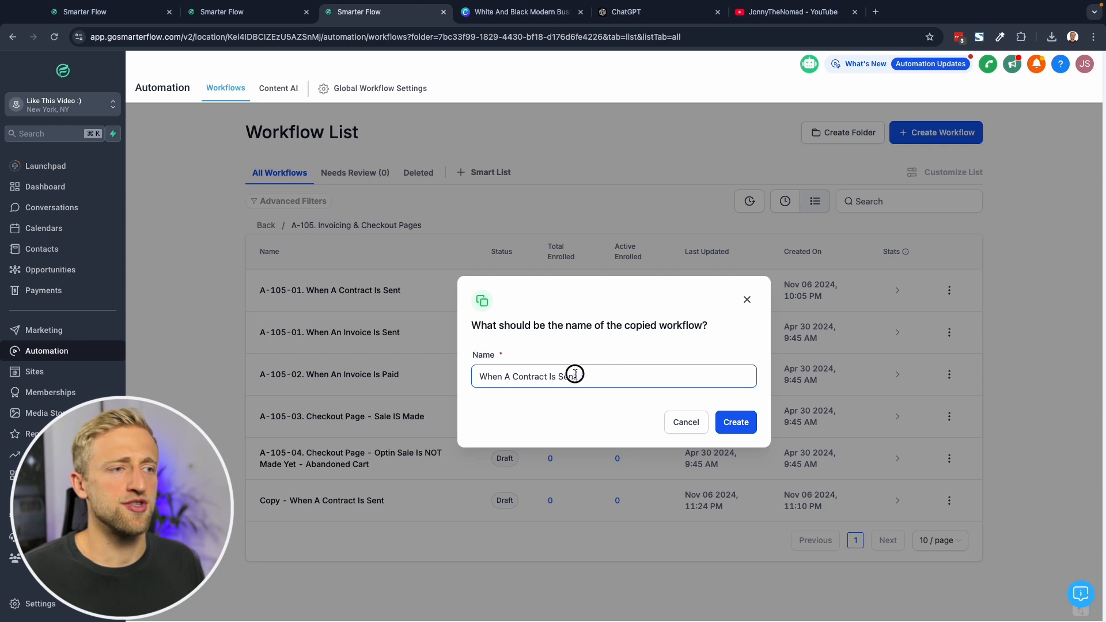
{"action": "left_click_drag", "start_coordinate": [574, 374], "coordinate": [560, 374]}
{"action": "type", "text": "Viewed"}
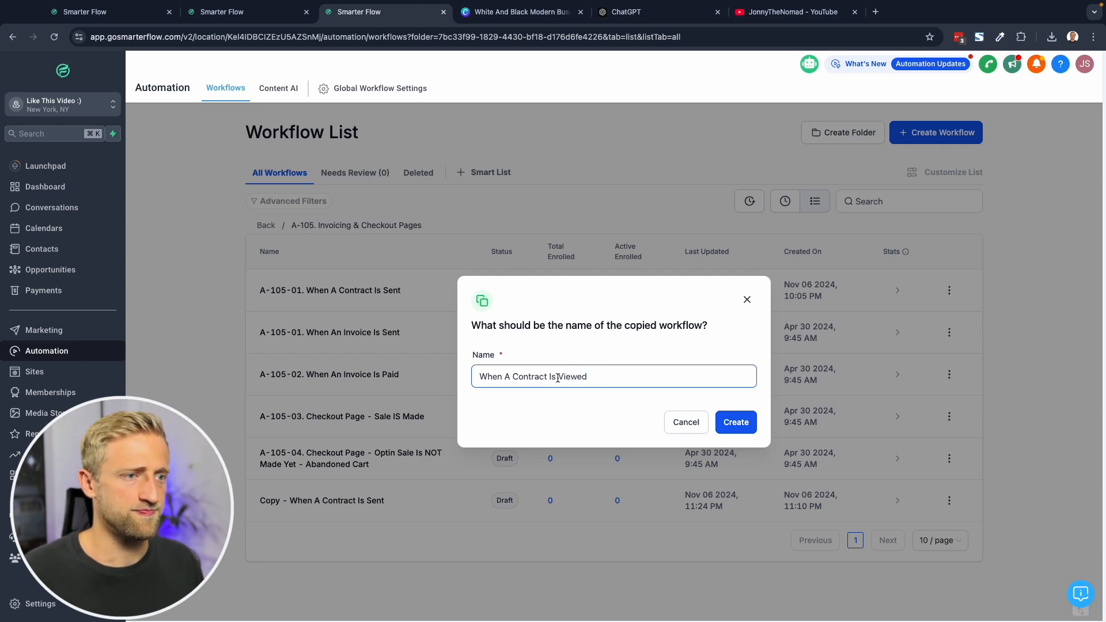
{"action": "key", "text": "Return"}
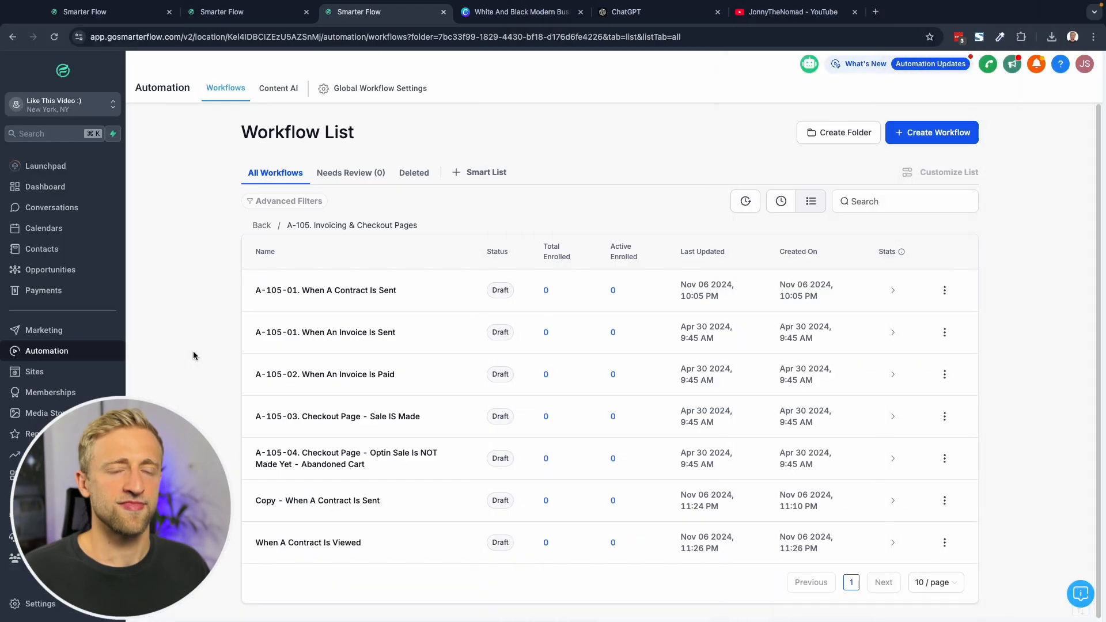
Open the "When A Contract Is Viewed" workflow and delete its Opportunity Changed trigger.
{"action": "left_click", "coordinate": [301, 546]}
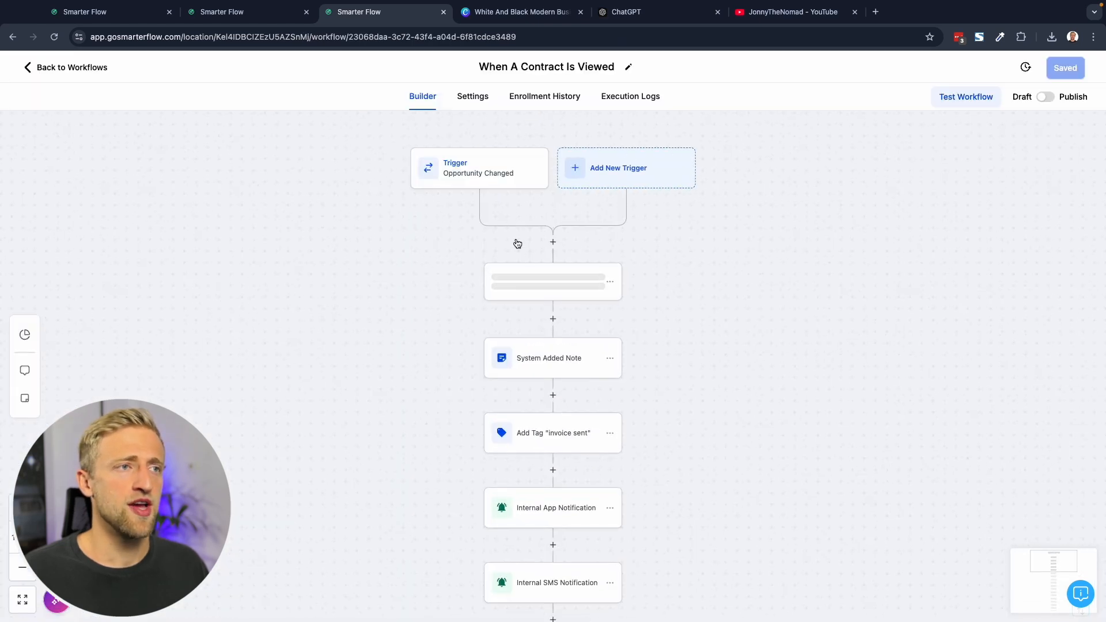
{"action": "left_click", "coordinate": [464, 174]}
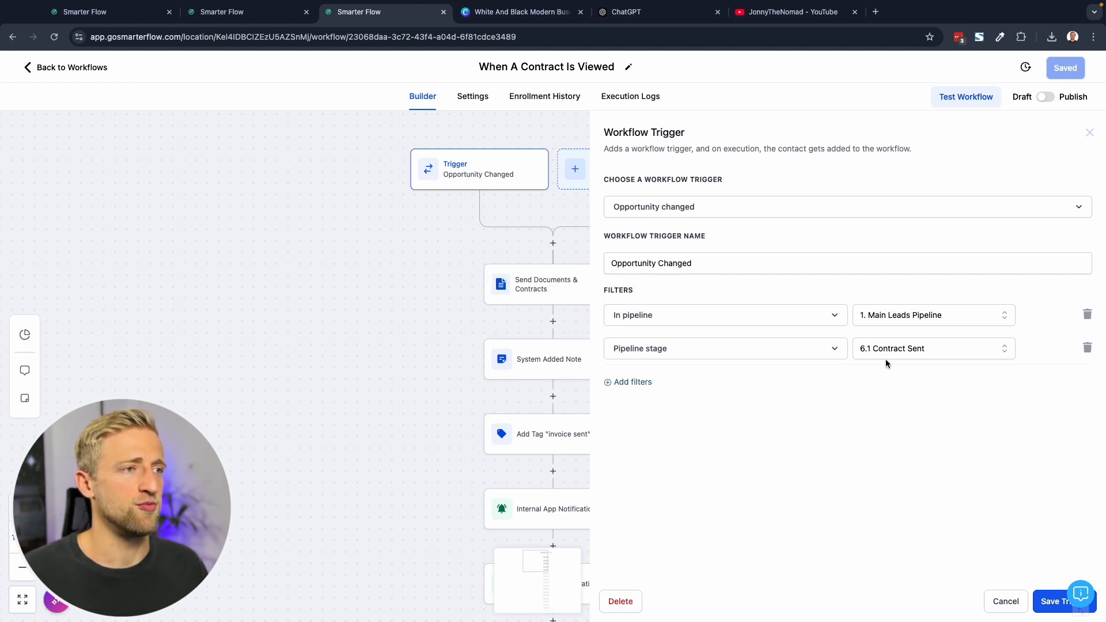
{"action": "left_click", "coordinate": [1006, 601]}
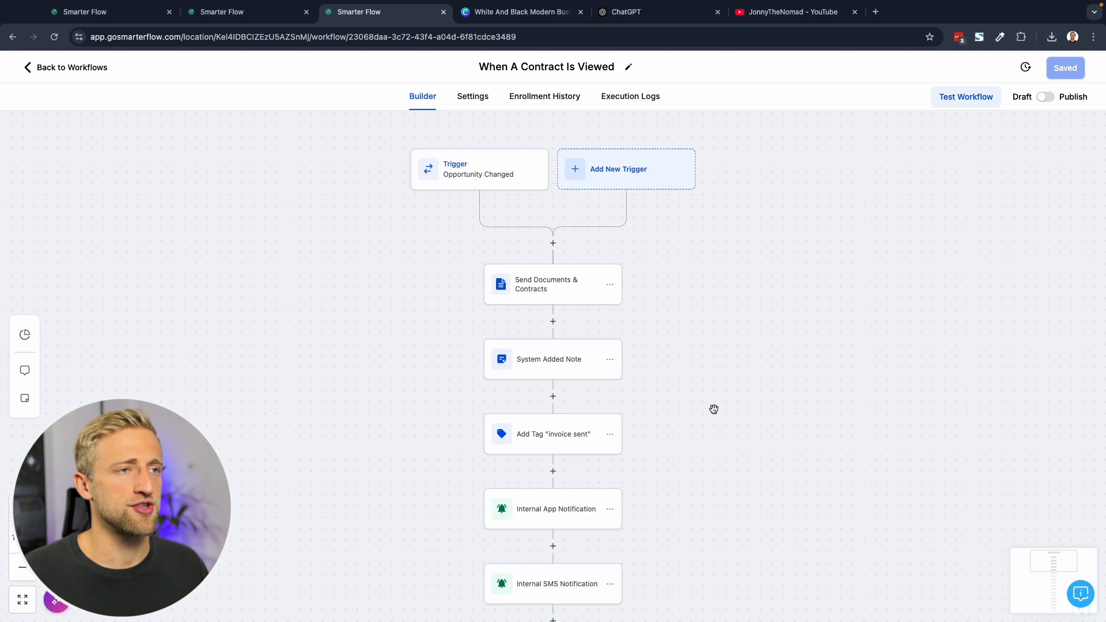
{"action": "left_click", "coordinate": [482, 173]}
{"action": "left_click", "coordinate": [620, 601]}
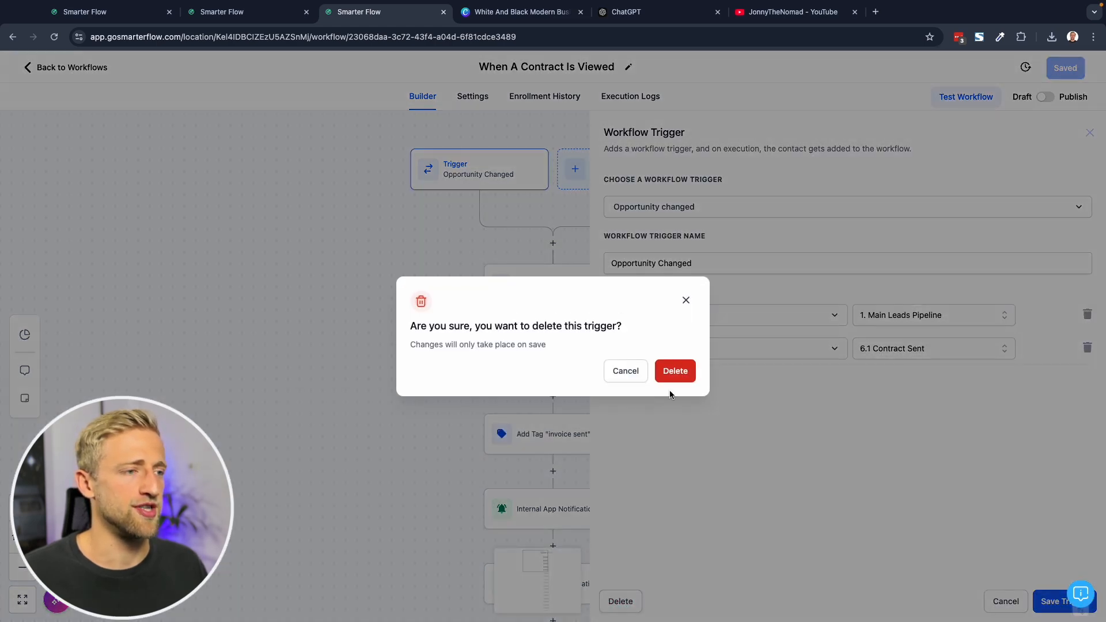
{"action": "left_click", "coordinate": [673, 371]}
Add a Documents & Contracts trigger to the "When A Contract Is Viewed" workflow.
{"action": "left_click", "coordinate": [554, 171]}
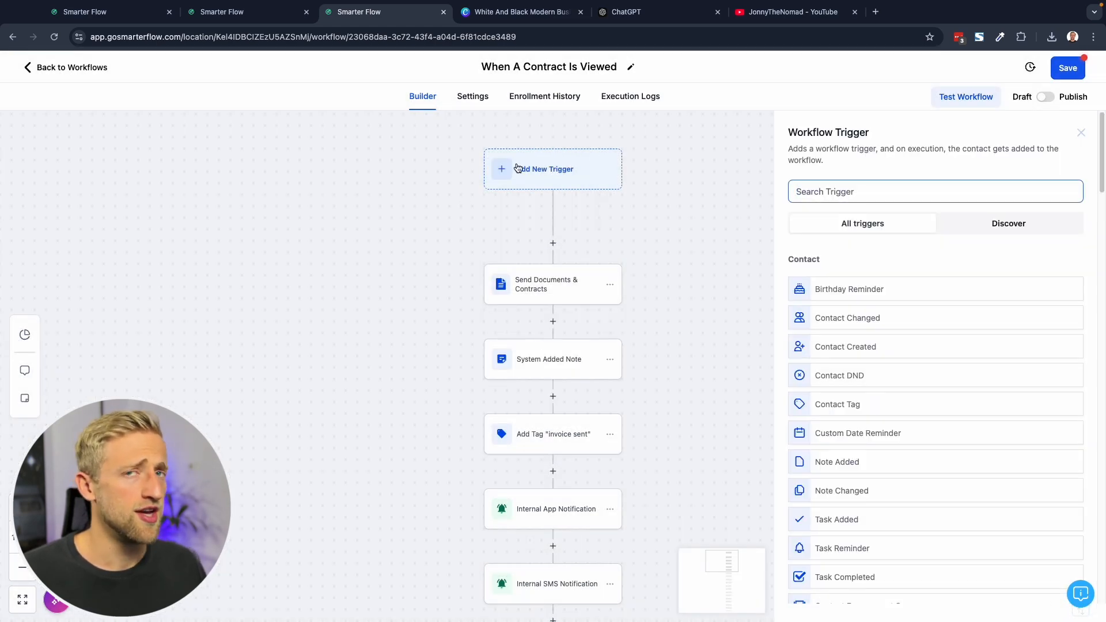
{"action": "left_click", "coordinate": [850, 196]}
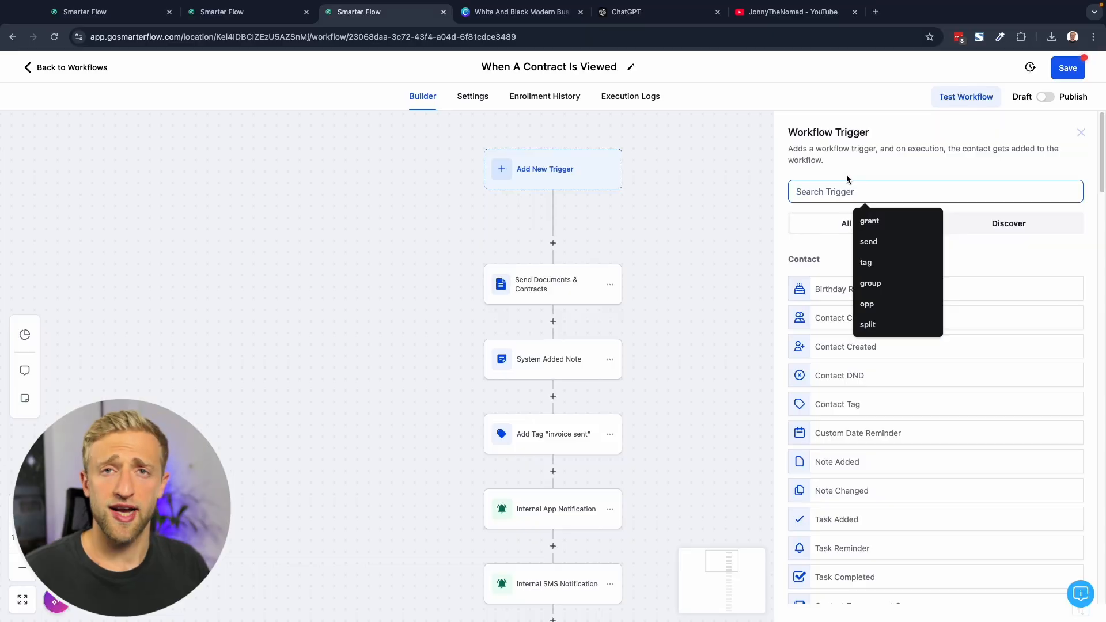
{"action": "type", "text": "docume"}
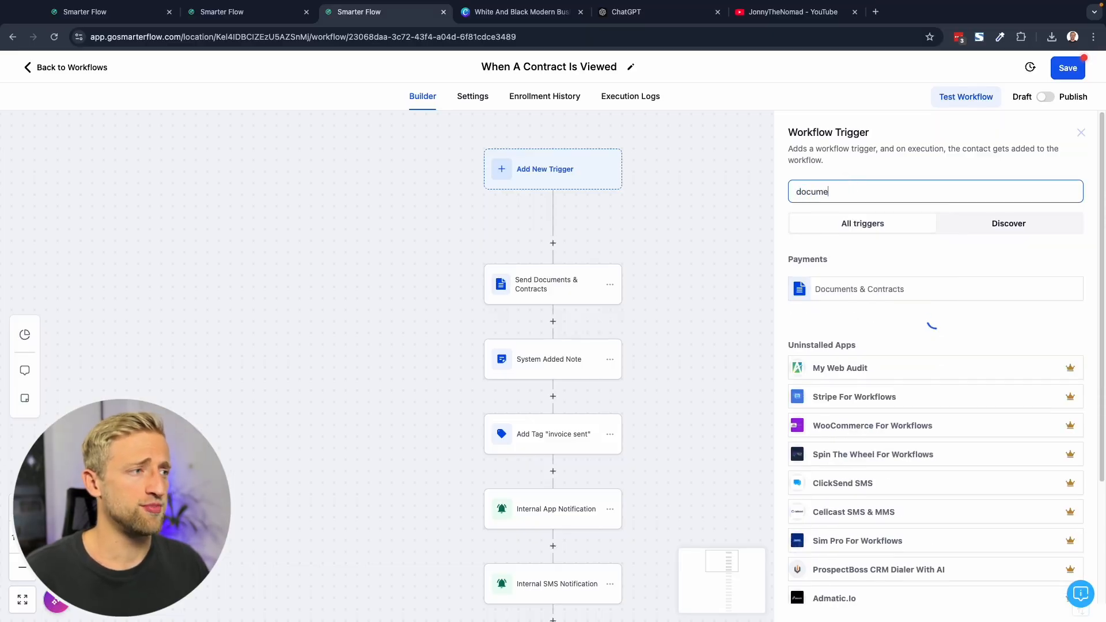
{"action": "left_click", "coordinate": [852, 288]}
{"action": "left_click", "coordinate": [632, 302]}
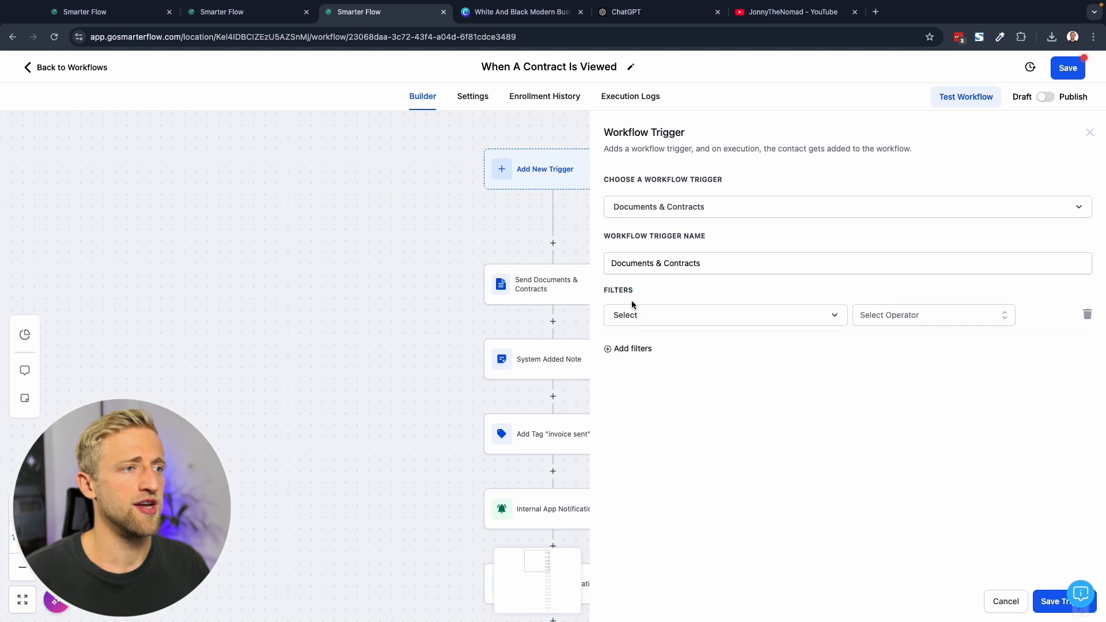
Filter the Documents & Contracts trigger to Status Is Viewed, then save the trigger and the workflow.
{"action": "left_click", "coordinate": [649, 320]}
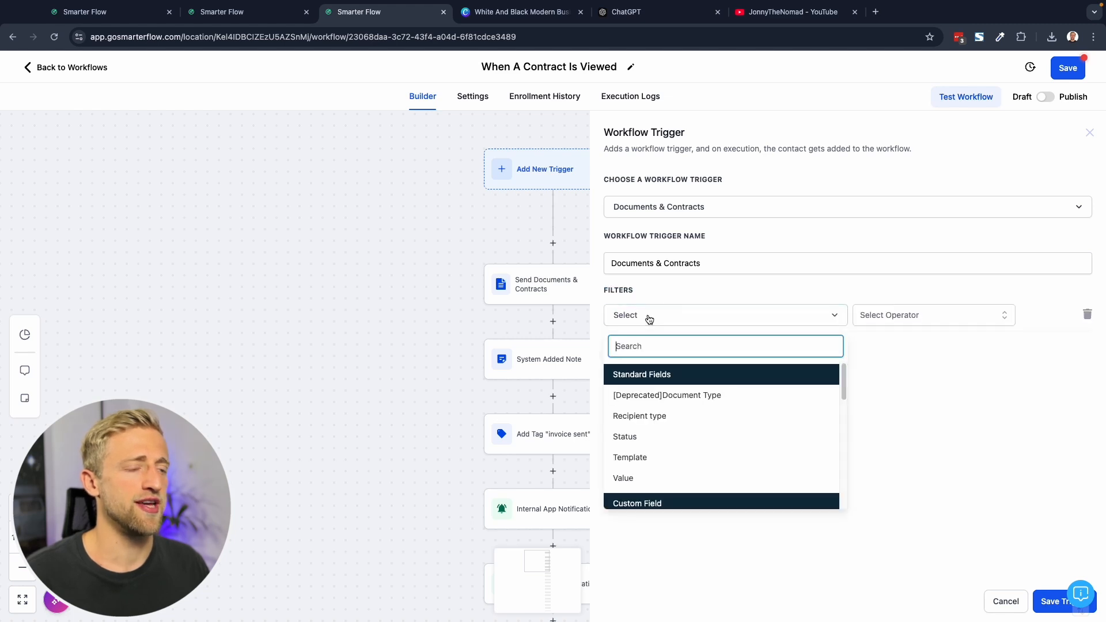
{"action": "left_click", "coordinate": [649, 440]}
{"action": "left_click", "coordinate": [862, 326]}
{"action": "left_click", "coordinate": [863, 343]}
{"action": "left_click", "coordinate": [970, 325]}
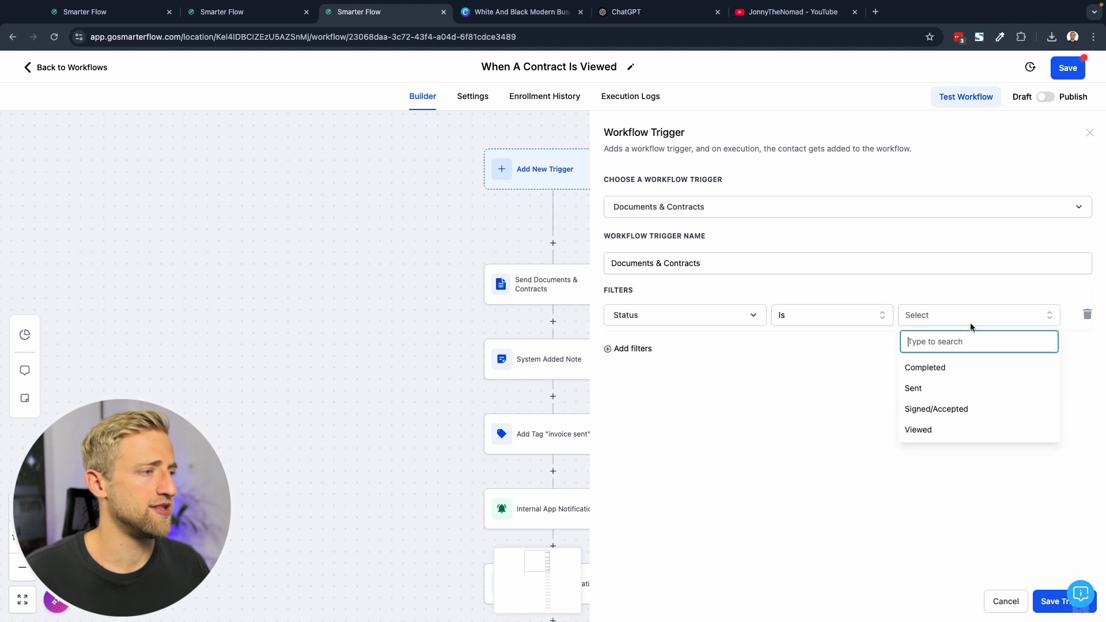
{"action": "left_click", "coordinate": [933, 429]}
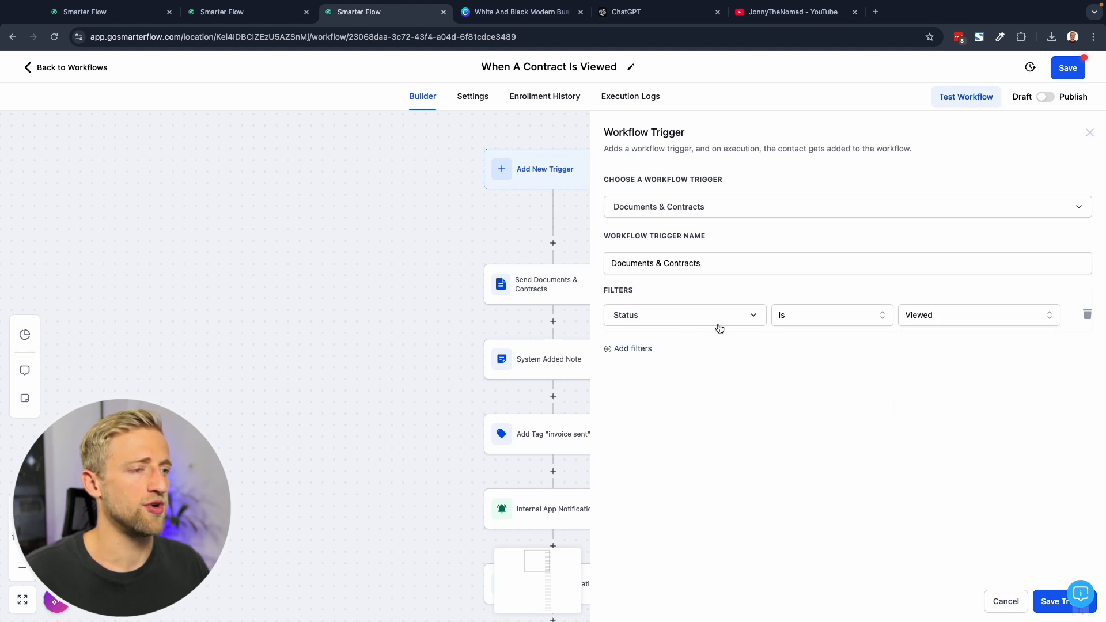
{"action": "left_click", "coordinate": [1045, 606]}
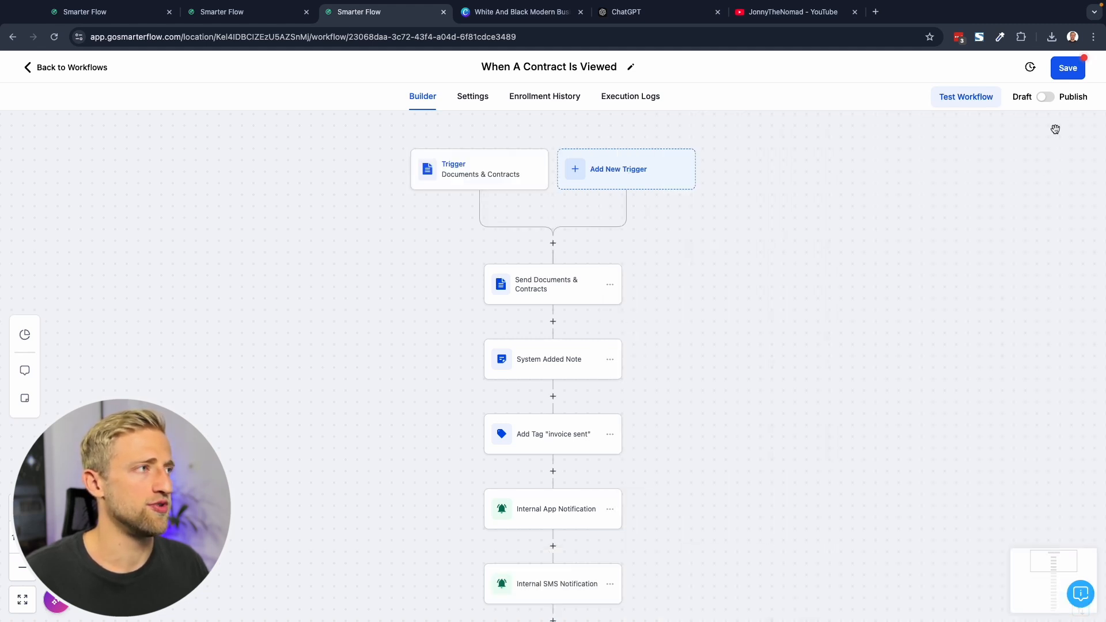
{"action": "left_click", "coordinate": [1066, 68]}
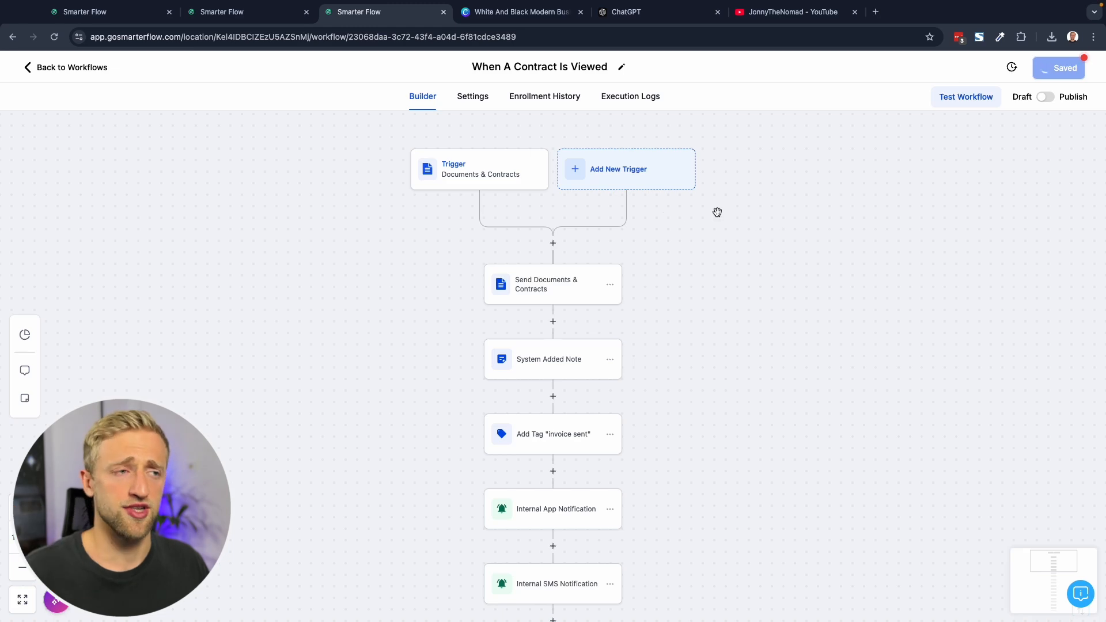
Delete the Send Documents & Contracts action together with all the actions below it.
{"action": "left_click", "coordinate": [609, 287]}
{"action": "mouse_move", "coordinate": [649, 372]}
{"action": "left_click", "coordinate": [704, 328]}
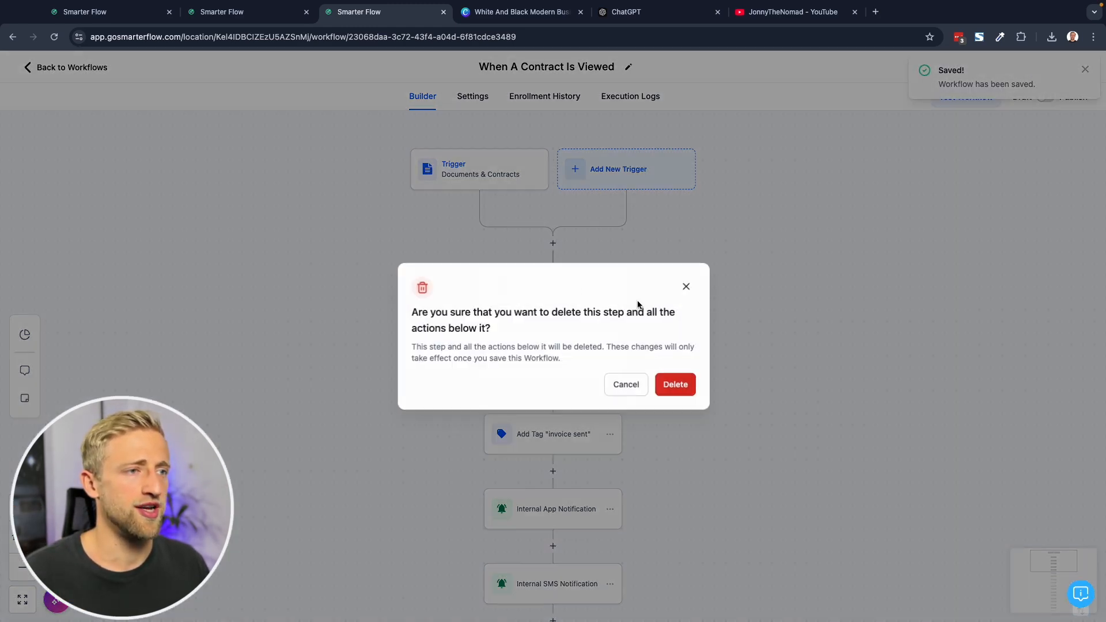
{"action": "left_click", "coordinate": [673, 384]}
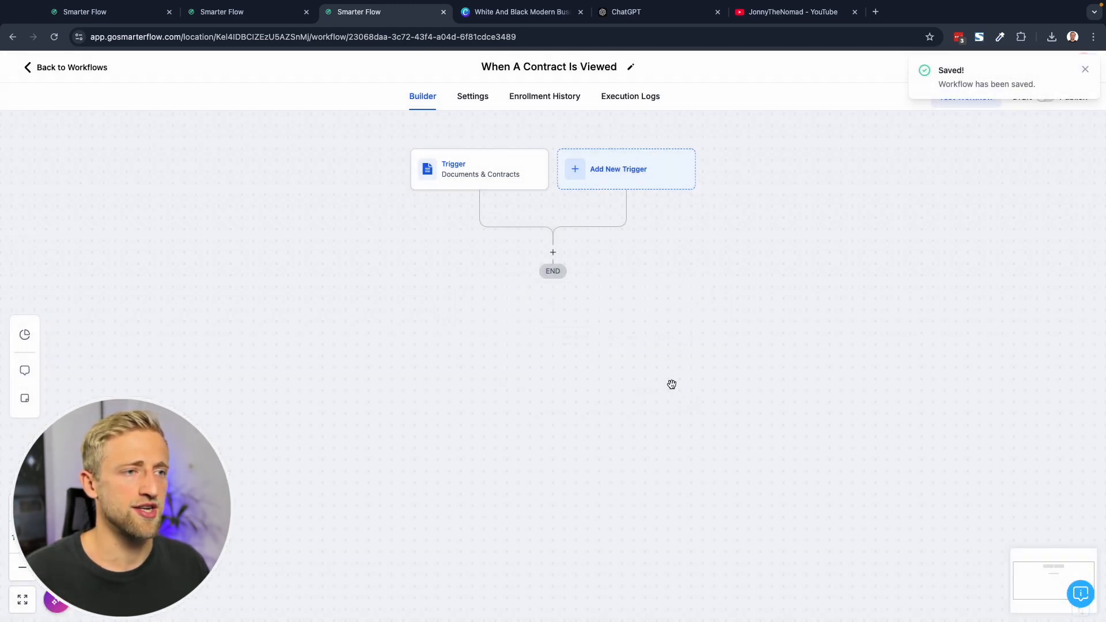
Add a Create/Update Opportunity action after the trigger and set its pipeline to "1. Main Leads Pipeline".
{"action": "left_click", "coordinate": [553, 253]}
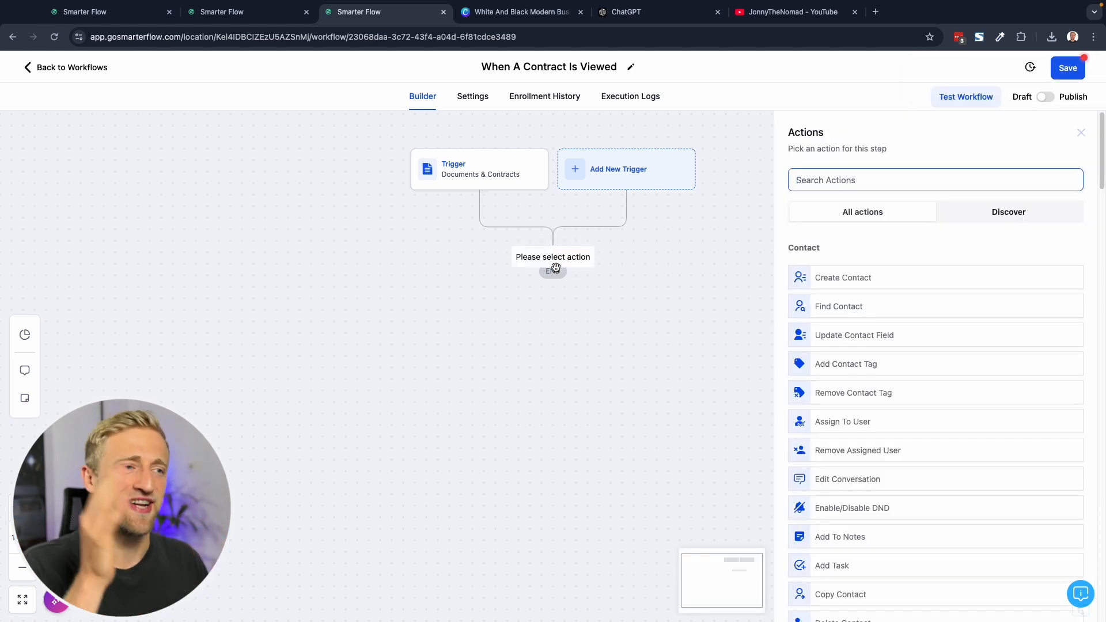
{"action": "left_click", "coordinate": [839, 183]}
{"action": "type", "text": "opp"}
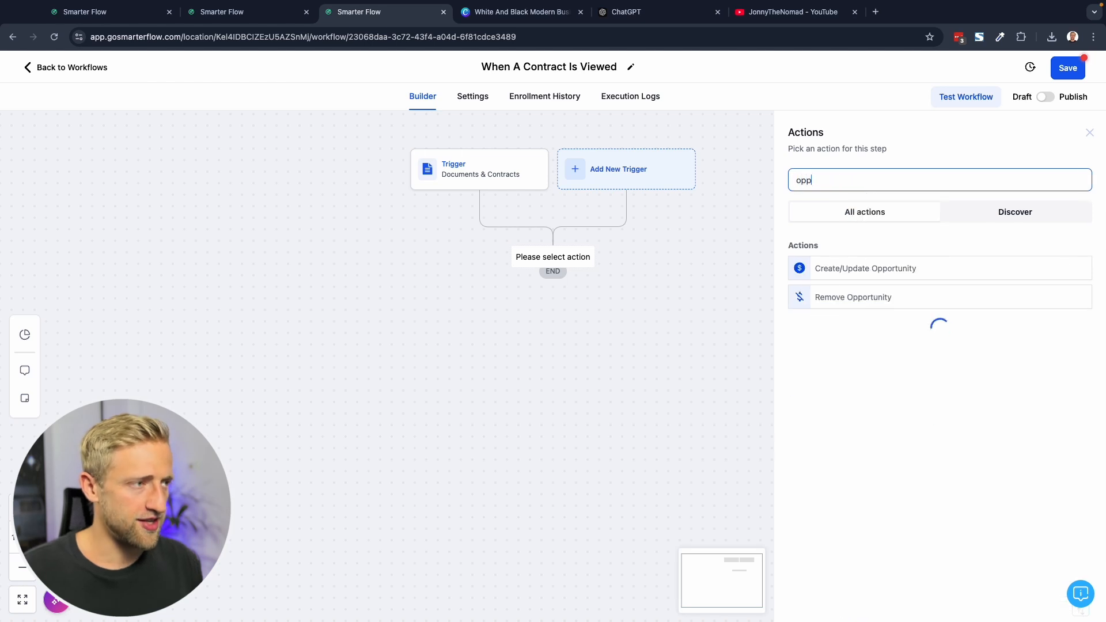
{"action": "left_click", "coordinate": [835, 272]}
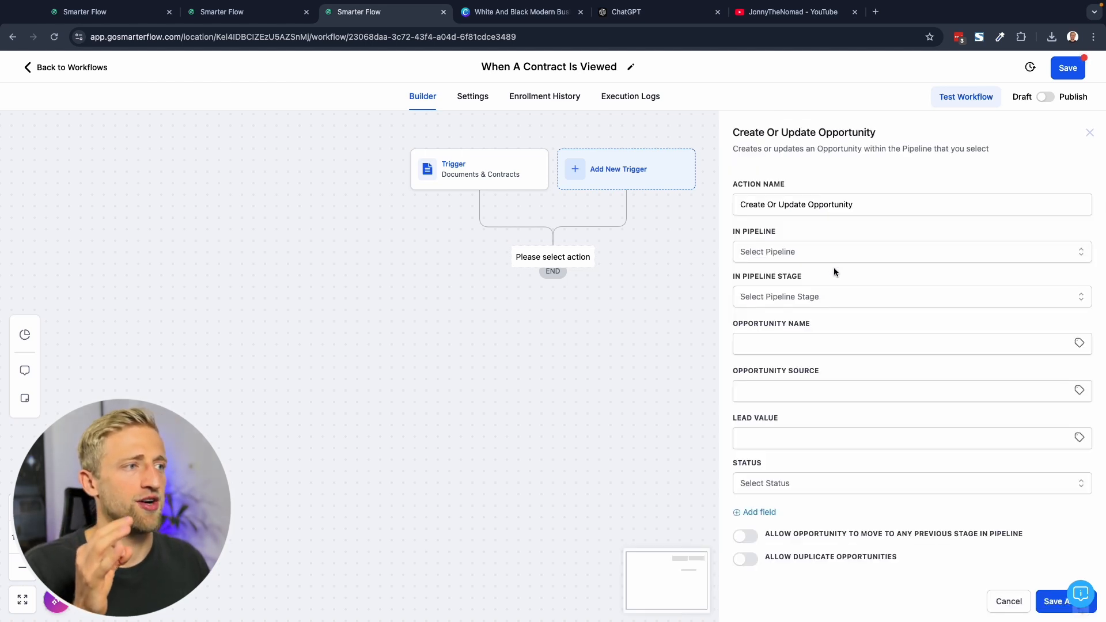
{"action": "left_click", "coordinate": [799, 251]}
{"action": "left_click", "coordinate": [788, 299]}
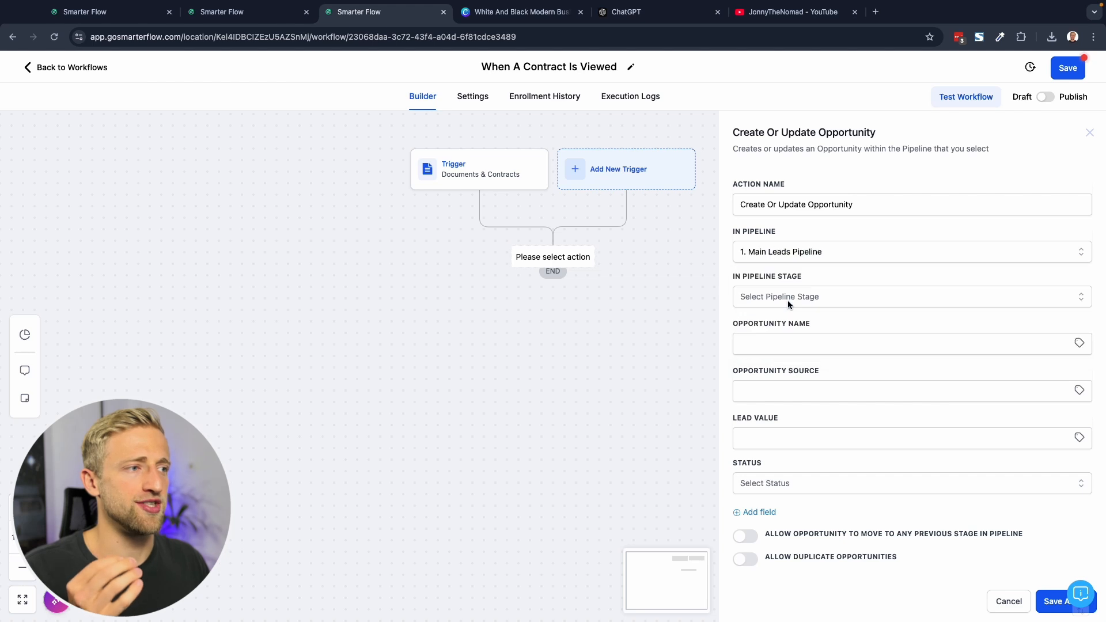
Set the opportunity action's pipeline stage to "6.2 Contract Viewed" and save the action and the workflow.
{"action": "left_click", "coordinate": [787, 299]}
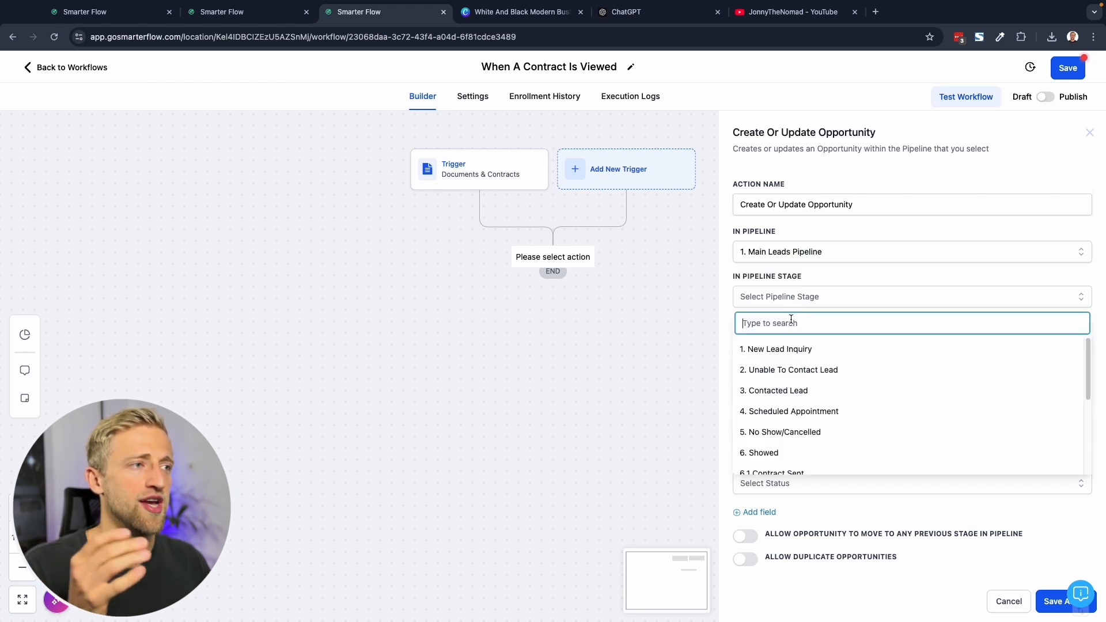
{"action": "left_click", "coordinate": [744, 204]}
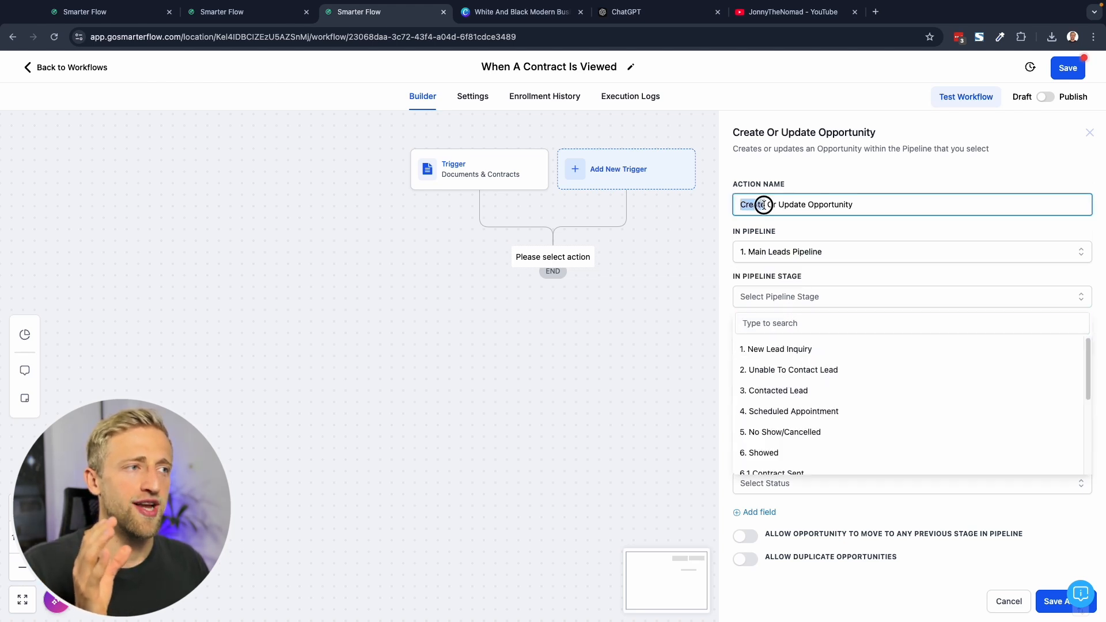
{"action": "left_click_drag", "start_coordinate": [778, 204], "coordinate": [805, 209]}
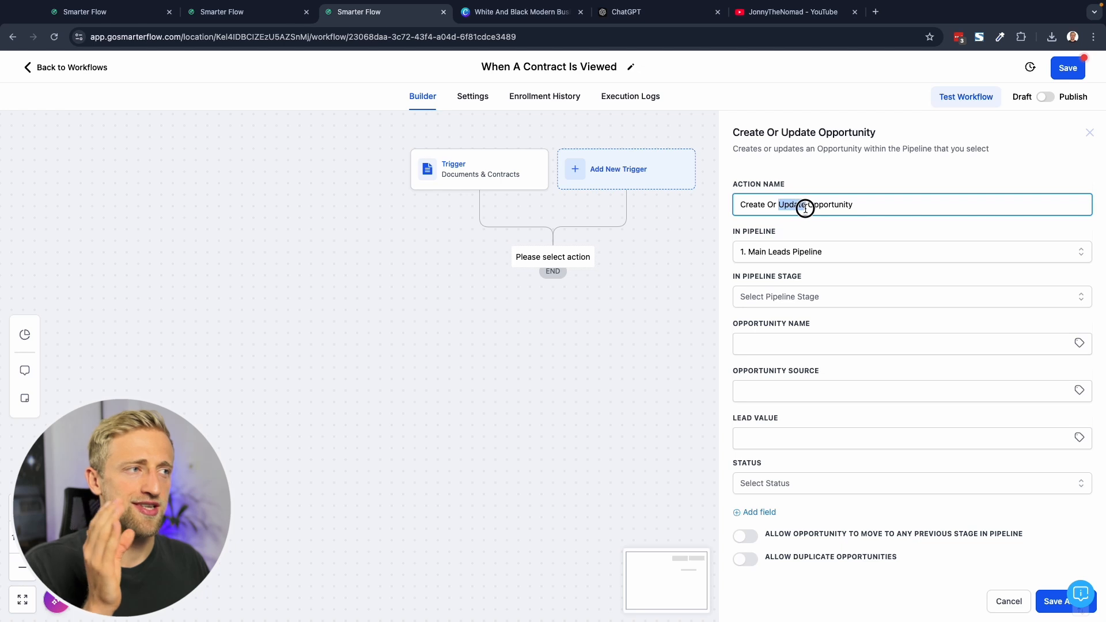
{"action": "left_click", "coordinate": [794, 297]}
{"action": "scroll", "coordinate": [809, 402], "scroll_direction": "down", "scroll_amount": 2}
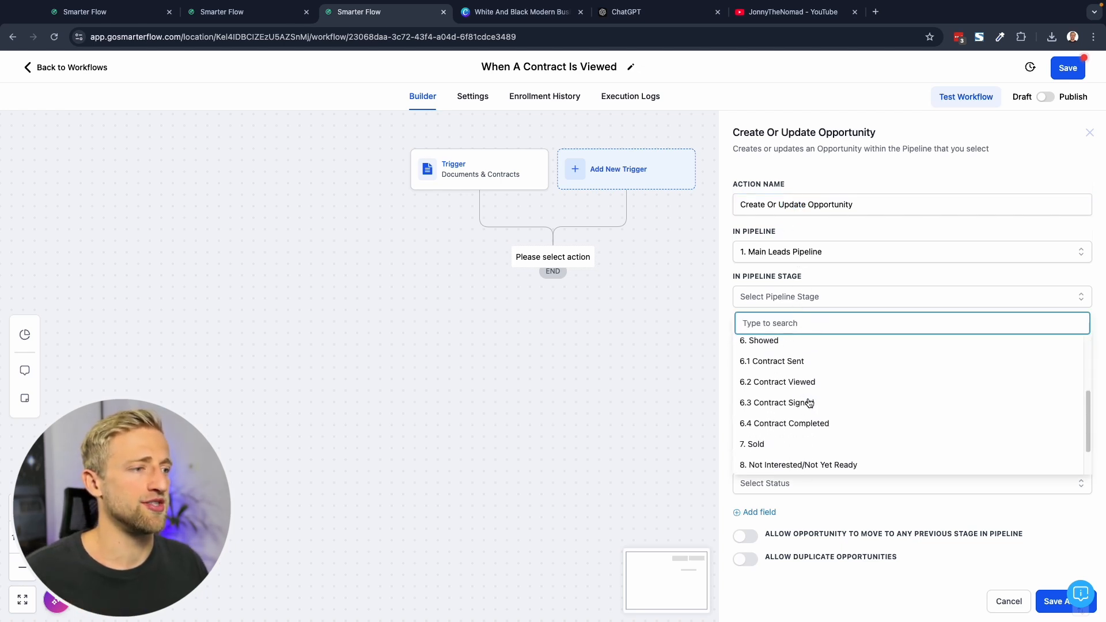
{"action": "left_click", "coordinate": [789, 383]}
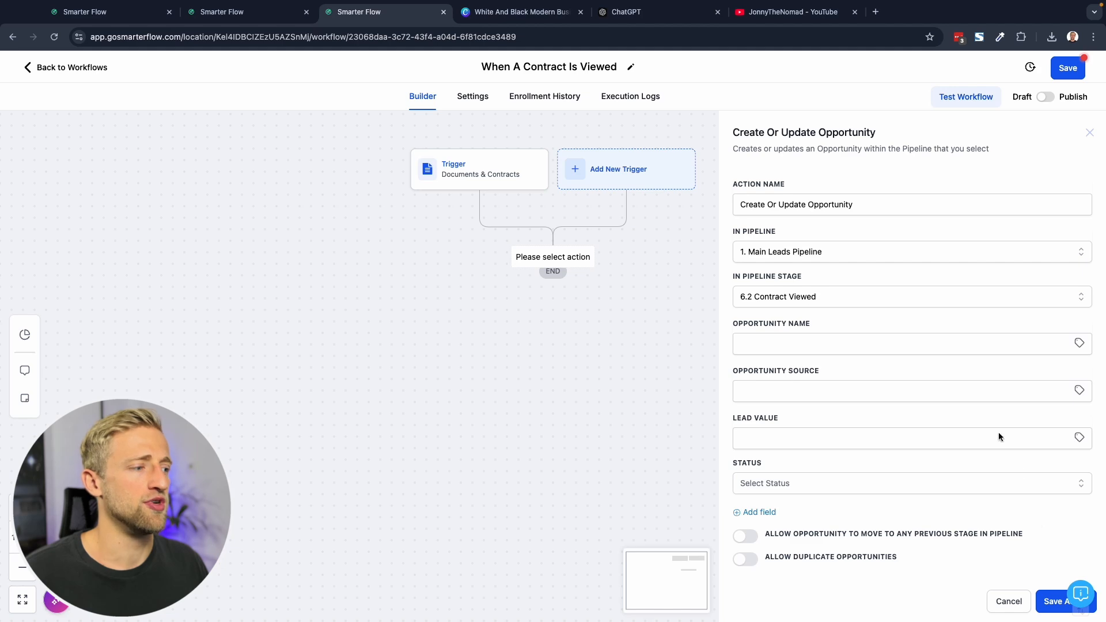
{"action": "left_click", "coordinate": [1059, 601]}
{"action": "left_click", "coordinate": [1071, 75]}
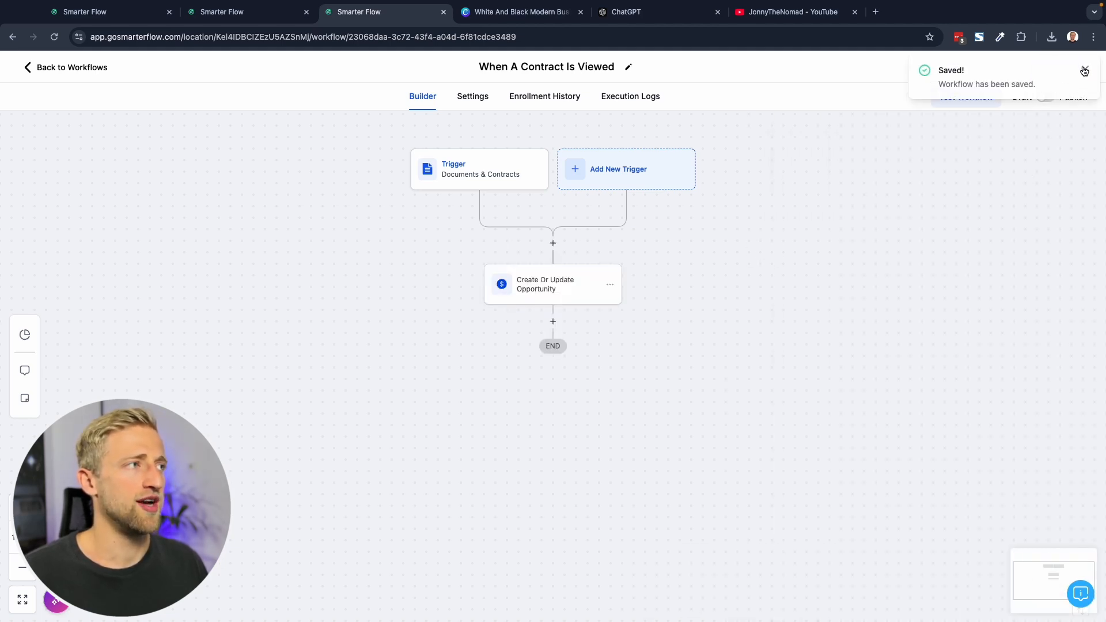
{"action": "left_click", "coordinate": [1084, 71]}
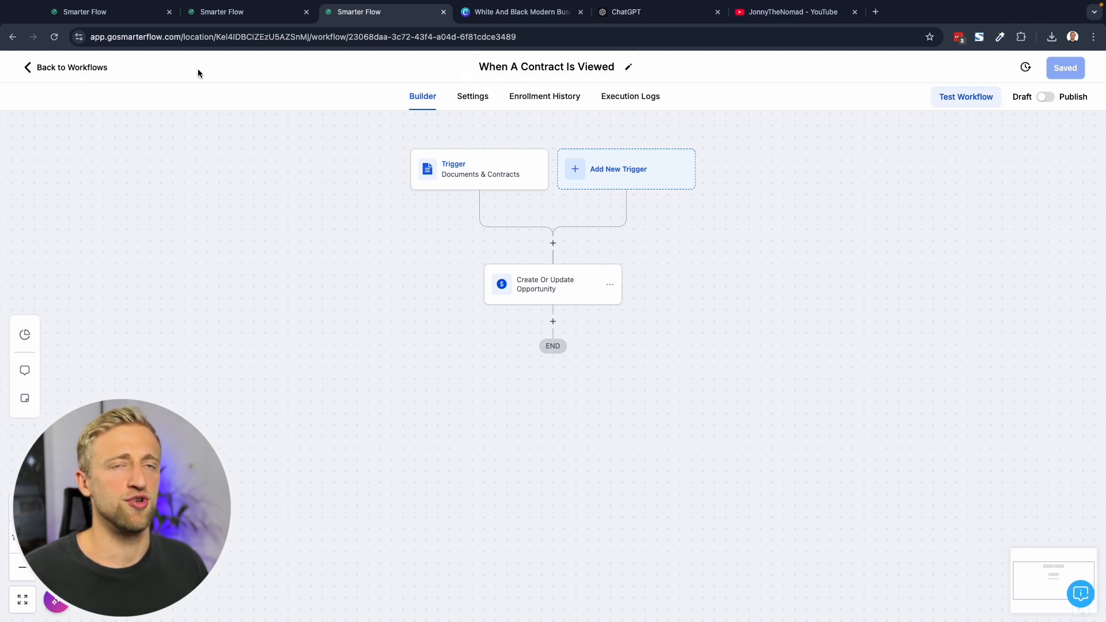
Return to the workflow list and duplicate "When A Contract Is Viewed" as "Copy - When A Contract Is Viewed".
{"action": "left_click", "coordinate": [57, 66]}
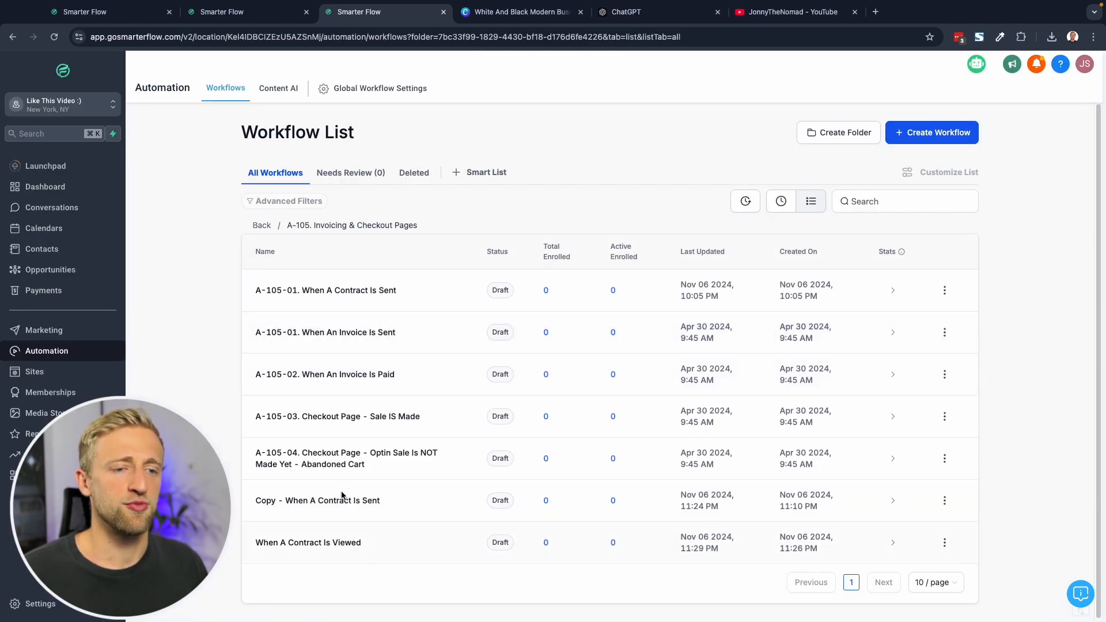
{"action": "left_click", "coordinate": [943, 541]}
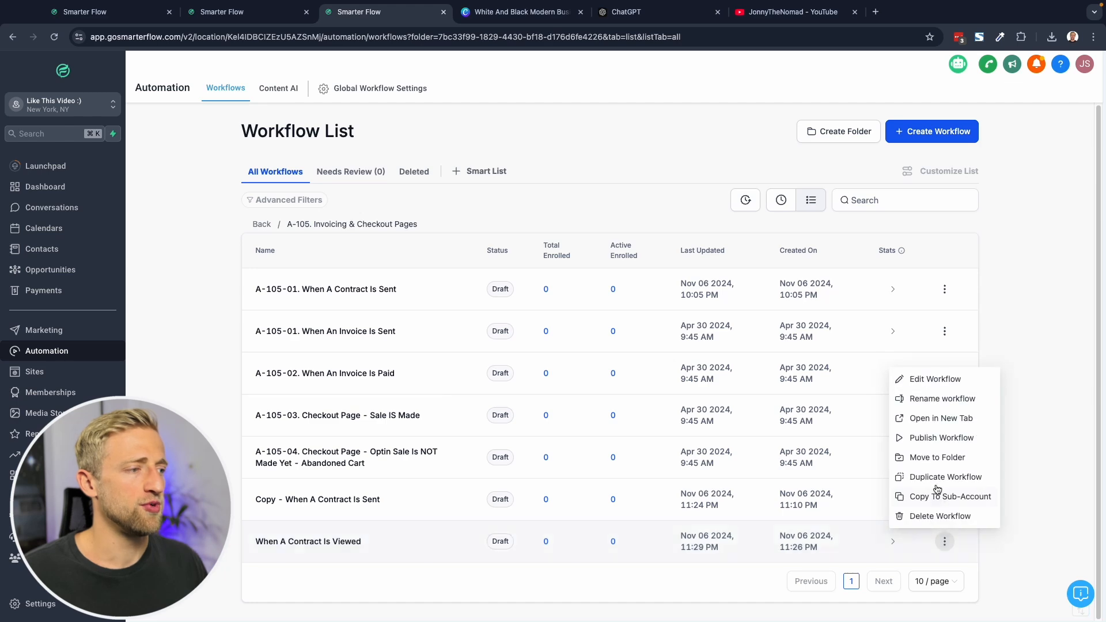
{"action": "left_click", "coordinate": [928, 478]}
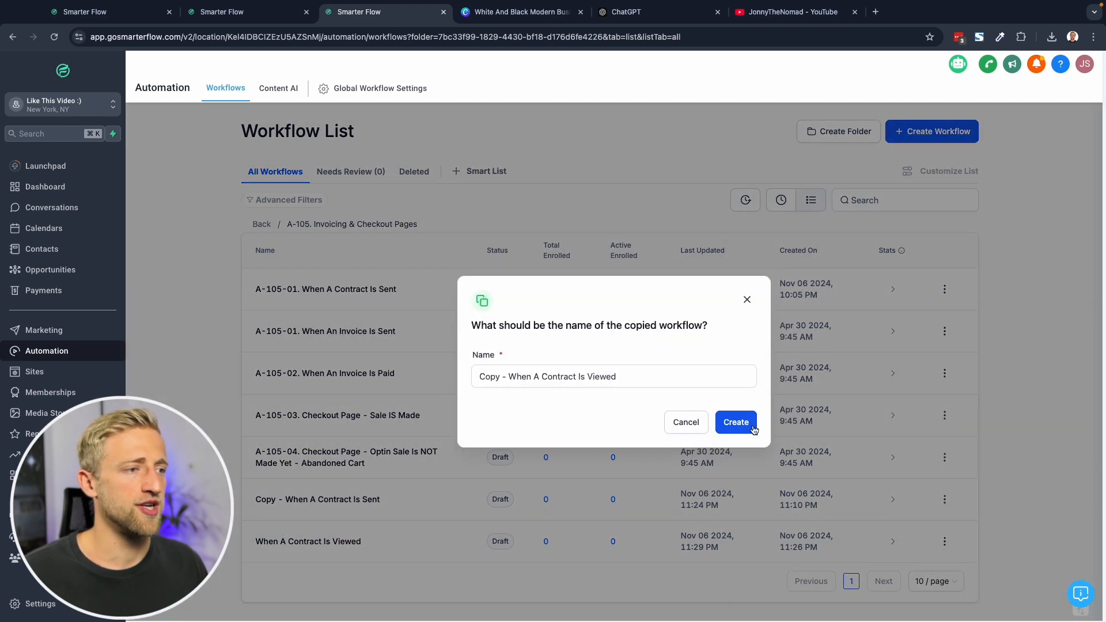
{"action": "left_click", "coordinate": [752, 426]}
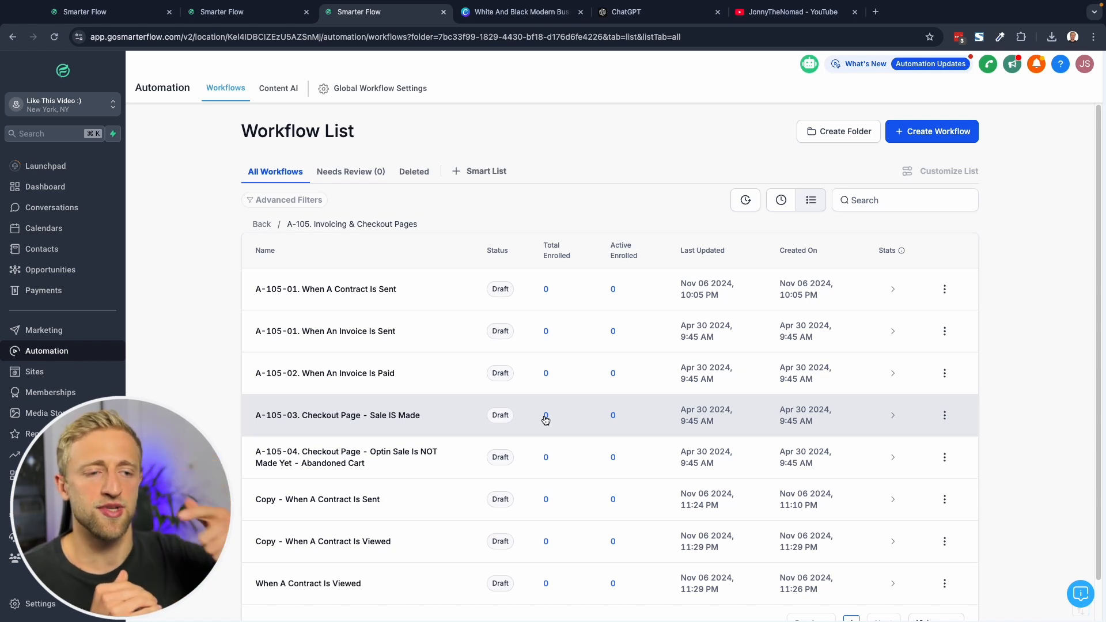
Open "Copy - When A Contract Is Viewed", set its Documents & Contracts trigger's Status filter to Signed/Accepted, and save.
{"action": "scroll", "coordinate": [474, 461], "scroll_direction": "down", "scroll_amount": 1}
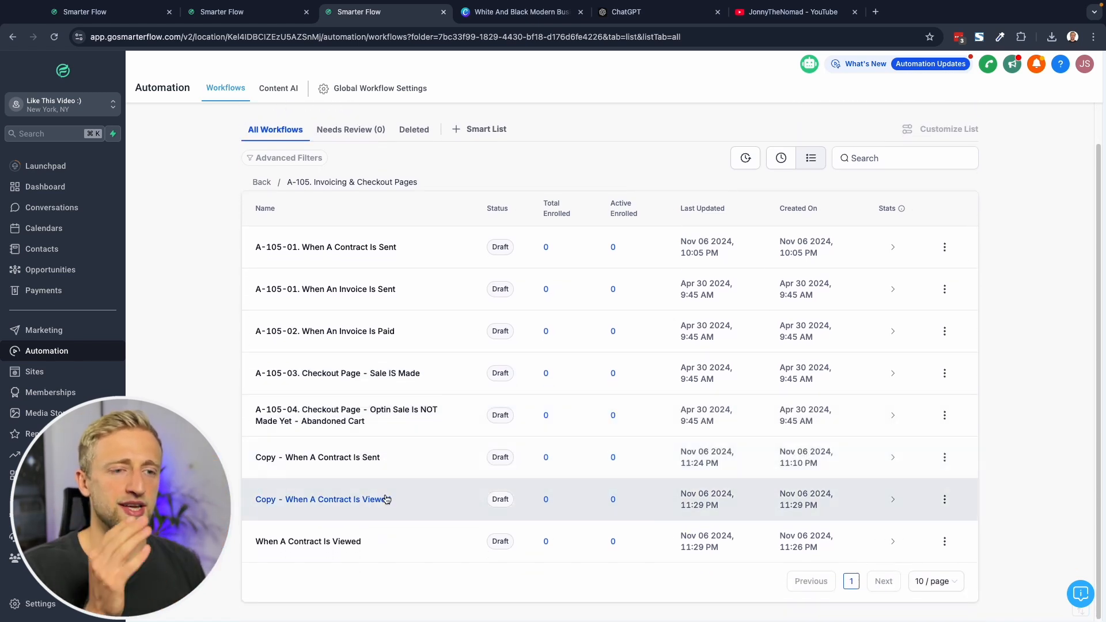
{"action": "left_click", "coordinate": [314, 500]}
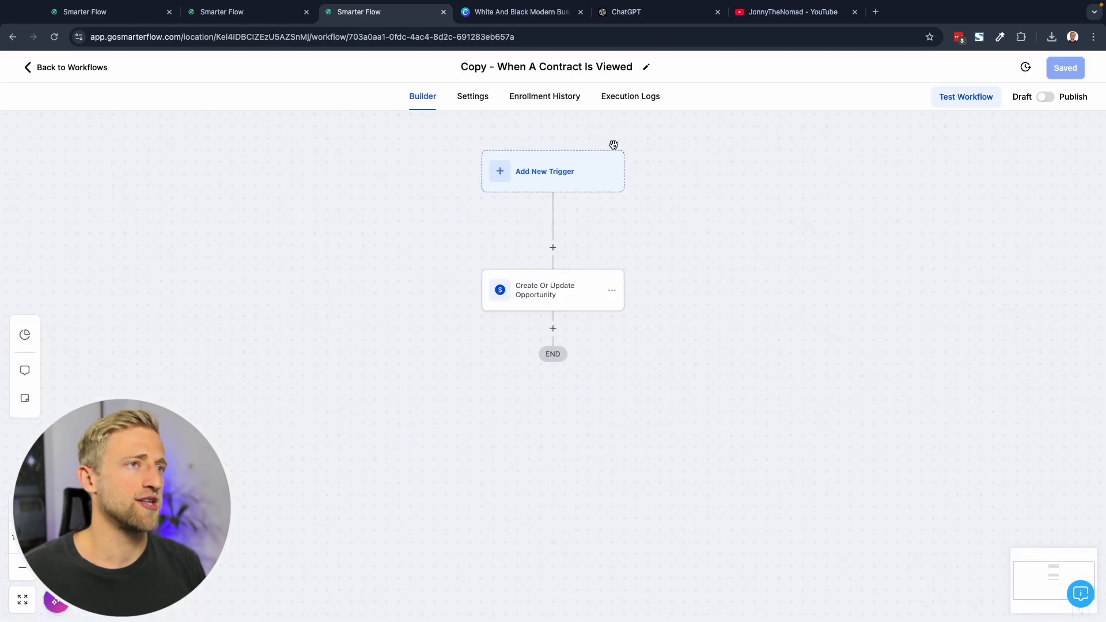
{"action": "left_click", "coordinate": [463, 171]}
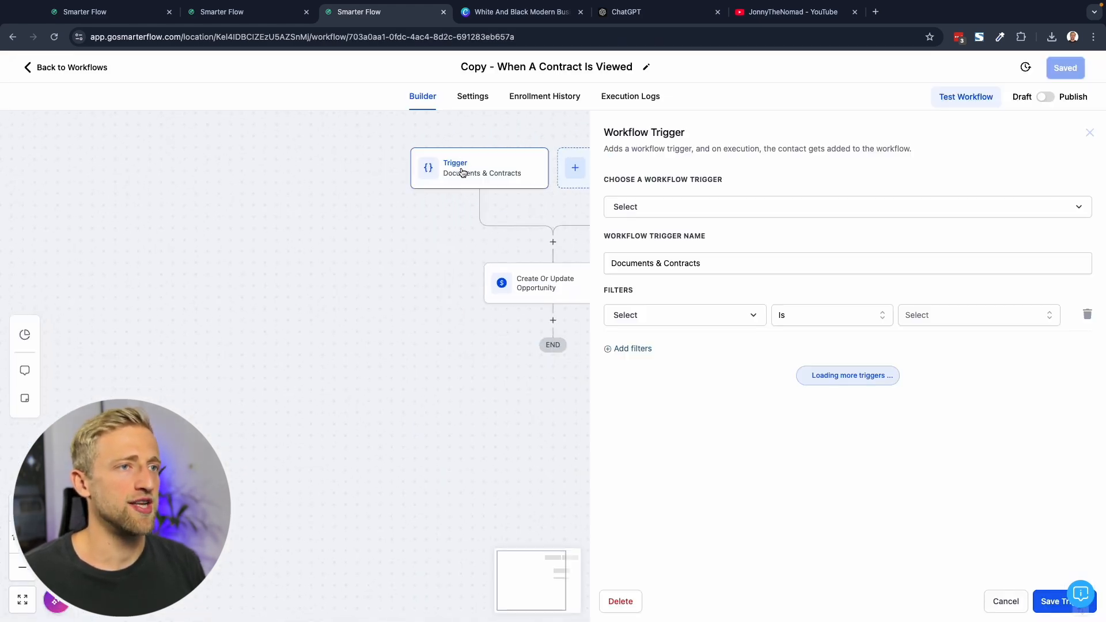
{"action": "left_click", "coordinate": [333, 252]}
{"action": "left_click", "coordinate": [483, 168]}
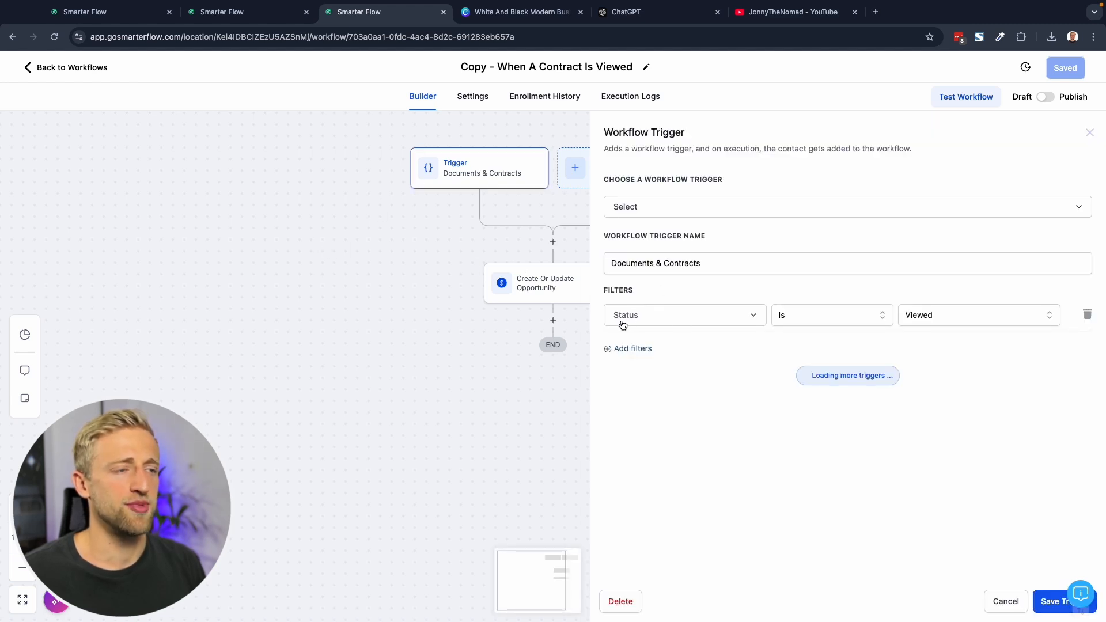
{"action": "left_click", "coordinate": [945, 322]}
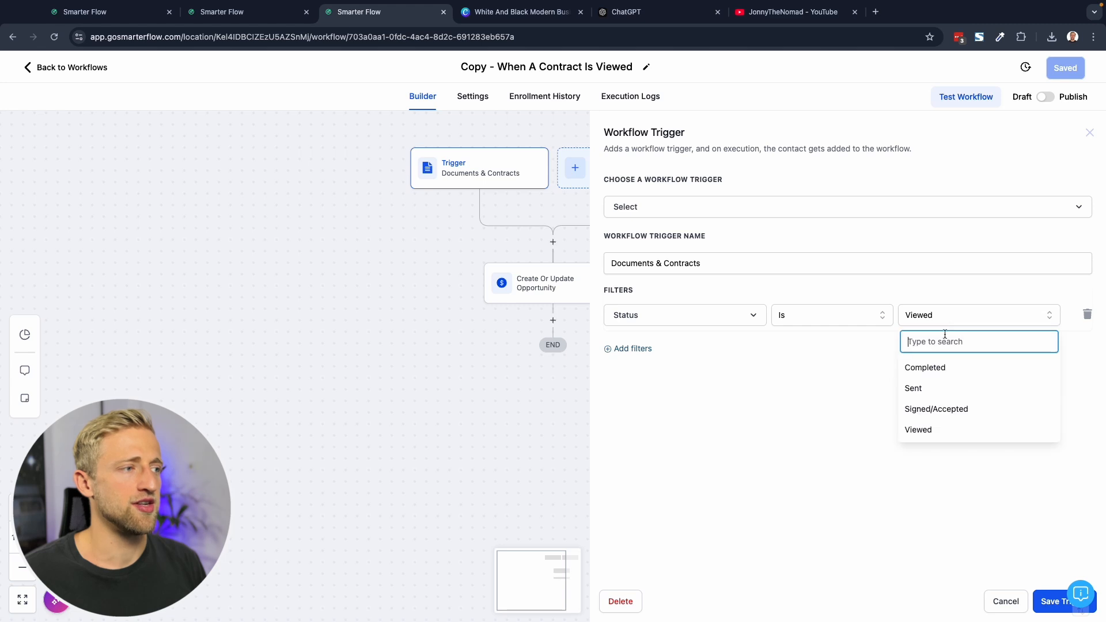
{"action": "left_click", "coordinate": [940, 408]}
{"action": "left_click", "coordinate": [1041, 613]}
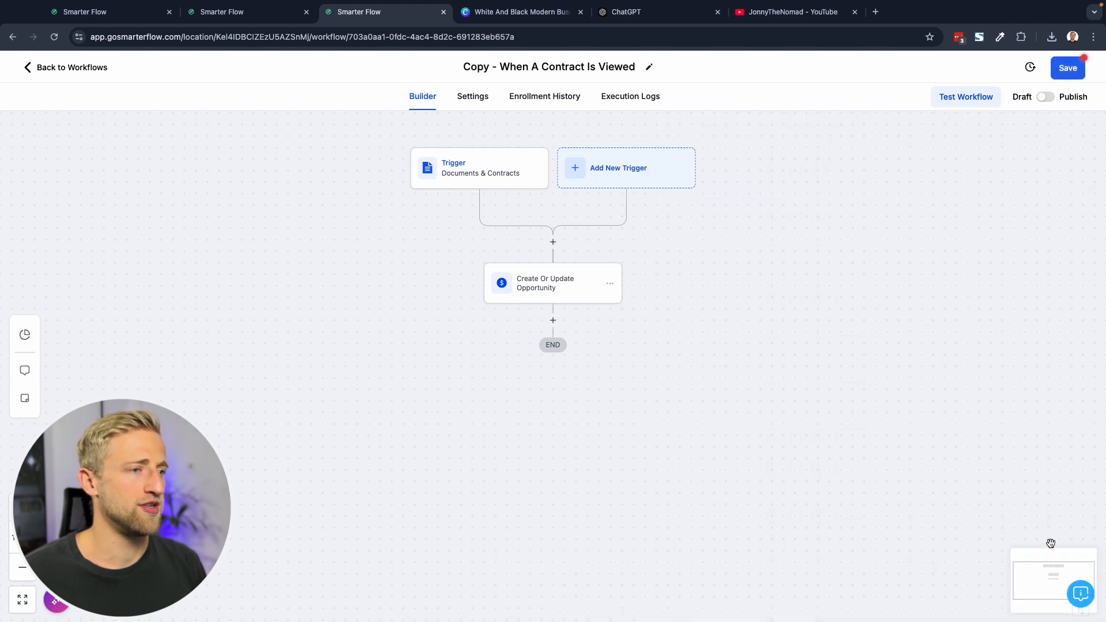
{"action": "left_click", "coordinate": [1064, 69]}
Set the copied workflow's Create Or Update Opportunity stage to "6.3 Contract Signed" and save the action and the workflow.
{"action": "left_click", "coordinate": [584, 283]}
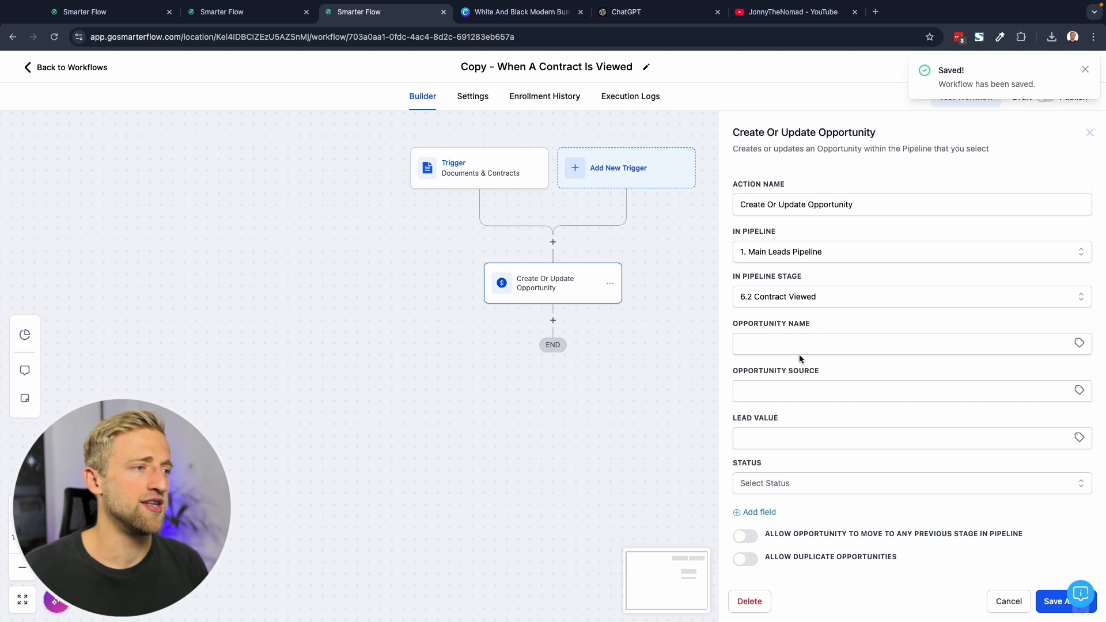
{"action": "left_click", "coordinate": [824, 296]}
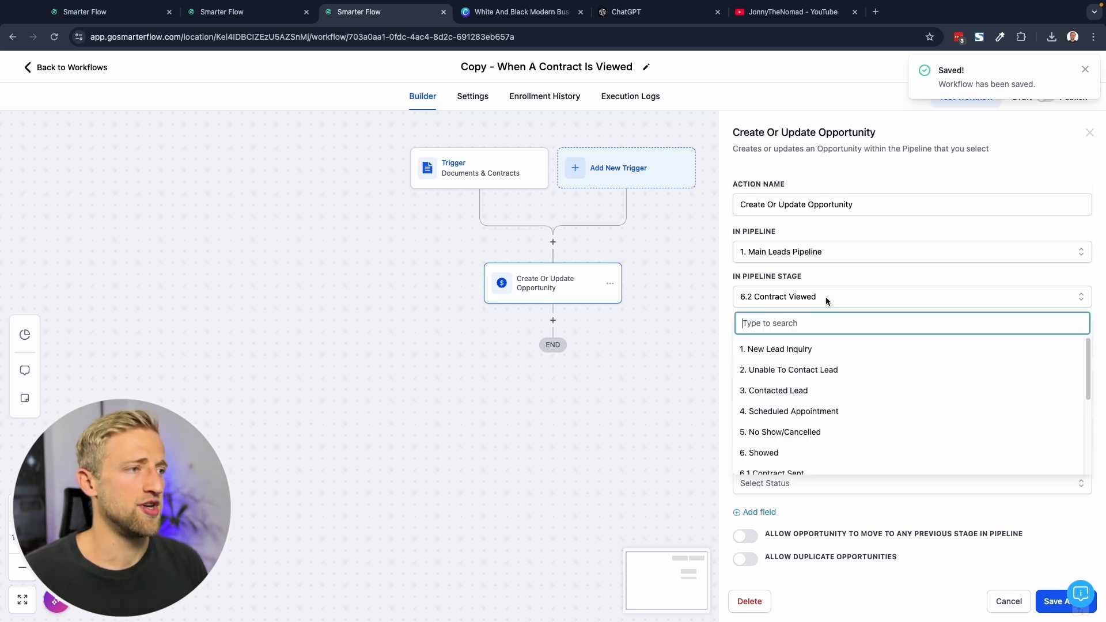
{"action": "scroll", "coordinate": [783, 410], "scroll_direction": "down", "scroll_amount": 3}
{"action": "left_click", "coordinate": [784, 421]}
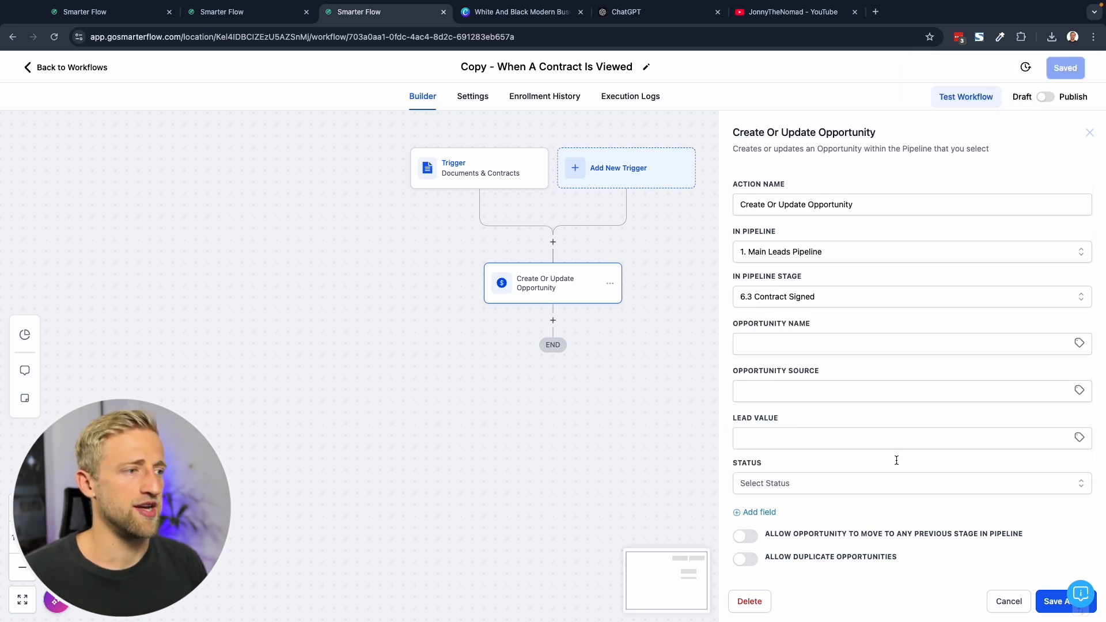
{"action": "left_click", "coordinate": [1040, 601]}
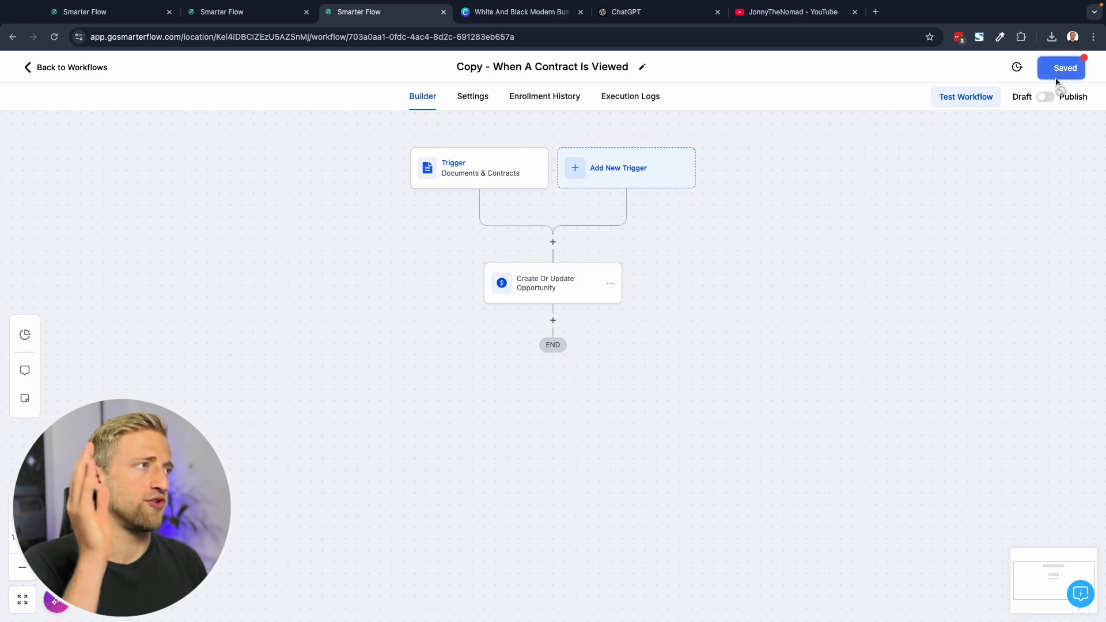
{"action": "left_click", "coordinate": [1060, 68]}
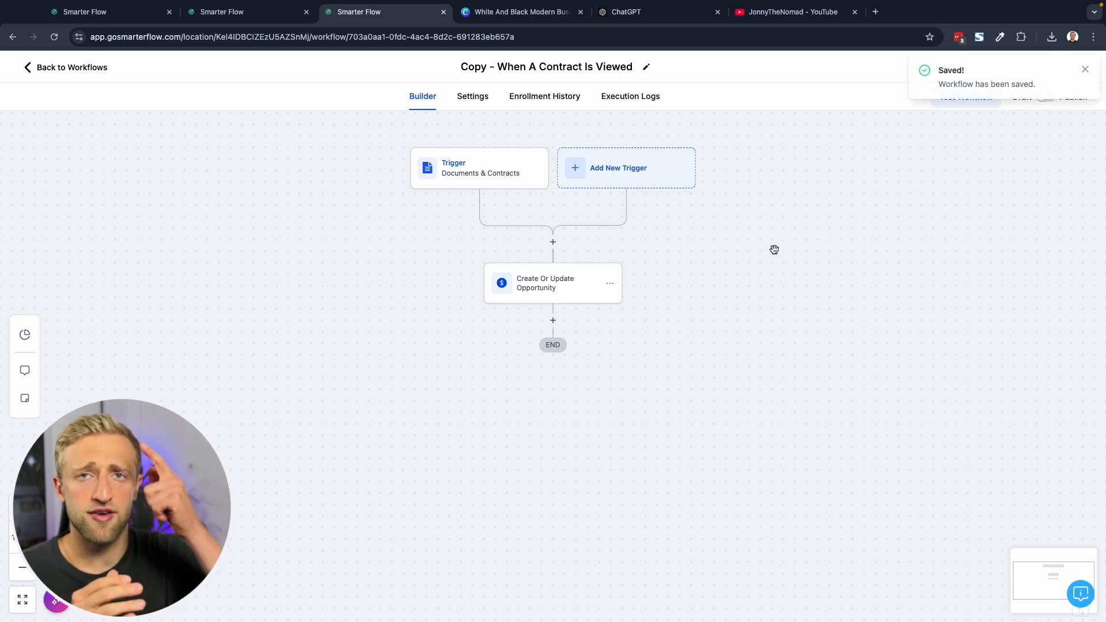